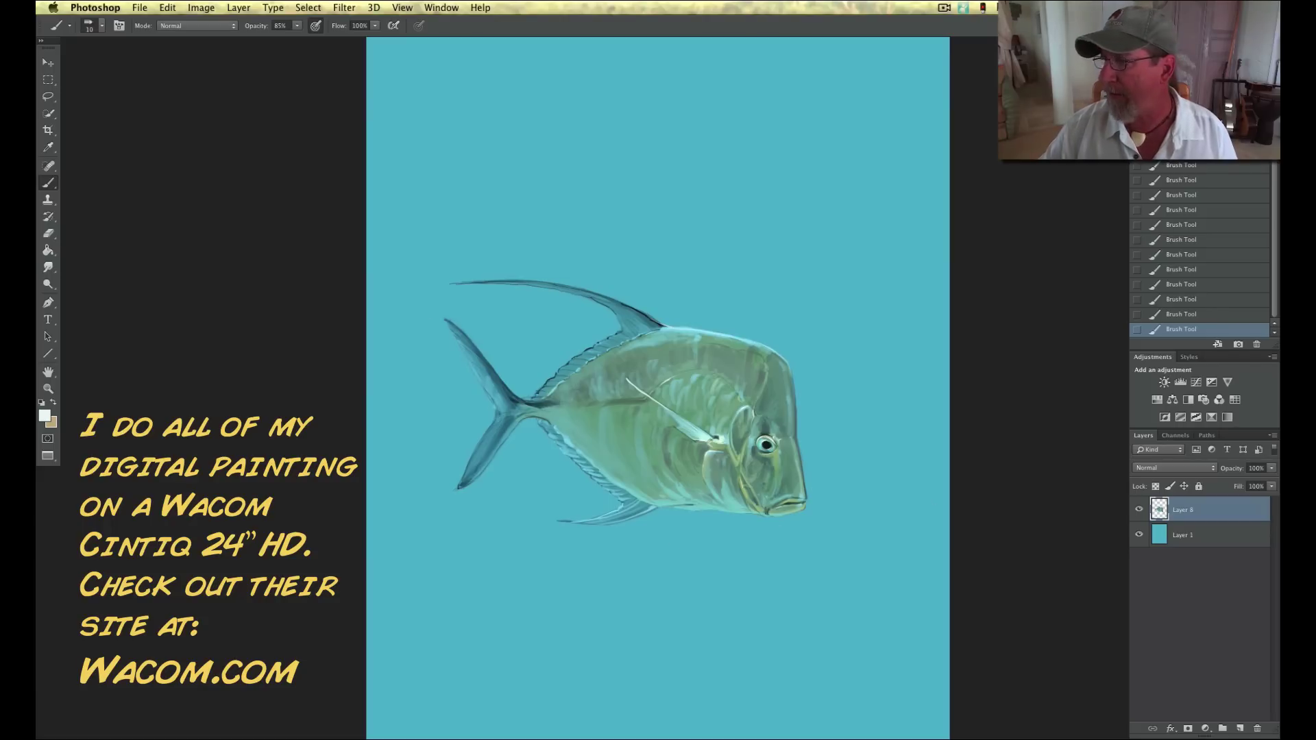
- Examine the underwater reference photo of the fish against a plain black screen, and bring the Lookdown.psd painting back into view
drag(1312, 199, 767, 162)
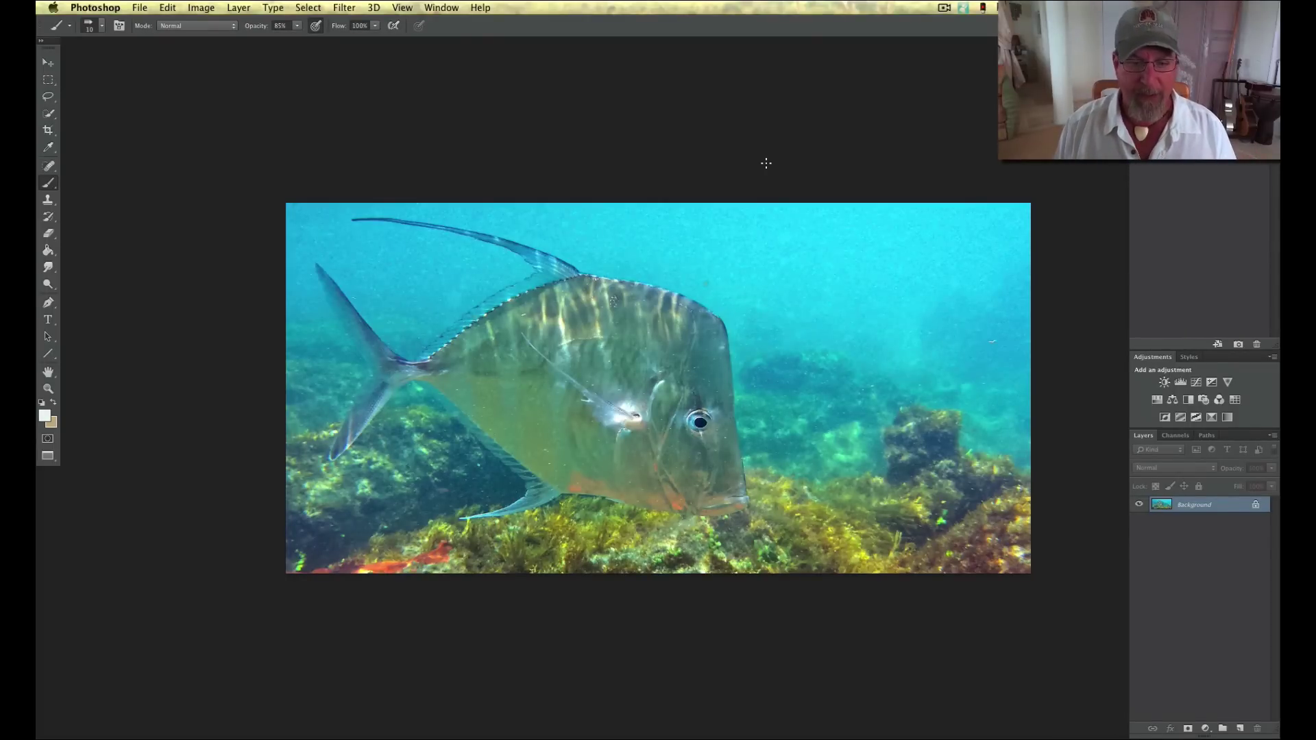
key(f)
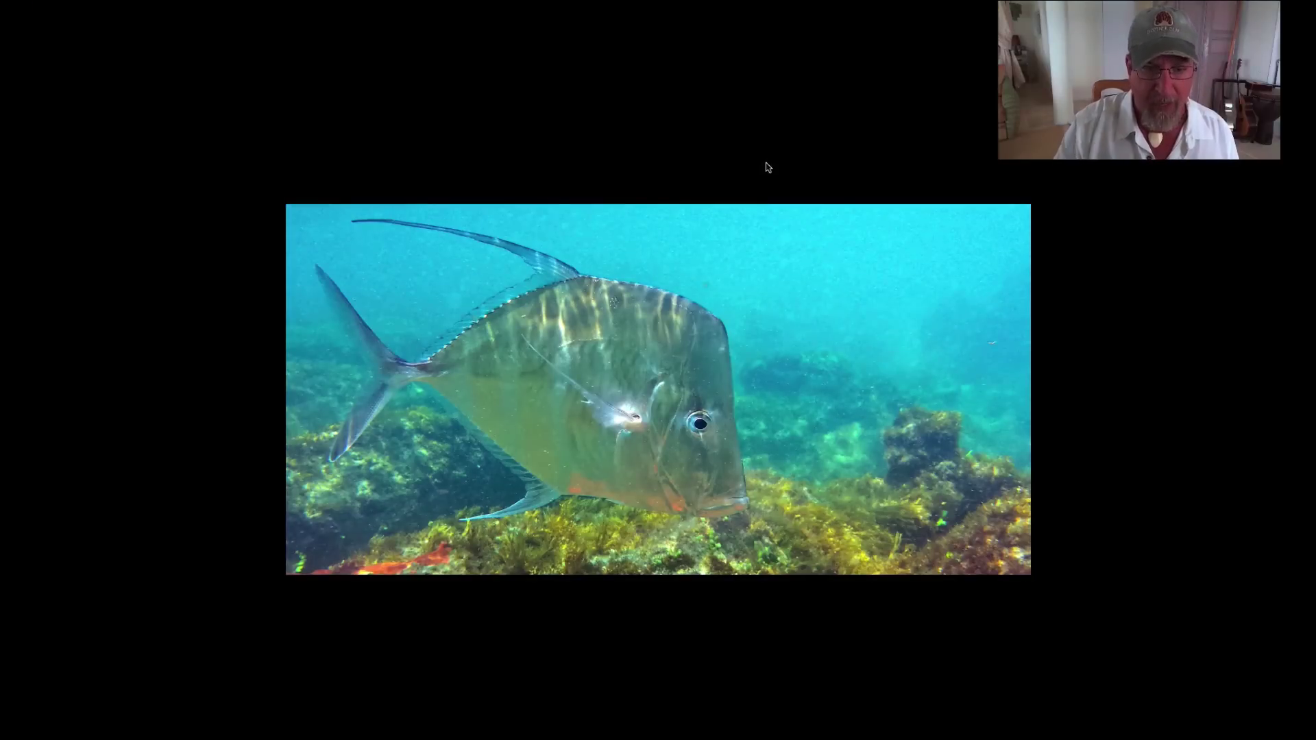
key(f)
mouse_move(766, 161)
mouse_down()
mouse_move(1313, 261)
mouse_move(1313, 227)
mouse_up()
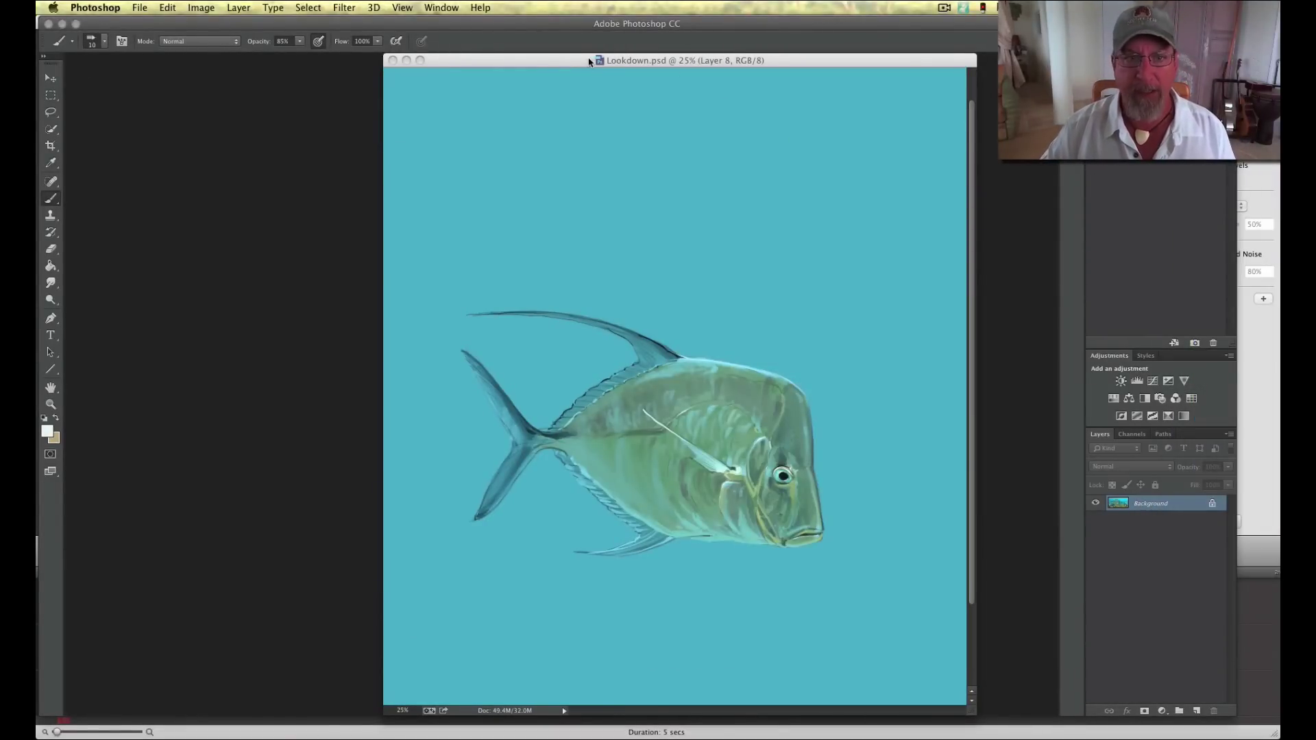
drag(576, 61, 514, 56)
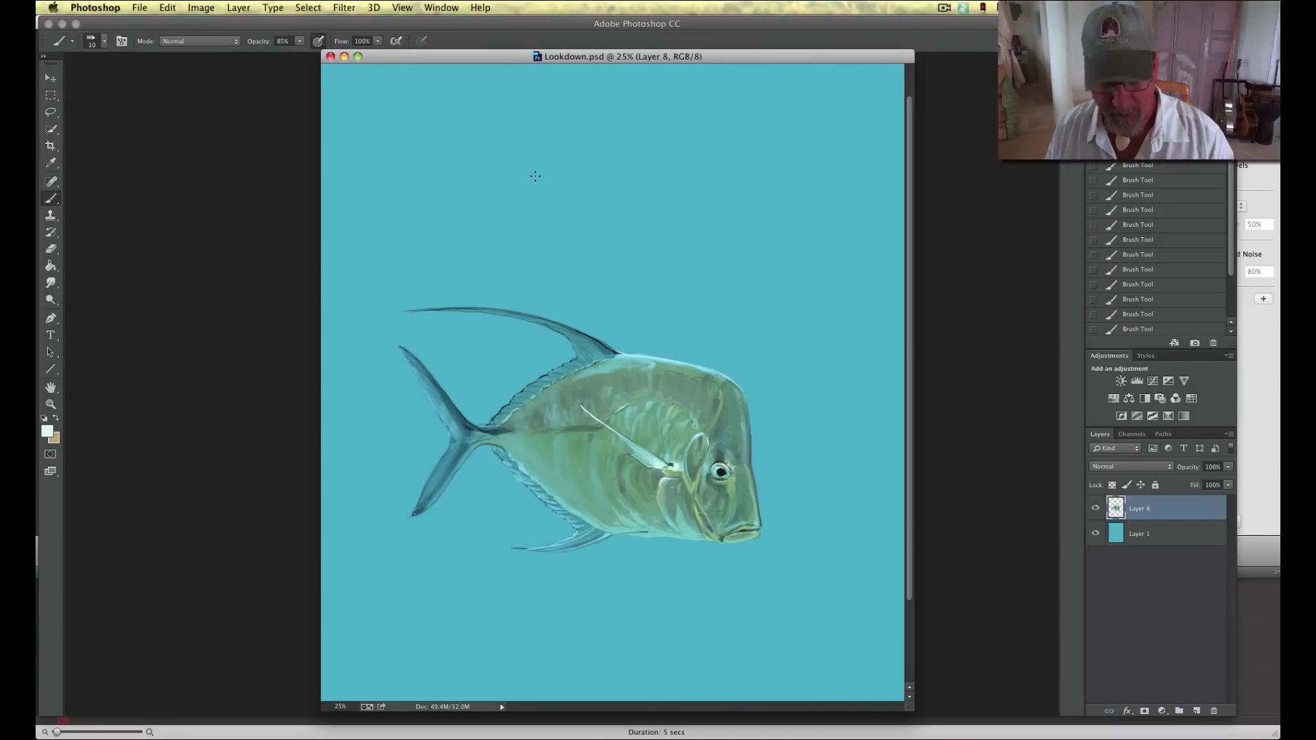
- Toggle the painted fish layer's visibility several times to compare it with the plain blue background, leaving the layer visible
click(1096, 511)
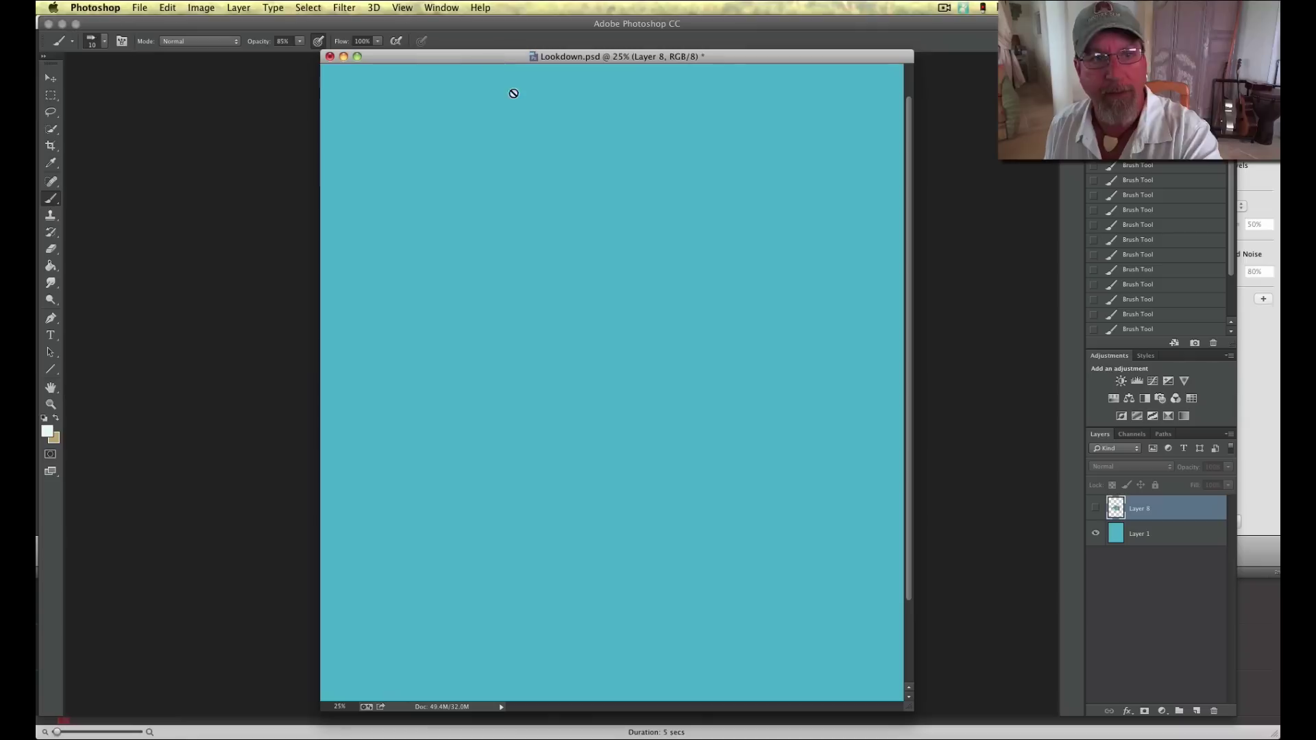
click(1096, 511)
click(1095, 510)
click(1096, 510)
click(1095, 510)
click(1095, 510)
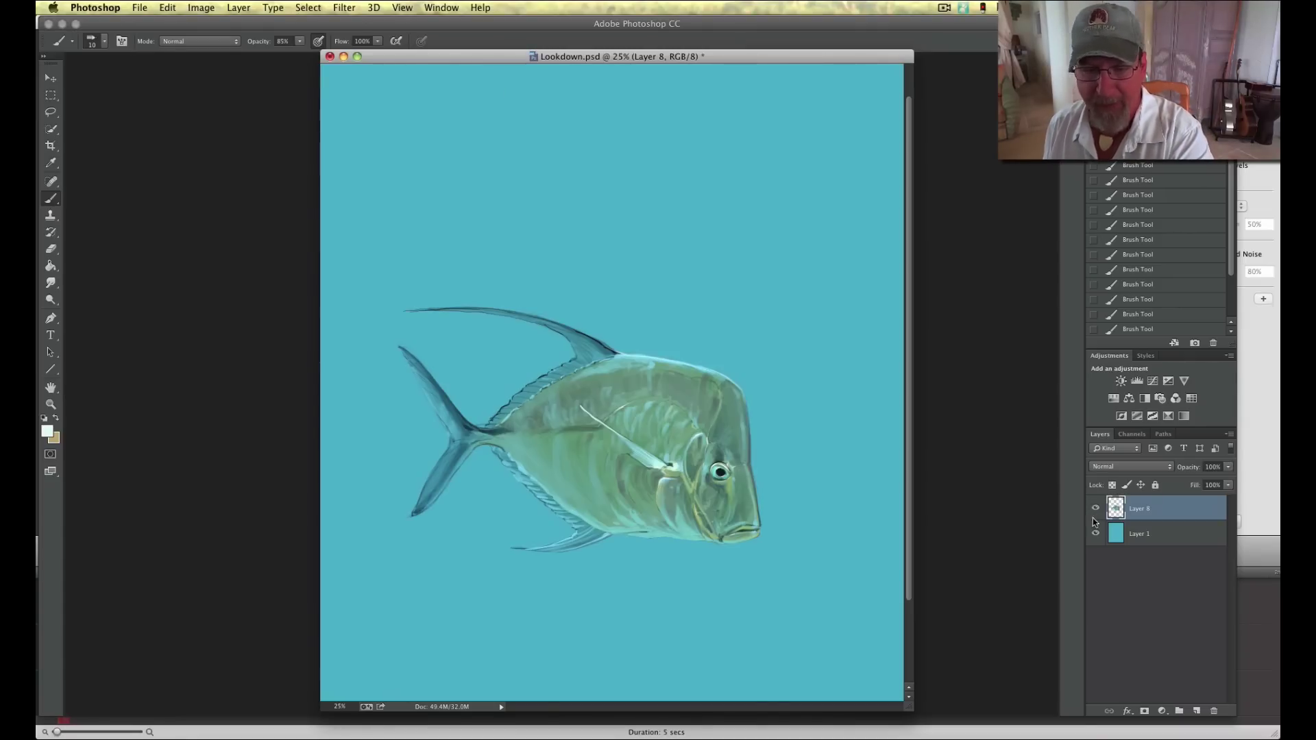
- Move the painted fish slightly to the right and up on the canvas, and show the document in full-screen mode
key(v)
mouse_move(518, 471)
mouse_down()
mouse_move(513, 391)
mouse_move(643, 454)
mouse_move(441, 468)
mouse_move(584, 436)
mouse_move(516, 488)
mouse_move(541, 487)
mouse_up()
key(f)
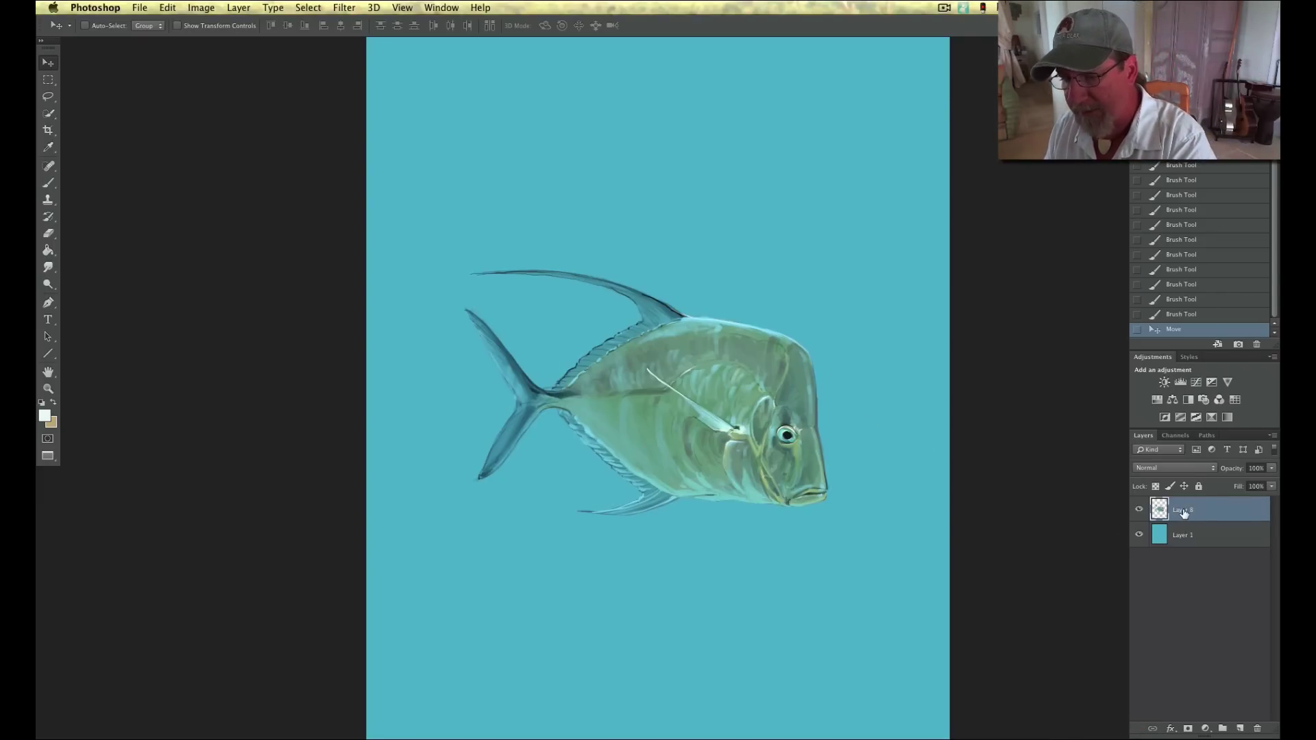
- Duplicate the fish layer, move the copy up and slightly left, and stack the original fish layer above it
drag(1184, 514, 1240, 724)
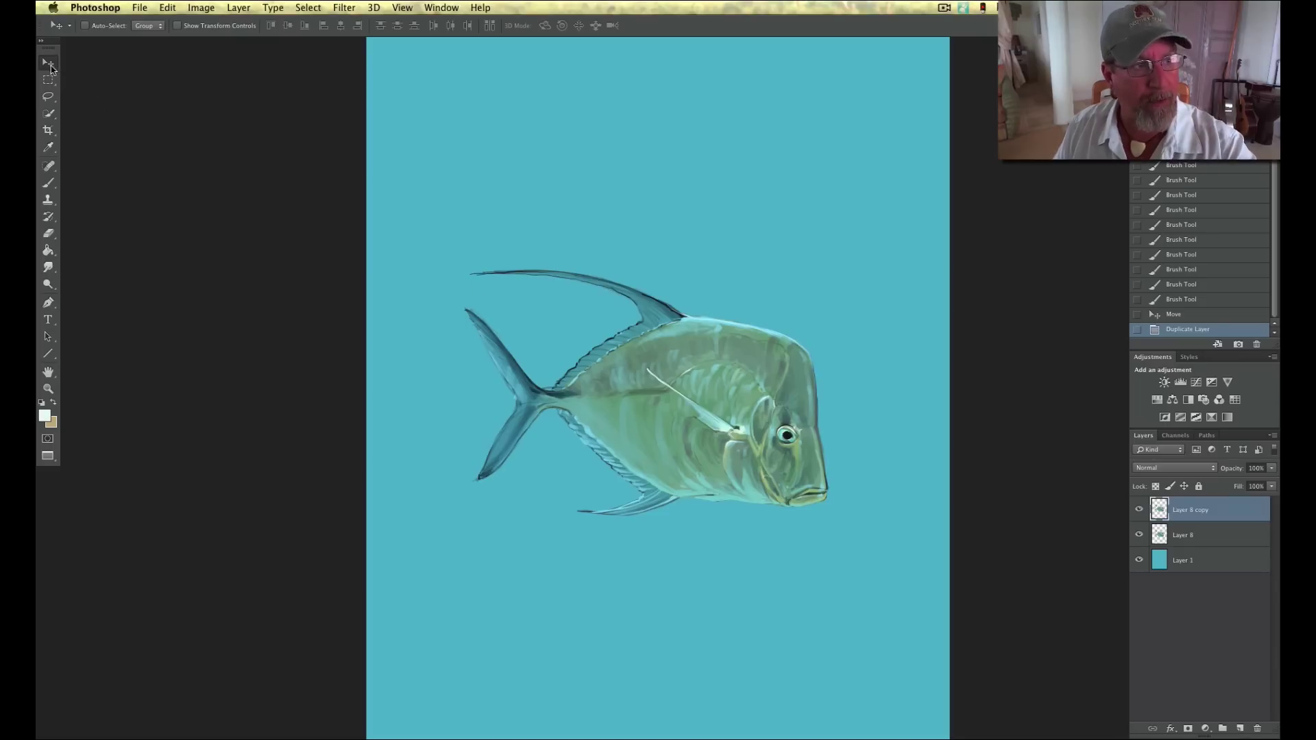
drag(590, 427, 551, 287)
drag(1184, 537, 1182, 507)
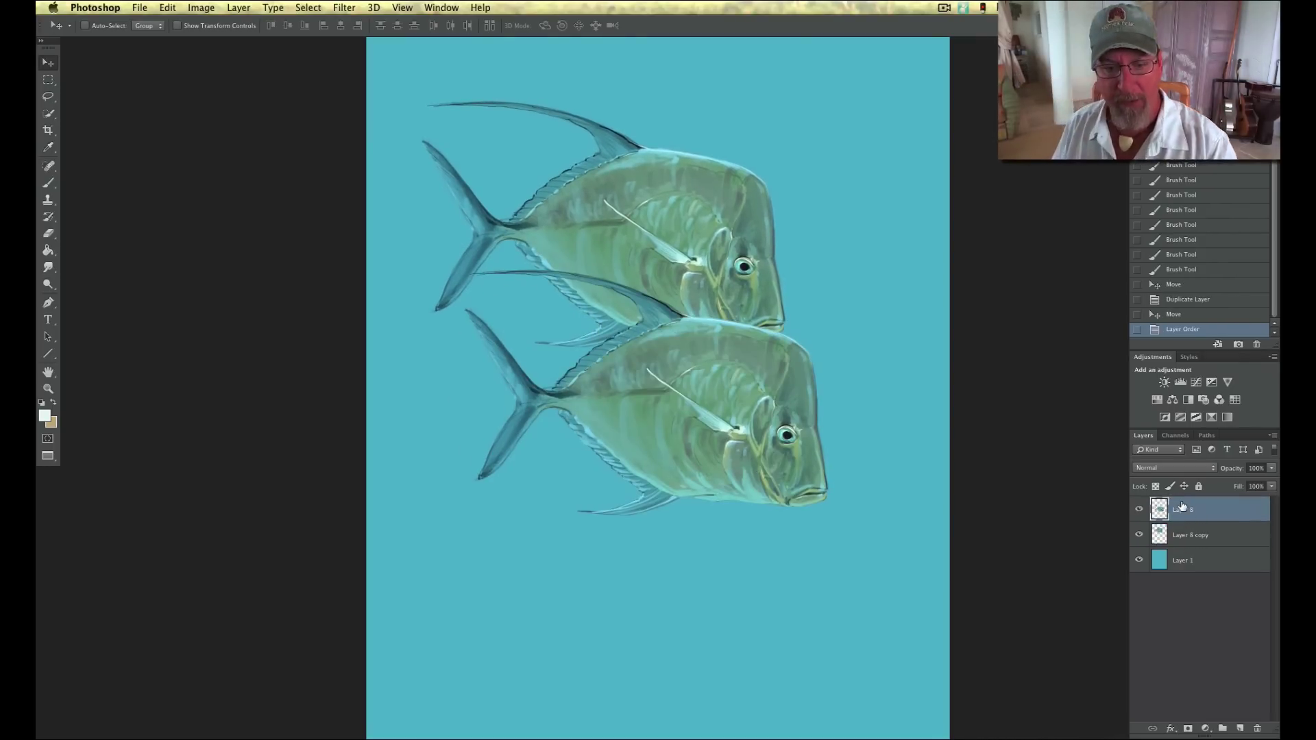
- Free-transform the lower fish, enlarging it proportionally to about 110% and rotating it about 1.06°
click(166, 9)
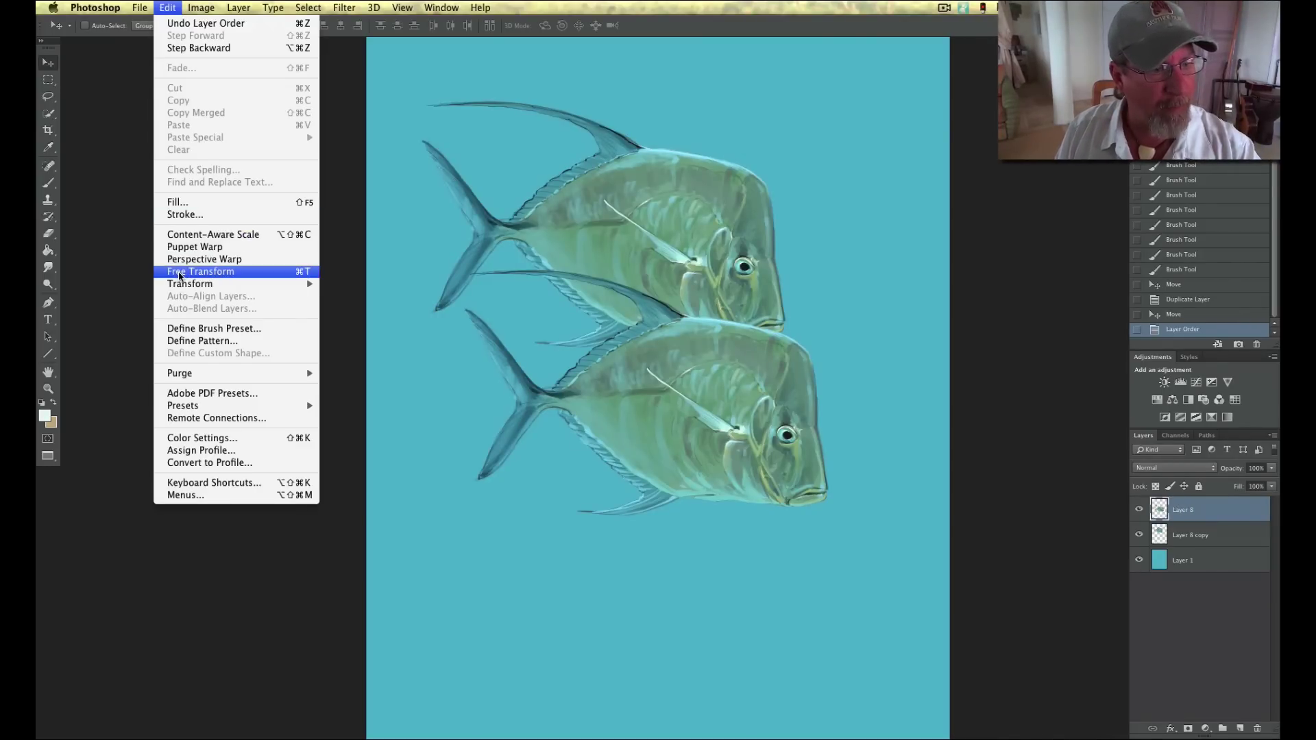
click(190, 273)
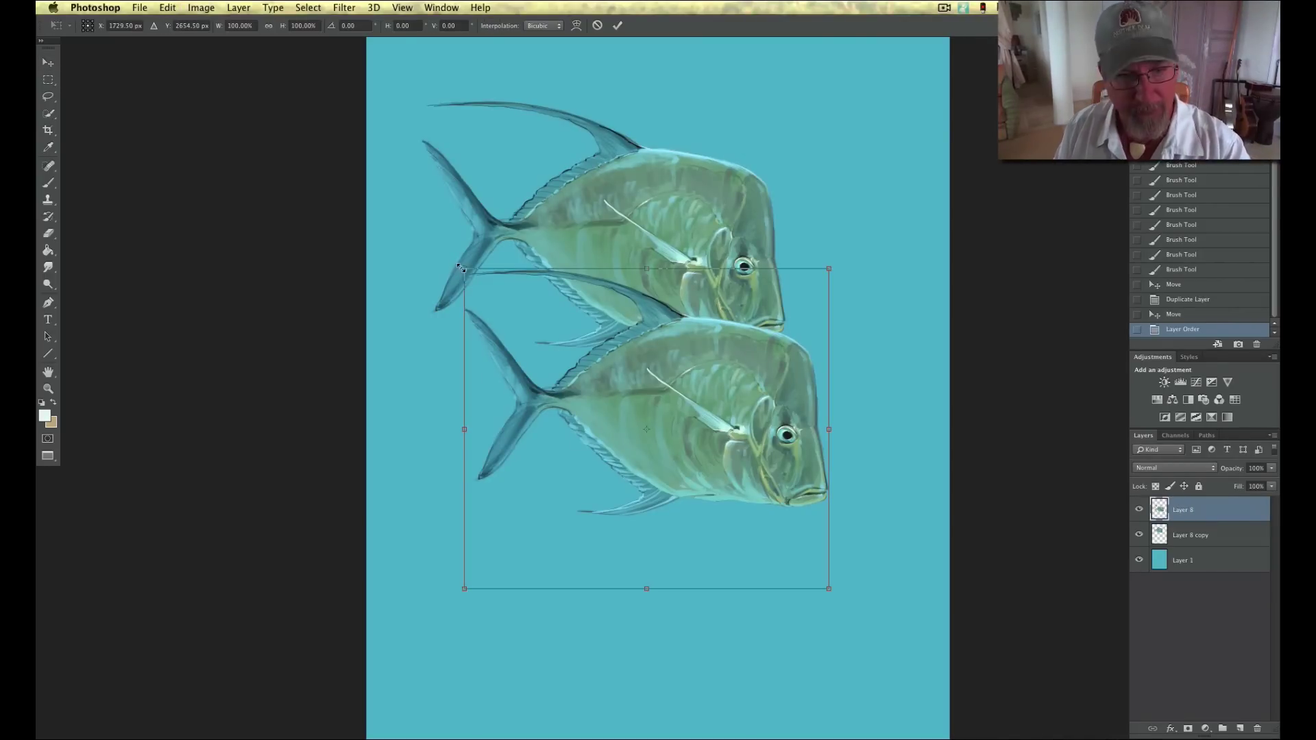
drag(463, 269, 424, 234)
drag(488, 564, 499, 607)
drag(421, 646, 419, 645)
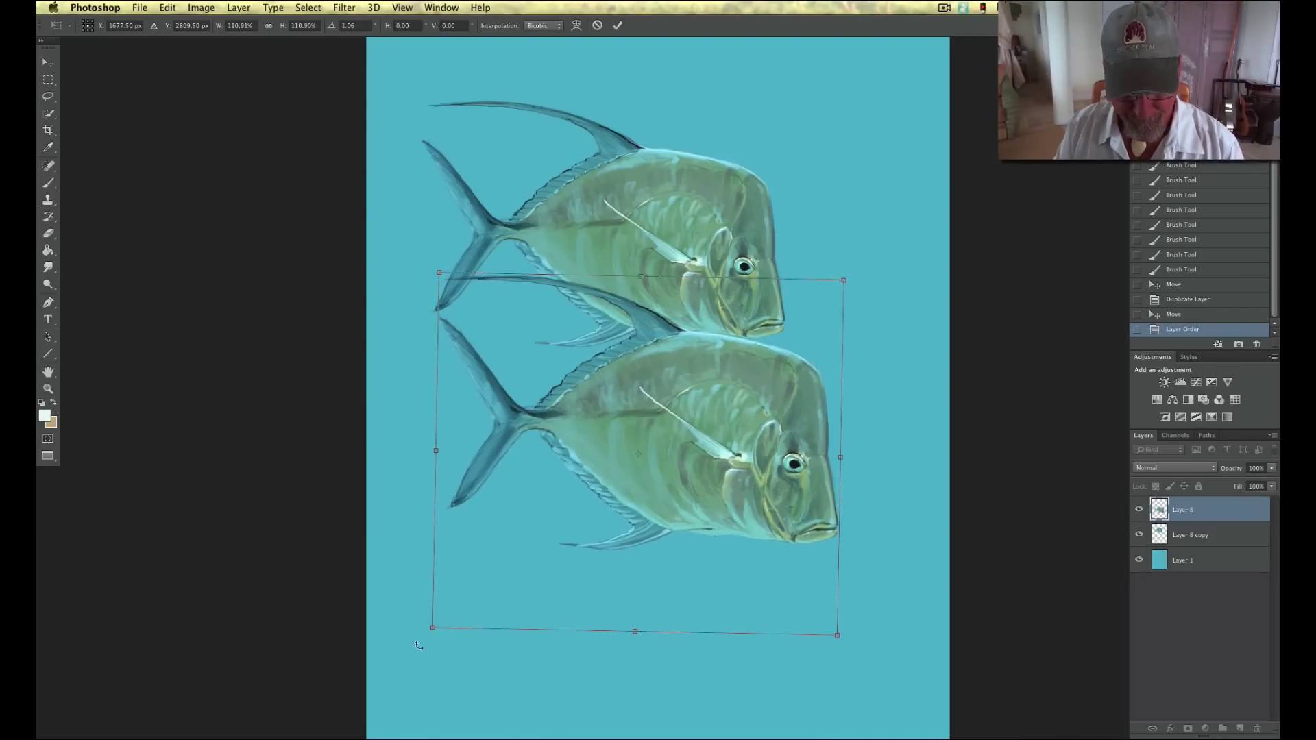
key(super+minus)
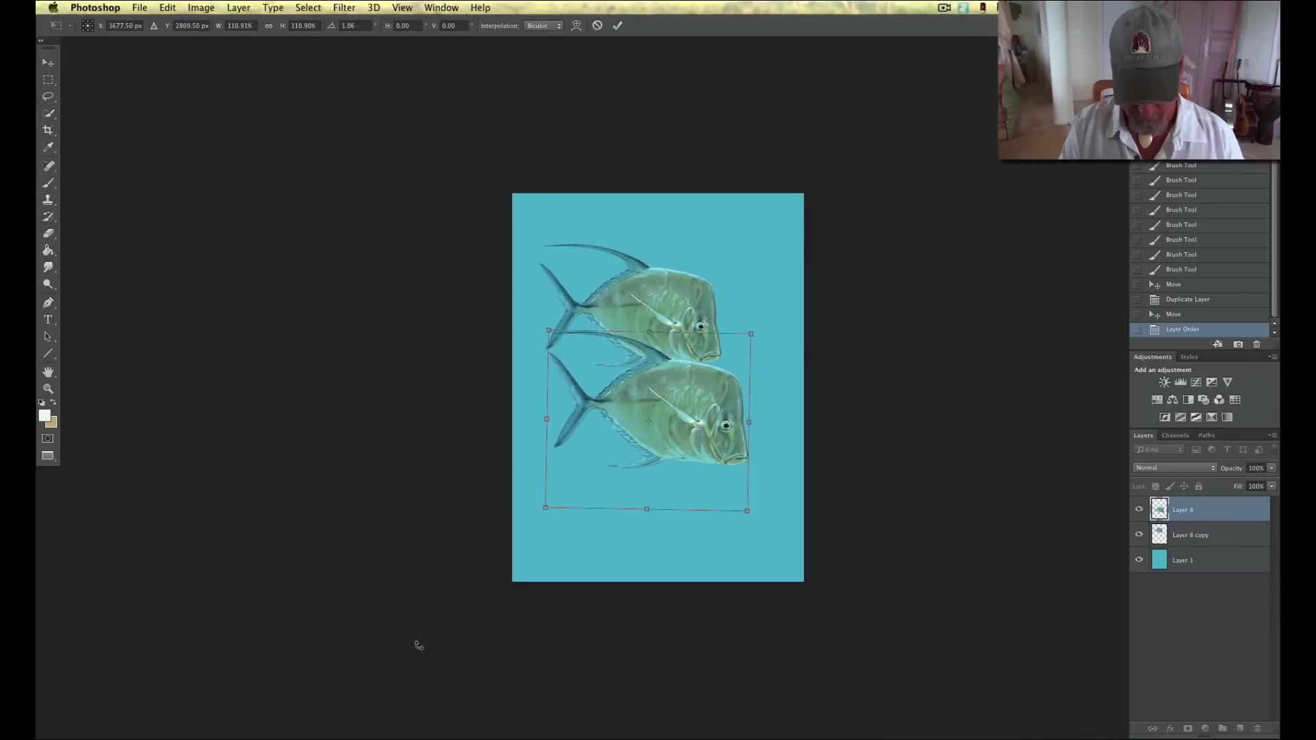
key(super+plus)
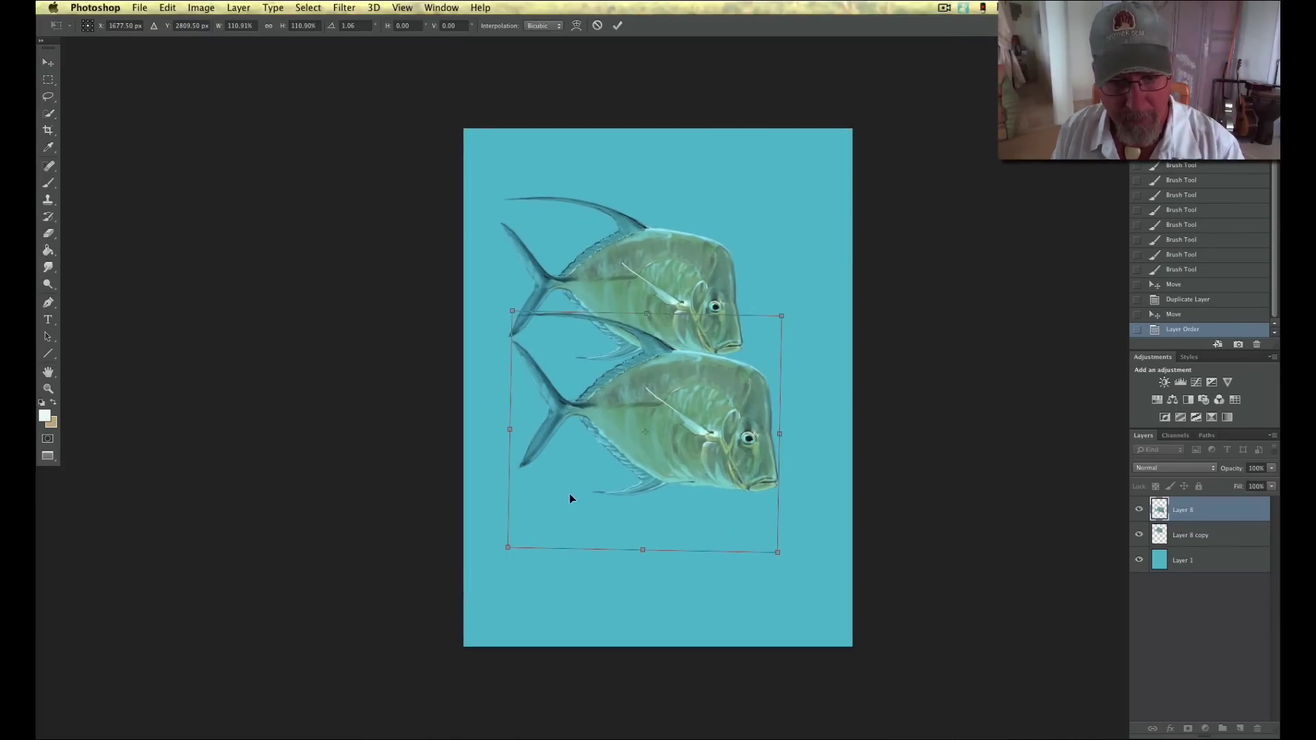
drag(570, 498, 569, 491)
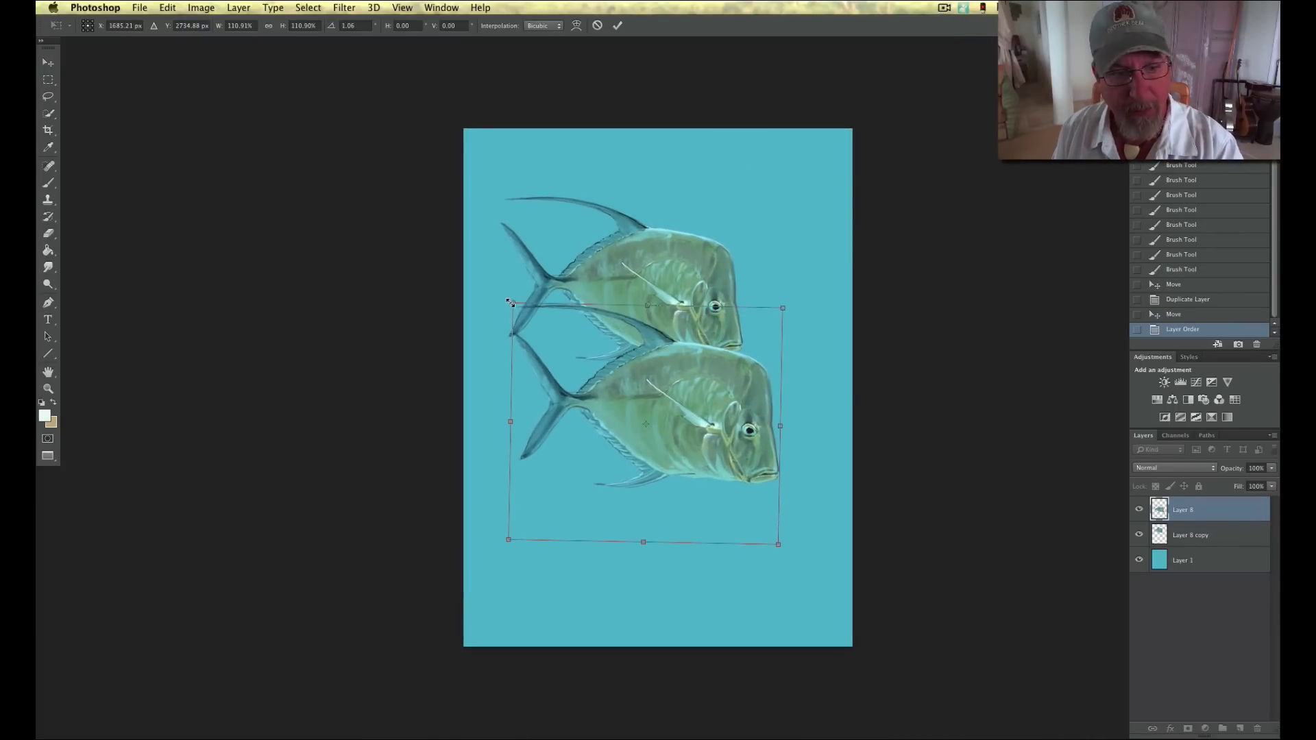
- Scale the lower fish down to about 87.84%, place it just below the upper fish, and apply the transform
drag(515, 306, 561, 349)
drag(594, 512, 570, 478)
drag(537, 315, 546, 327)
drag(589, 480, 597, 481)
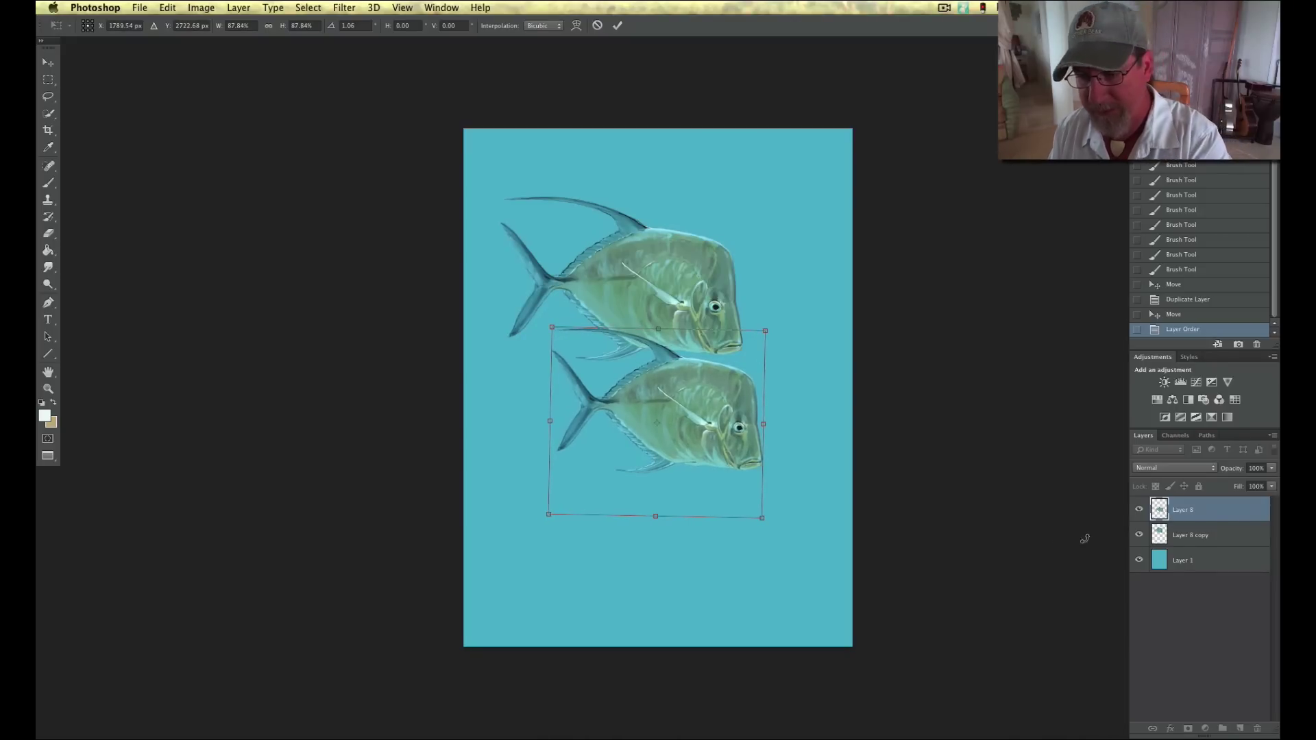
key(Return)
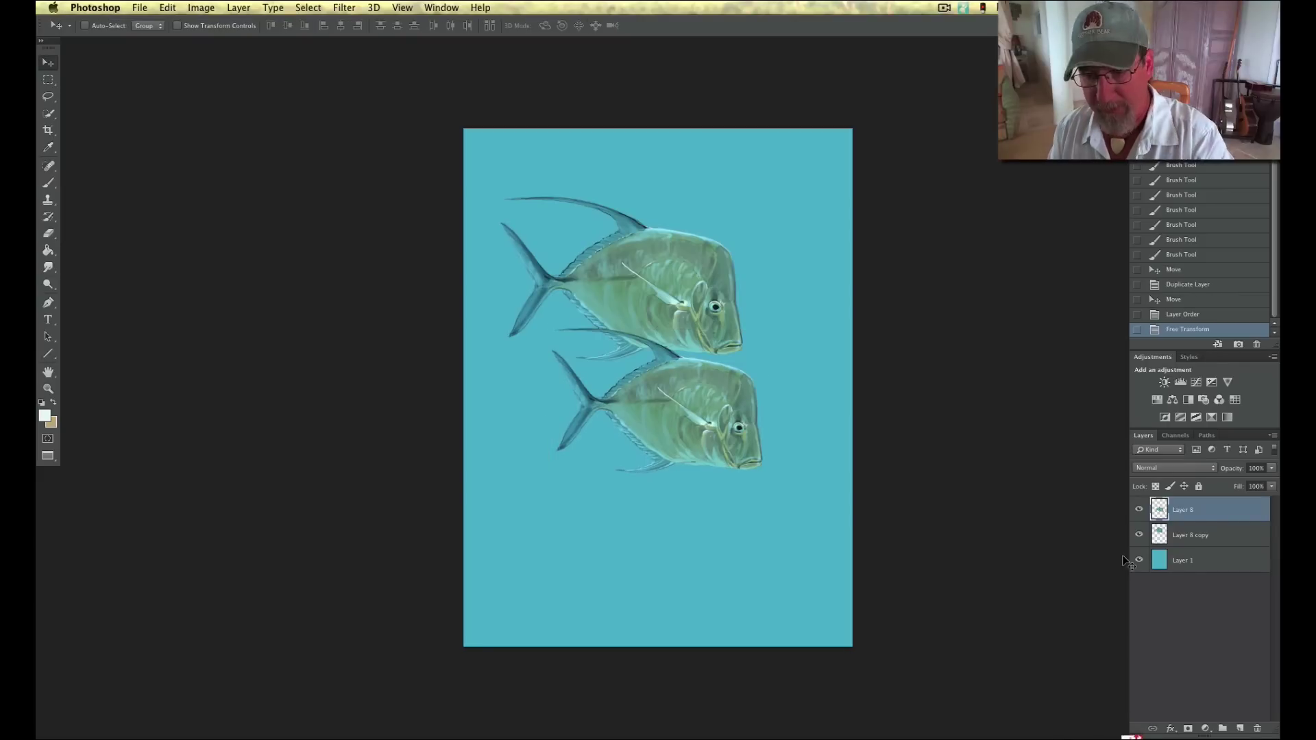
- Free-transform the upper fish copy to about 76.27% scale with a 3° rotation, placing it clear of the lower fish
click(1179, 536)
click(167, 7)
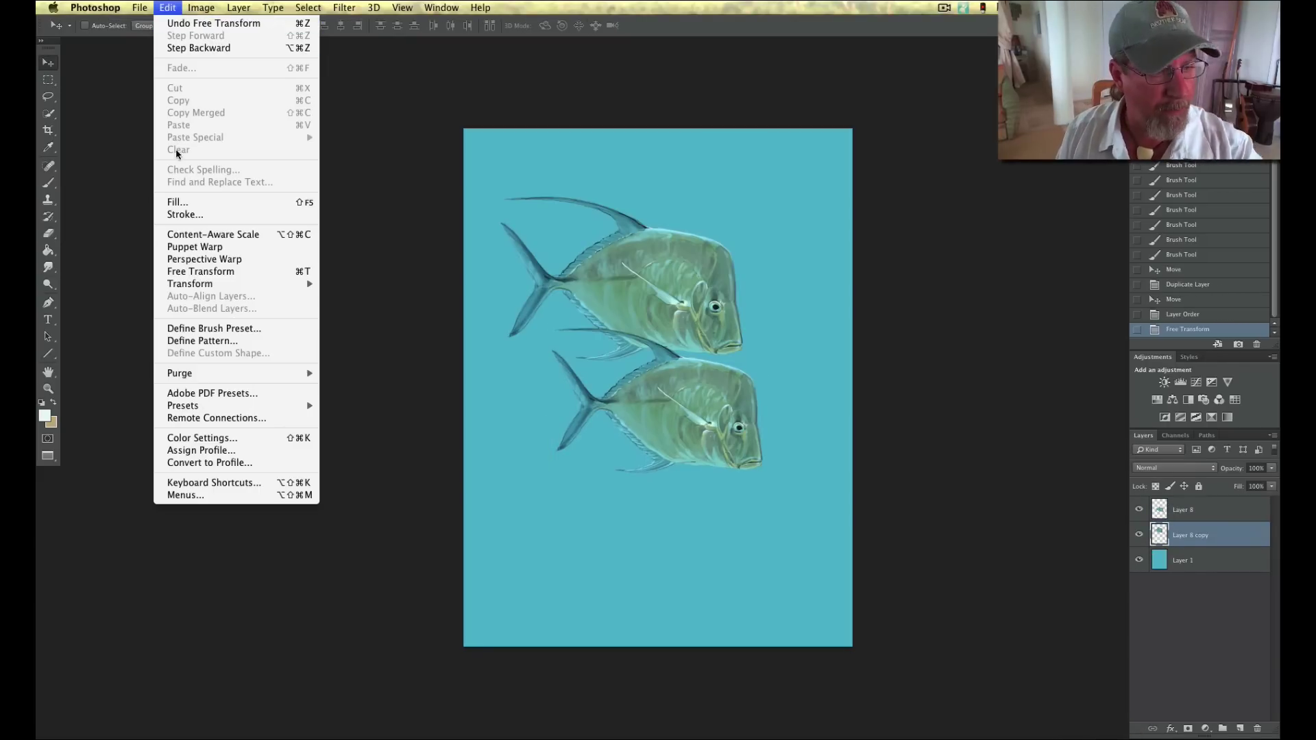
click(209, 273)
drag(730, 410, 685, 359)
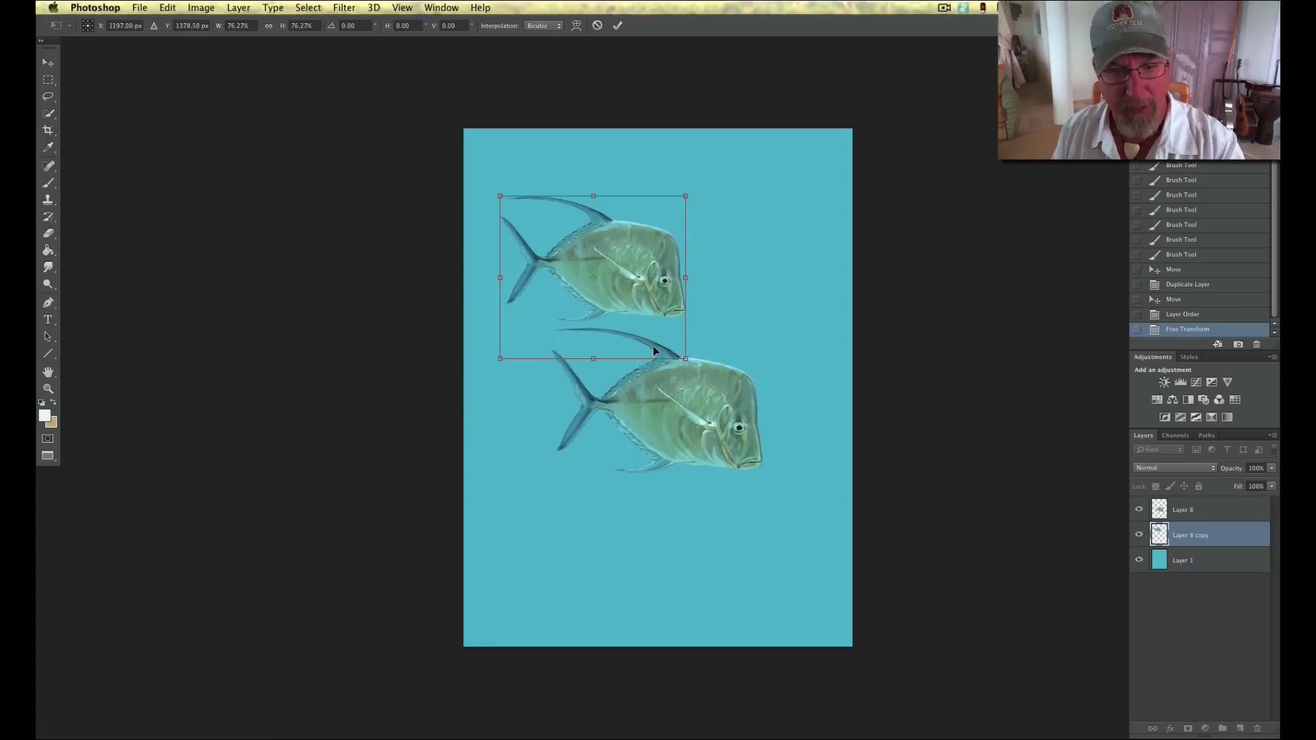
drag(515, 345, 485, 352)
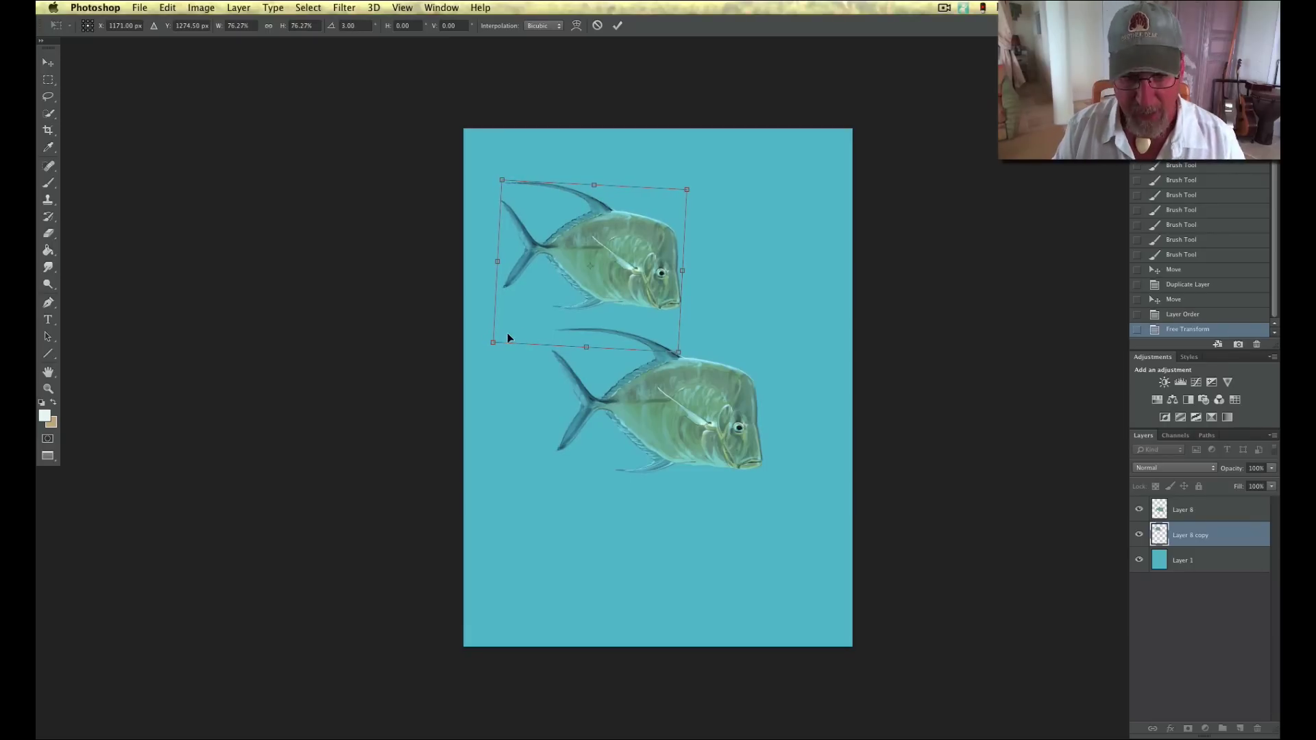
key(Return)
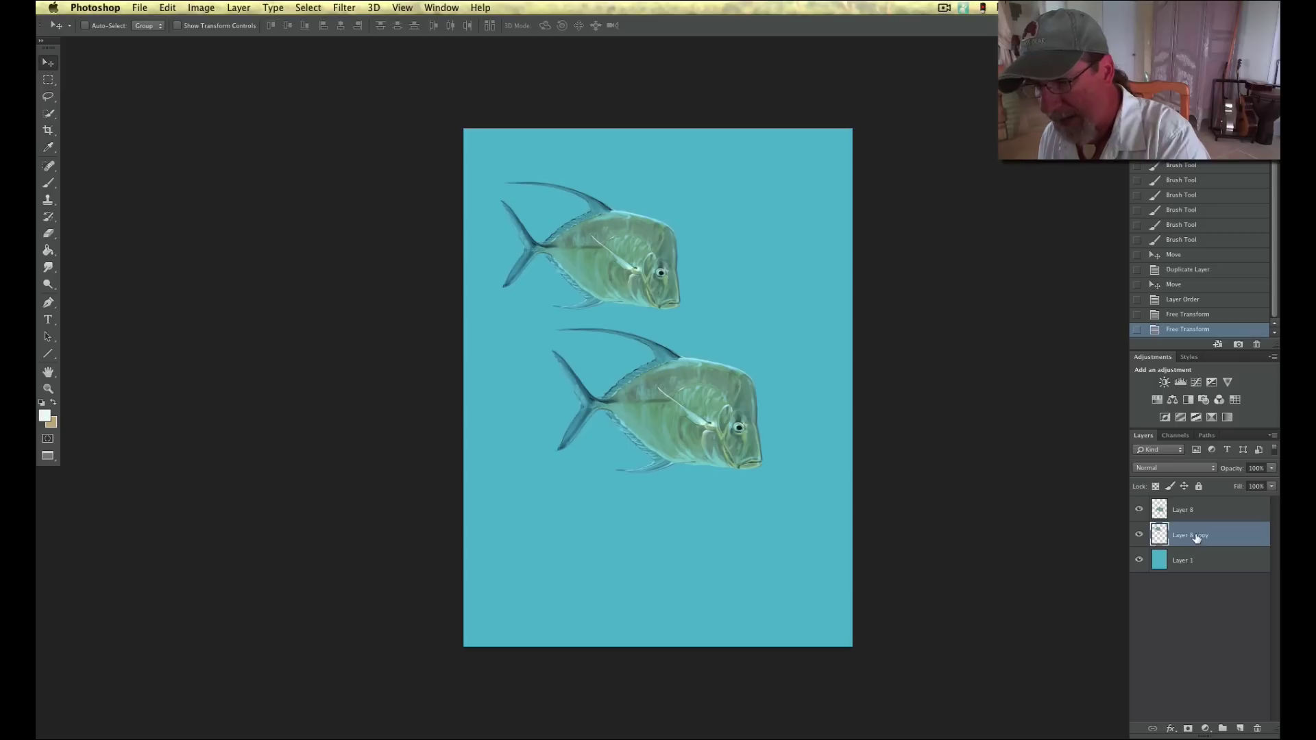
- Duplicate the upper fish layer, stack the new copy beneath it, and move that copy right so it sits partly behind
drag(1196, 539, 1238, 723)
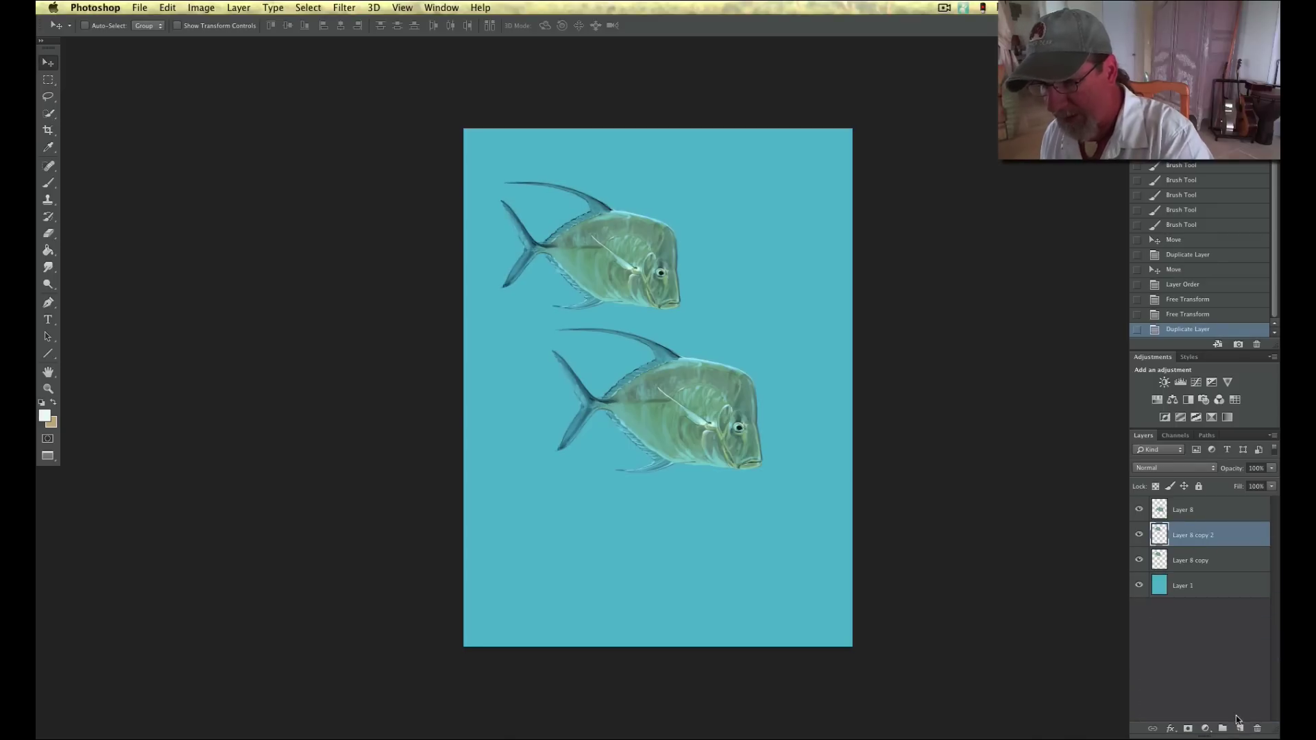
drag(1192, 536, 1189, 574)
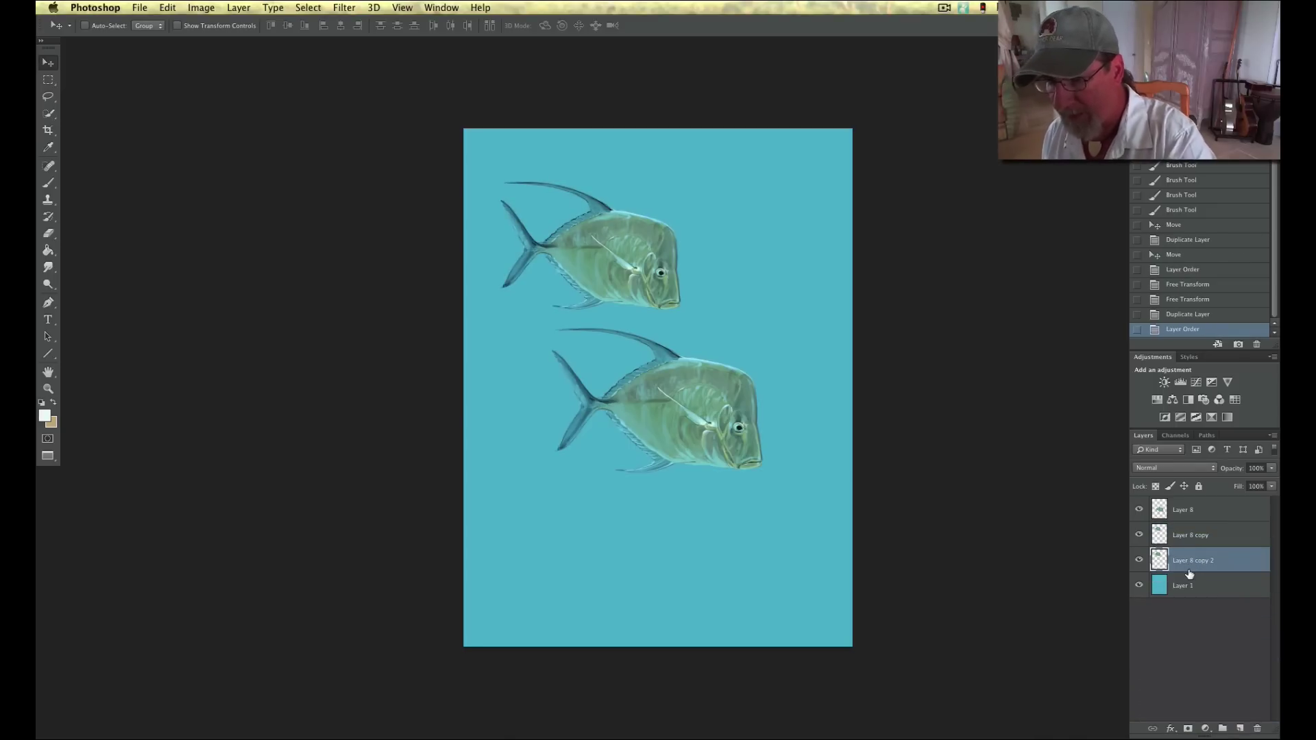
drag(578, 259, 660, 248)
- Scale the rear fish copy to about 90.7% and move it up and right so its tail shows above the front fish
click(167, 7)
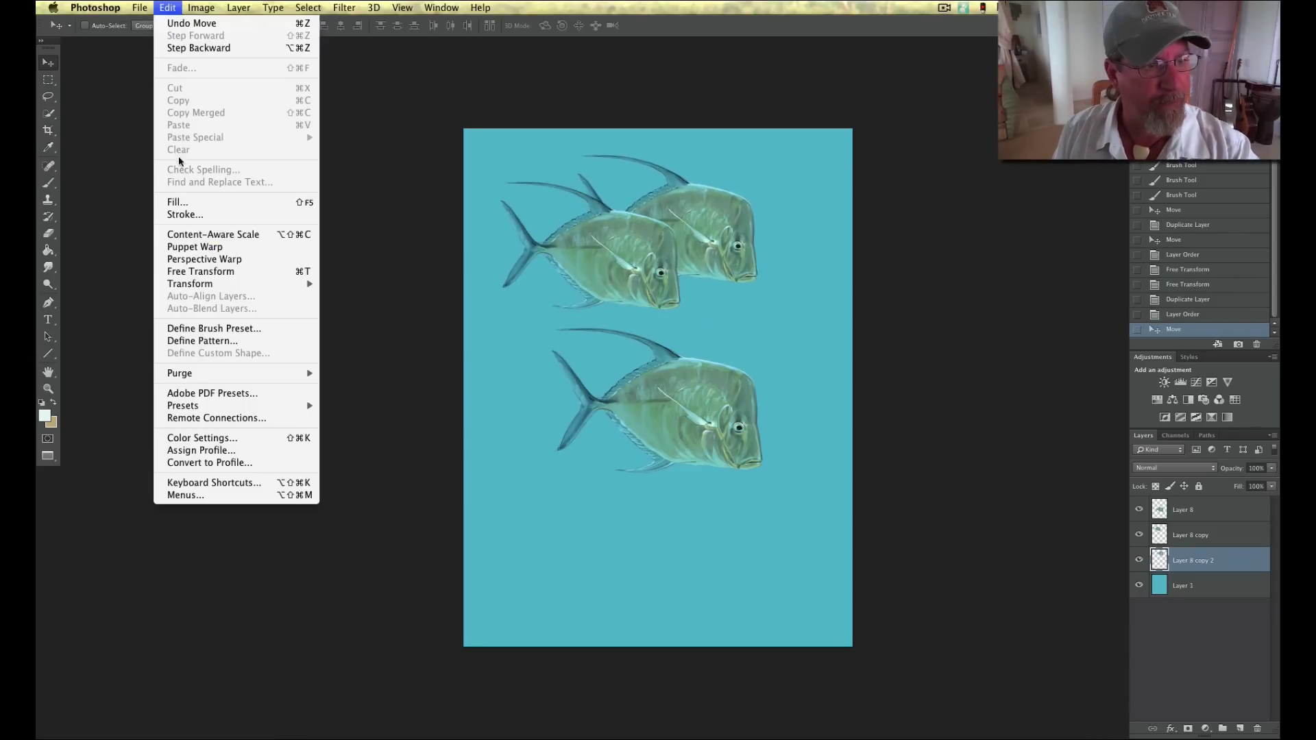
click(191, 273)
drag(576, 155, 593, 166)
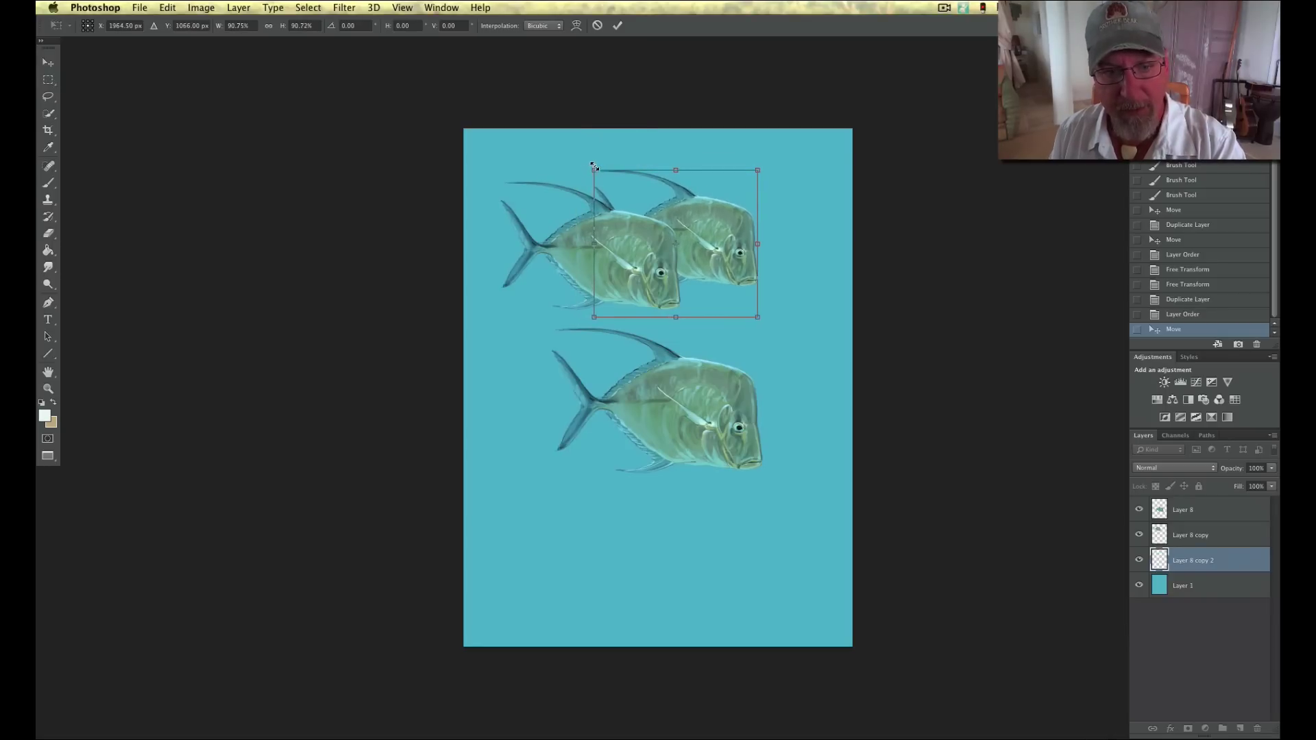
drag(615, 270, 606, 271)
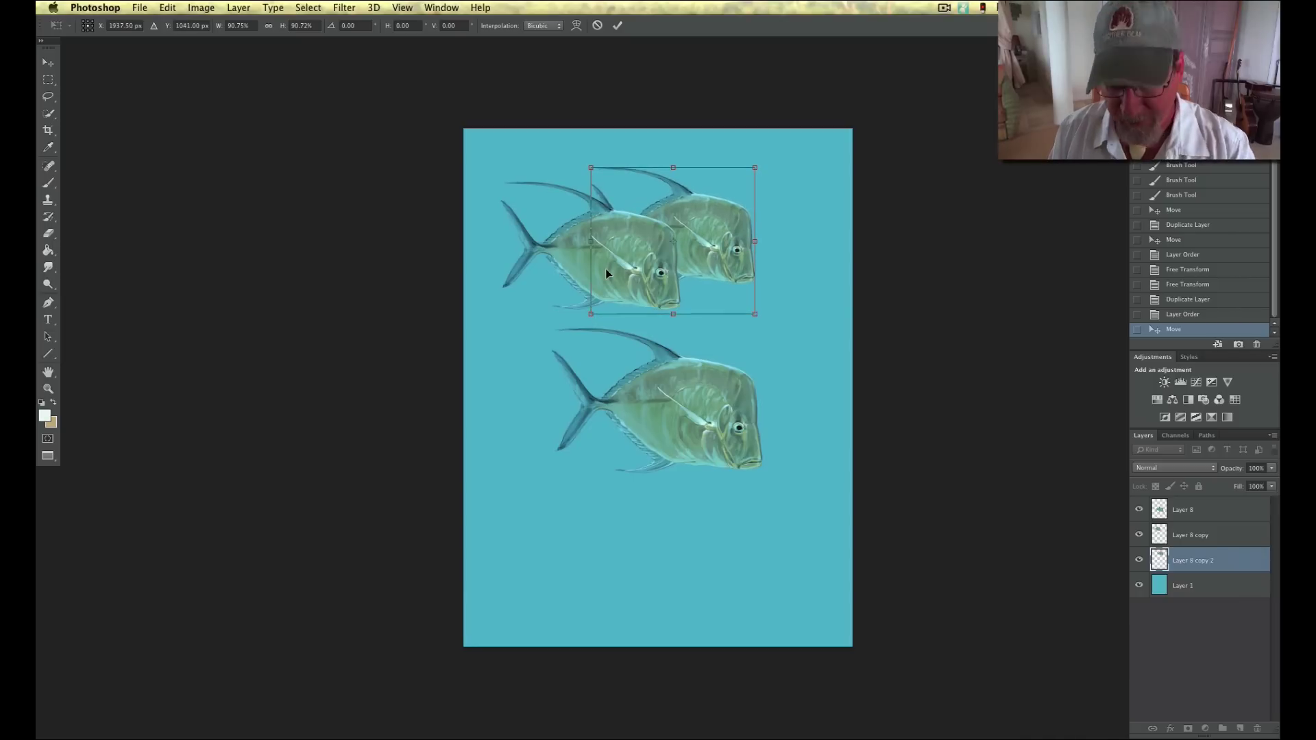
key(super+equal)
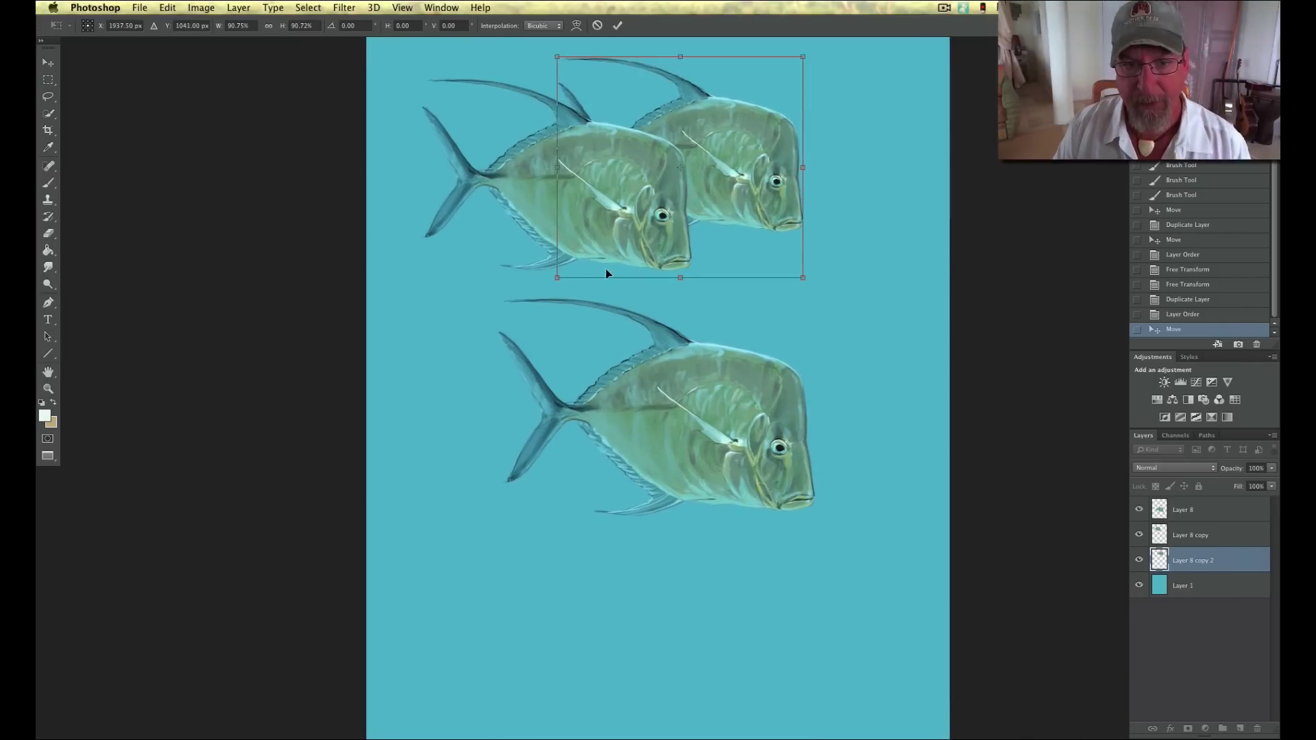
drag(398, 400, 389, 510)
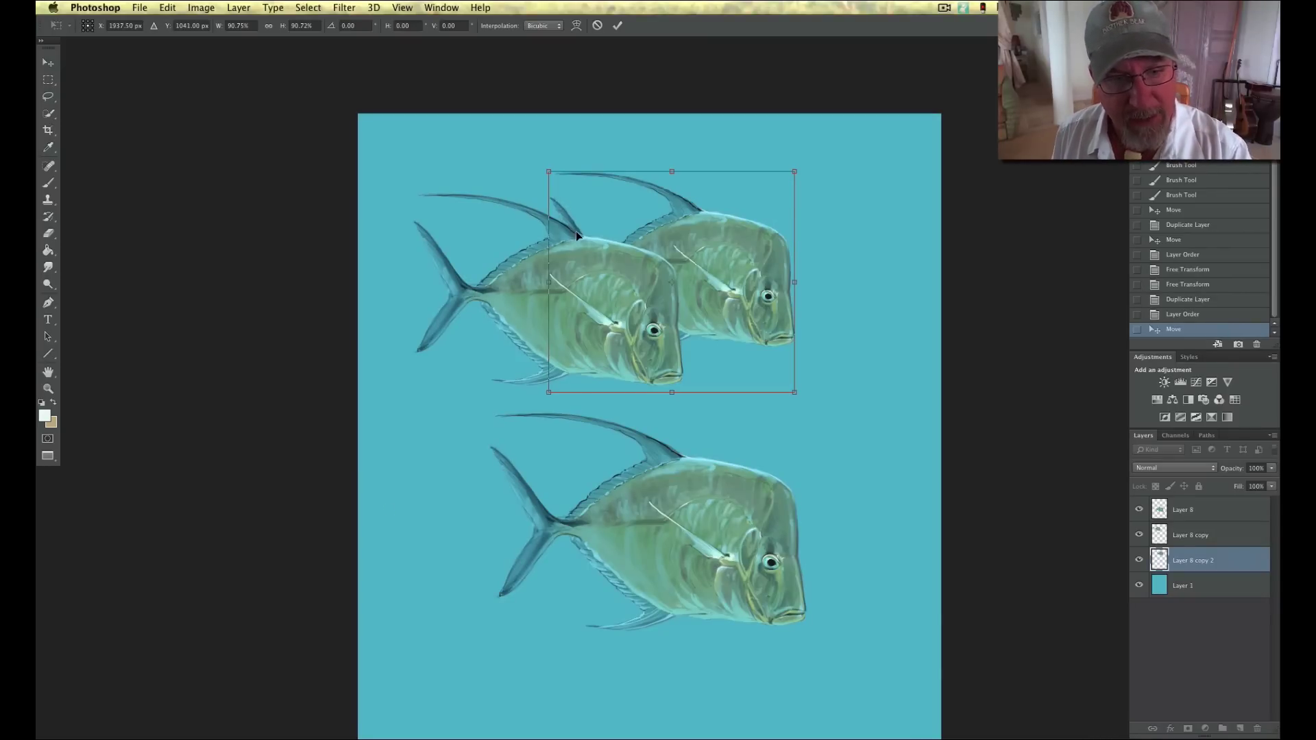
drag(571, 357, 587, 324)
drag(588, 310, 588, 313)
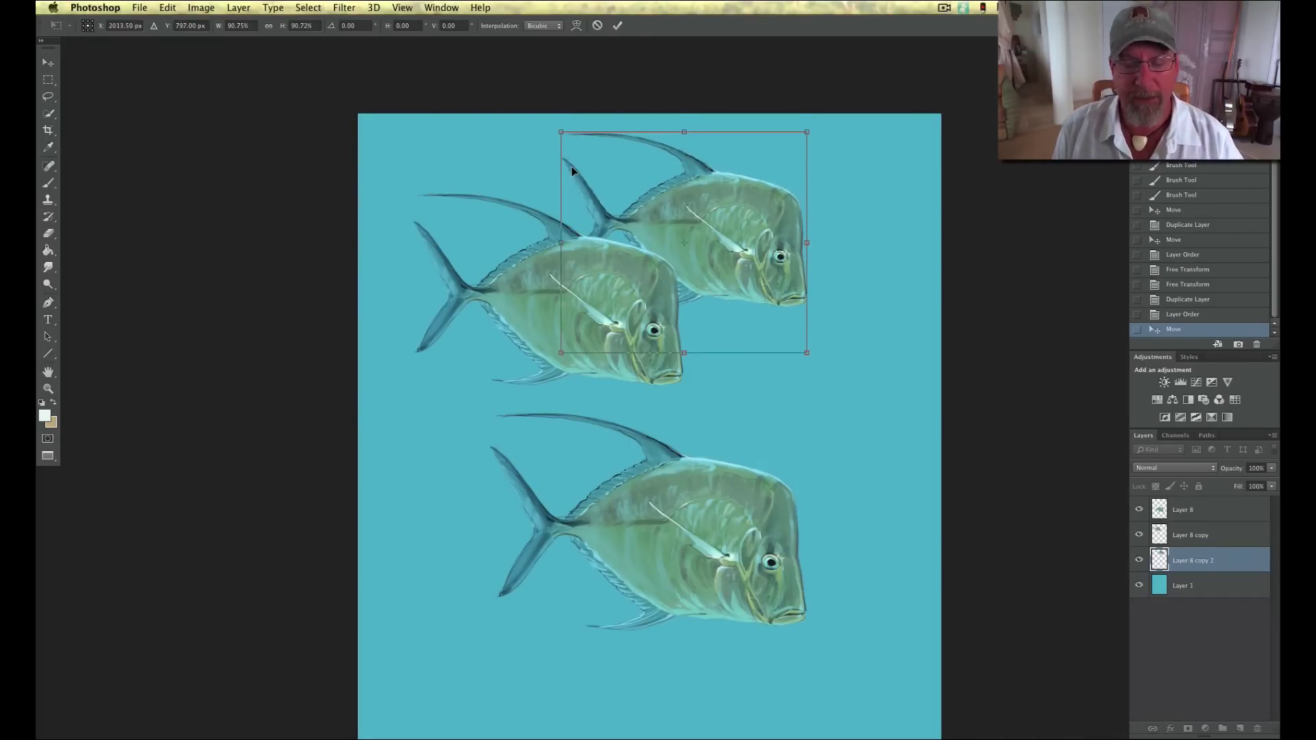
key(Return)
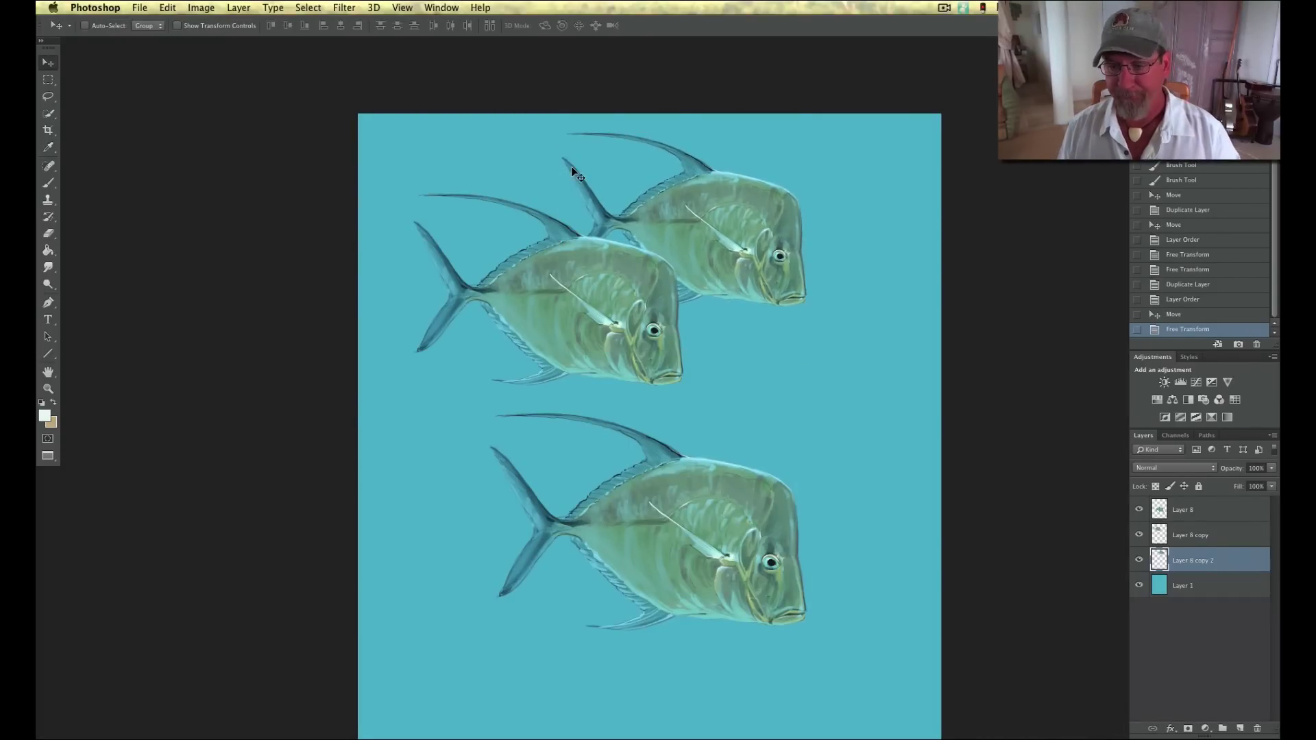
- Duplicate the rear fish layer, stack it just above the background, and move the copy down between the upper and lower fish
drag(1193, 560, 1239, 727)
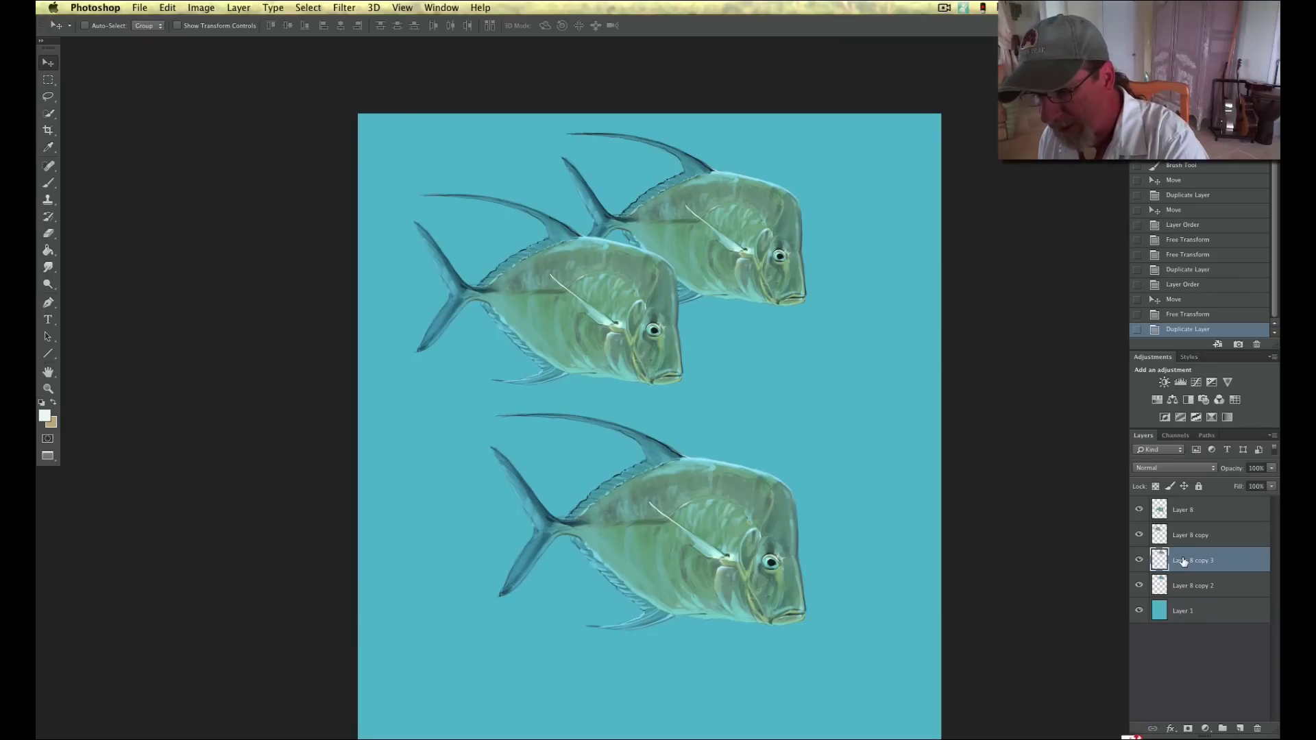
drag(1185, 566, 1191, 597)
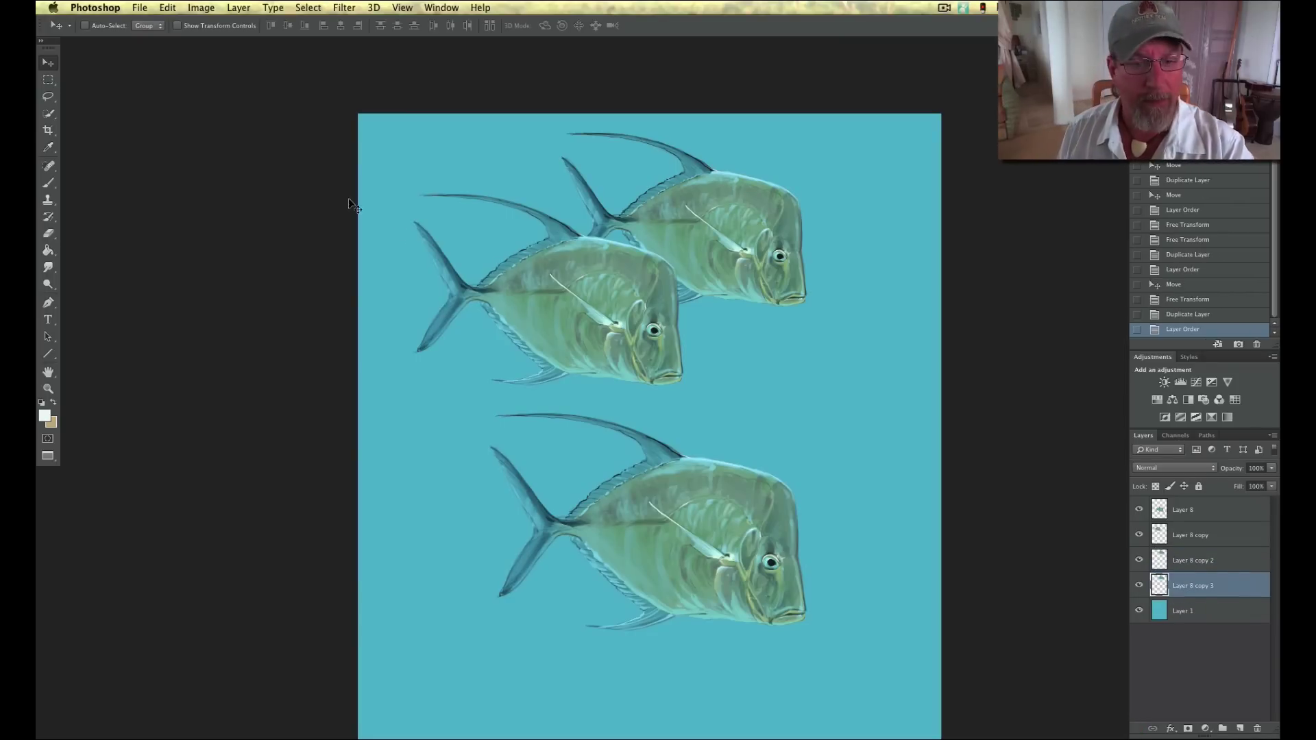
drag(703, 317, 733, 464)
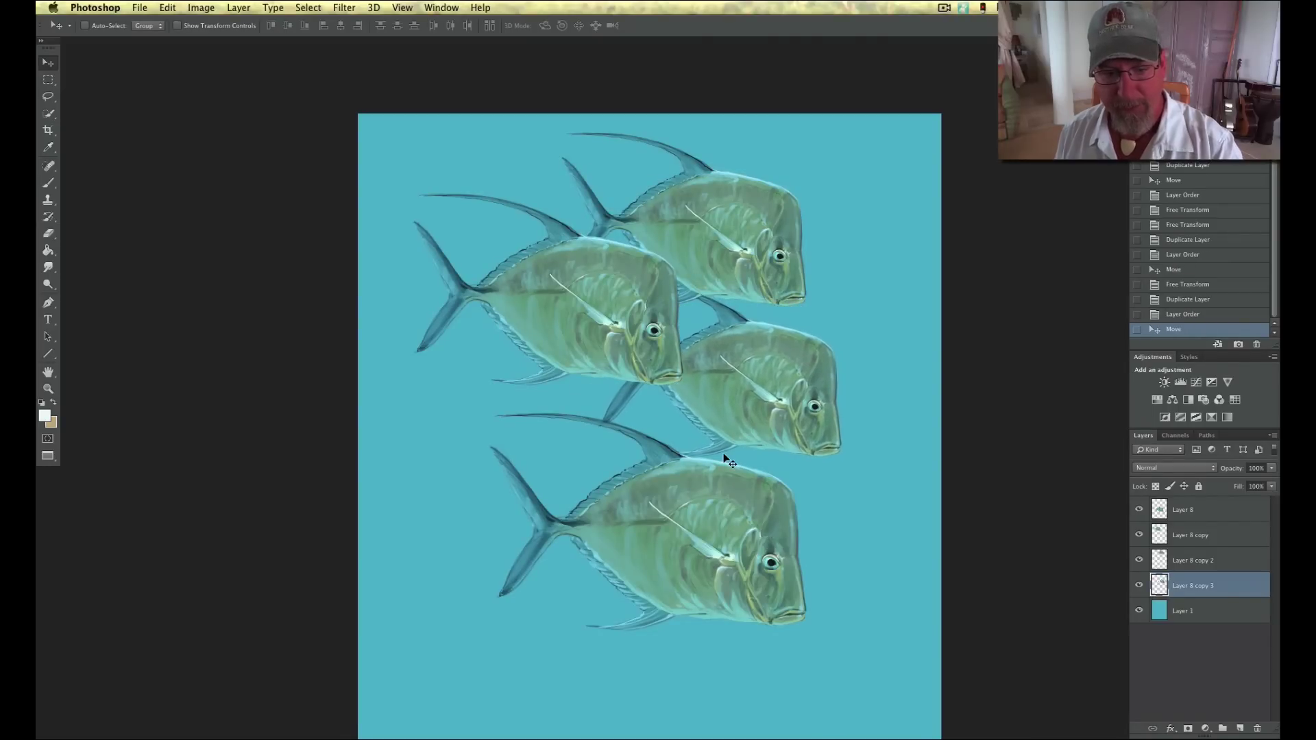
click(167, 8)
click(204, 259)
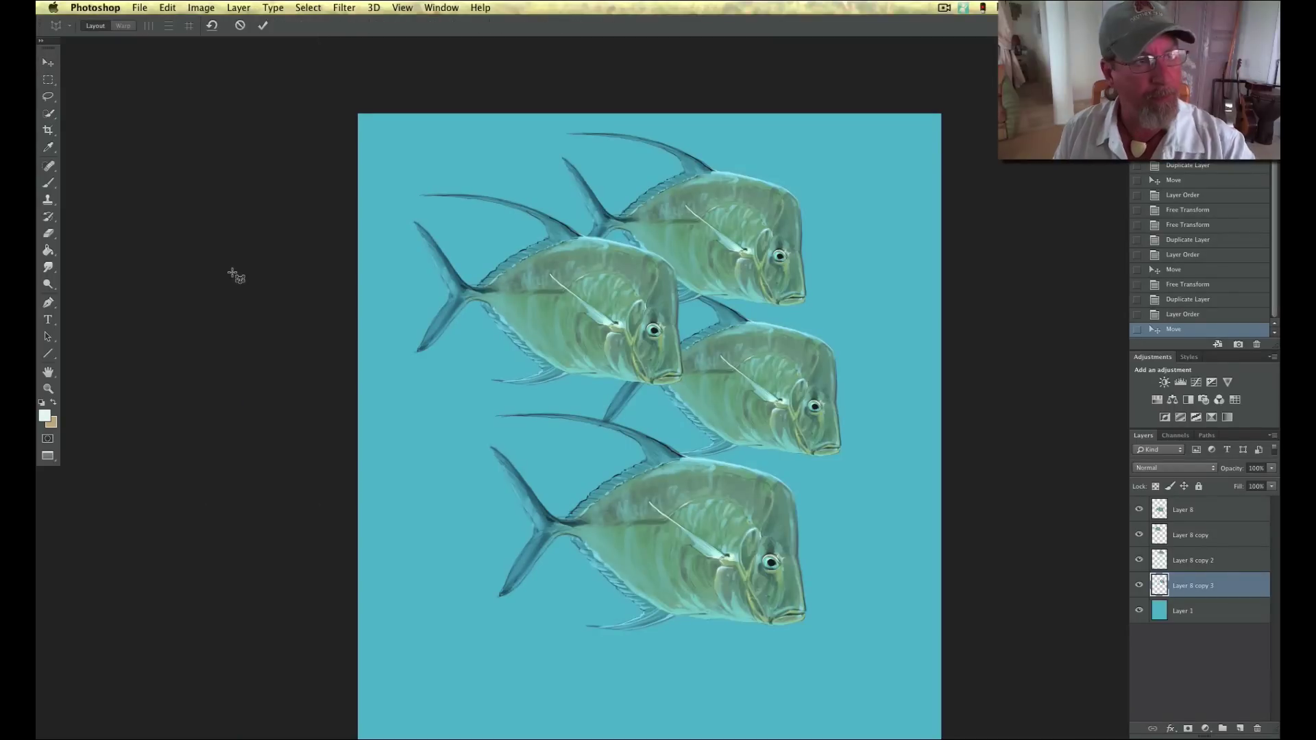
click(167, 8)
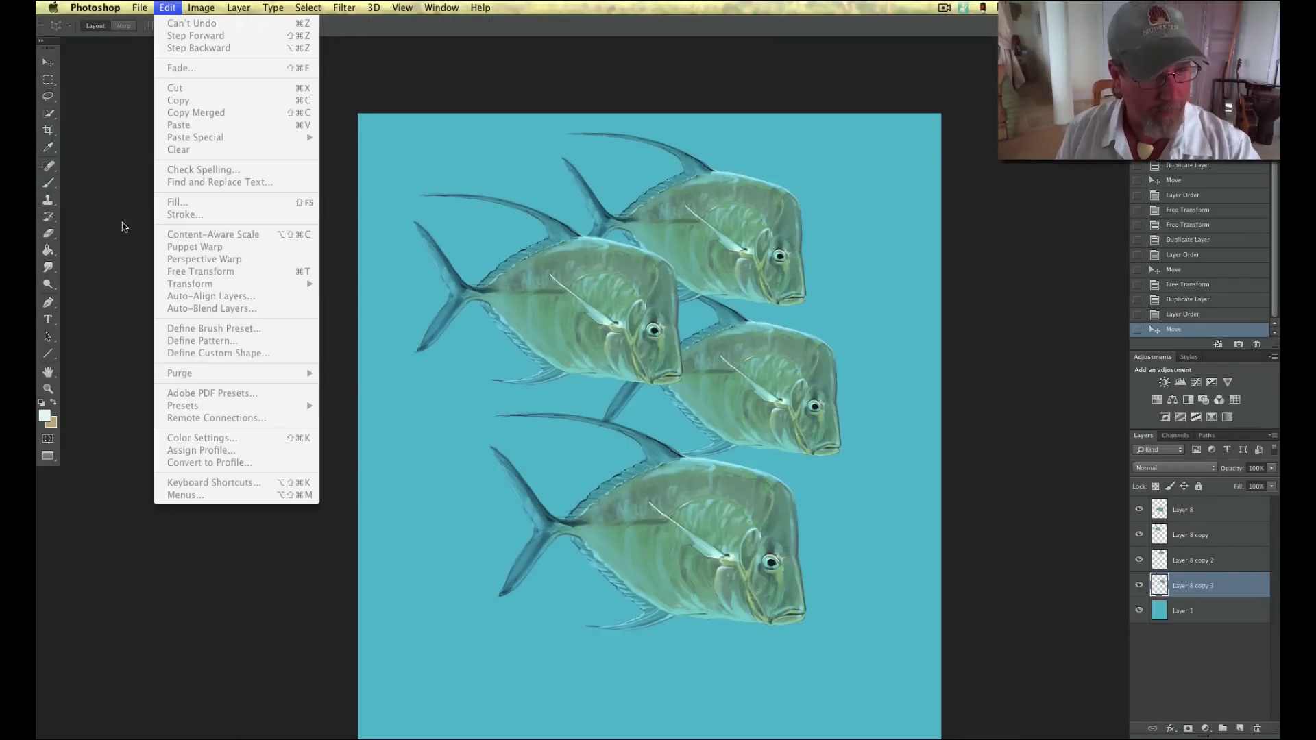
key(Escape)
key(Escape)
- Scale the fish copy between the upper and lower fish down to about 94.74%
click(167, 7)
click(183, 272)
drag(833, 503, 826, 490)
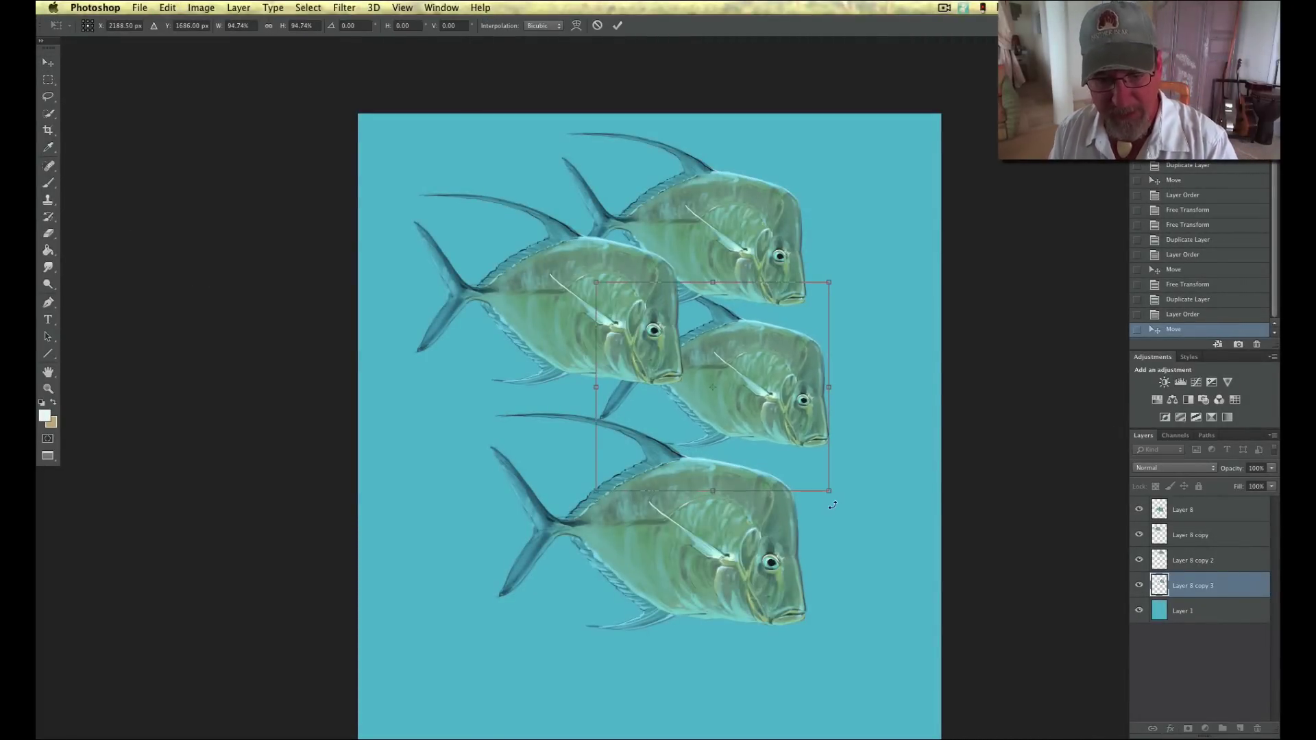
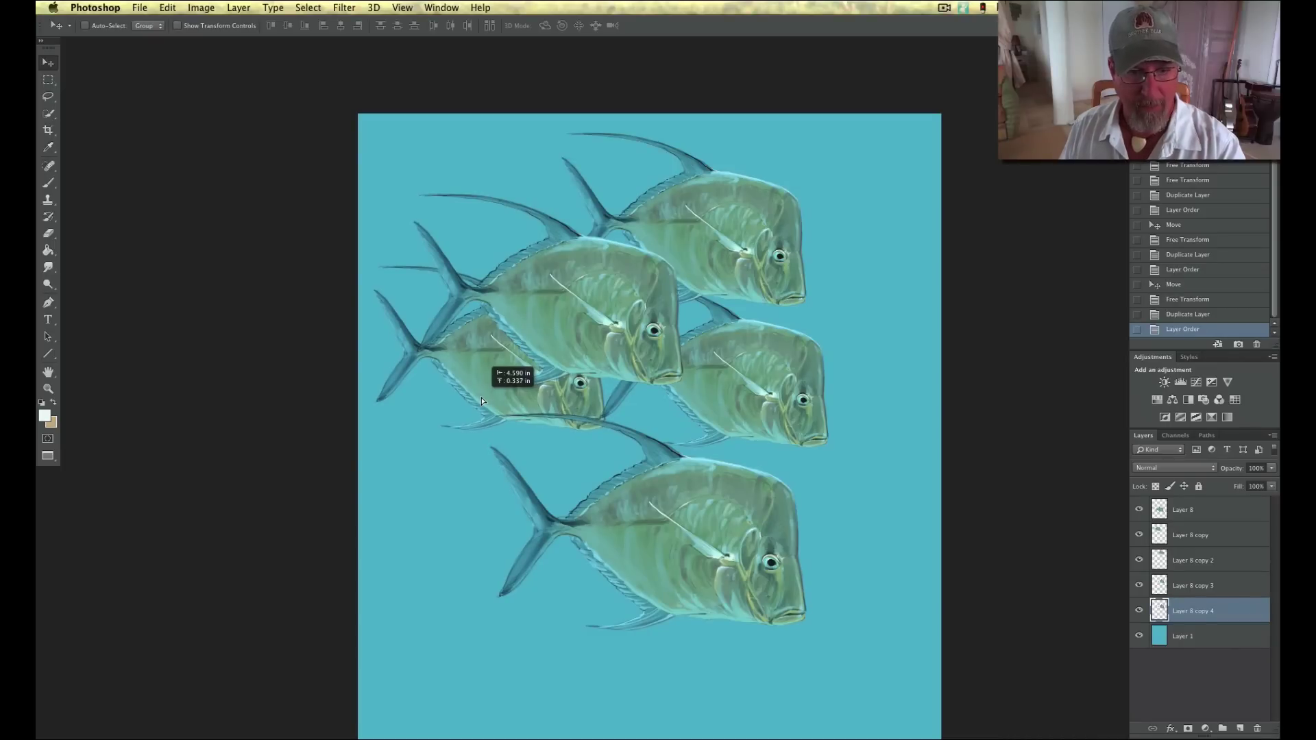
- Free-transform the newest fish copy to about 93.2% scale and move it down and left, partly behind the upper-left fish
click(166, 8)
click(181, 284)
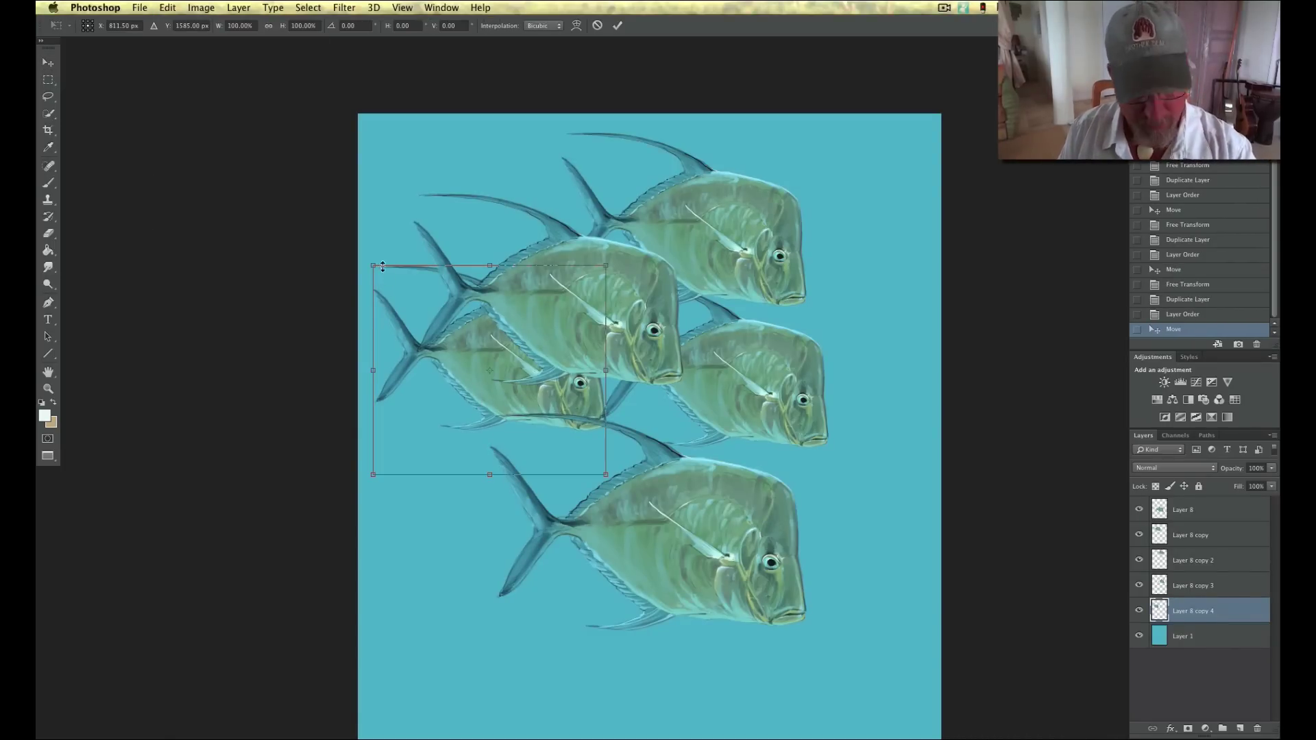
drag(373, 266, 389, 279)
mouse_move(411, 462)
mouse_down()
mouse_move(391, 495)
mouse_move(382, 318)
mouse_move(394, 464)
mouse_up()
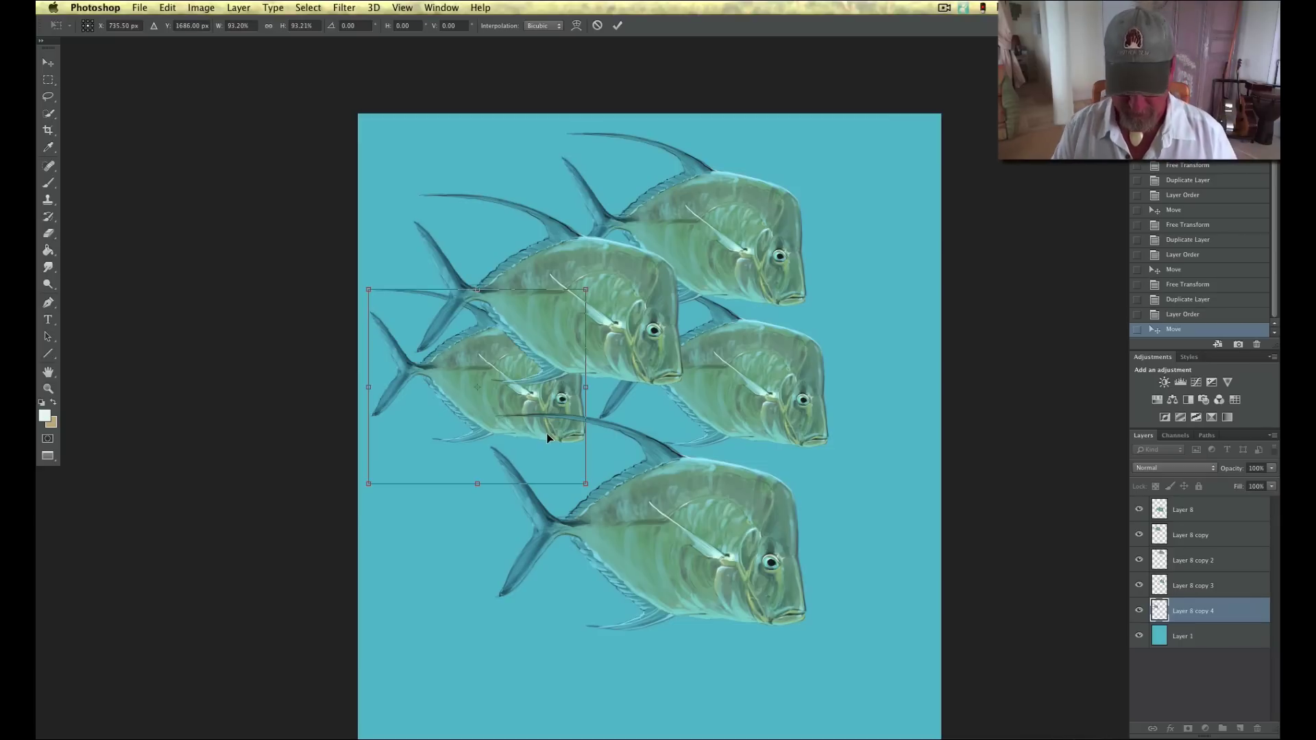
key(Return)
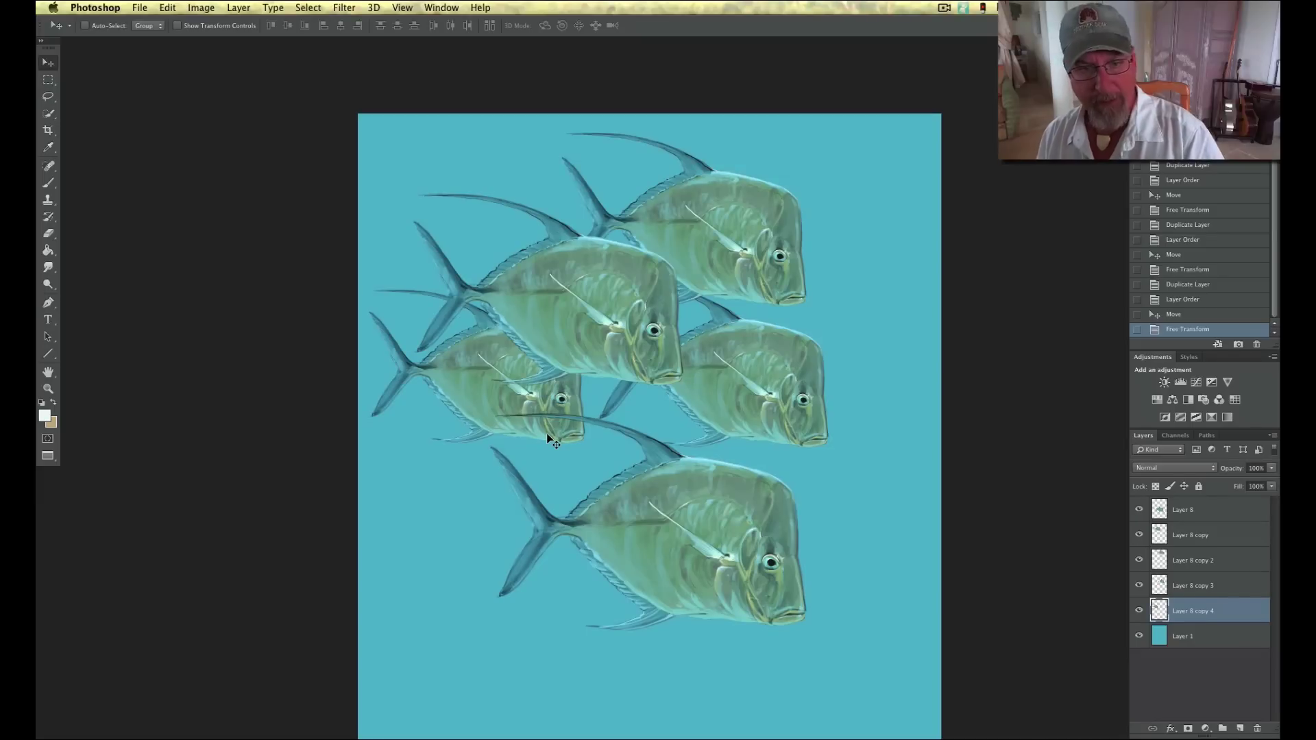
- Duplicate the small lower-left fish layer (Layer 8 copy 4) twice and place both copies behind the upper fish, cropped by the canvas's upper edge
drag(1227, 613, 1239, 728)
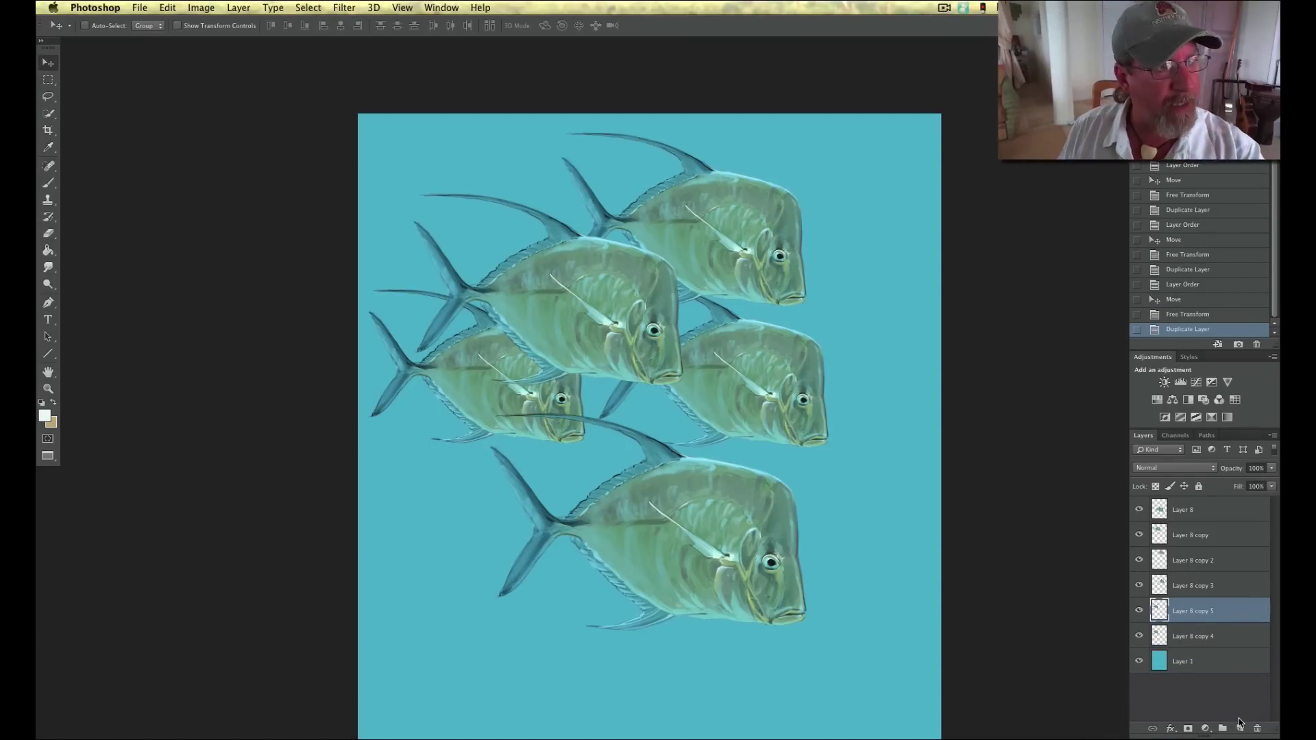
drag(488, 410, 728, 190)
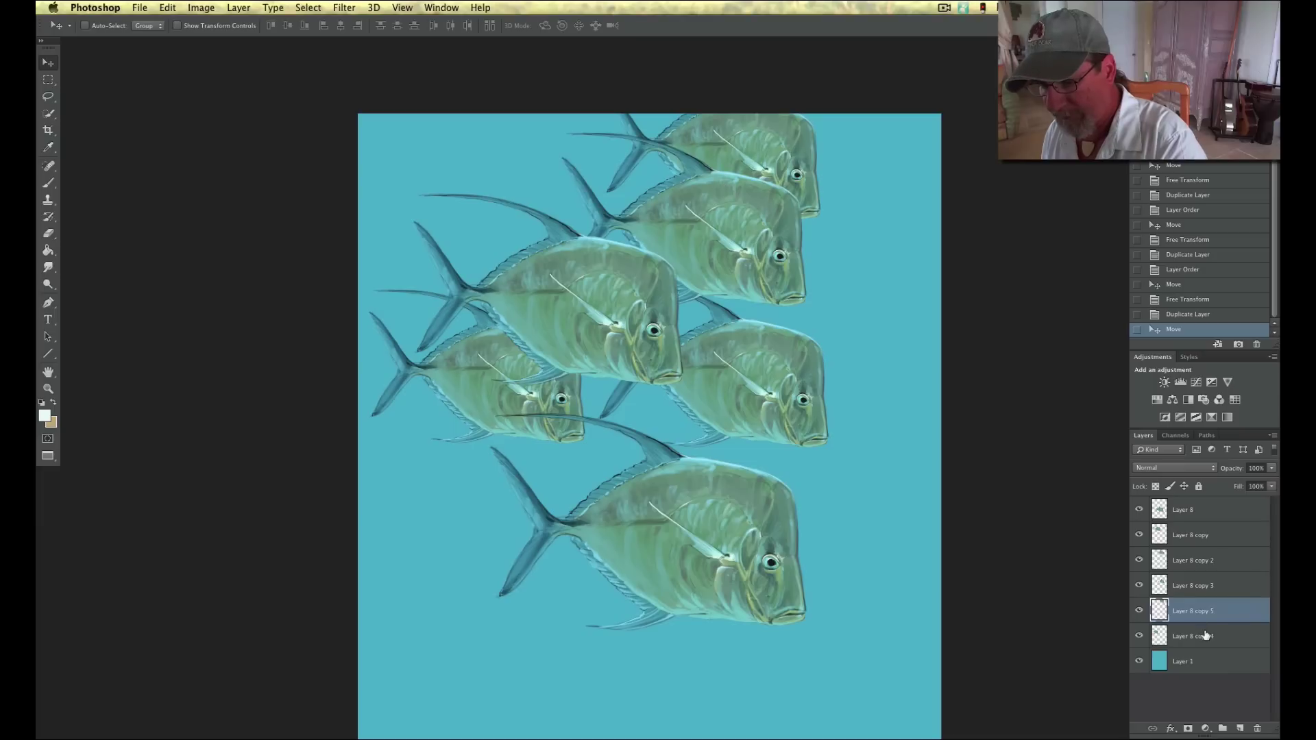
drag(1205, 637, 1239, 726)
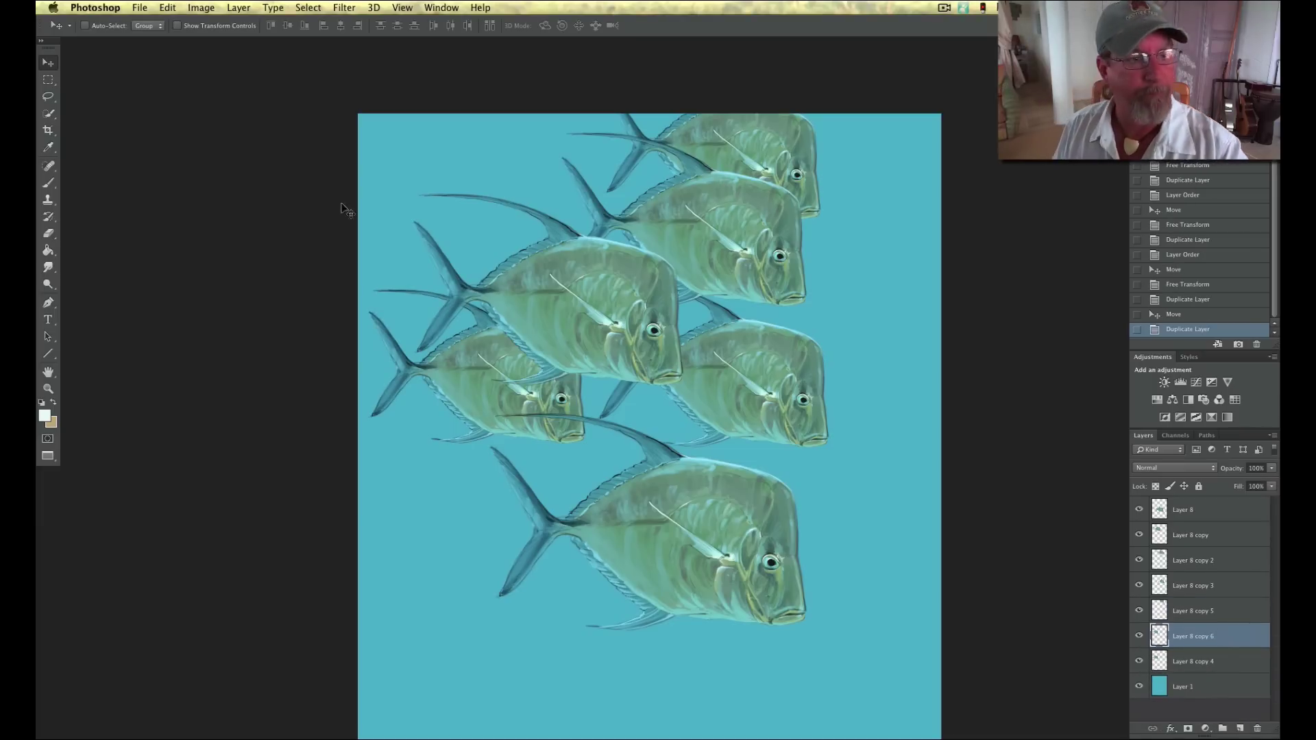
drag(610, 247, 623, 192)
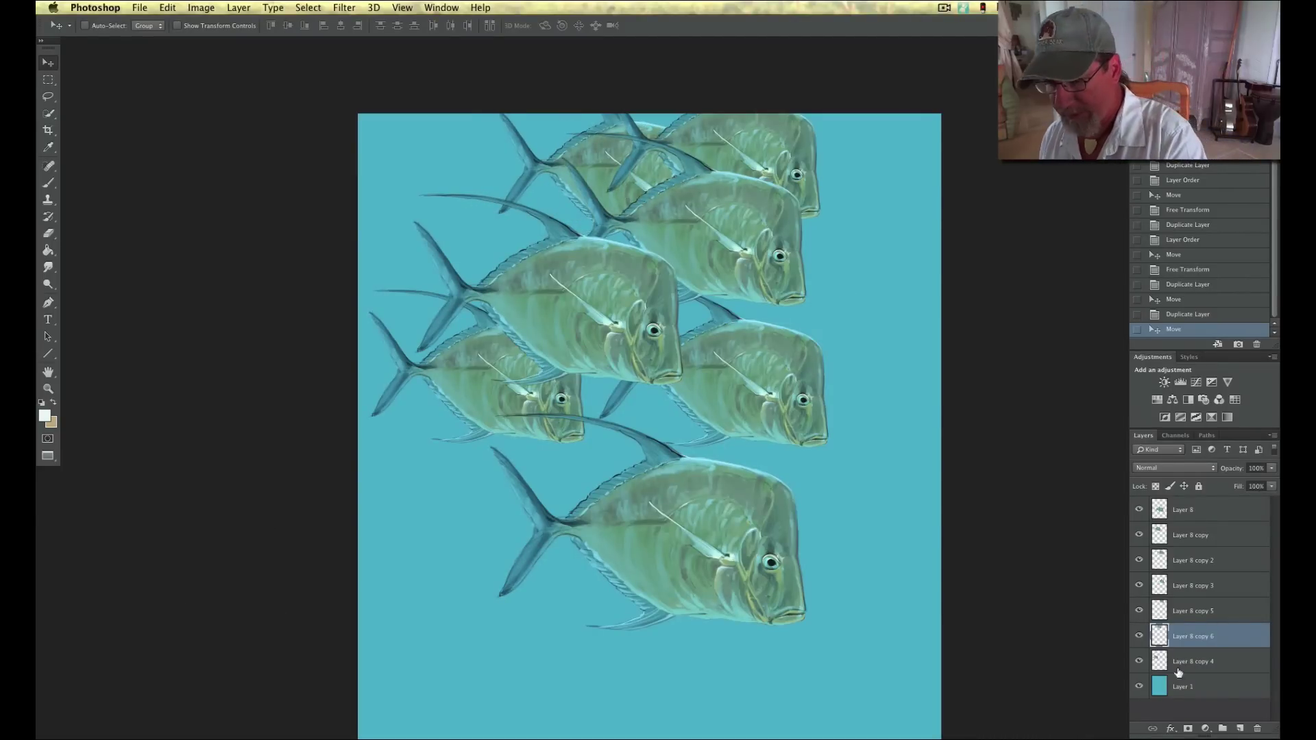
- Duplicate the Layer 8 copy 6 fish and move the copy to the school's right edge, partly behind the neighbouring fish
drag(1200, 641, 1241, 728)
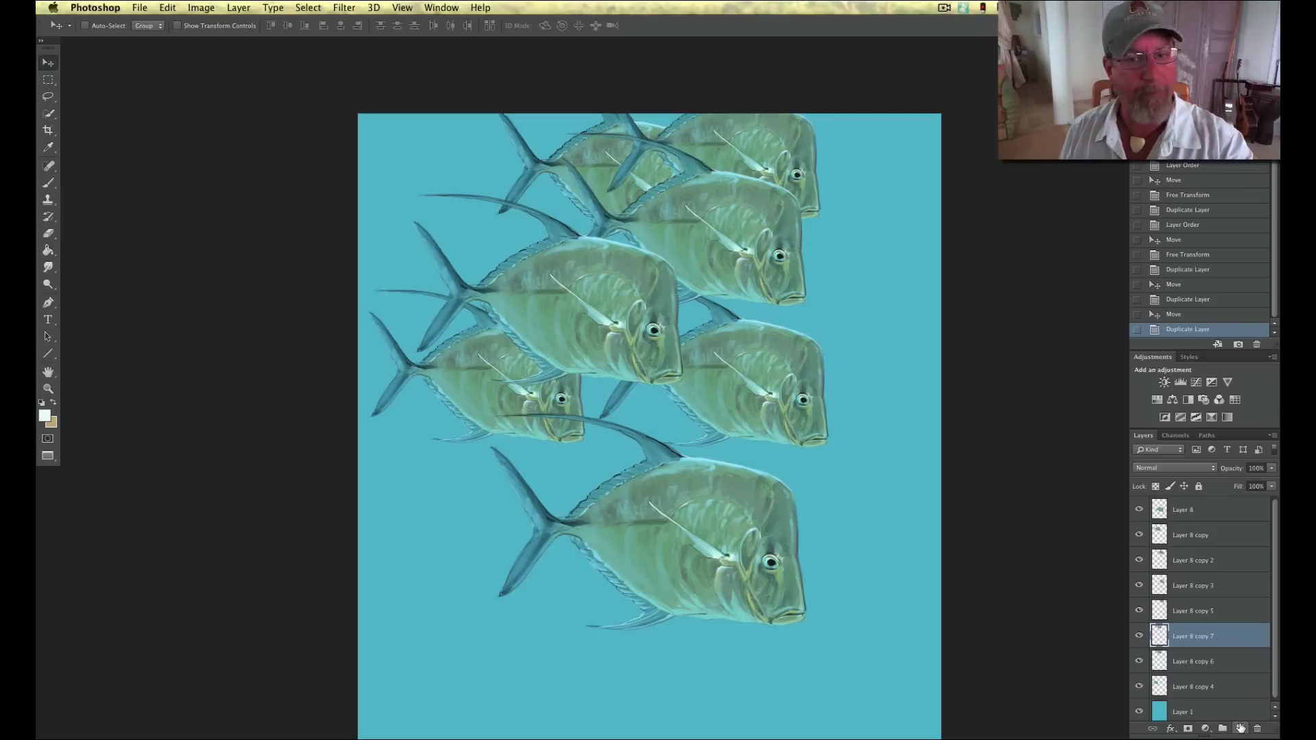
drag(745, 253, 853, 293)
drag(748, 286, 787, 341)
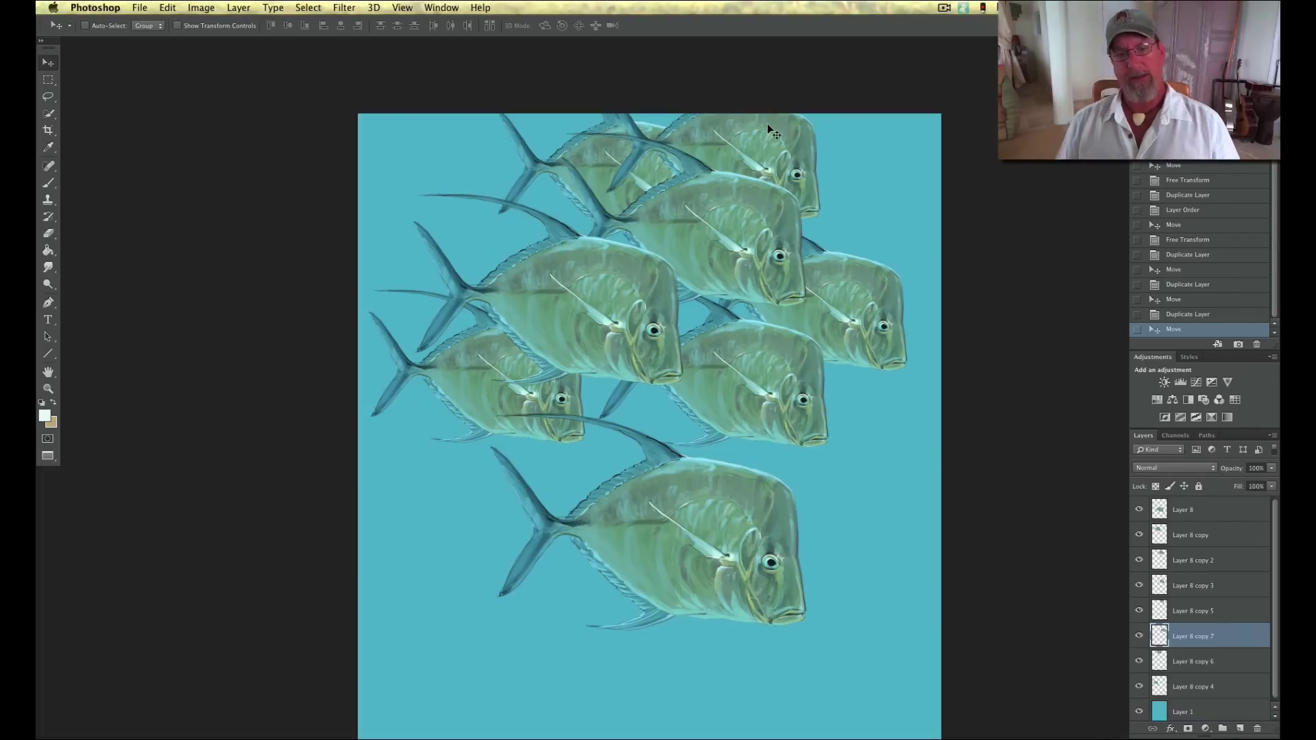
- Duplicate the school's rightmost fish and move the copy to the canvas's left edge, above the small lower-left fish and behind the larger one
key(super+minus)
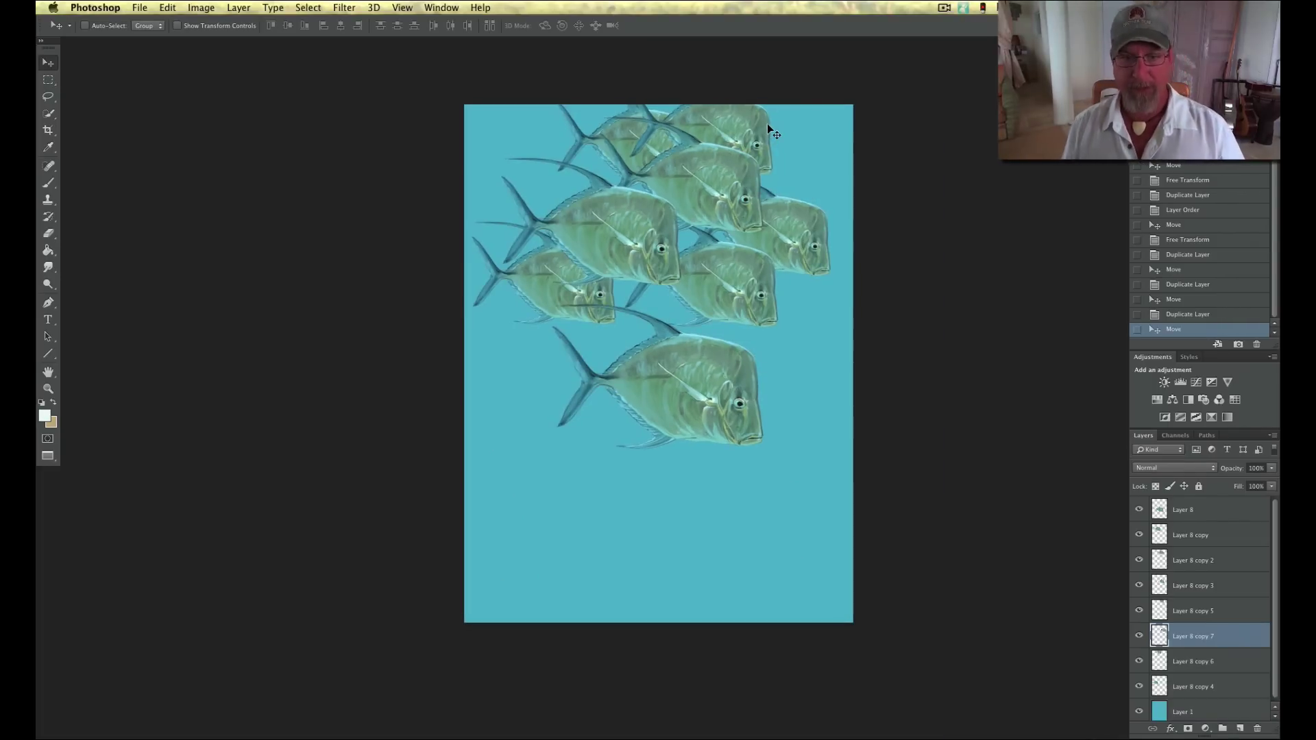
key(super+plus)
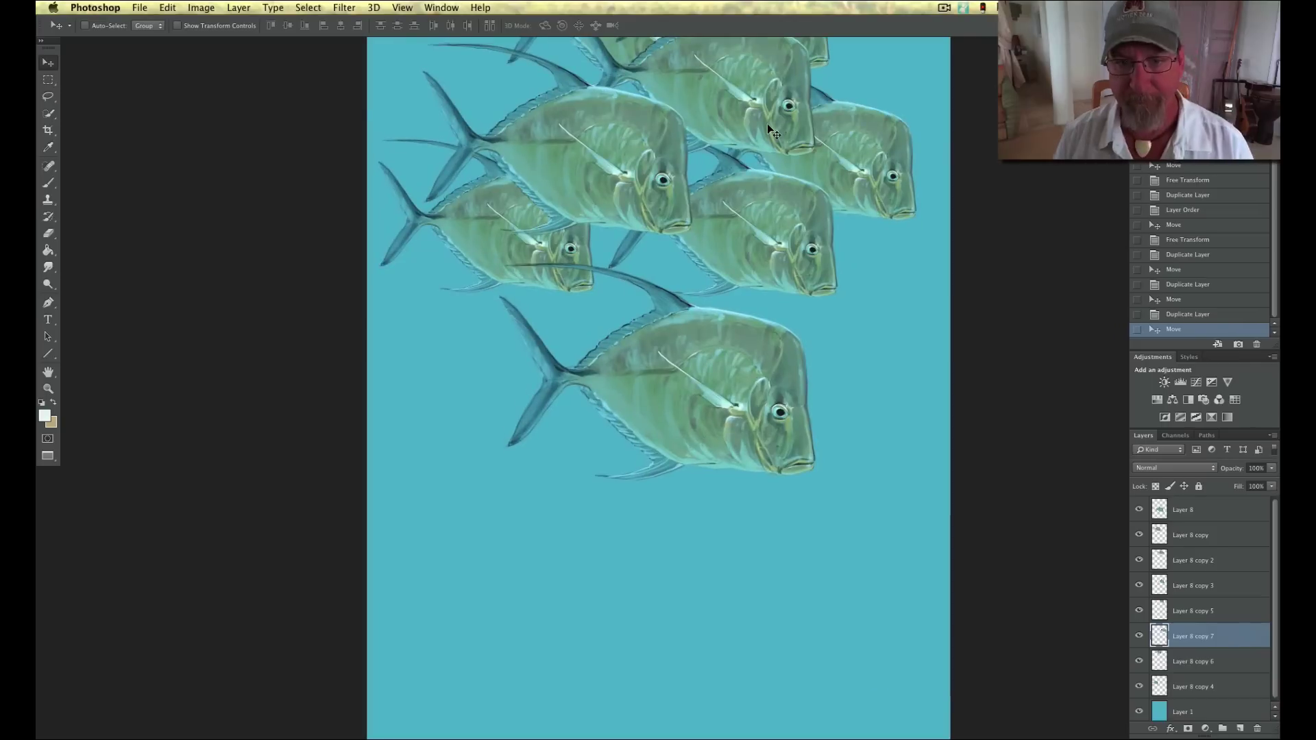
key(super+j)
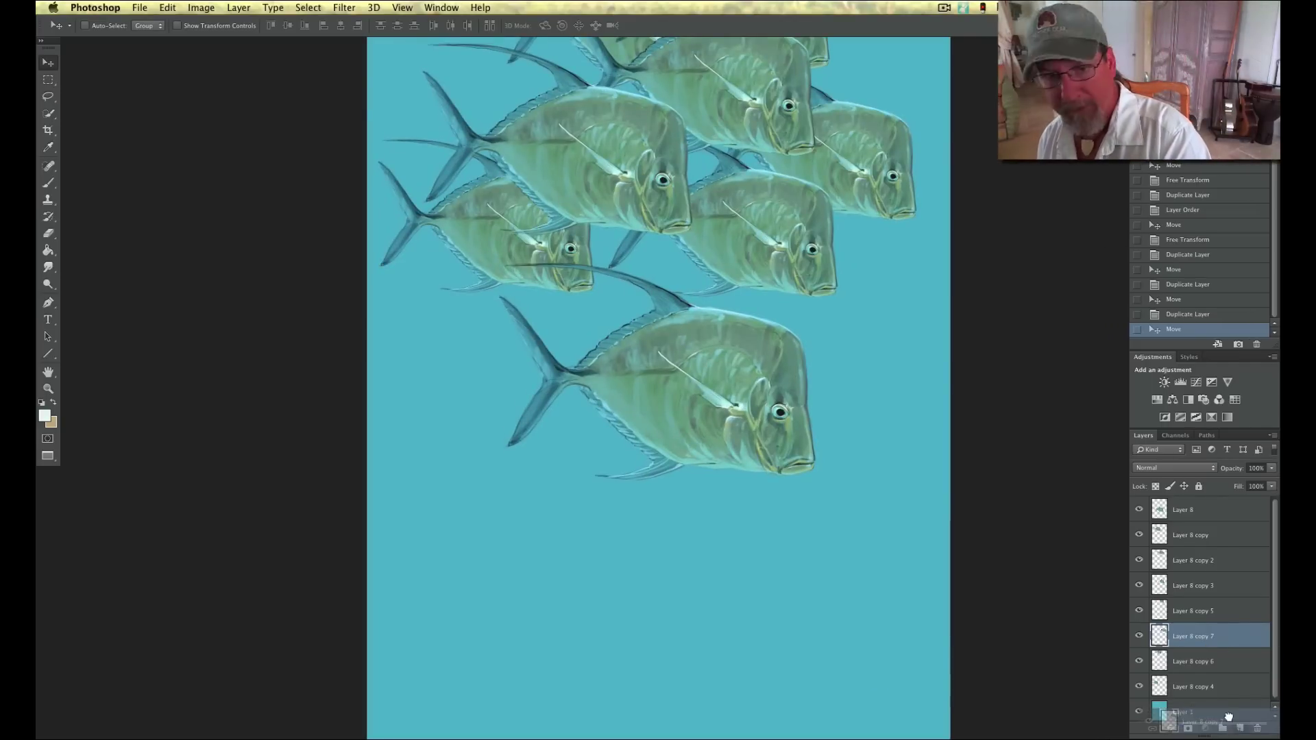
drag(761, 205, 435, 143)
drag(409, 470, 464, 630)
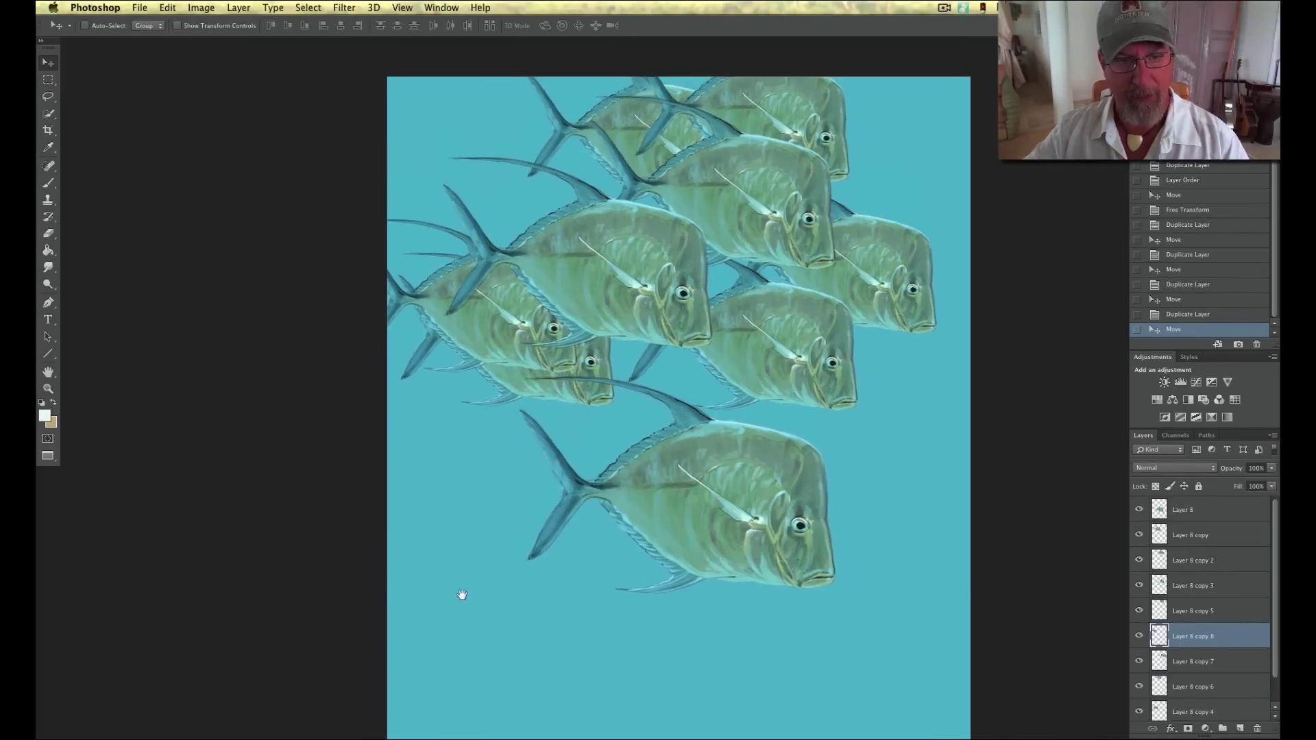
drag(513, 438, 538, 352)
mouse_move(459, 340)
mouse_down()
mouse_move(489, 320)
mouse_move(434, 339)
mouse_up()
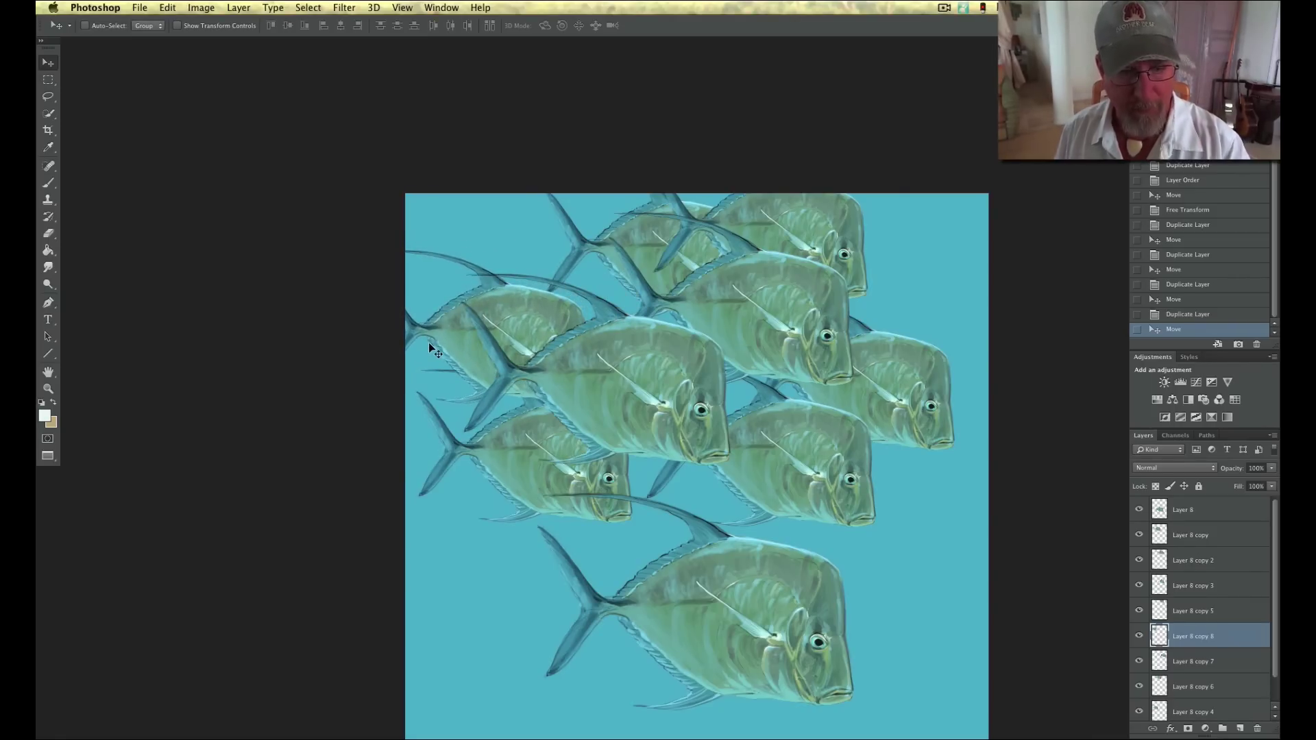
- Duplicate the left-edge fish layer and move the copy into the canvas's upper-left corner so it is partly cropped
key(super+minus)
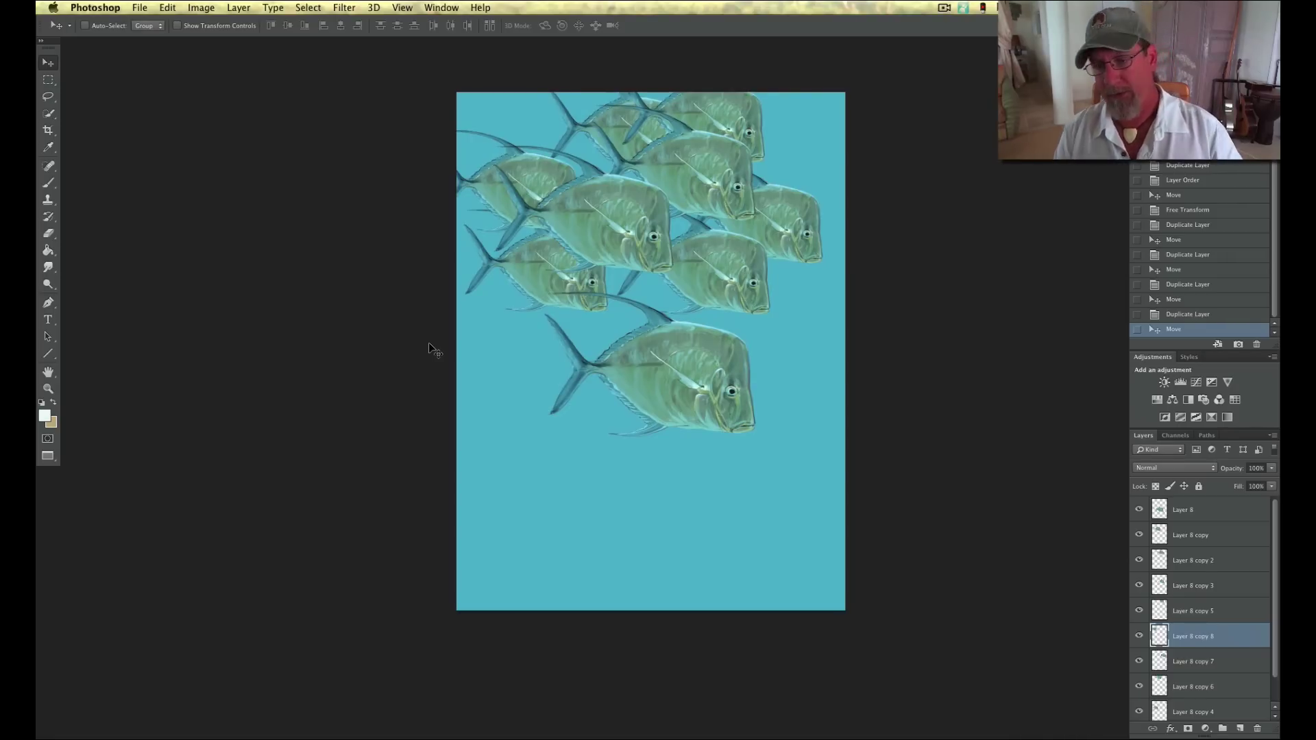
drag(1214, 636, 1235, 721)
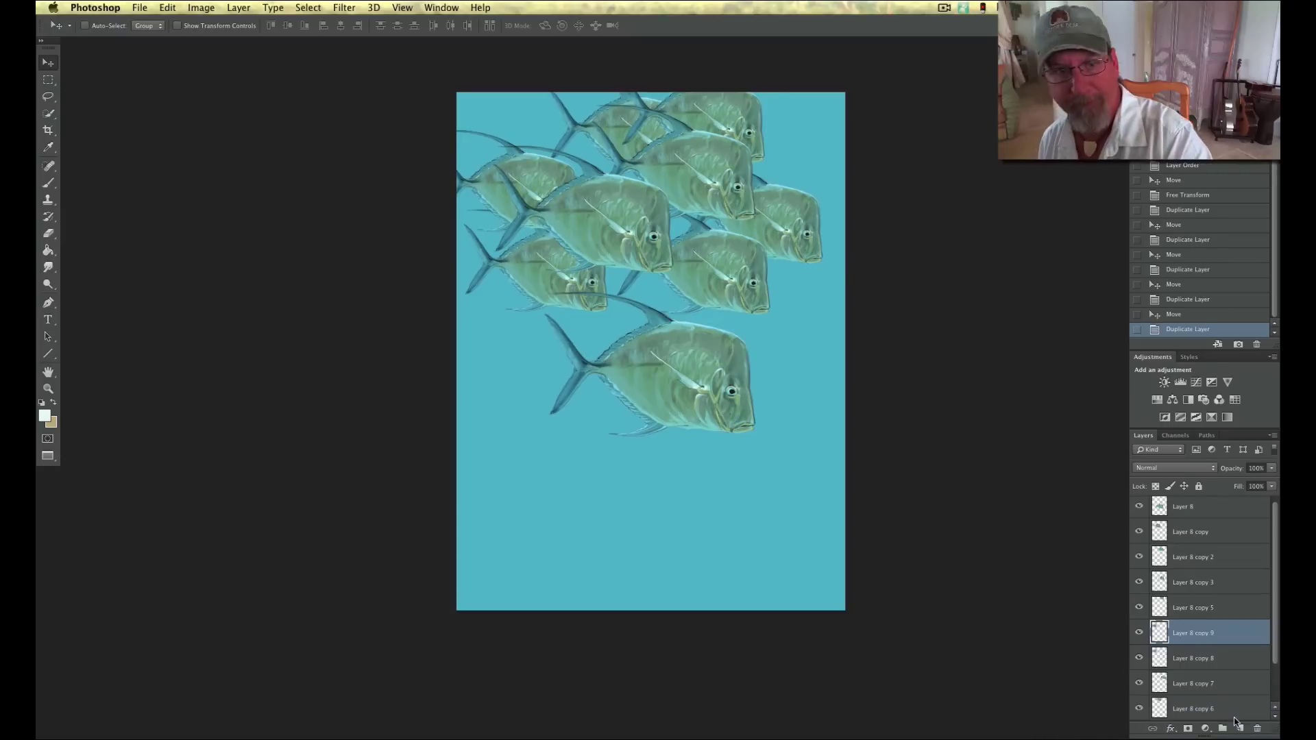
drag(598, 179, 465, 101)
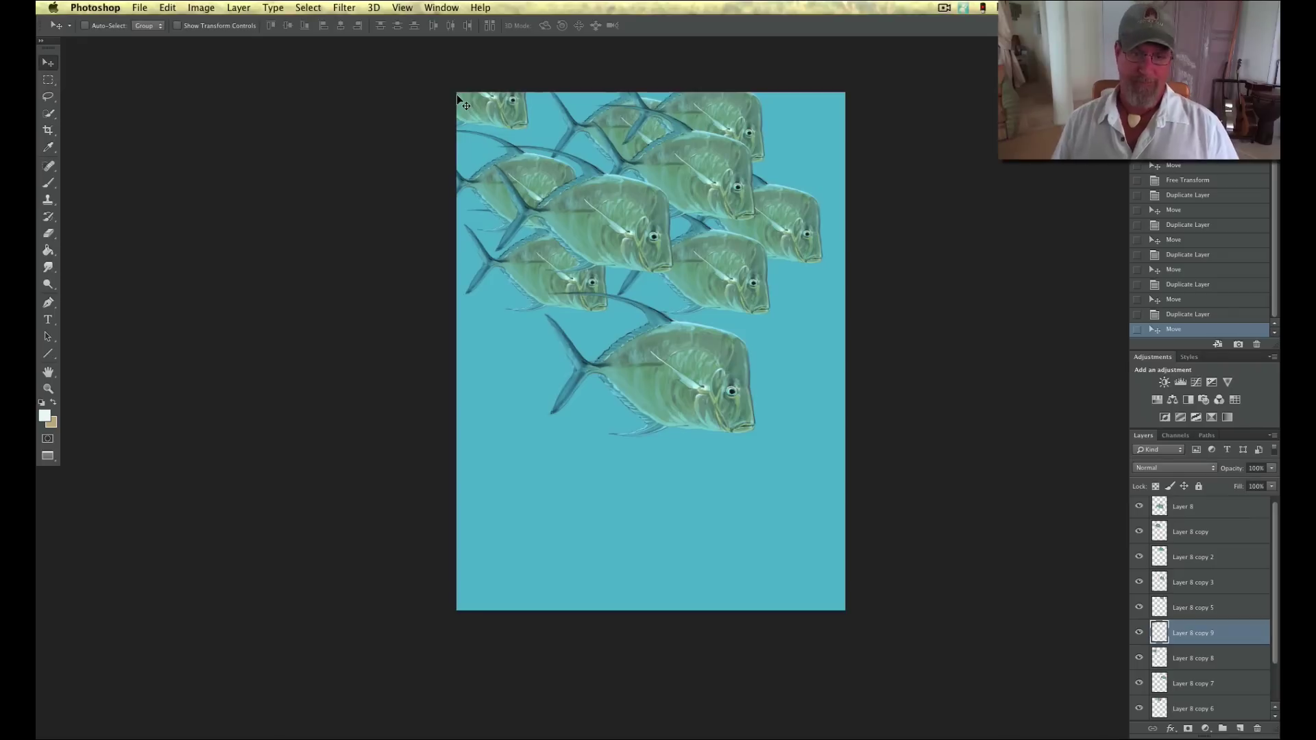
- Duplicate the large front fish, Layer 8, and move the copy down and left so it overlaps the original
key(super+minus)
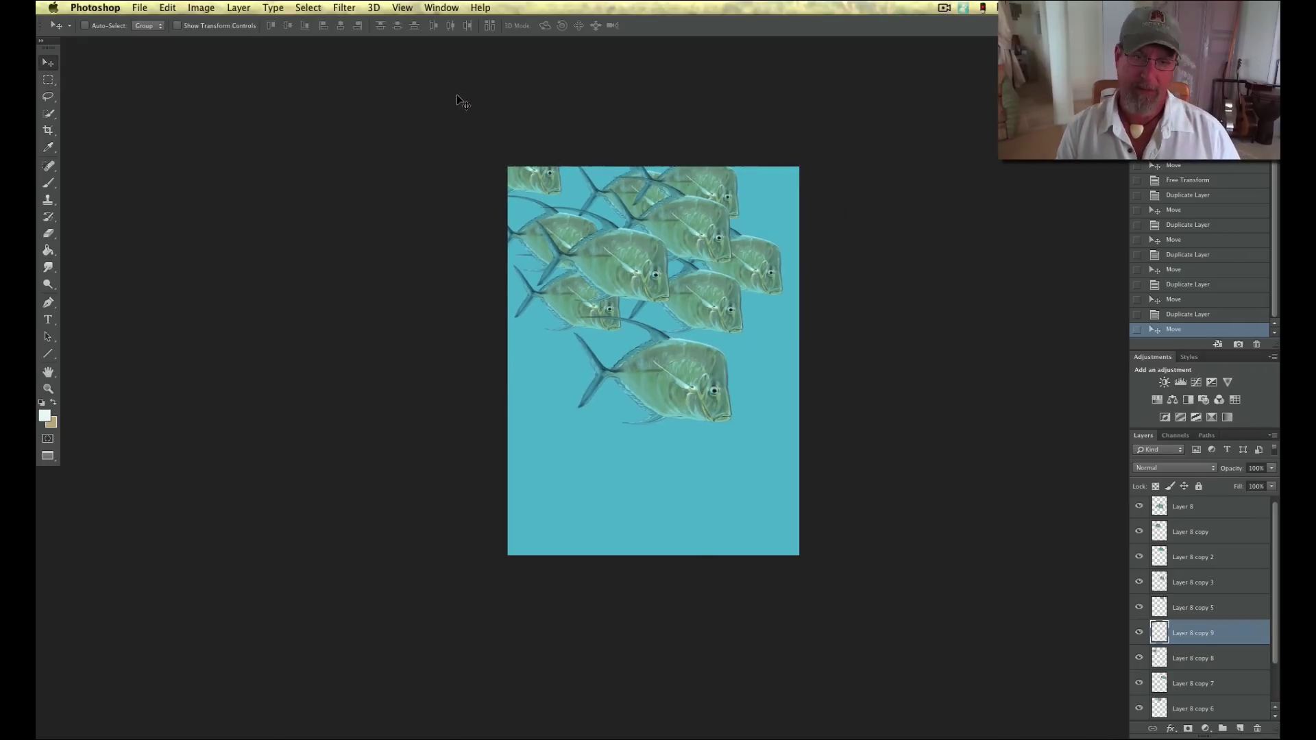
key(super+plus)
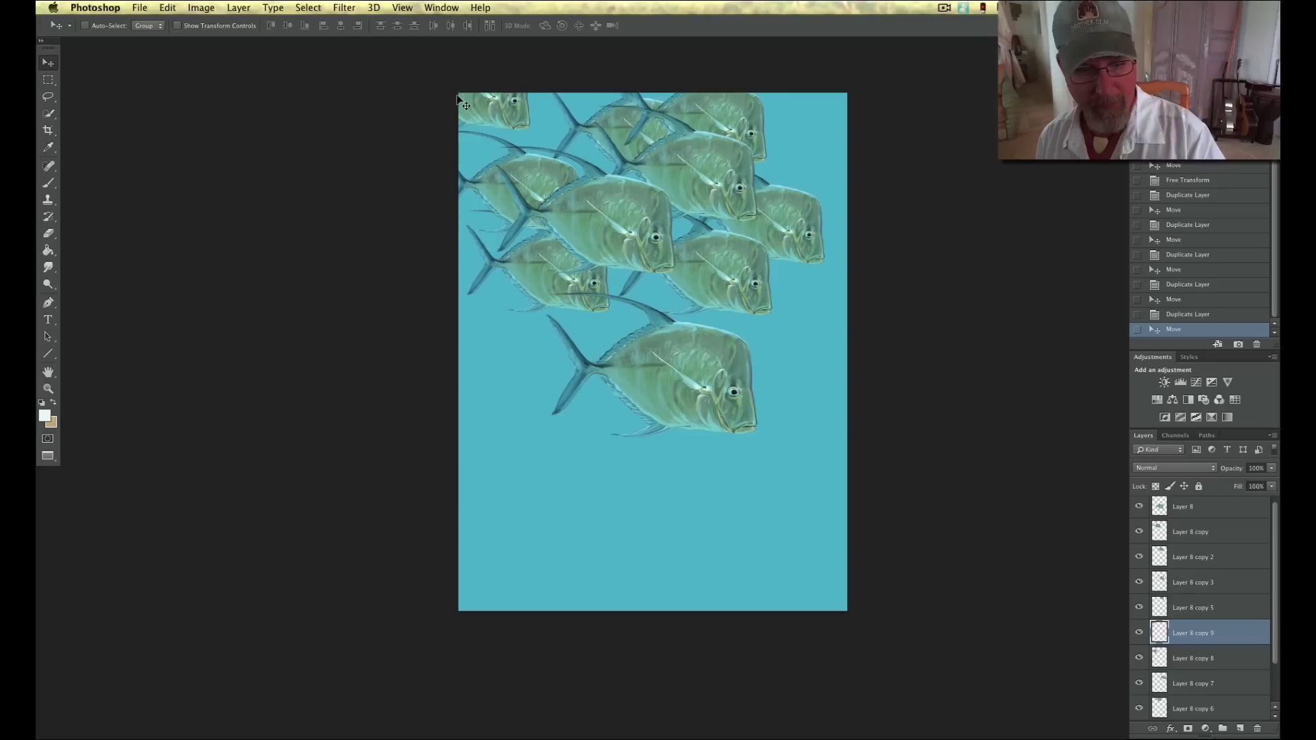
drag(1212, 508, 1238, 727)
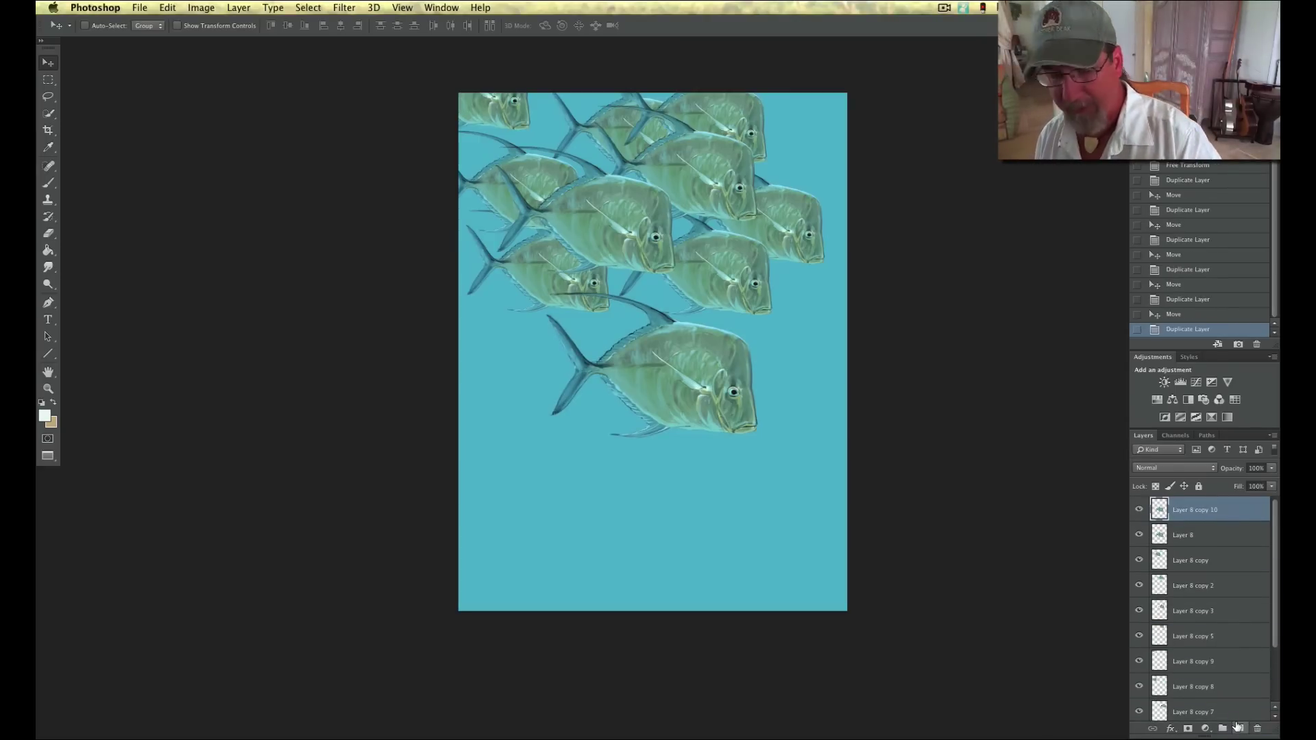
drag(619, 418, 570, 505)
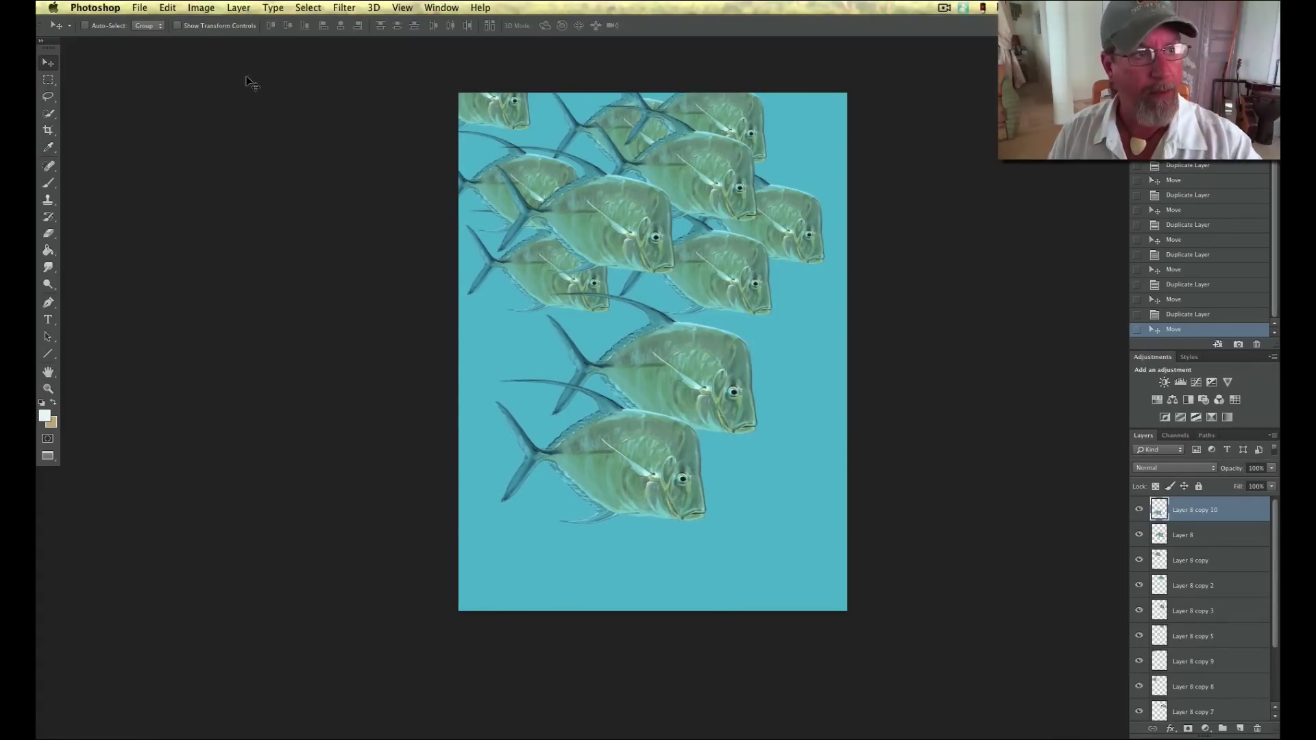
- Free-transform the new front fish to about 126.8% scale and position it low on the canvas, overlapping the lower part of the fish behind it
click(169, 8)
click(213, 272)
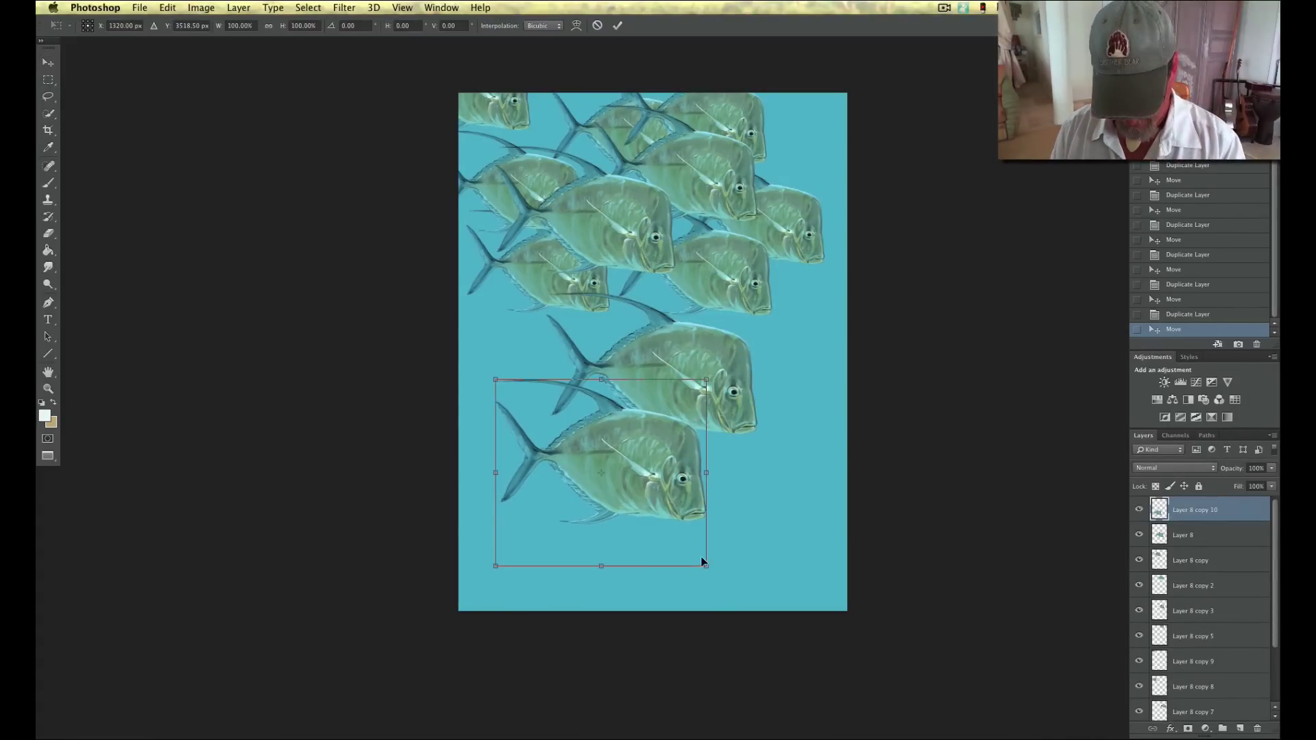
drag(701, 560, 763, 608)
drag(595, 557, 631, 540)
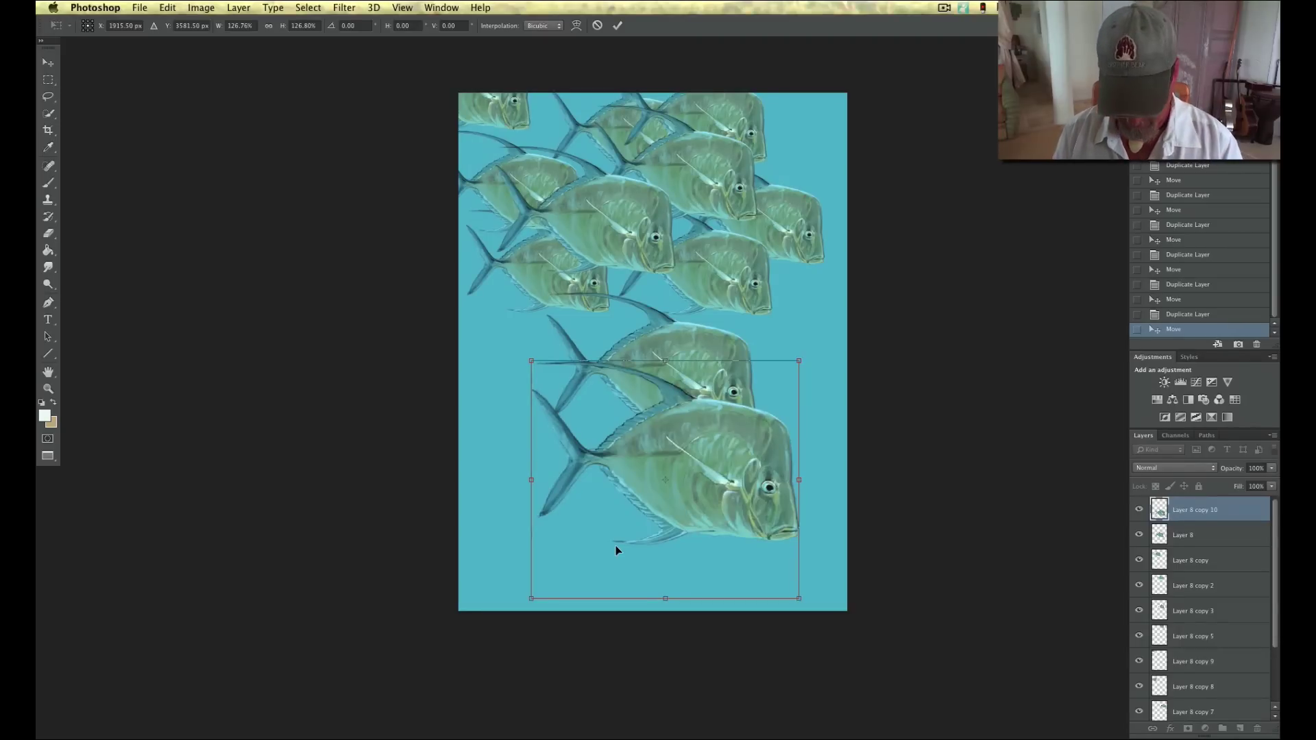
key(Up)
key(Up)
key(Up)
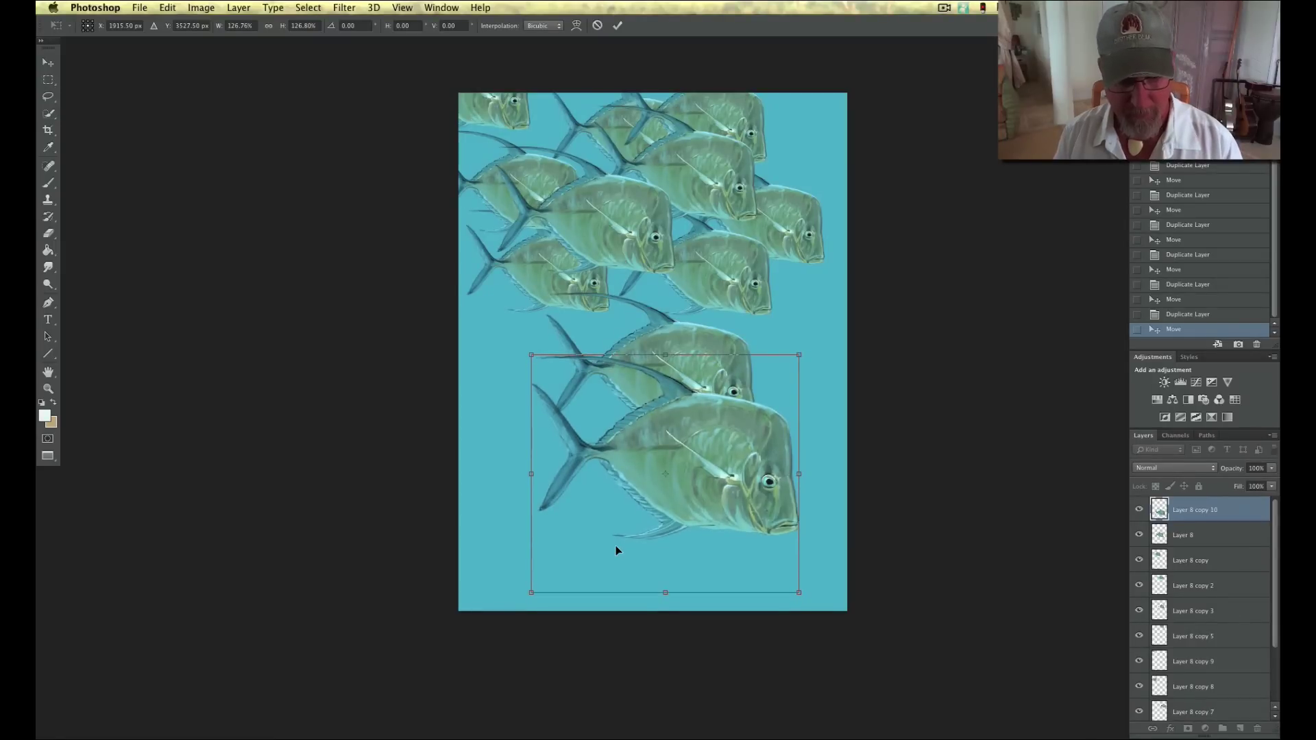
key(Down)
key(Down)
key(Down)
key(Down)
key(Down)
key(Down)
key(Down)
key(Down)
key(Down)
key(Down)
key(Down)
key(Down)
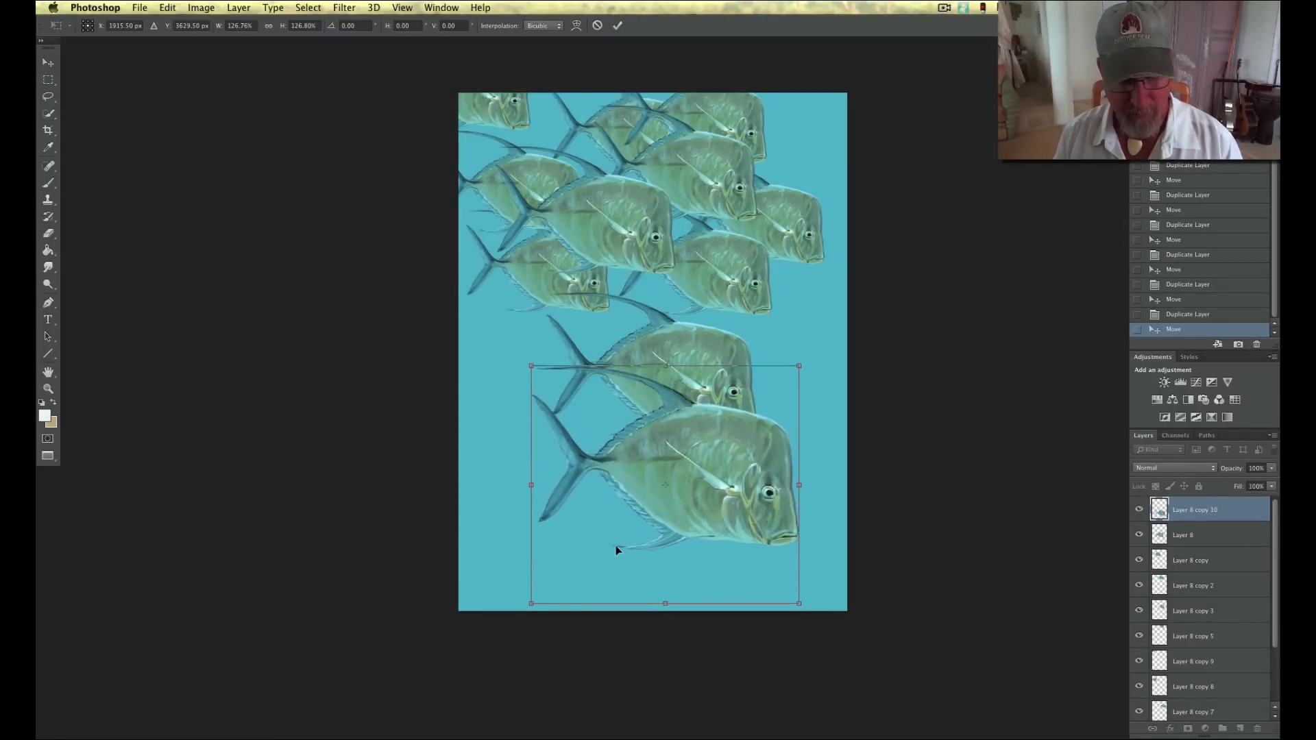
key(Down)
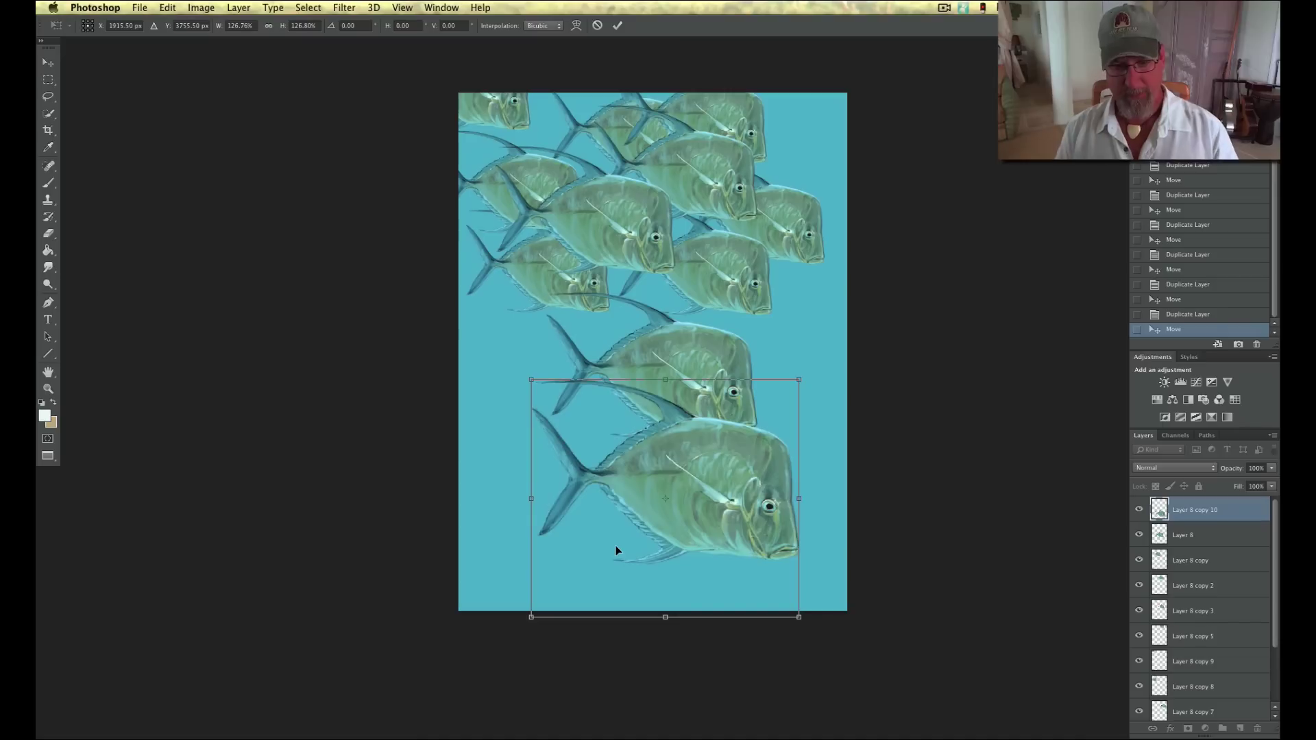
drag(596, 568, 607, 570)
key(Return)
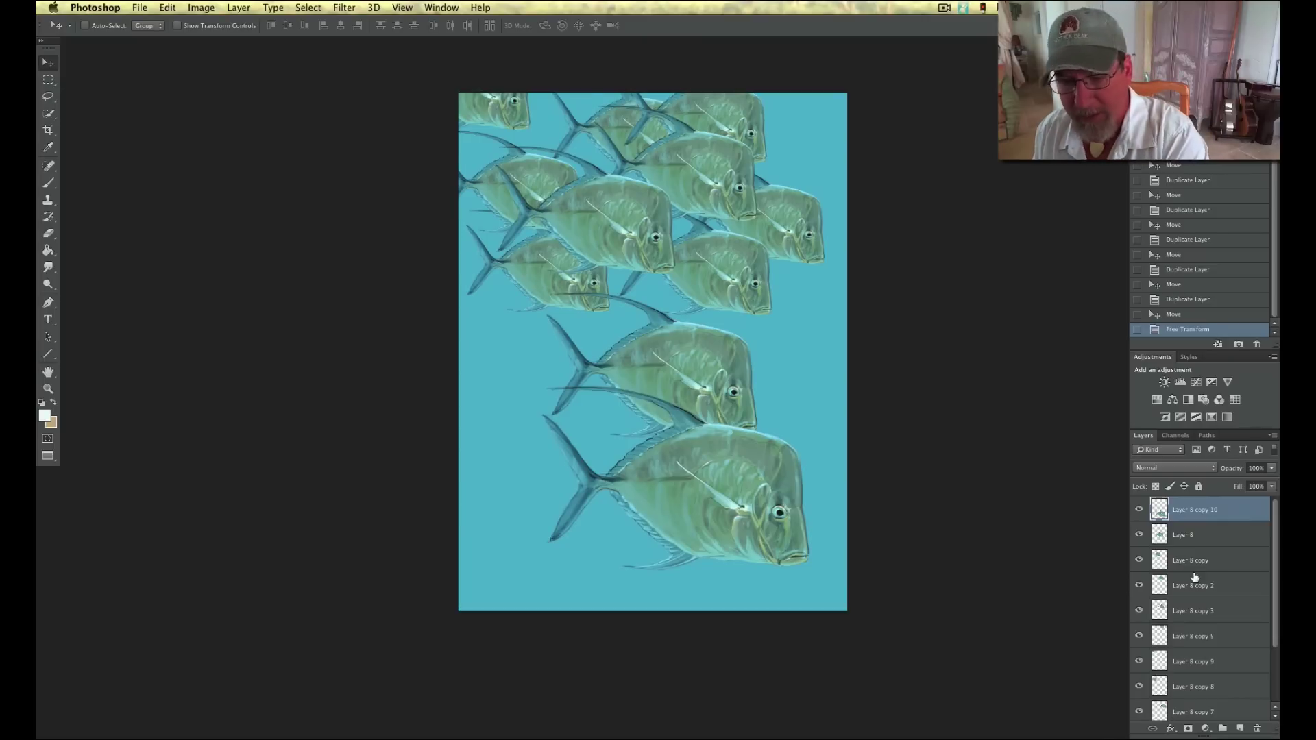
- Add a new layer directly above Layer 8 and set the foreground colour to bright aqua #5cece3
click(1179, 540)
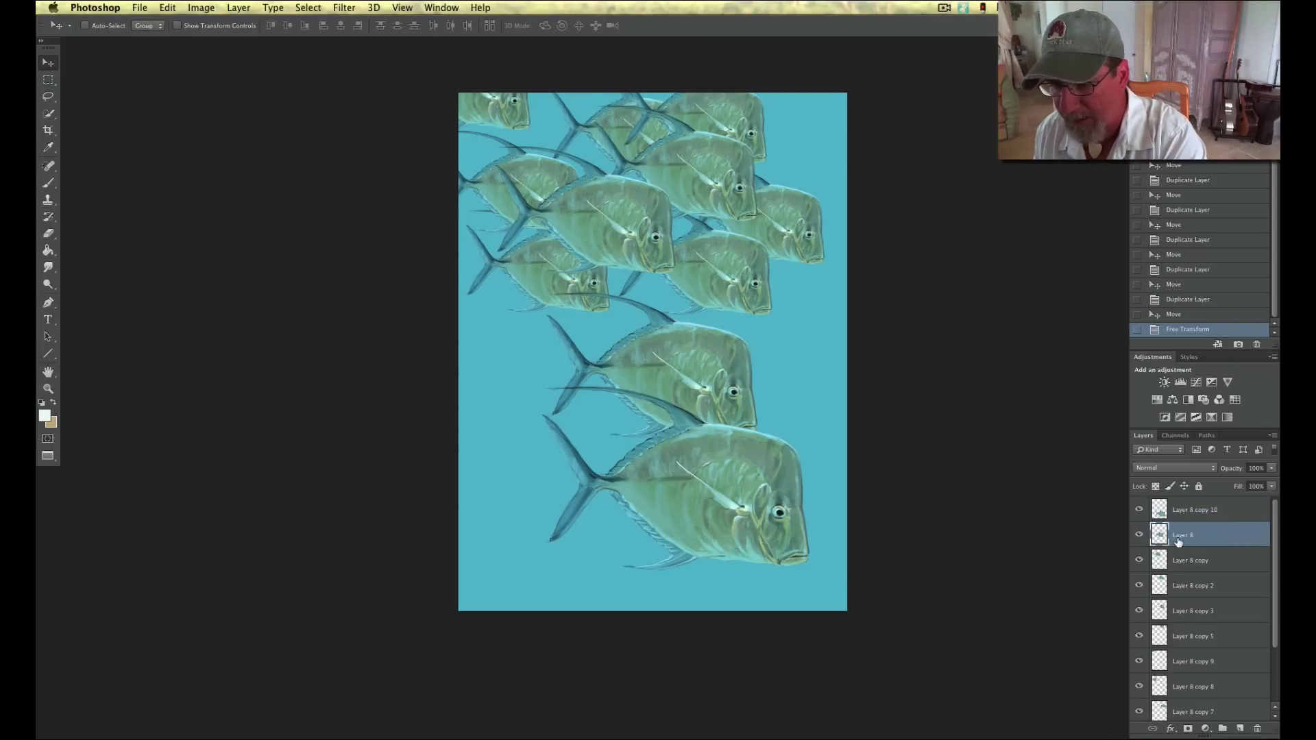
click(1239, 728)
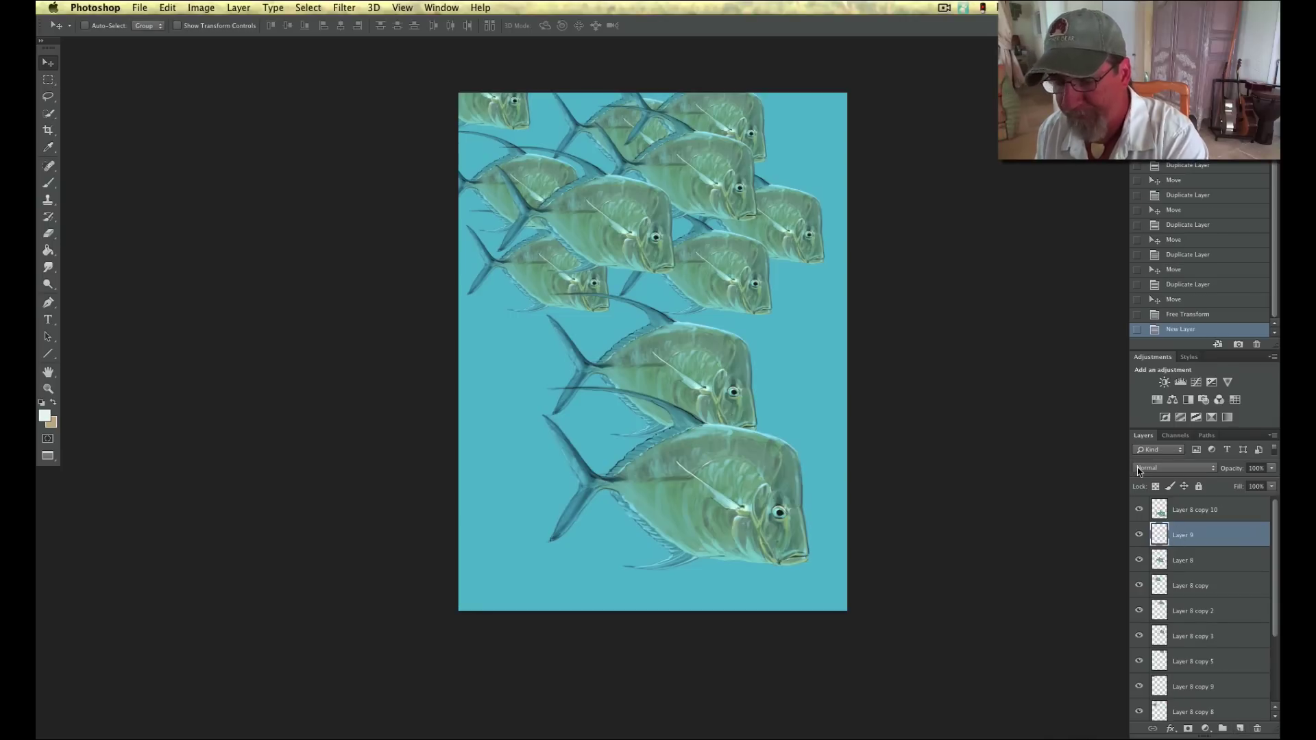
click(43, 416)
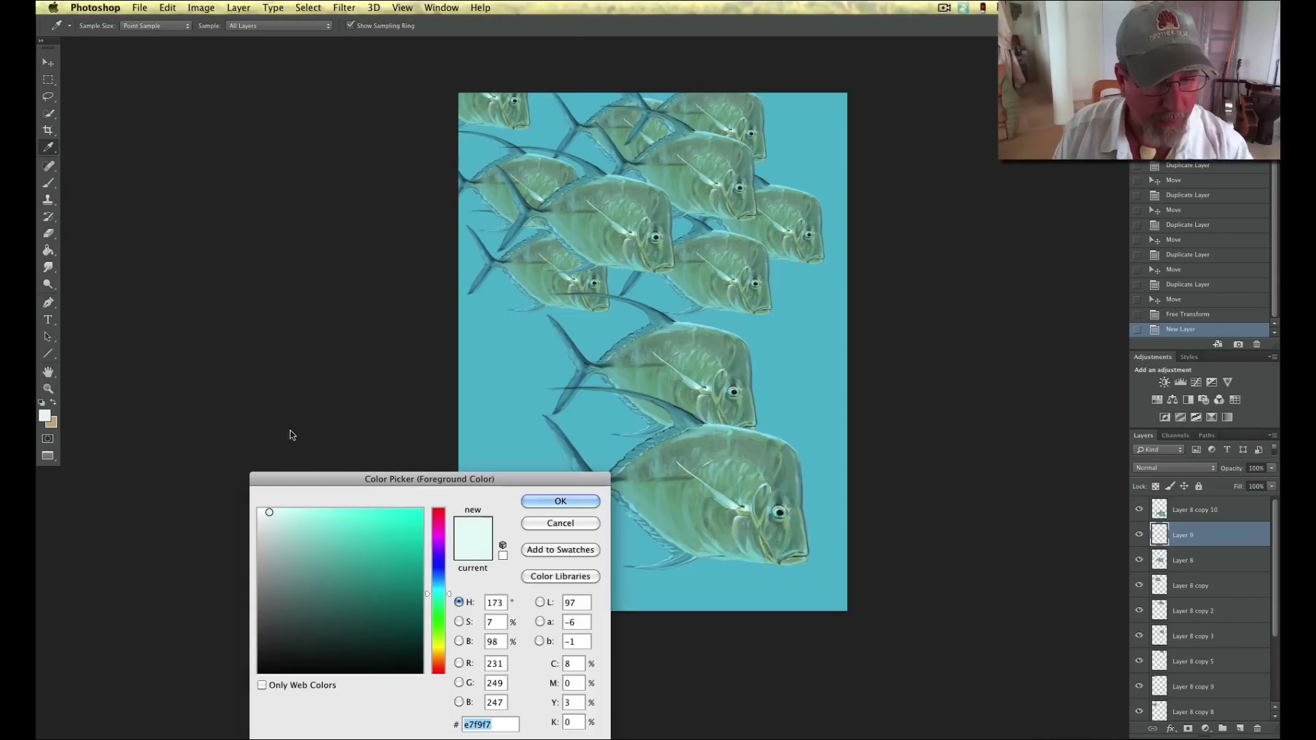
click(519, 423)
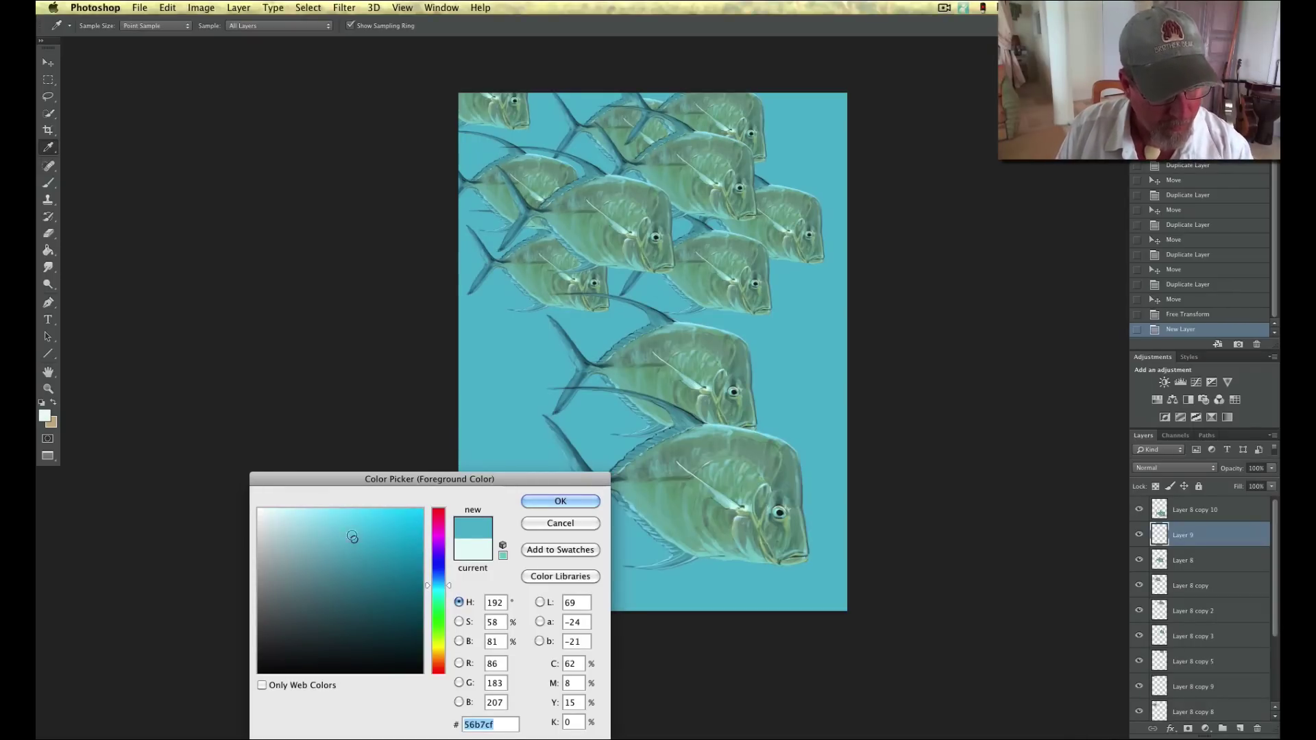
click(439, 592)
click(440, 591)
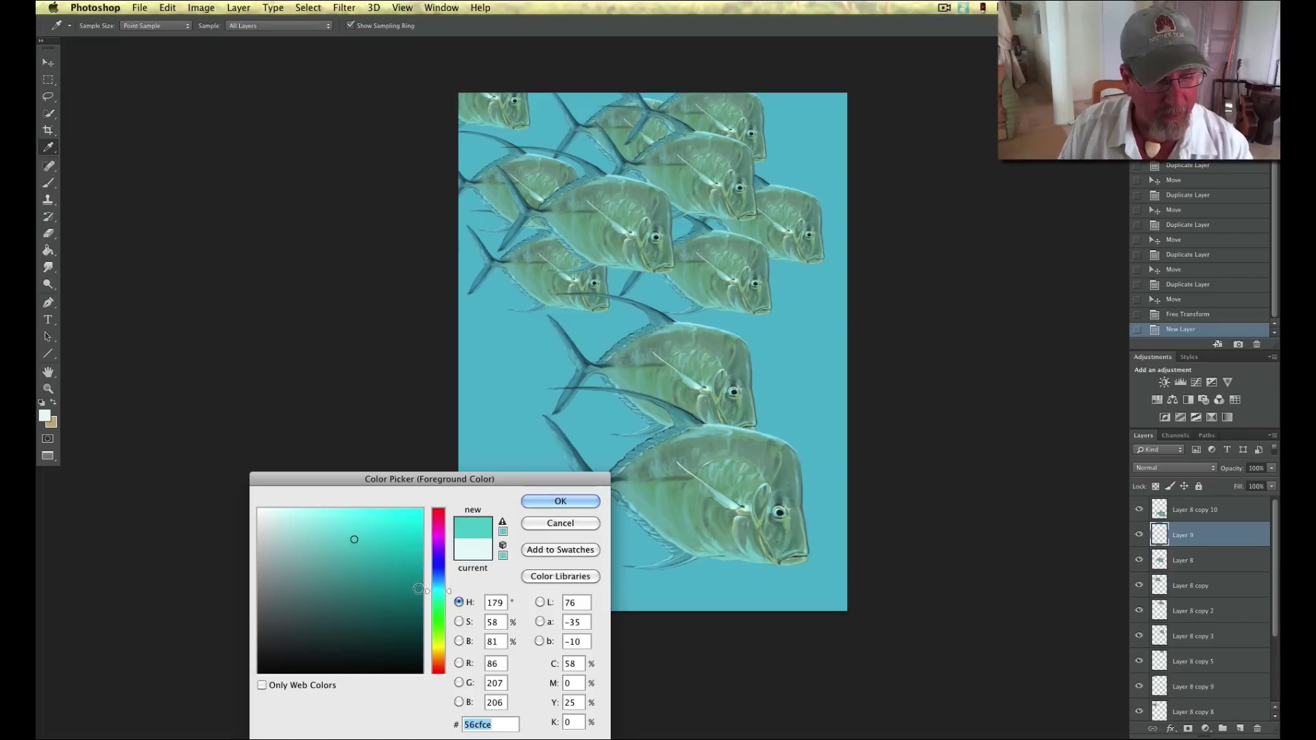
click(438, 594)
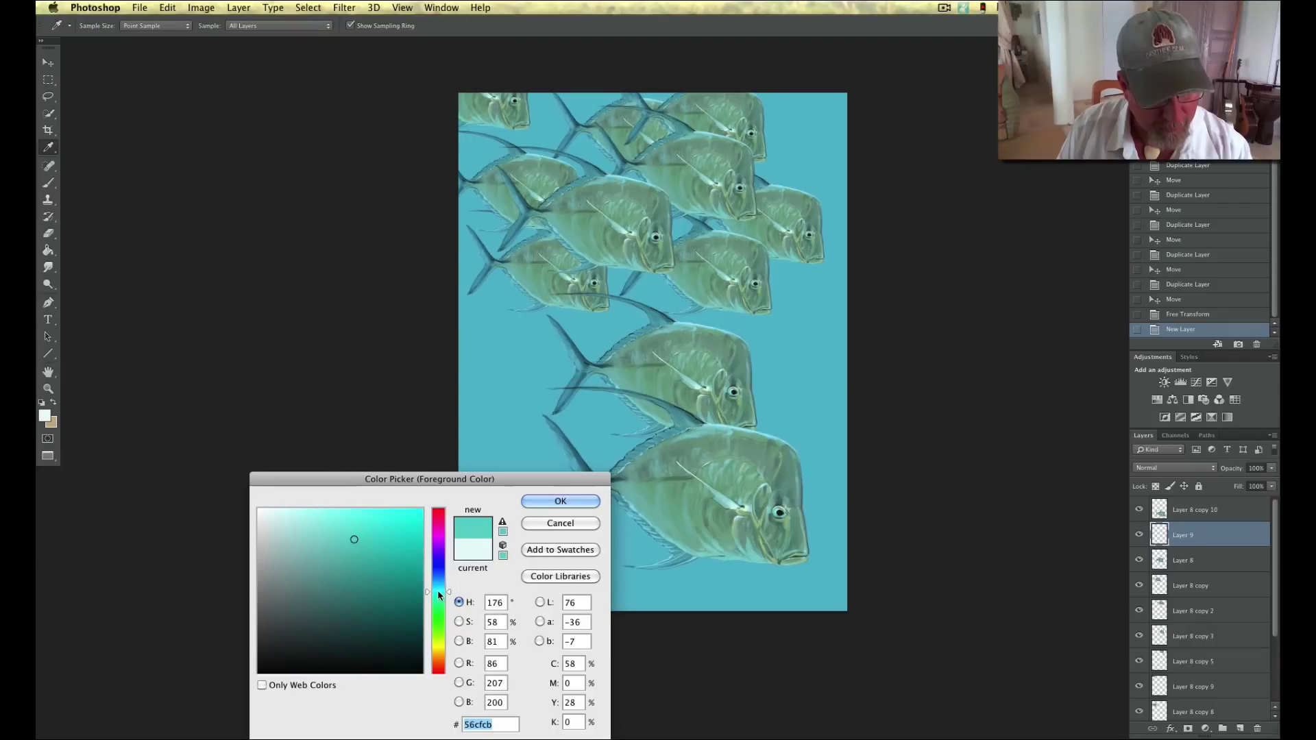
click(359, 520)
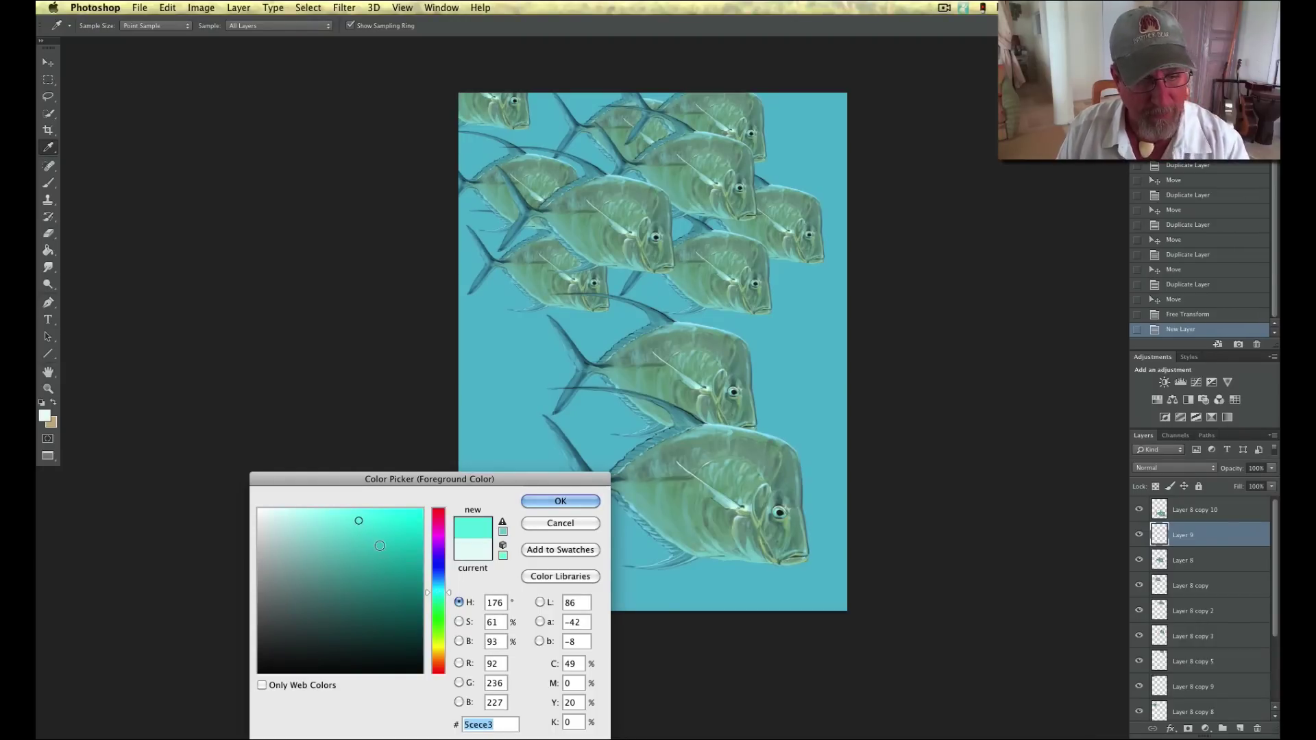
click(556, 501)
key(v)
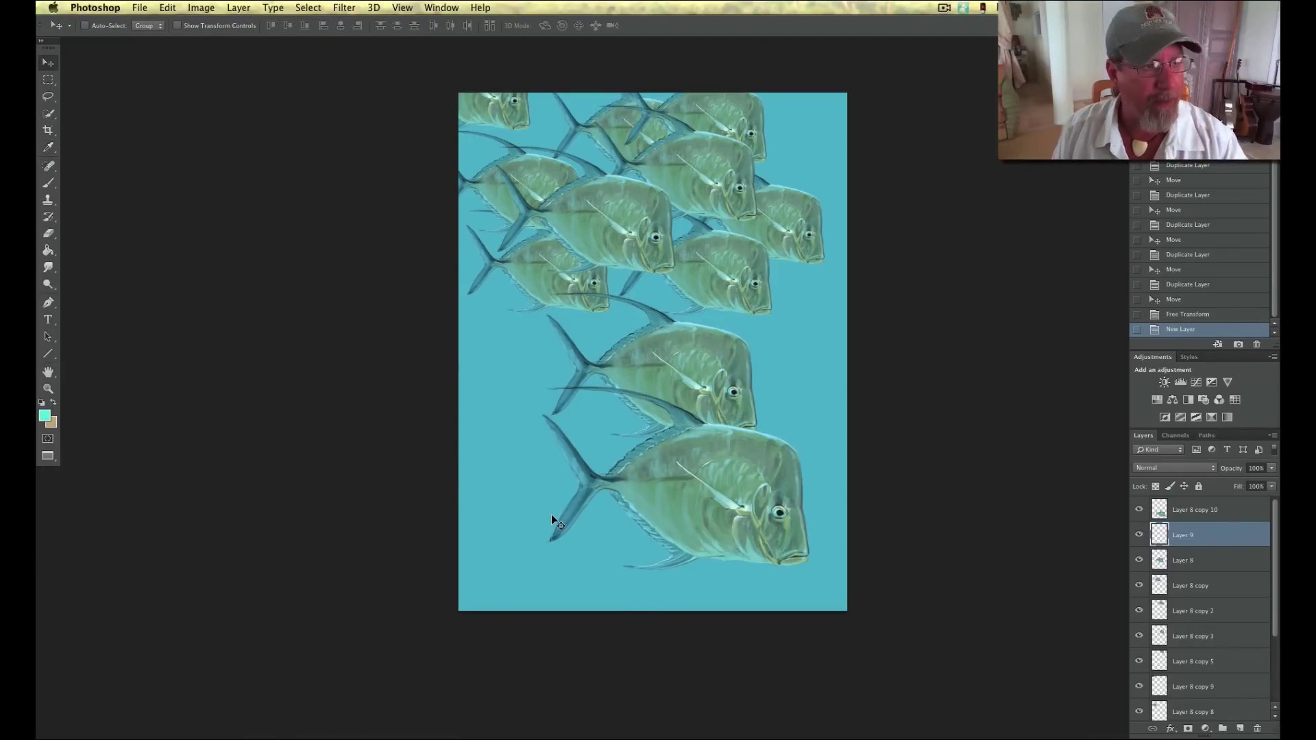
- Fill the new layer behind the front fish with the aqua foreground colour and lower its opacity to 20%
click(49, 252)
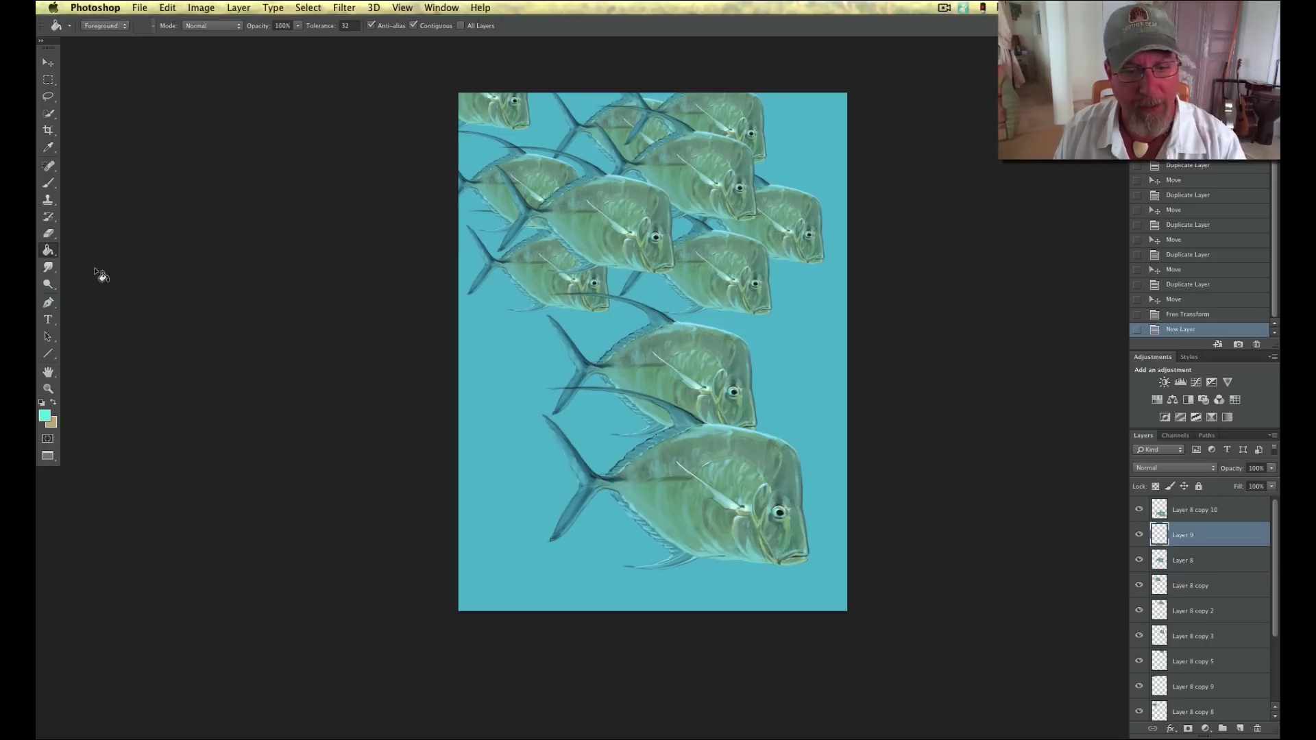
click(638, 420)
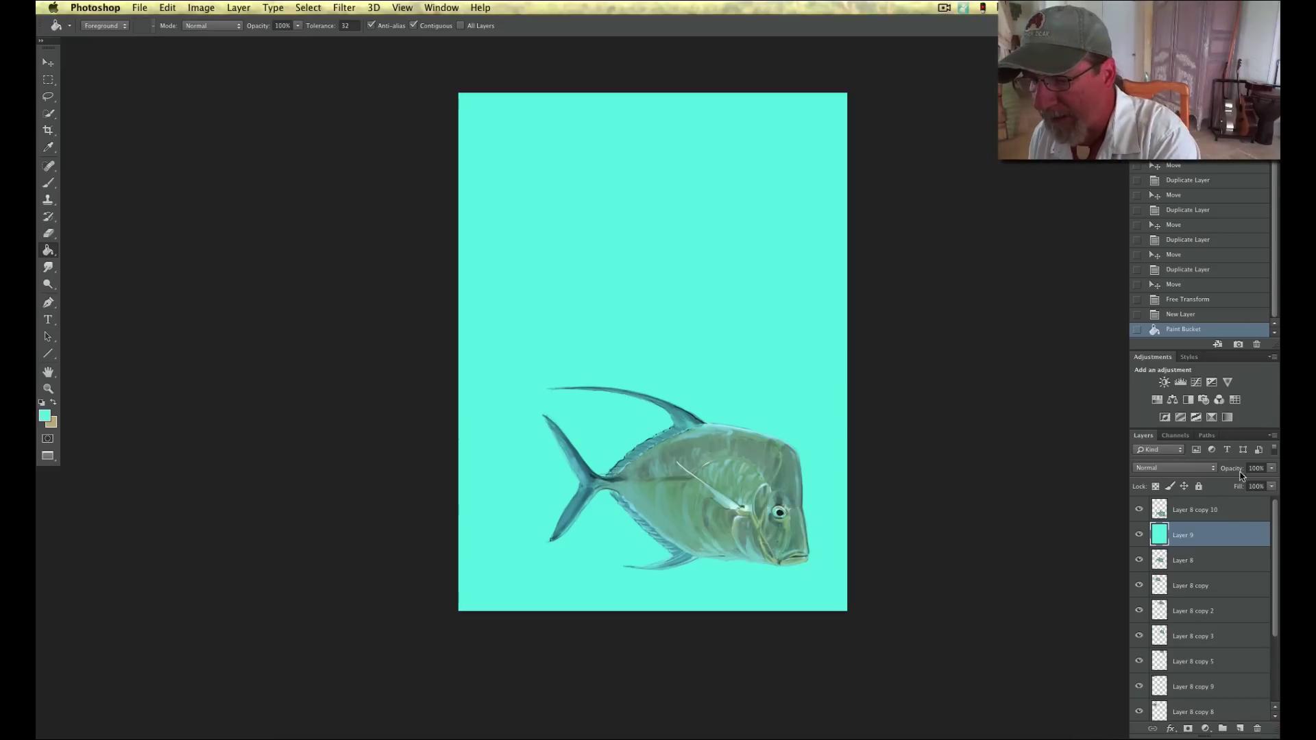
click(1272, 469)
drag(1261, 478, 1230, 485)
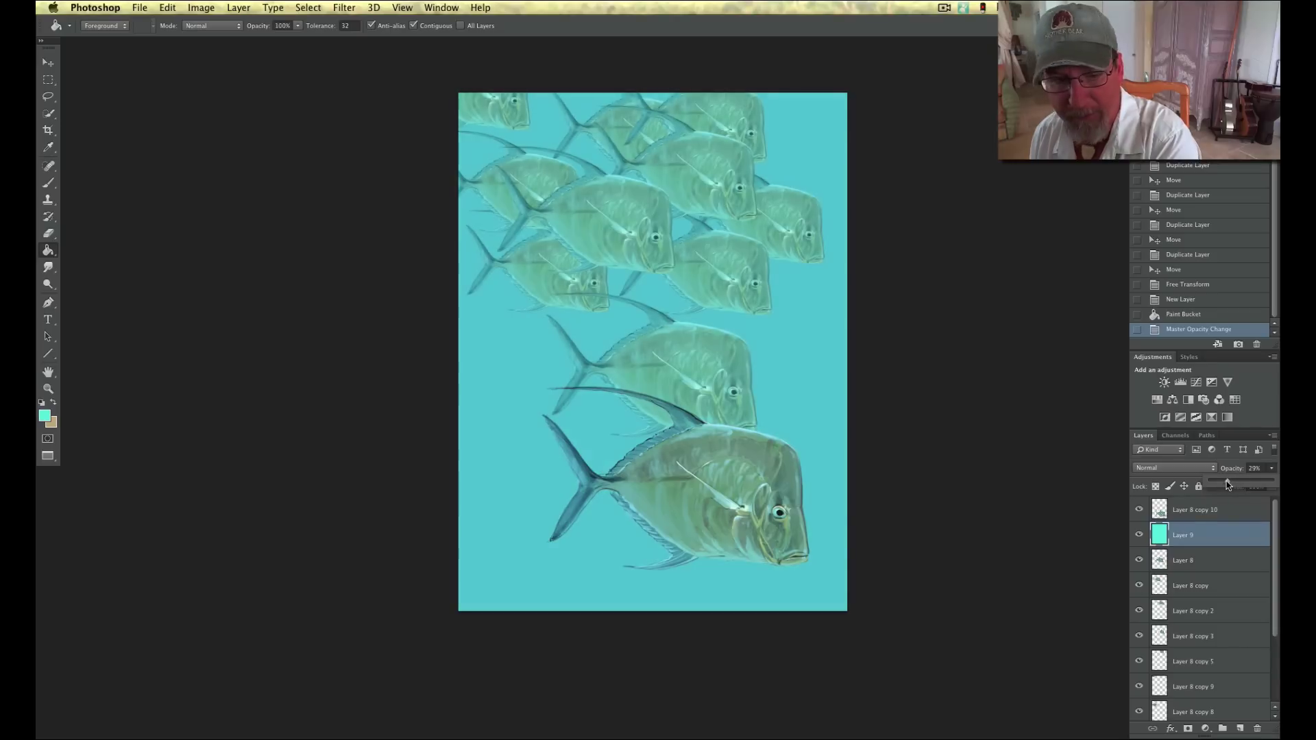
drag(1225, 485, 1225, 485)
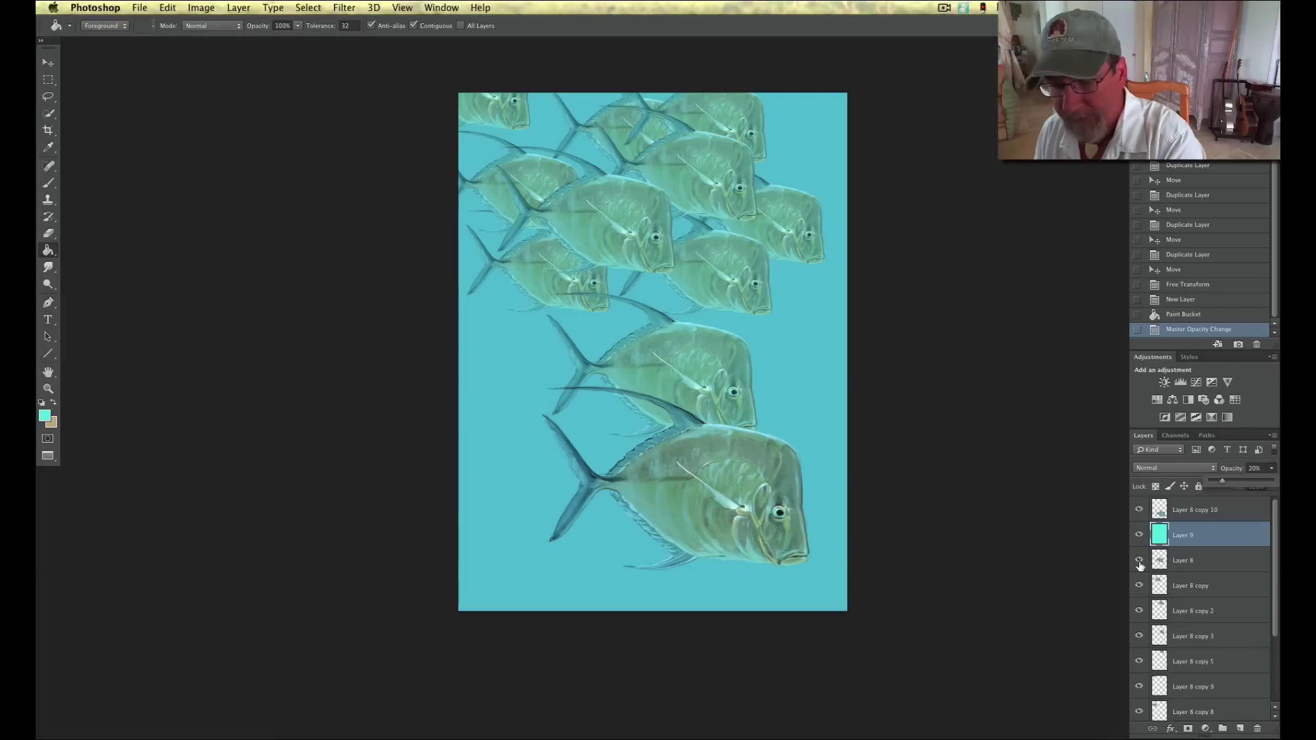
- Add a new layer directly above Layer 8 copy and set the foreground colour to #4dc8db, based on the background blue
click(1177, 589)
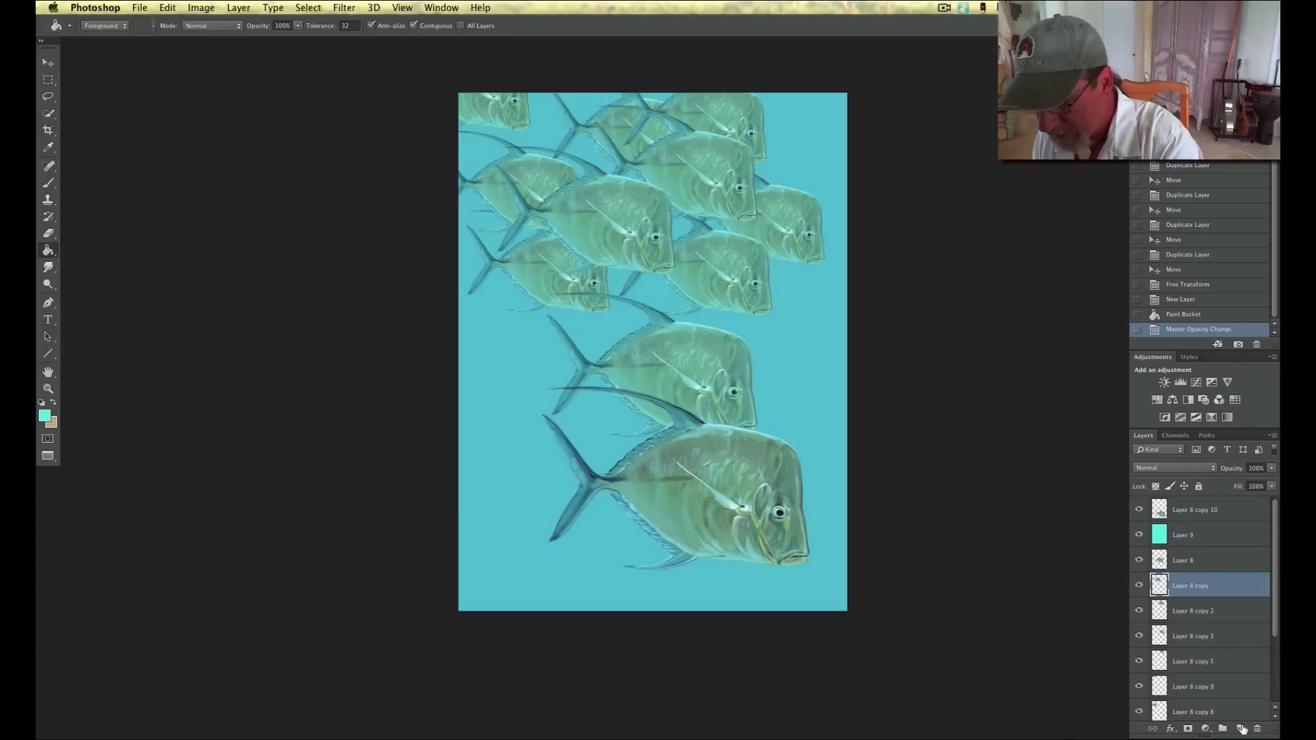
click(1239, 729)
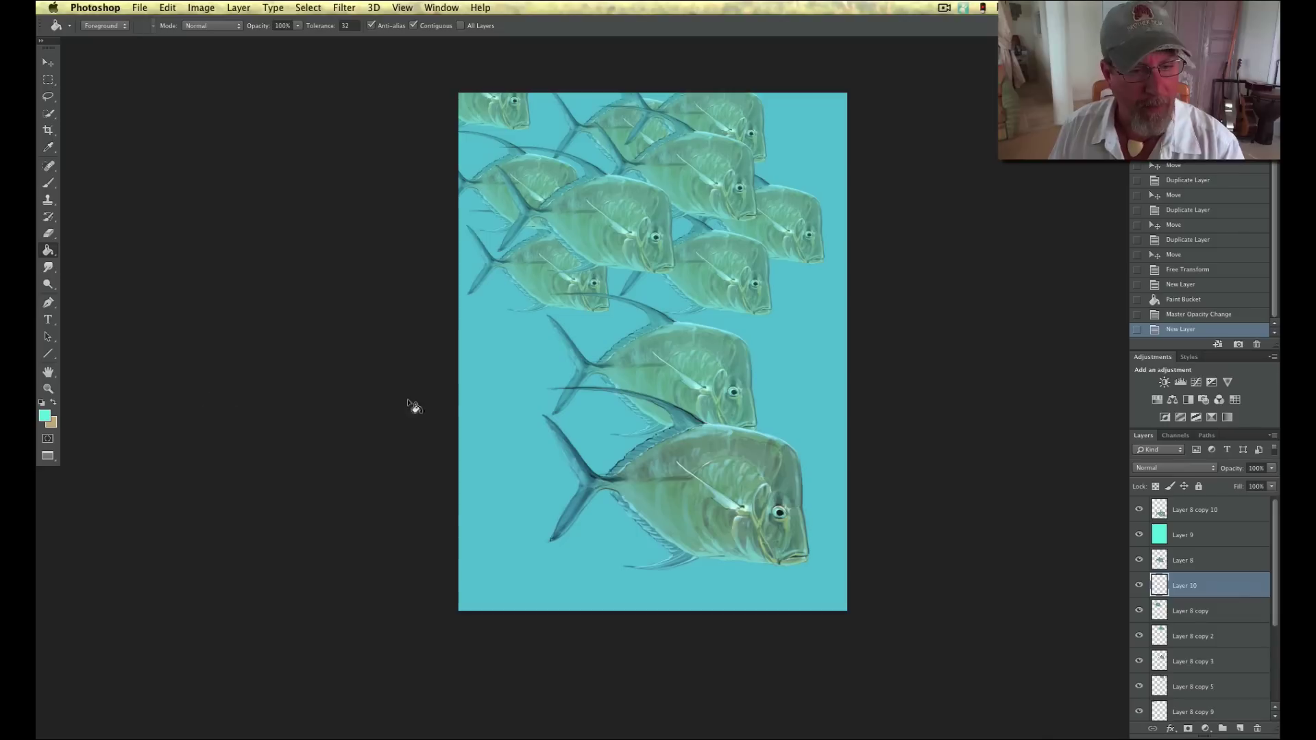
click(45, 416)
click(502, 436)
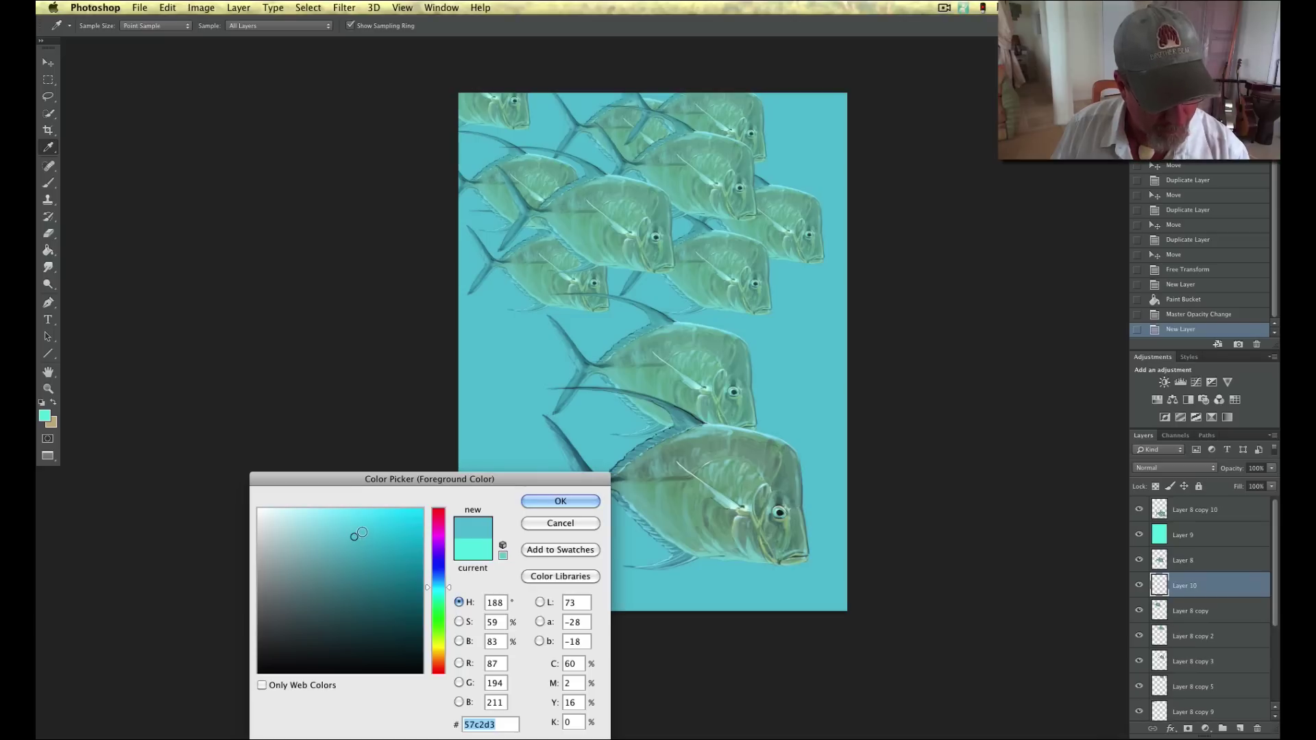
click(364, 531)
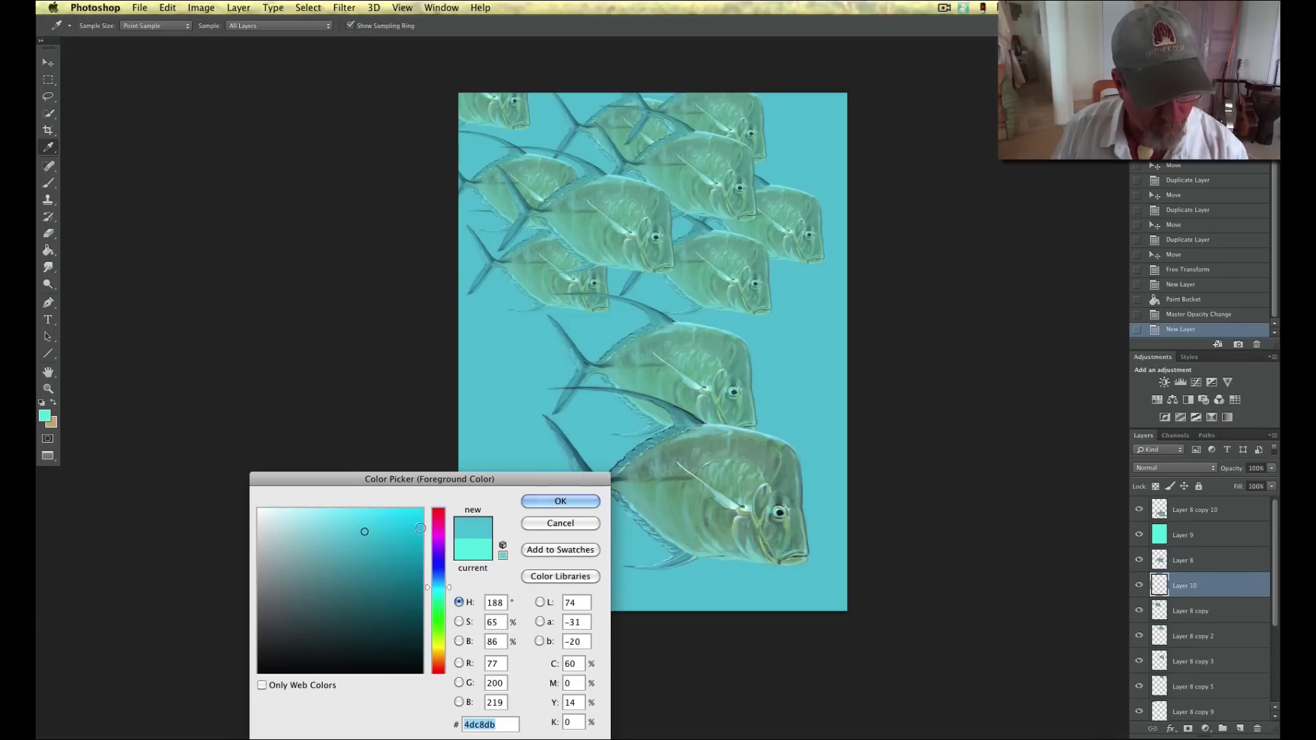
click(561, 501)
- Fill Layer 10 with the foreground blue using the Paint Bucket and reduce its opacity to 20%
key(g)
click(540, 420)
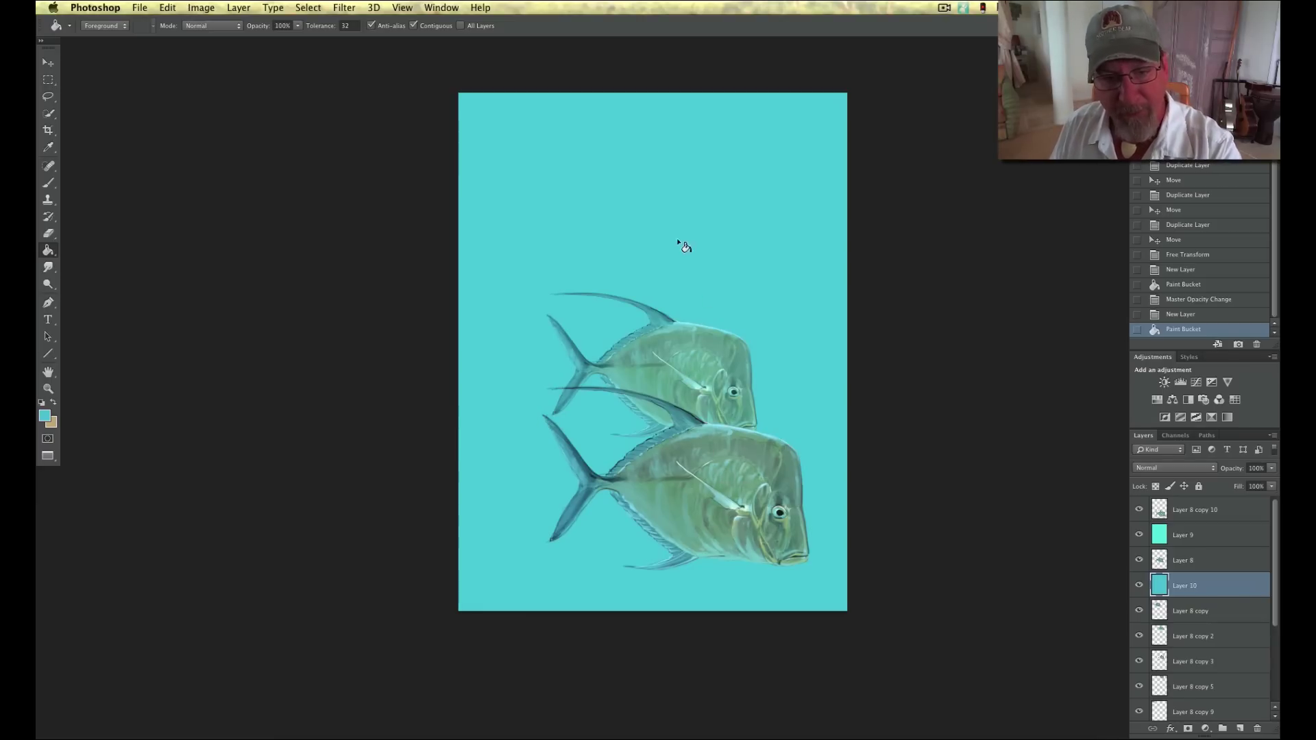
click(1272, 469)
drag(1248, 480, 1224, 517)
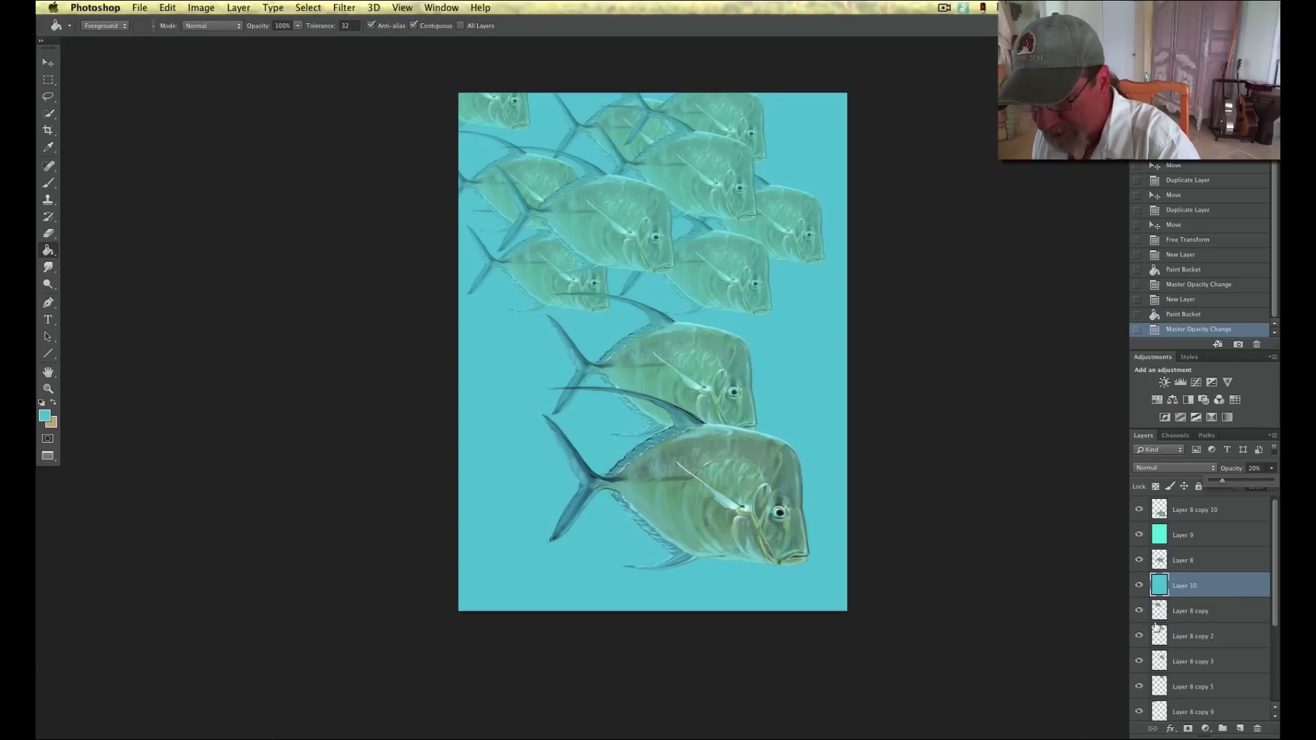
- Add a layer directly above Layer 8 copy 3, fill it with the foreground blue and set its opacity to 20%
click(1193, 666)
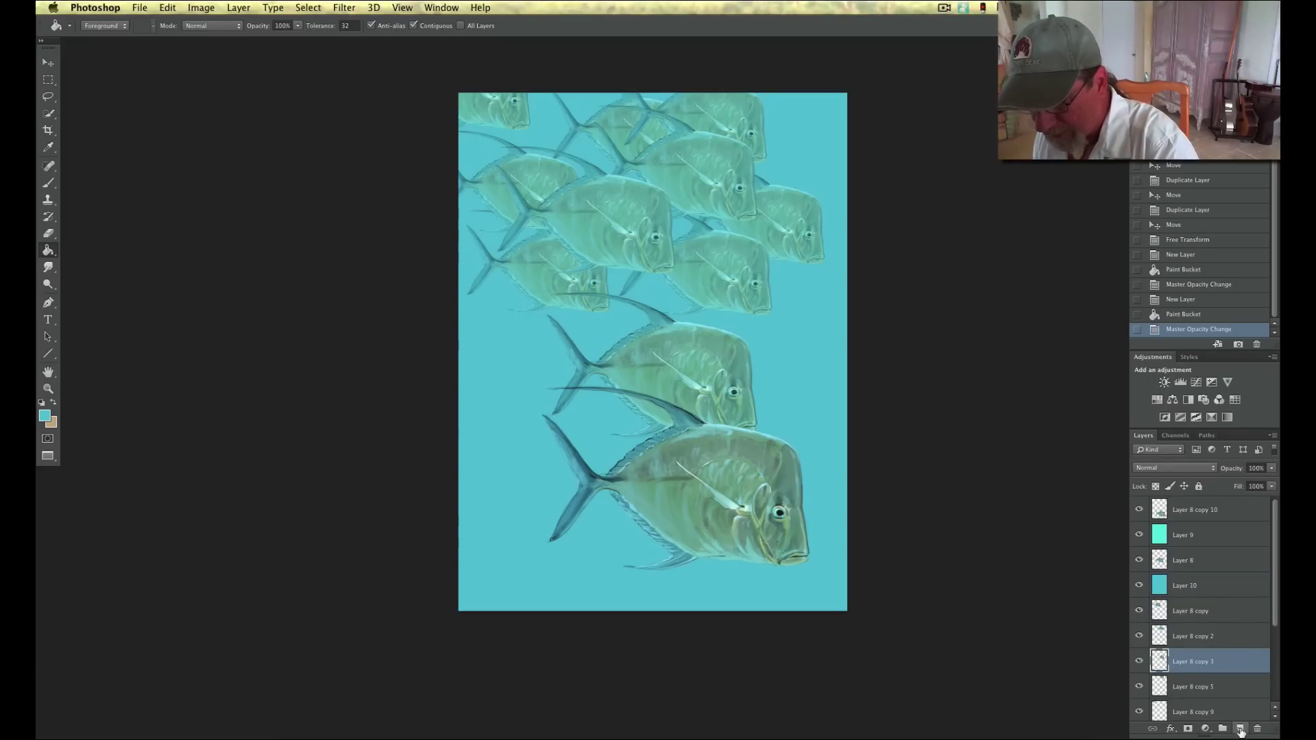
click(1240, 731)
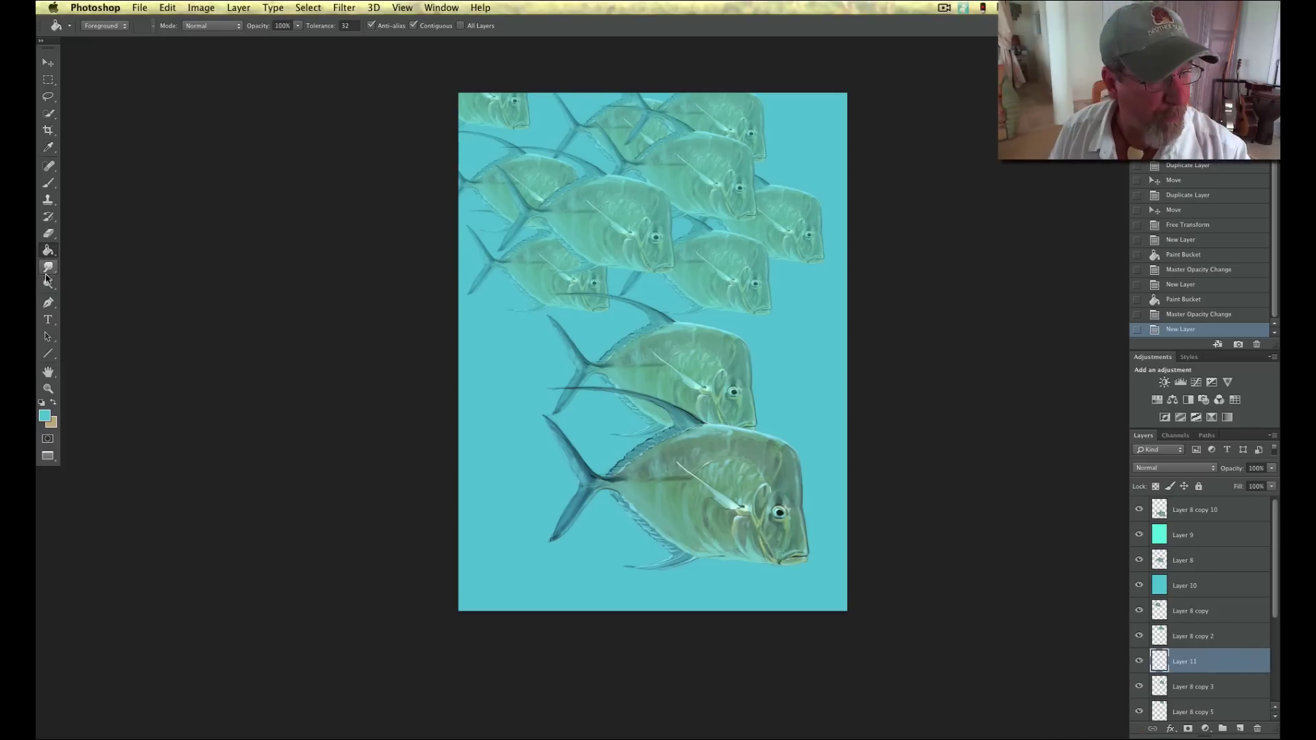
click(585, 427)
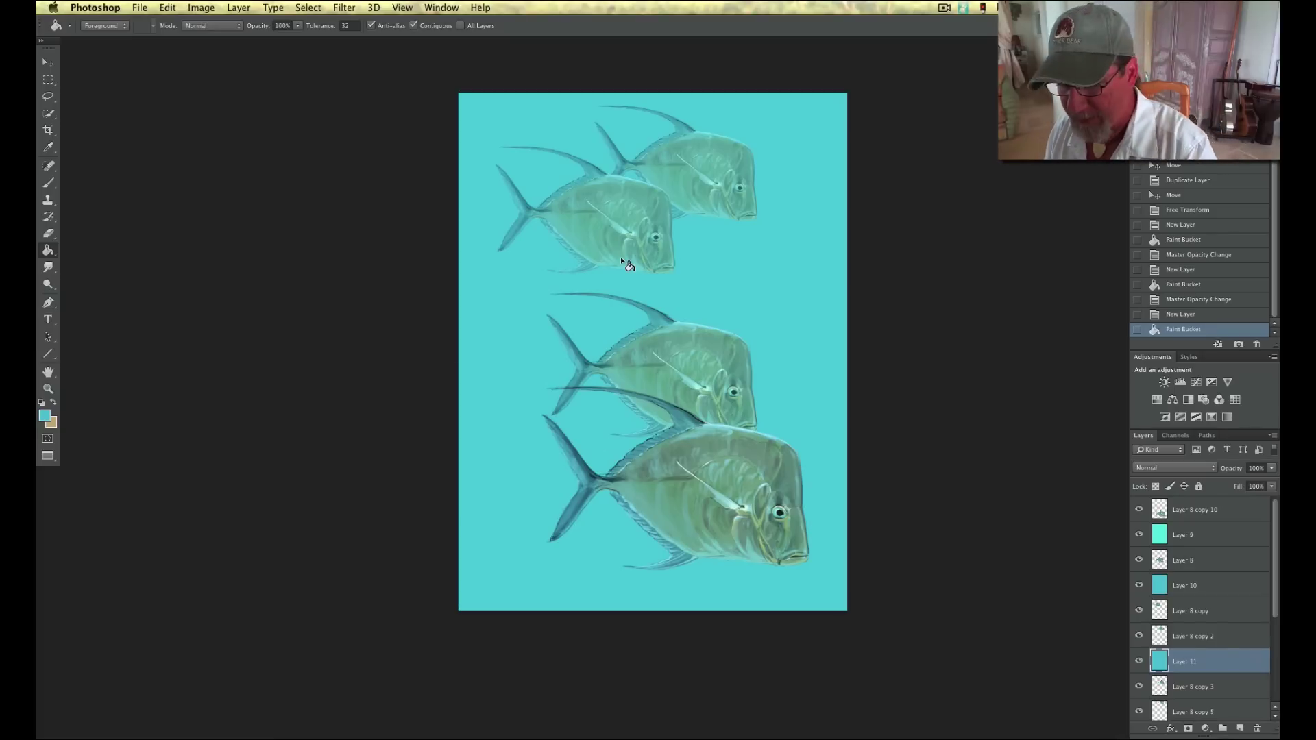
click(1272, 468)
drag(1272, 481, 1223, 486)
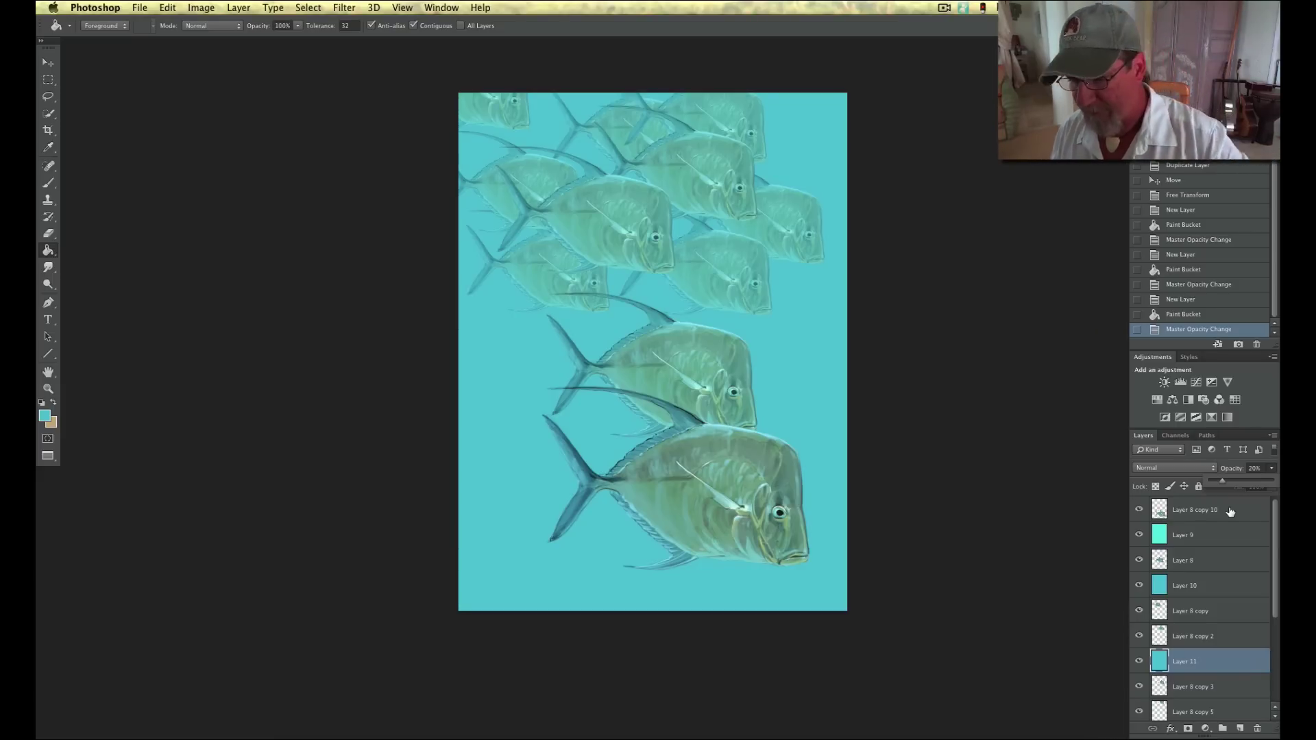
- Add a layer directly above Layer 8 copy 9, fill it with the foreground blue and set its opacity to 27%
drag(1272, 609, 1272, 666)
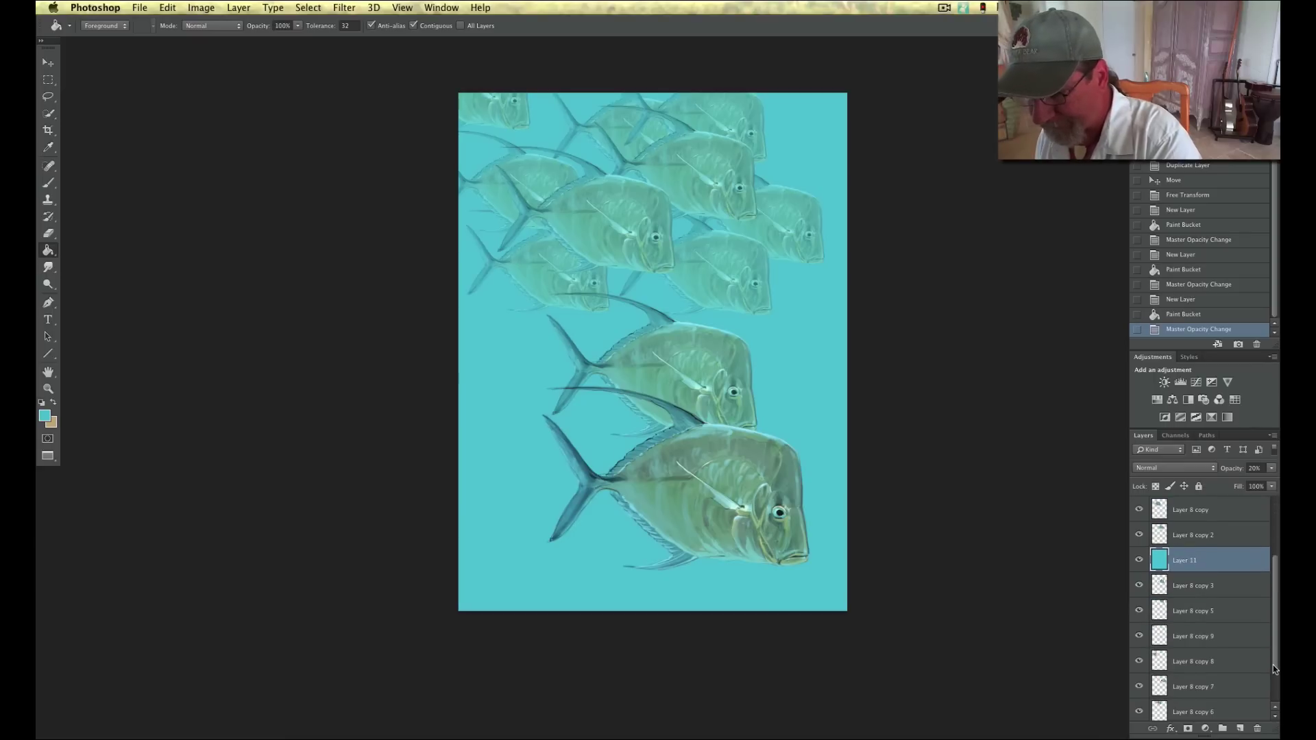
scroll(1268, 664, down, 1)
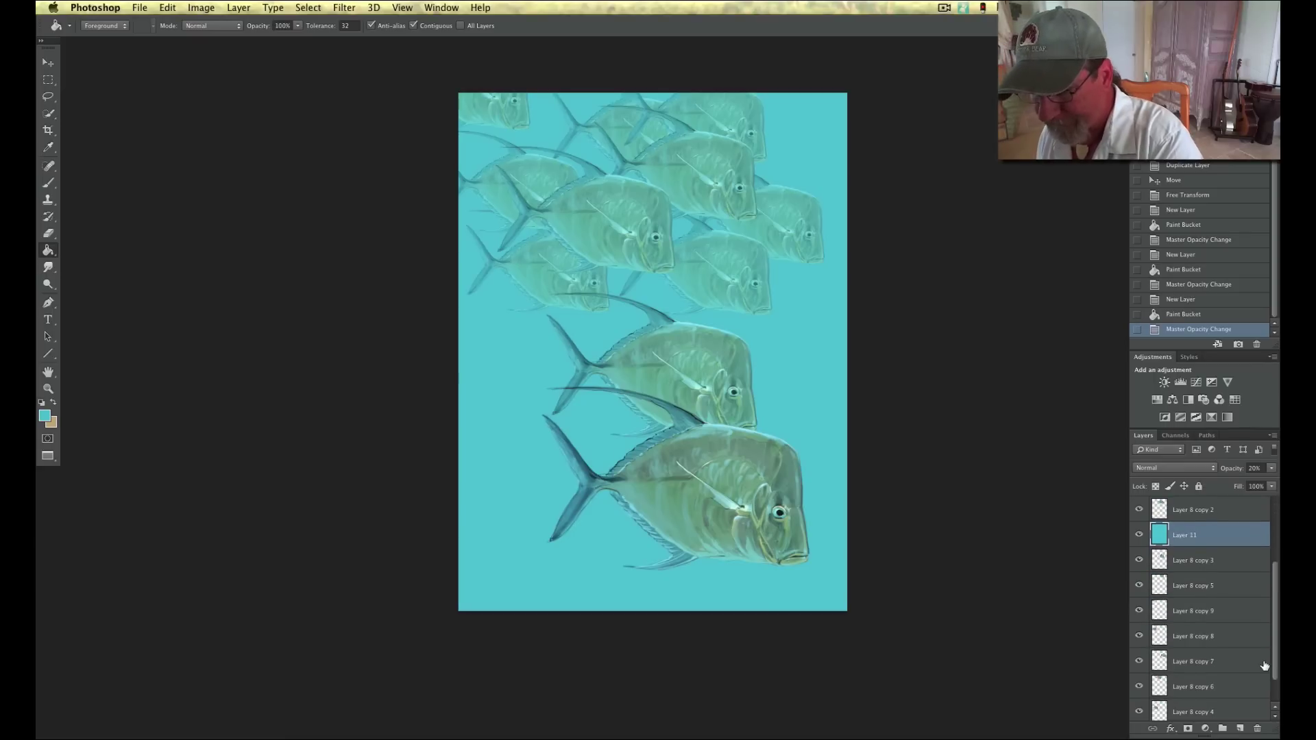
click(1194, 611)
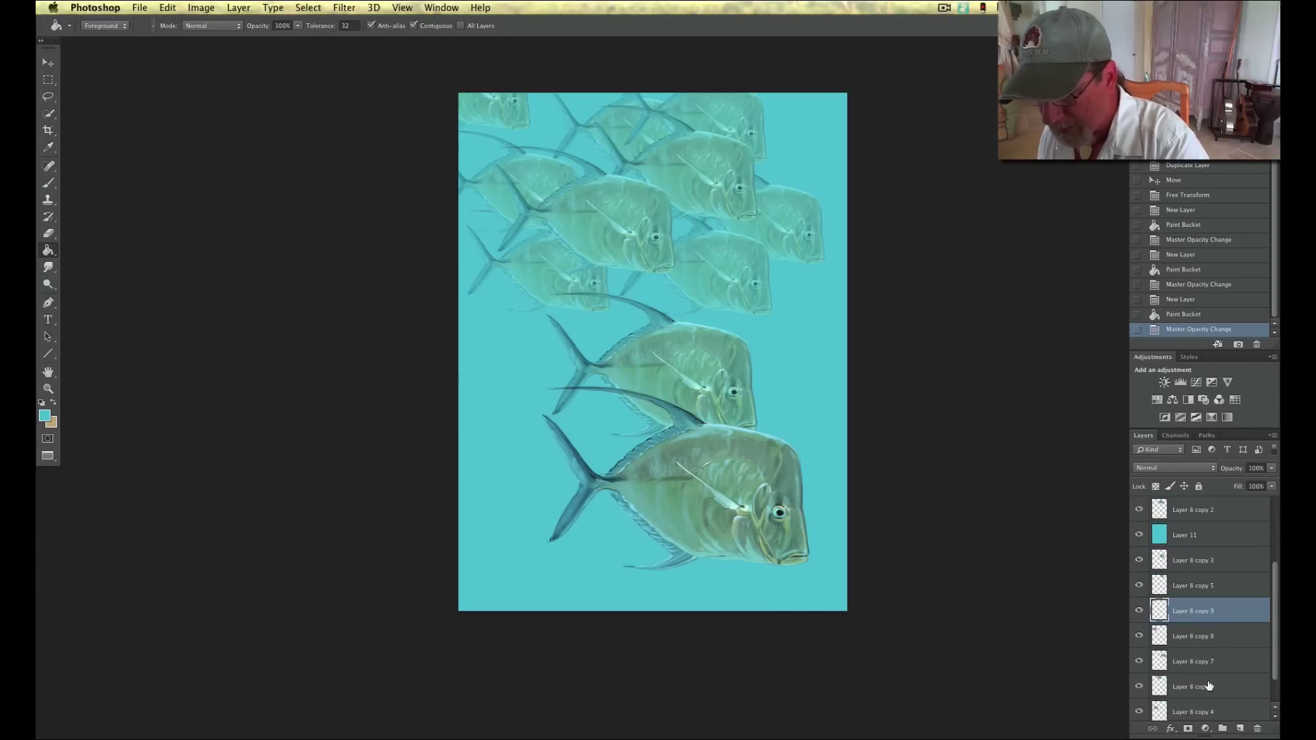
click(1242, 729)
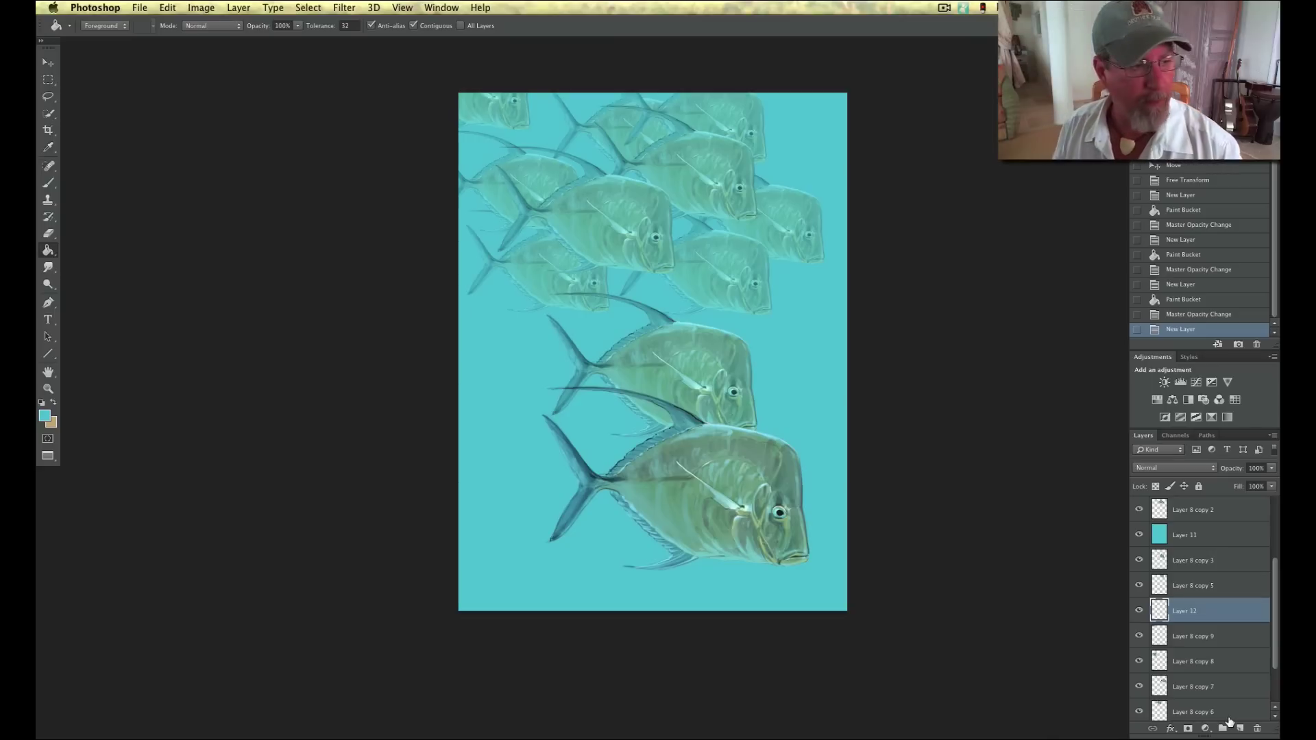
click(610, 435)
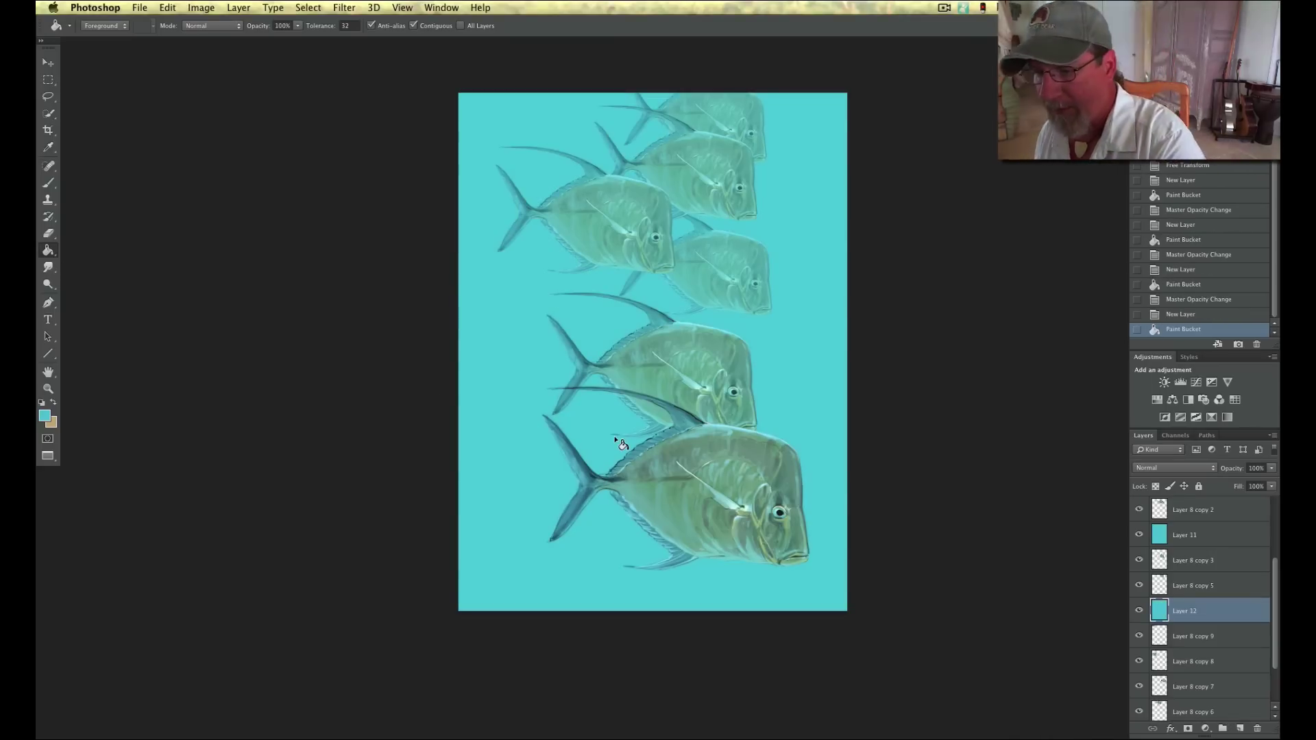
click(1272, 468)
drag(1273, 480, 1237, 485)
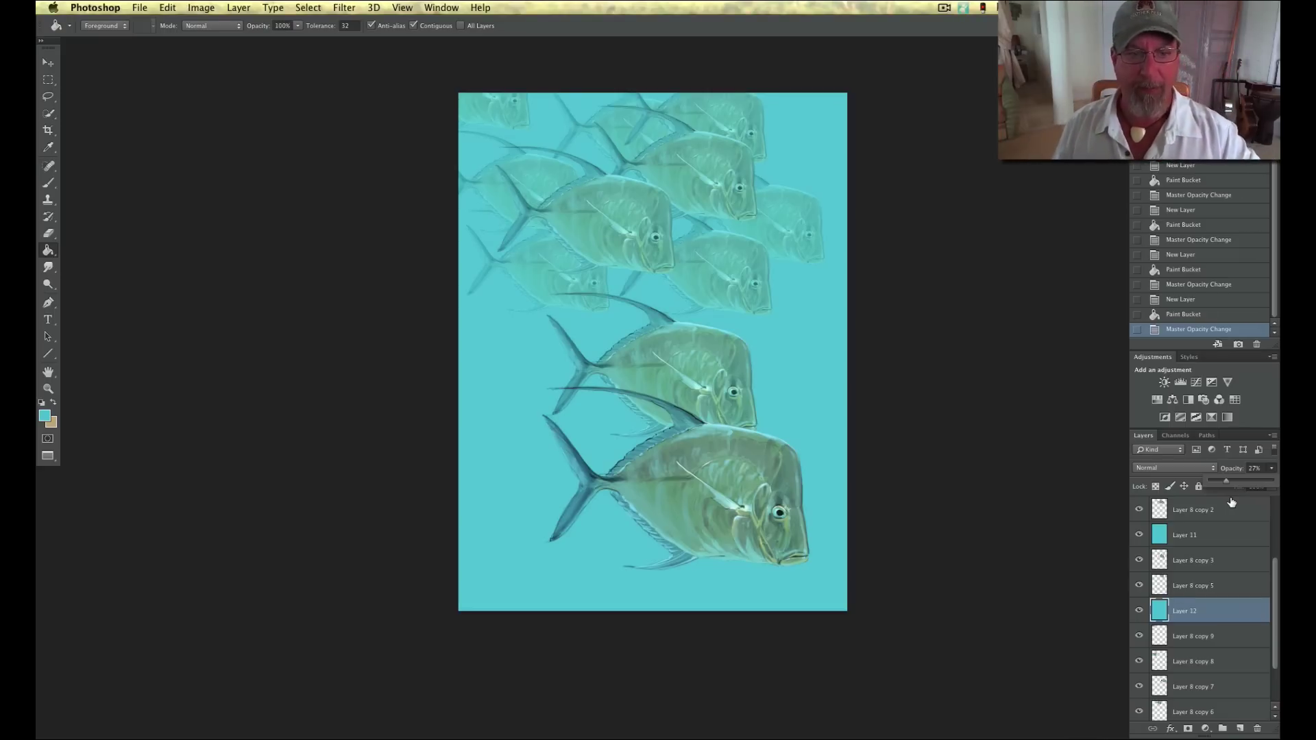
- Add a layer directly above Layer 8 copy 6, fill it with the foreground blue and set its opacity to 26%
scroll(1268, 678, down, 2)
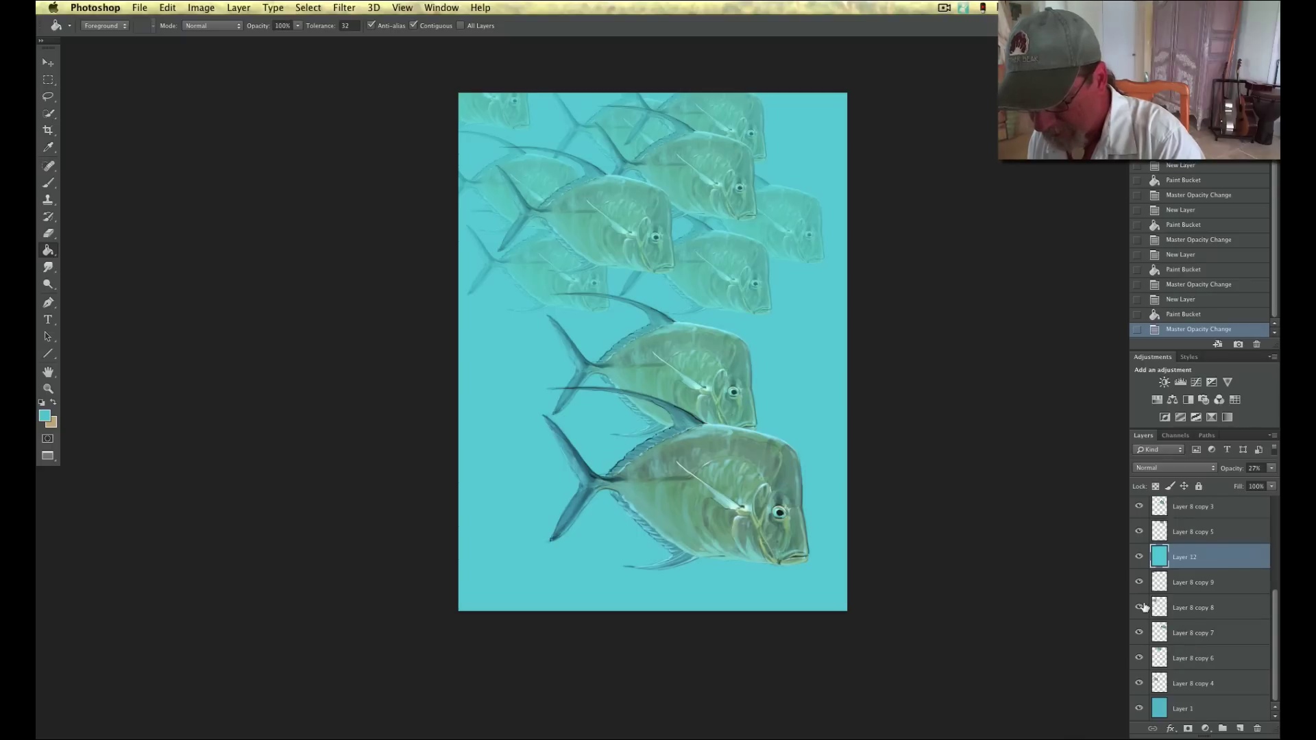
click(1198, 658)
click(1240, 730)
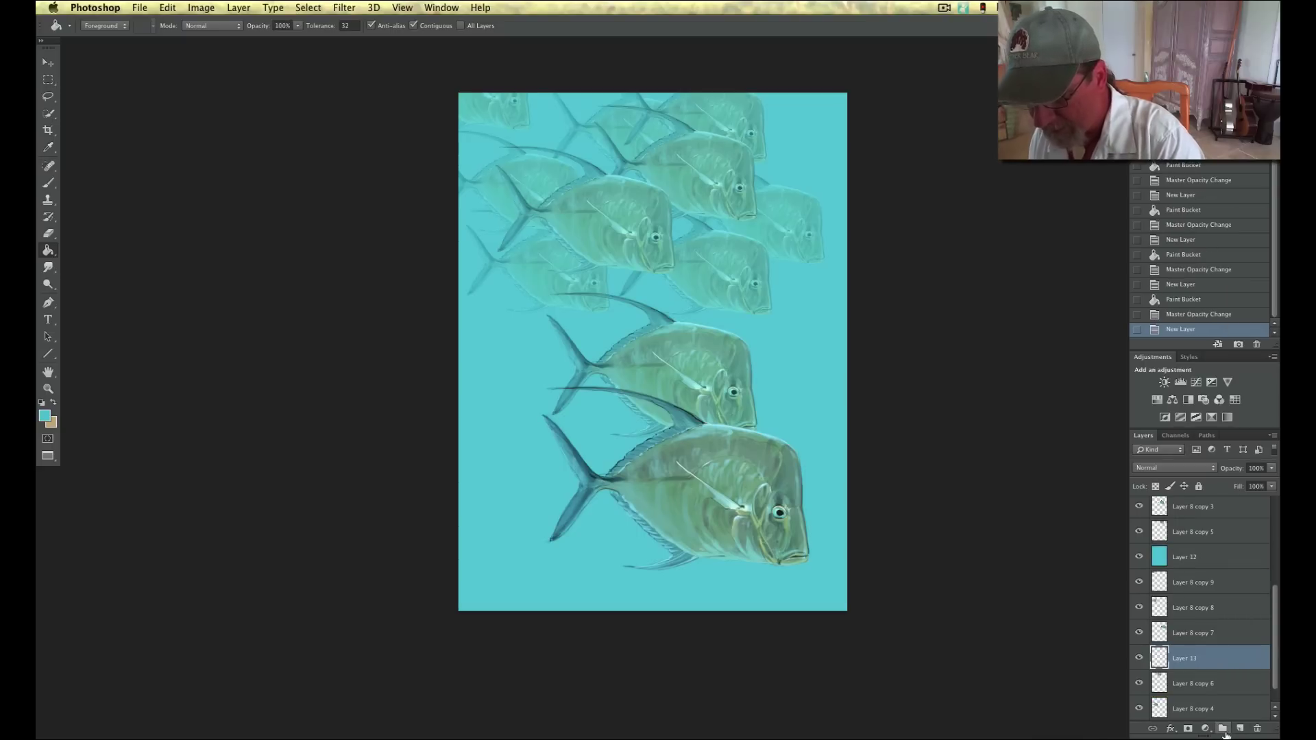
click(548, 422)
drag(1271, 473, 1228, 484)
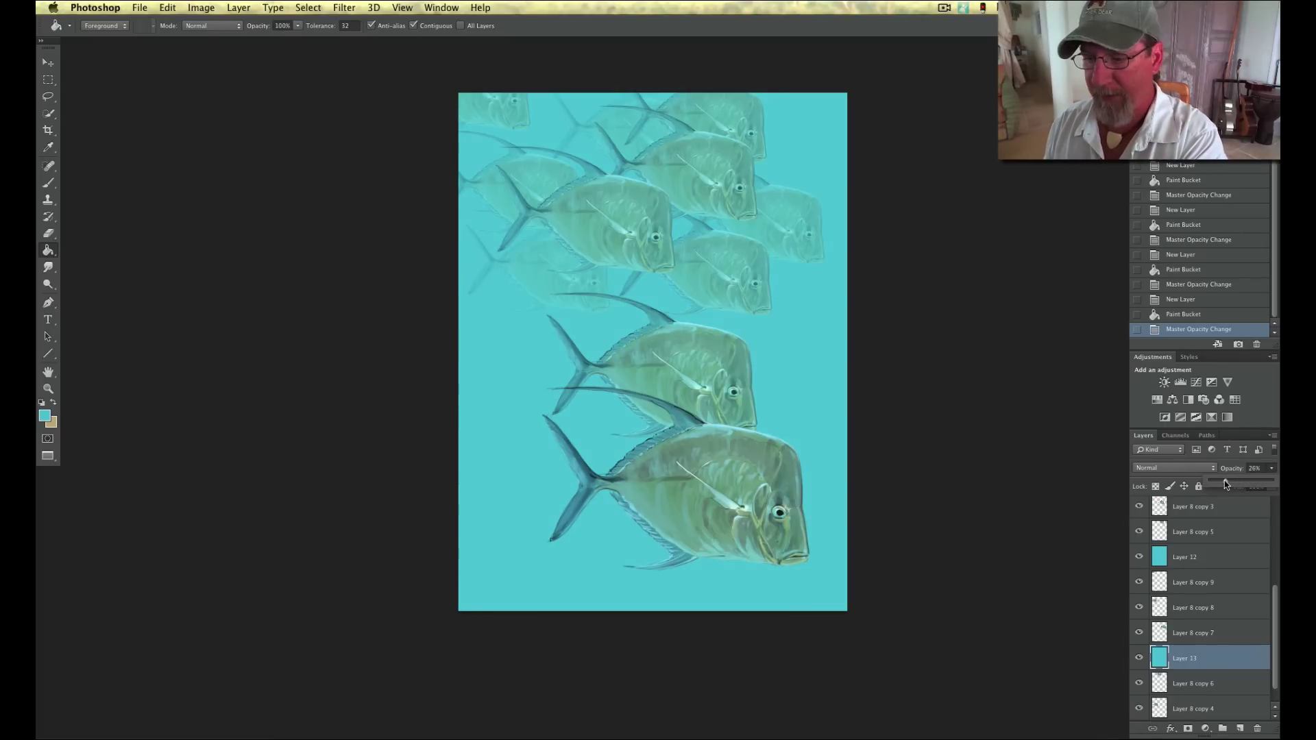
drag(1225, 484, 1227, 515)
key(super+plus)
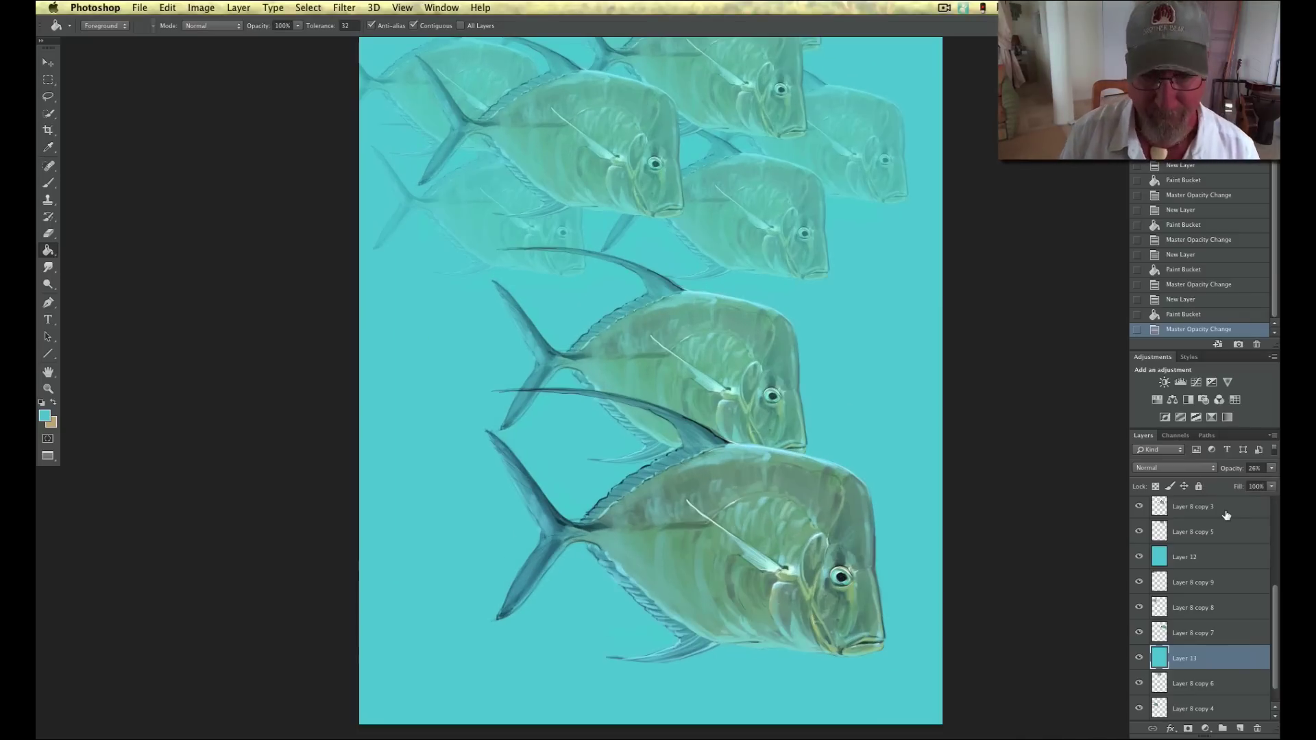
key(super+minus)
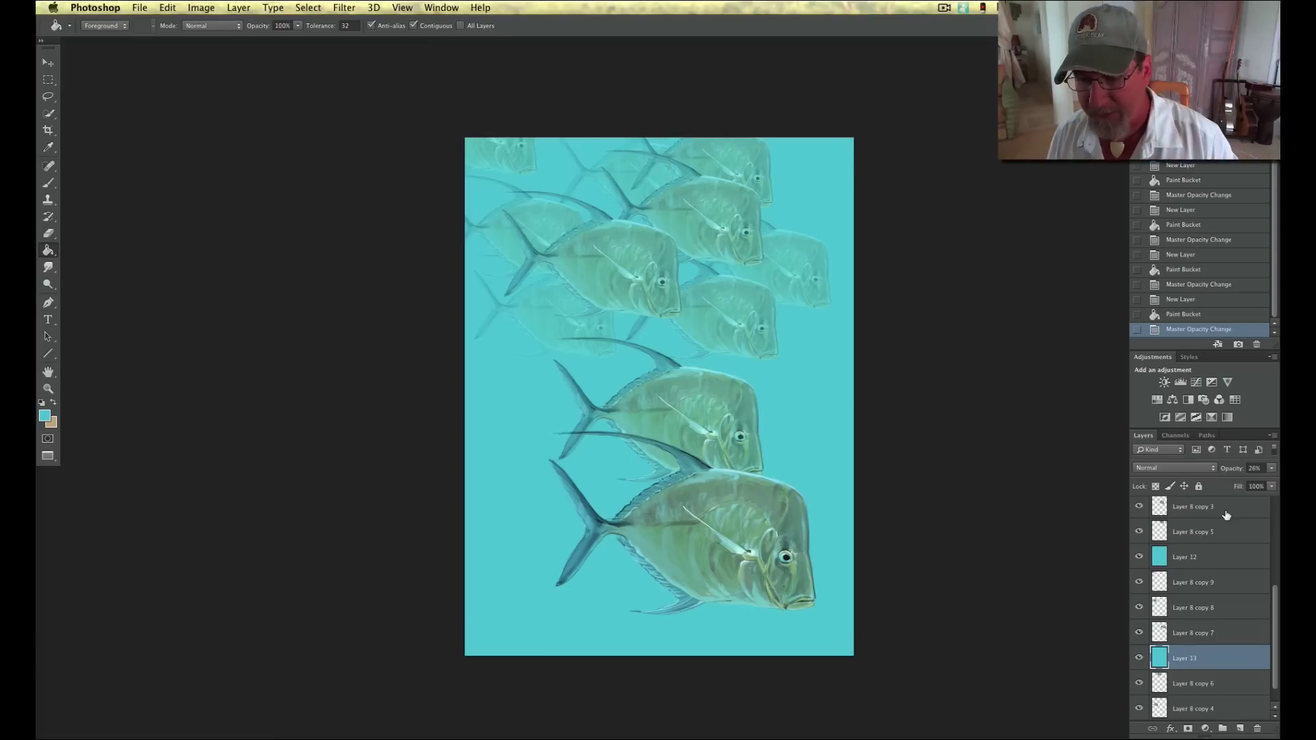
key(super+minus)
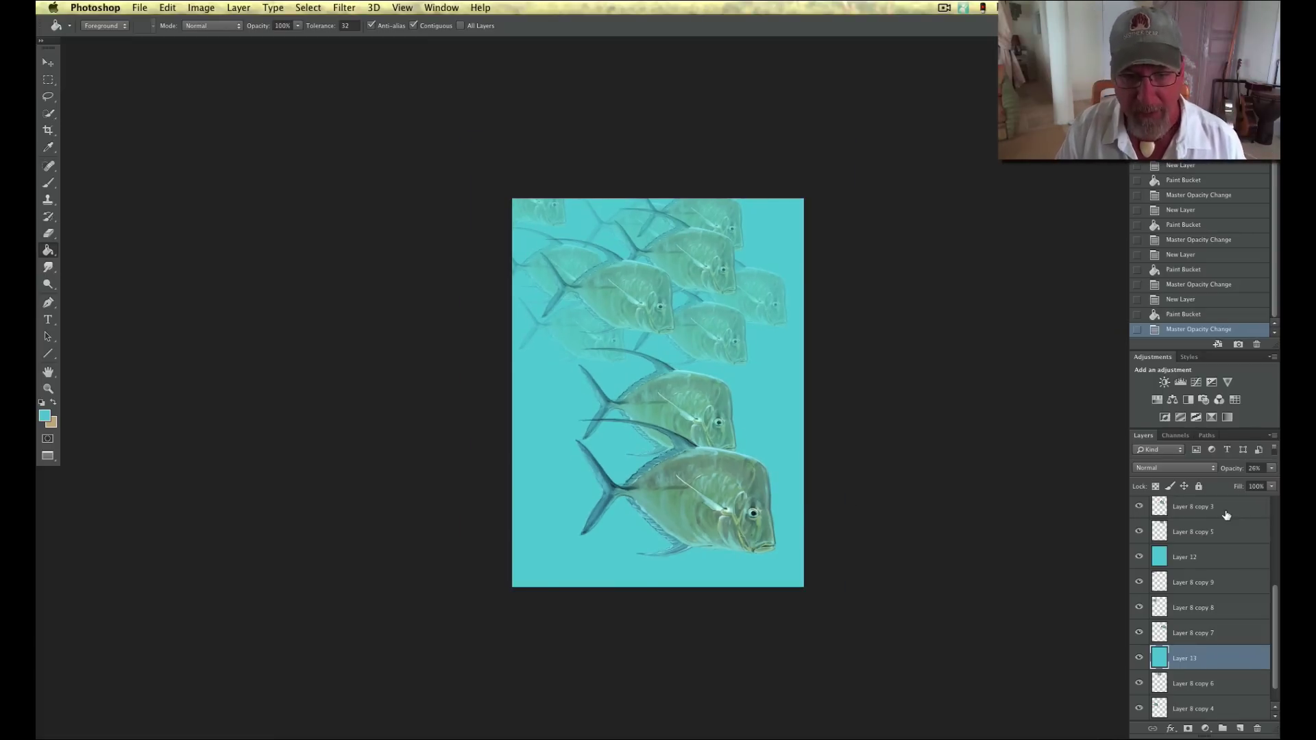
key(super+plus)
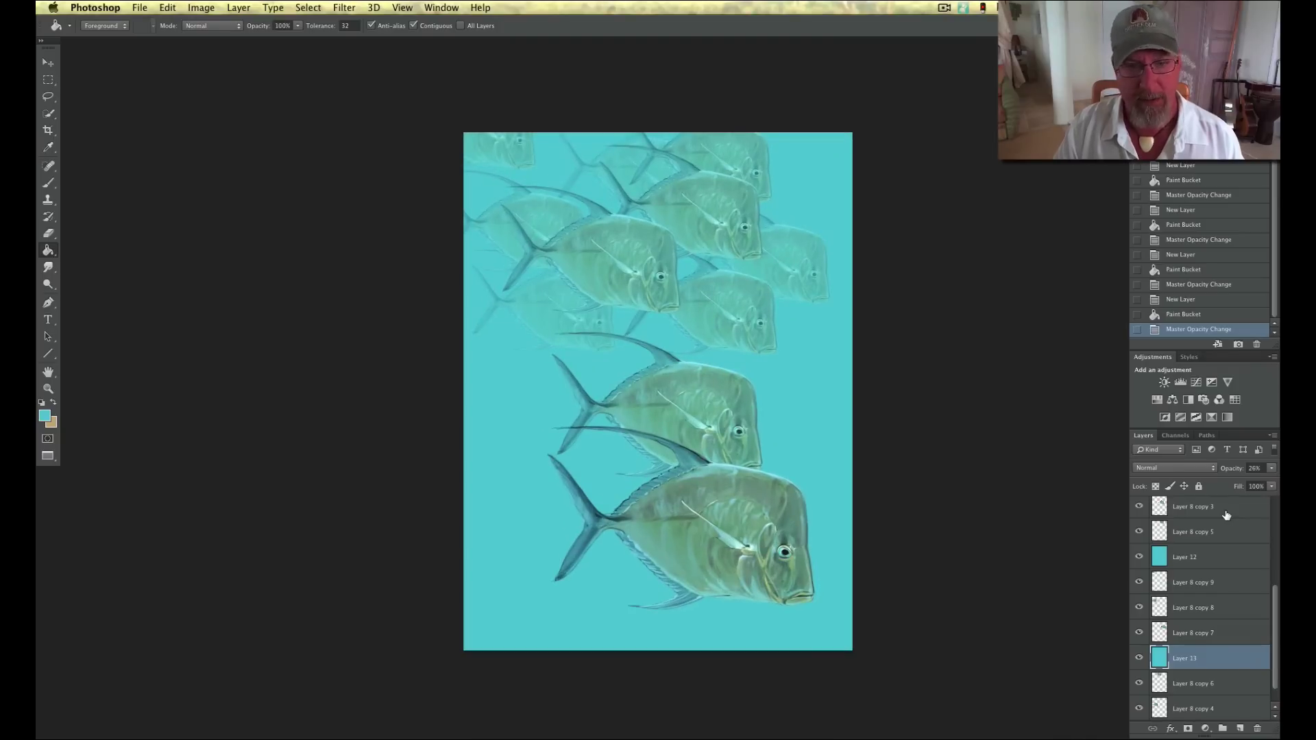
- Add an empty layer at the very top of the stack, directly above Layer 8 copy 10, and make it active
drag(1273, 623, 1269, 499)
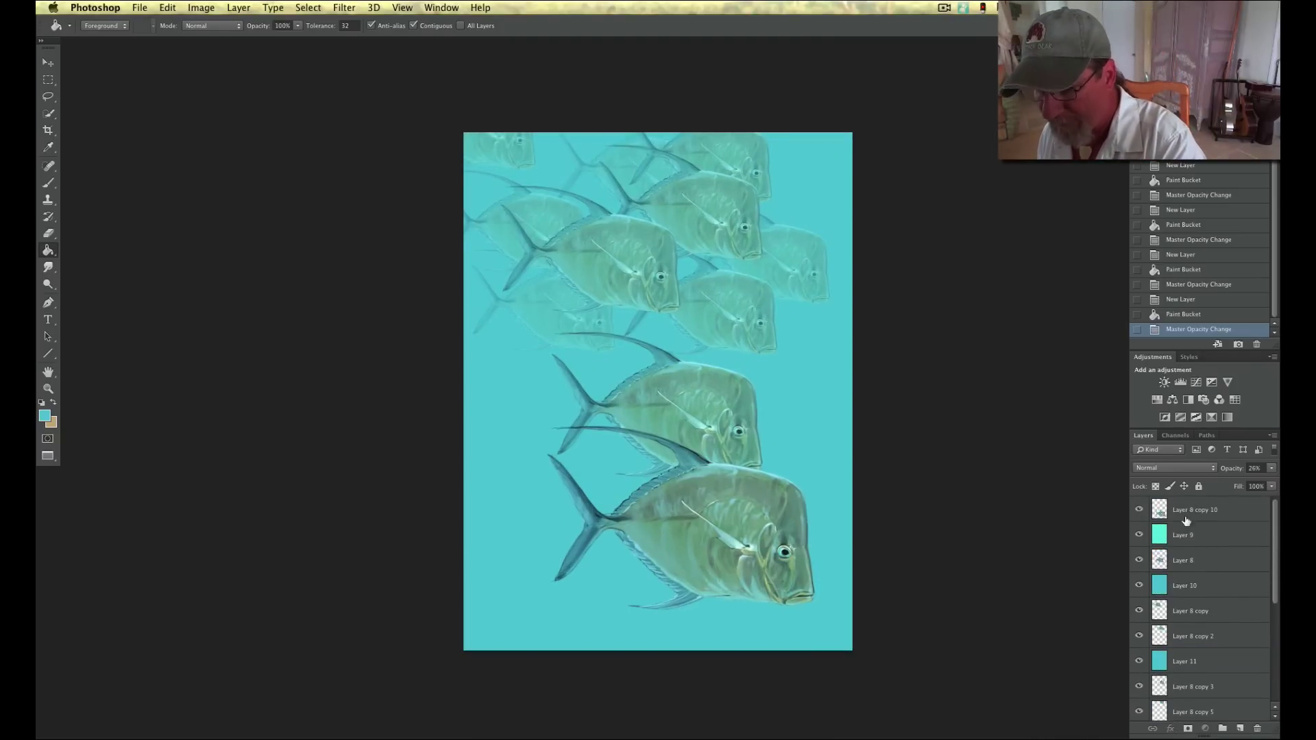
click(1194, 511)
click(1240, 729)
right_click(1227, 709)
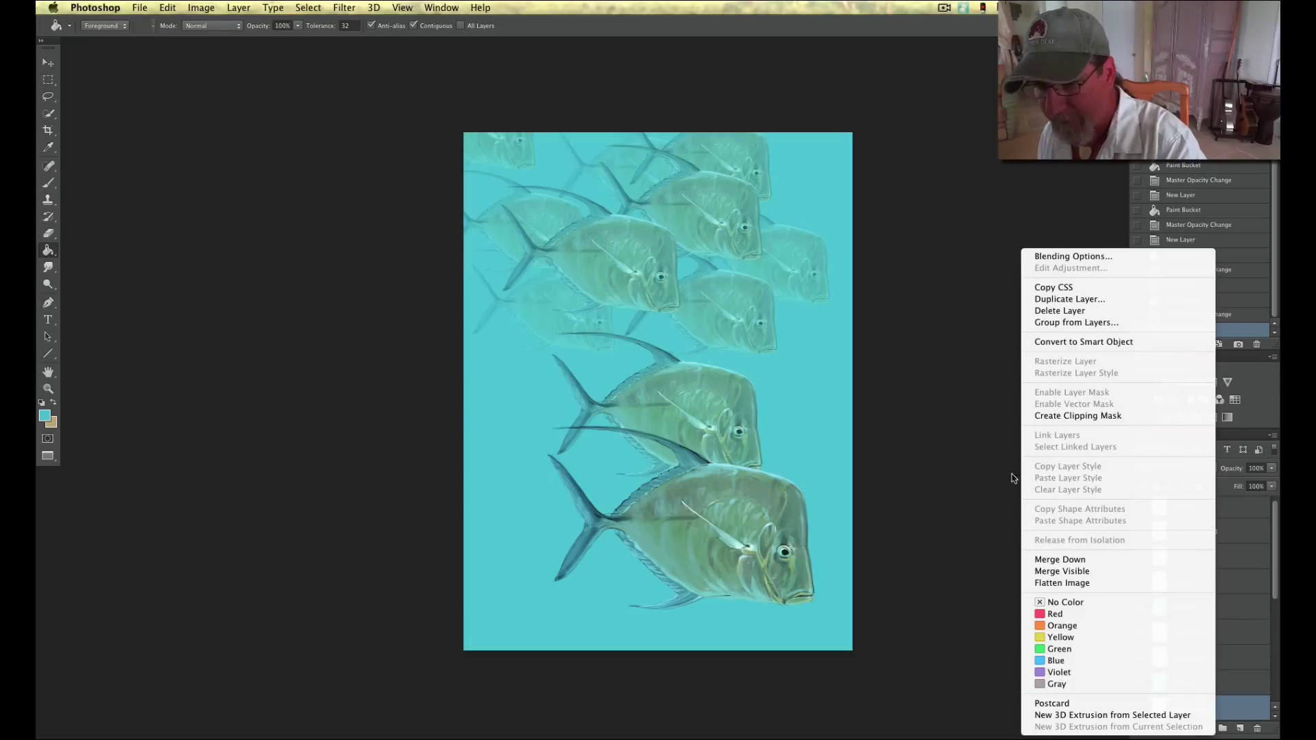
click(987, 466)
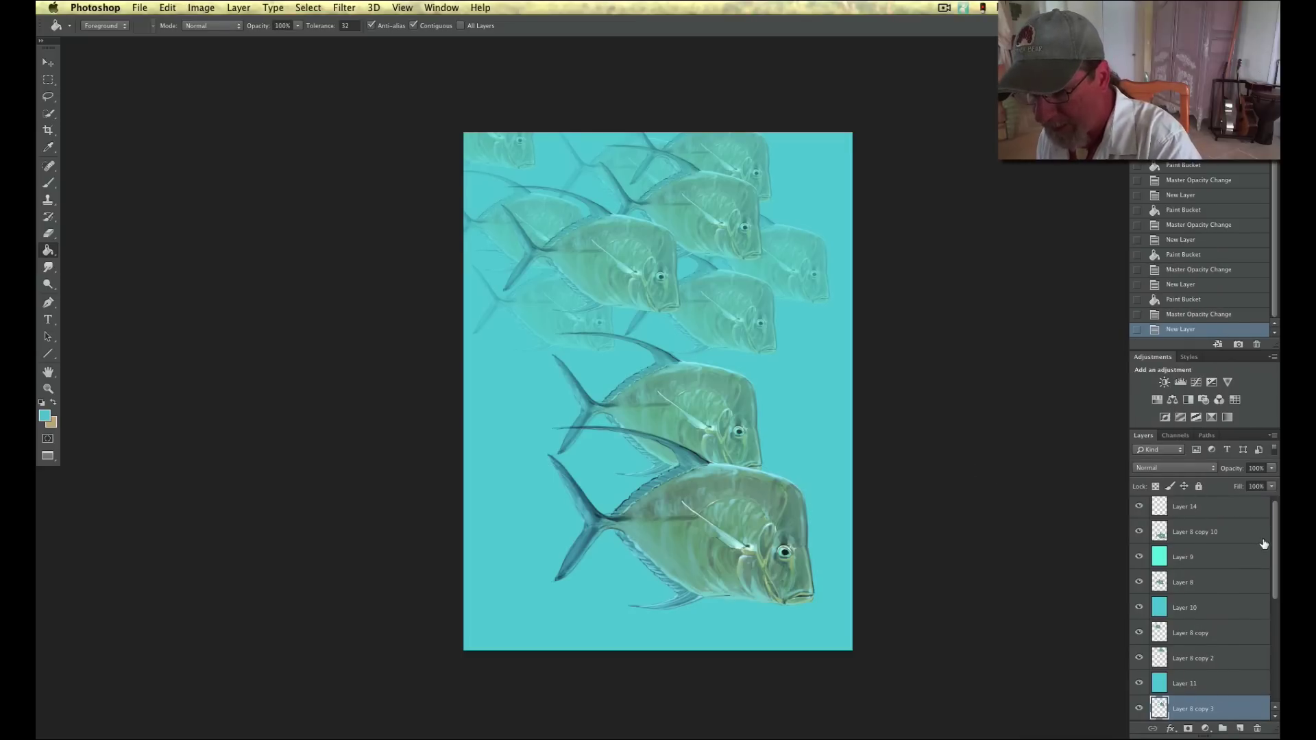
scroll(1274, 553, up, 1)
click(1193, 514)
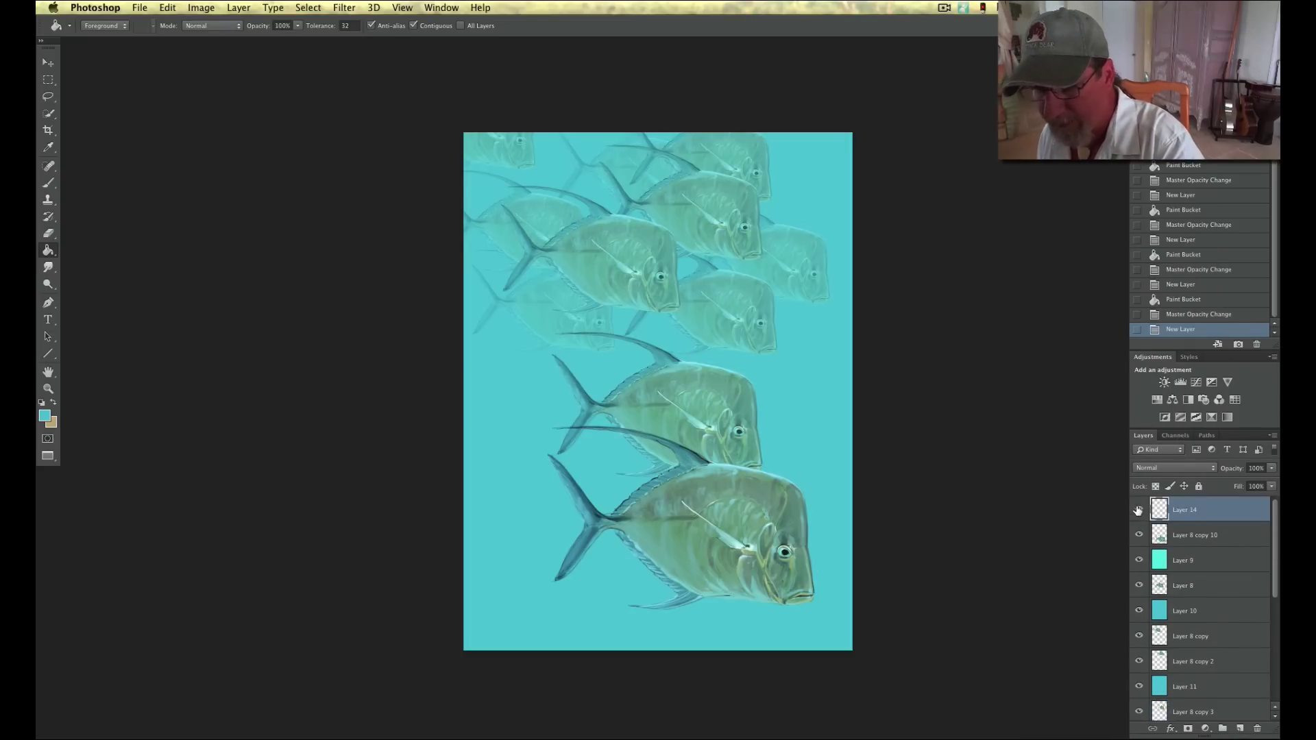
- Set the new top layer's blending mode to Color Dodge and its opacity to 32%
click(1143, 469)
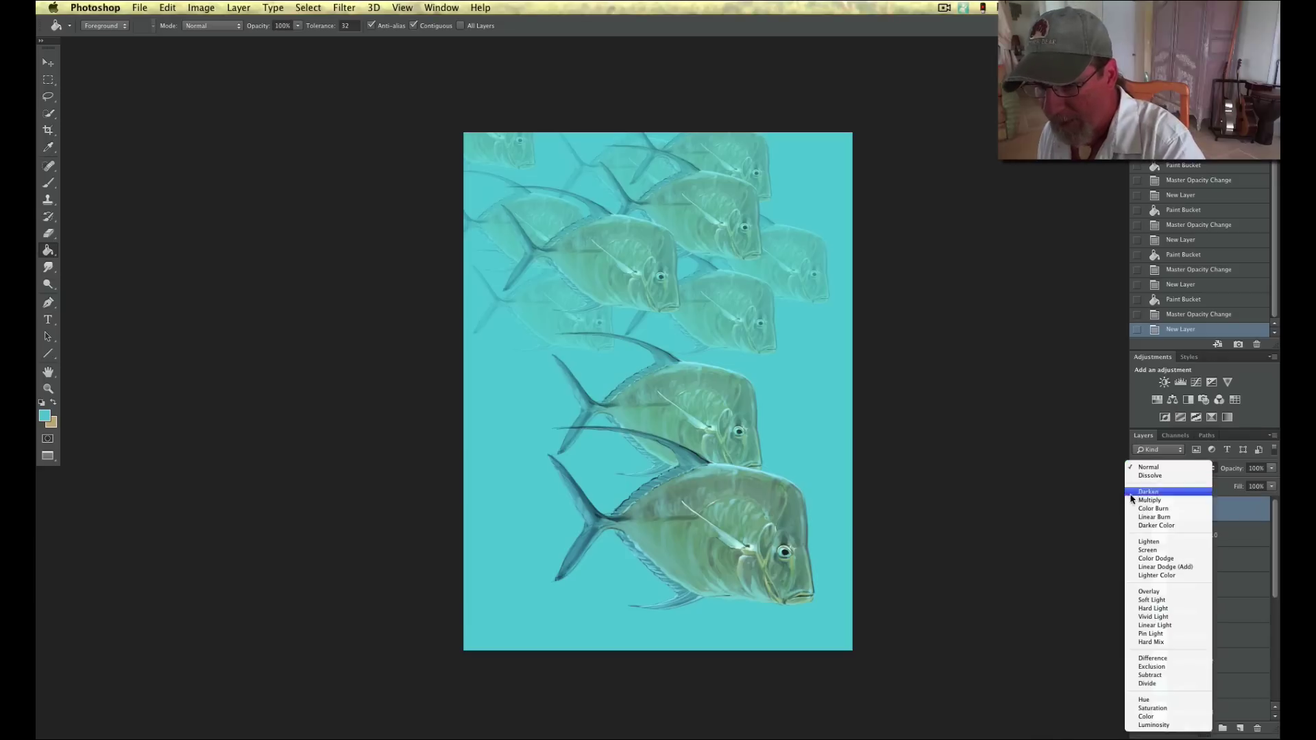
click(1139, 559)
click(1266, 470)
drag(1264, 472, 1236, 481)
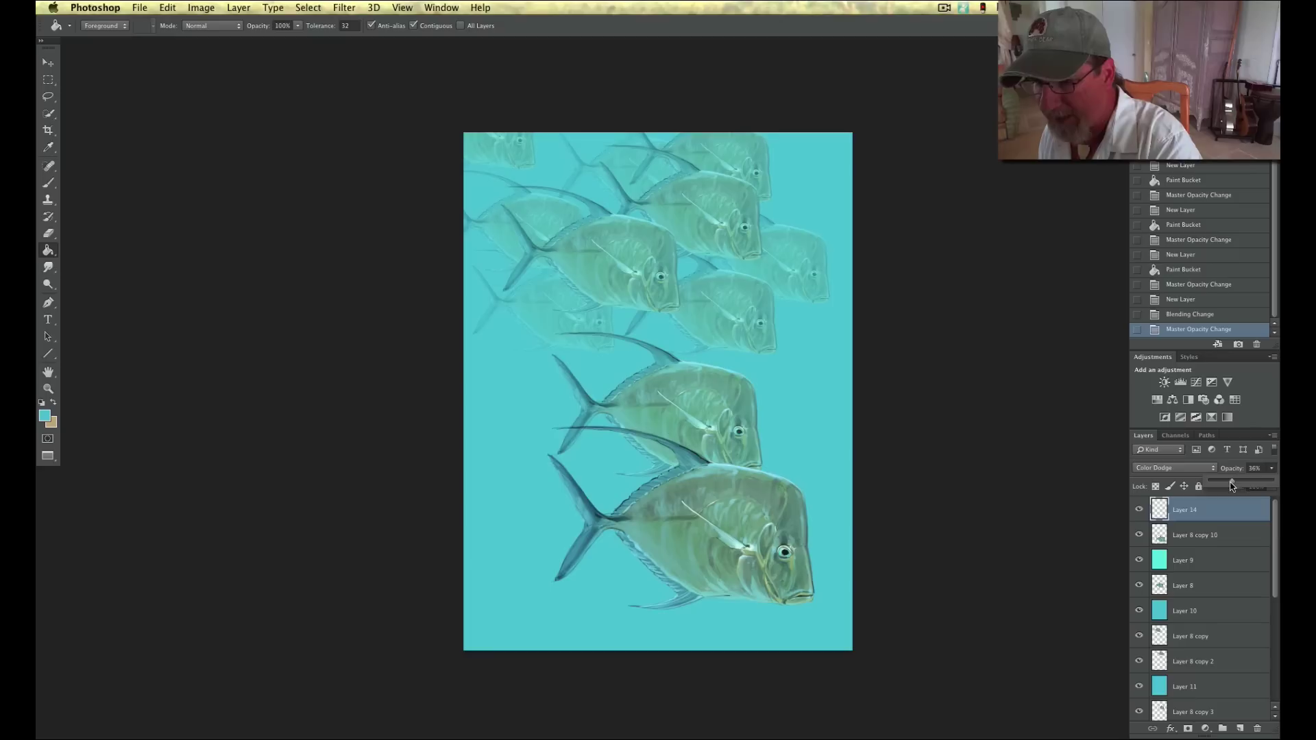
drag(1231, 486, 1230, 488)
- Set the foreground colour to a pale yellow, #fbe8a7
click(44, 415)
click(436, 654)
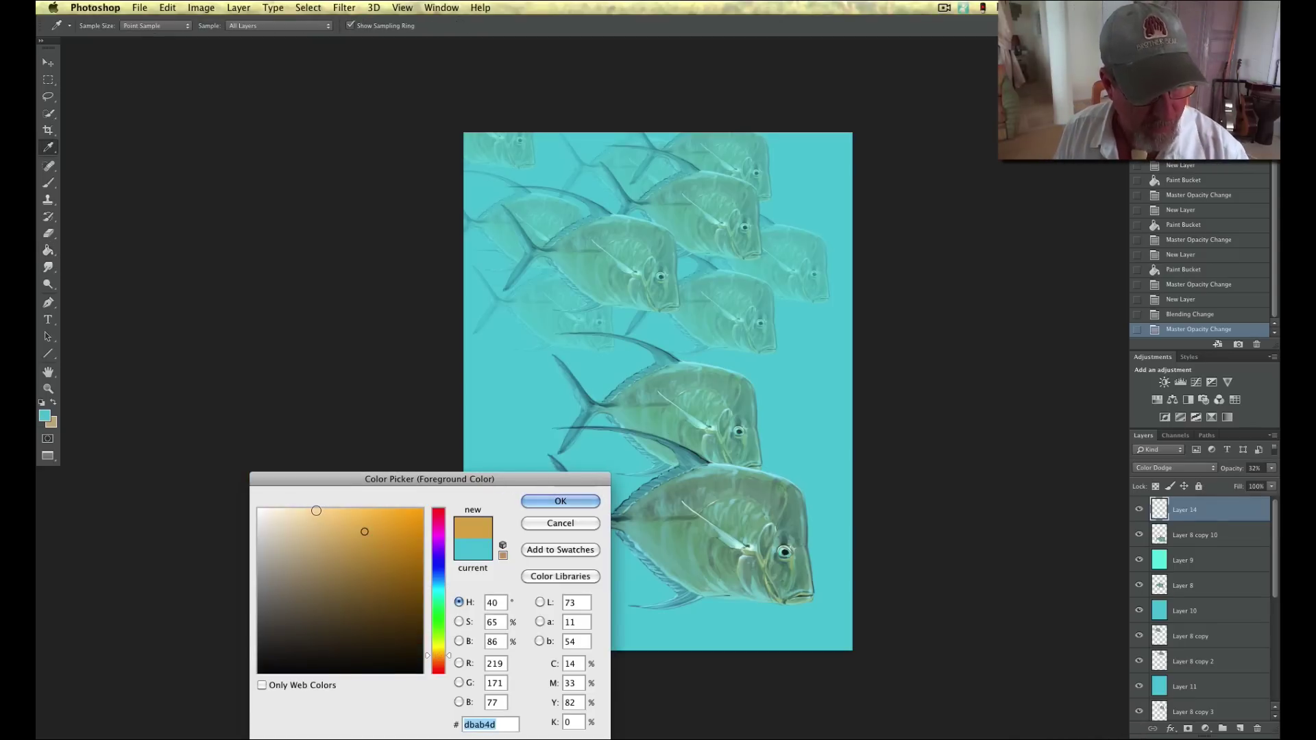
click(313, 512)
click(439, 652)
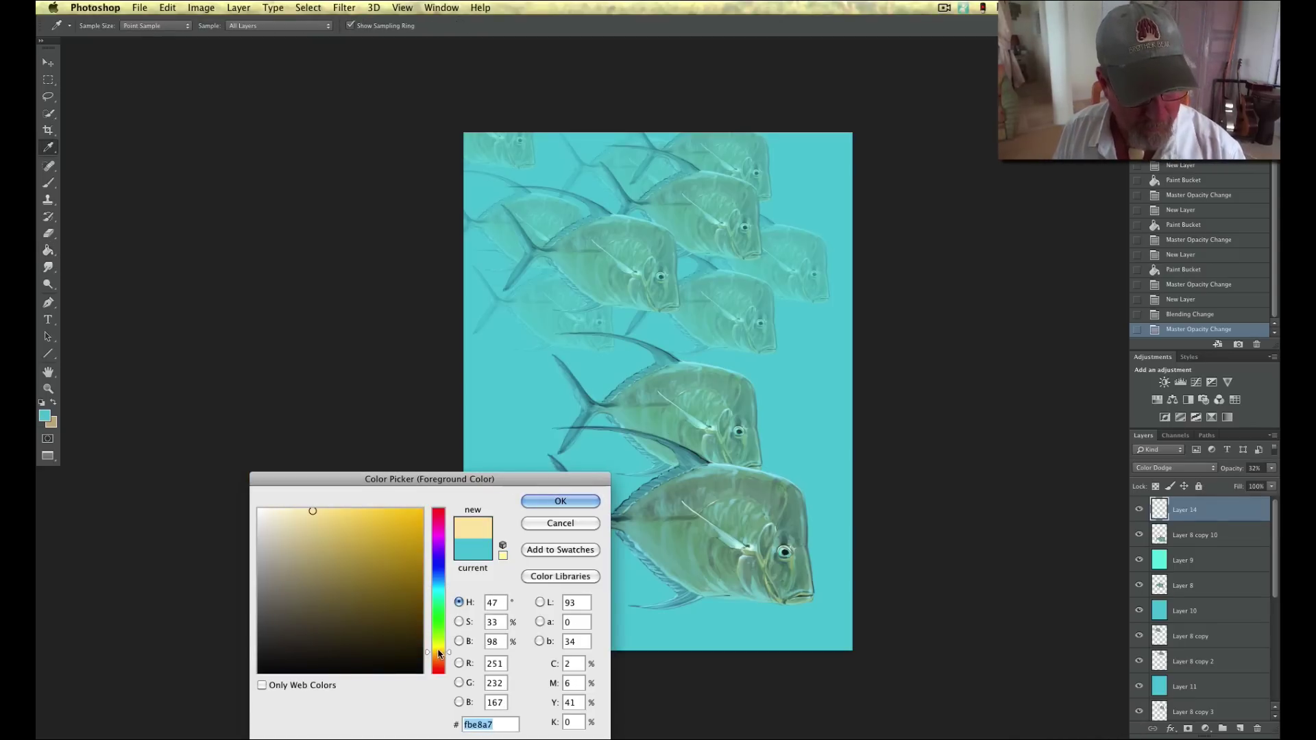
click(542, 502)
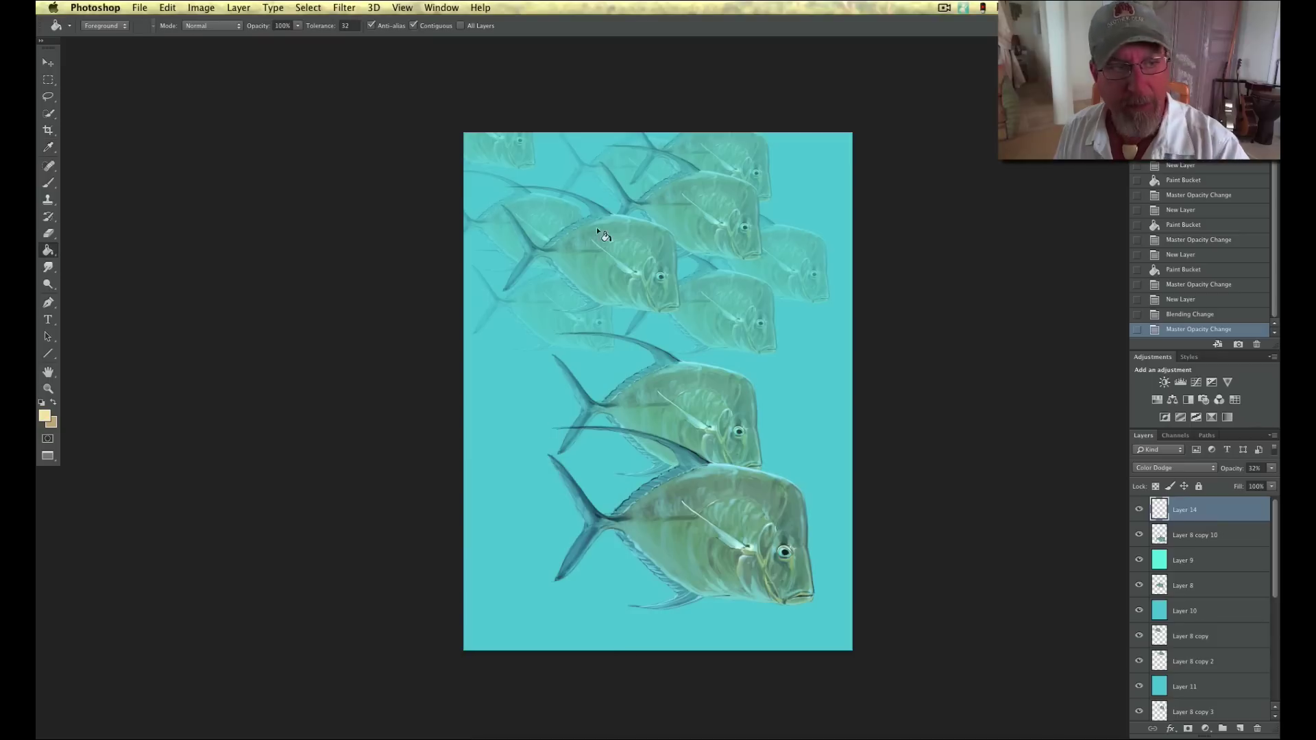
- Apply three pale yellow linear gradients with the Gradient tool on Layer 14, fading from the canvas's upper edge down towards the lowest fish
click(47, 253)
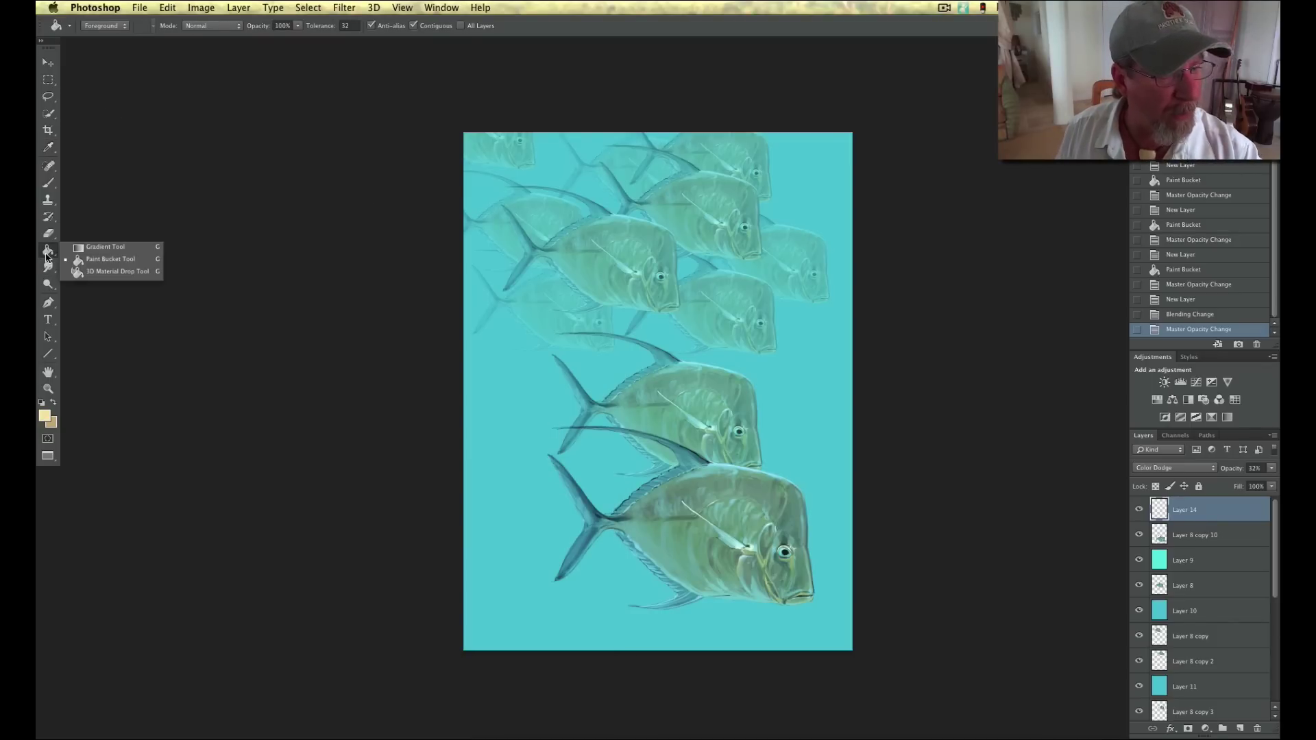
click(86, 248)
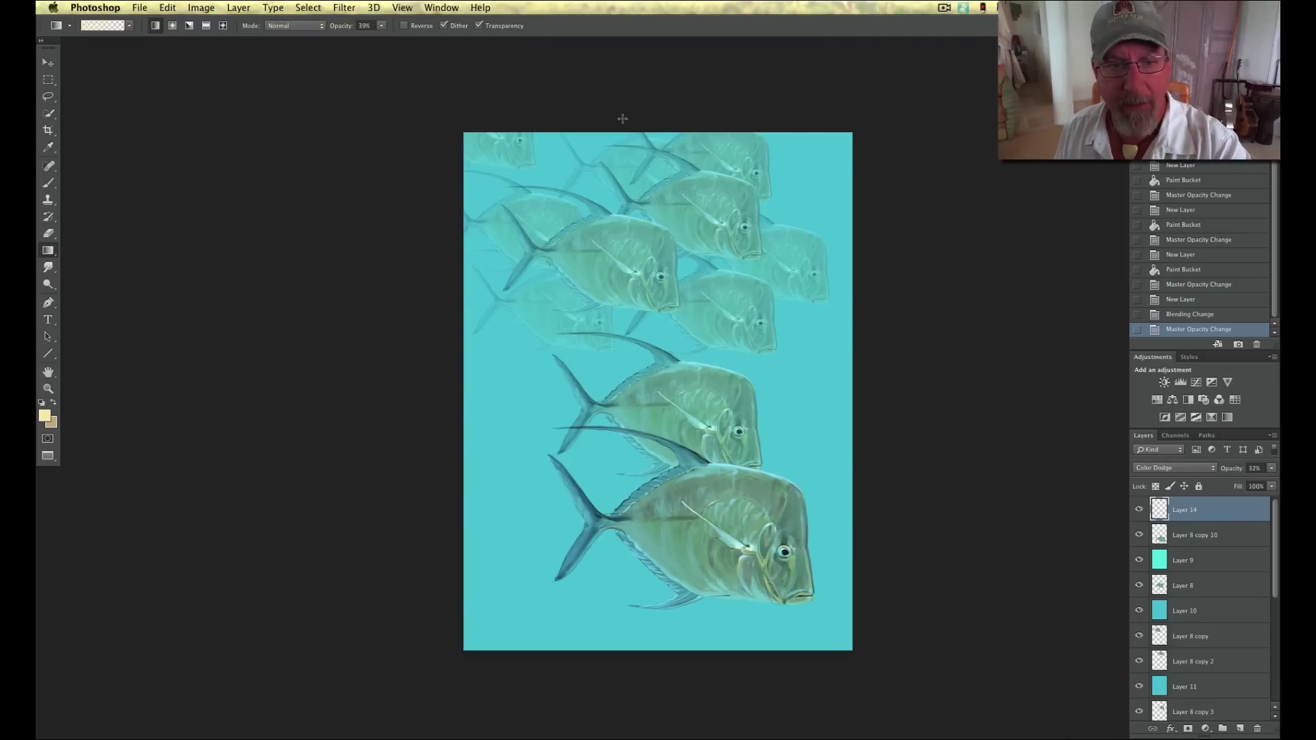
drag(616, 194, 688, 486)
drag(714, 567, 716, 556)
drag(575, 115, 695, 551)
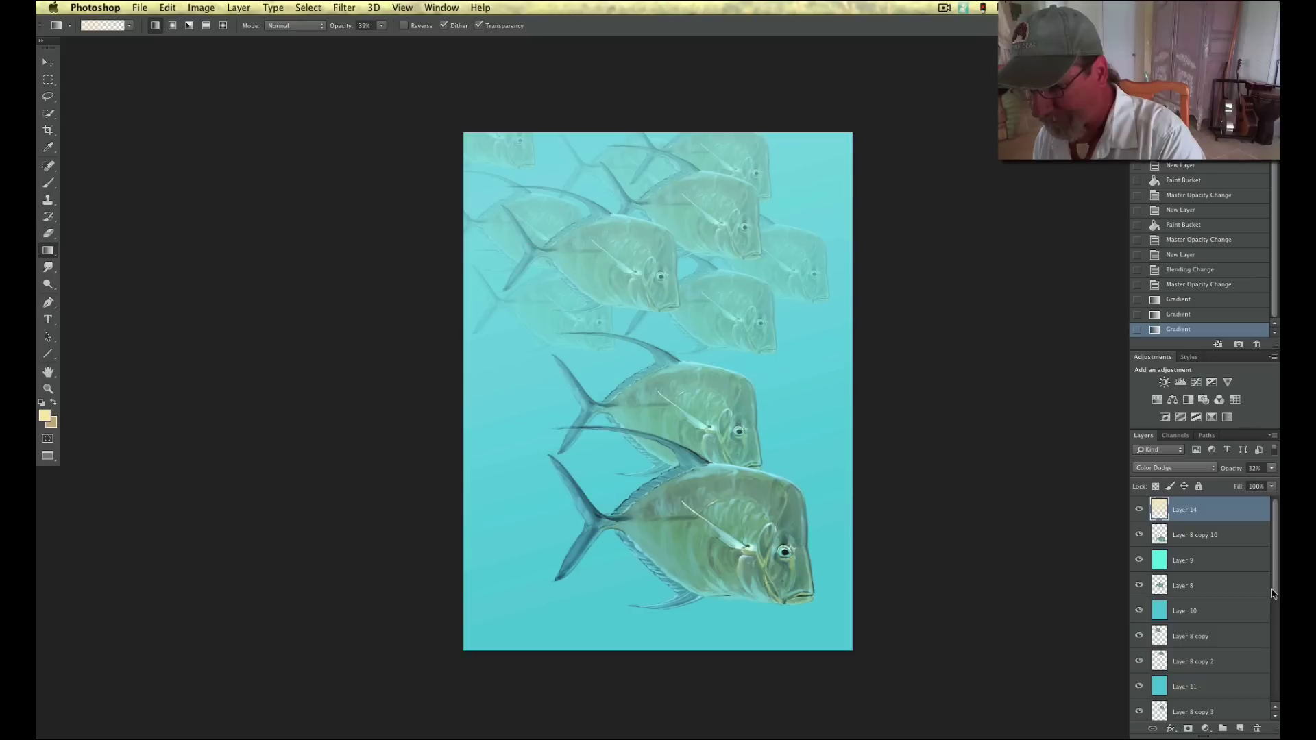
- Add an empty layer directly above Layer 1, beneath all the fish
drag(1270, 596, 1272, 692)
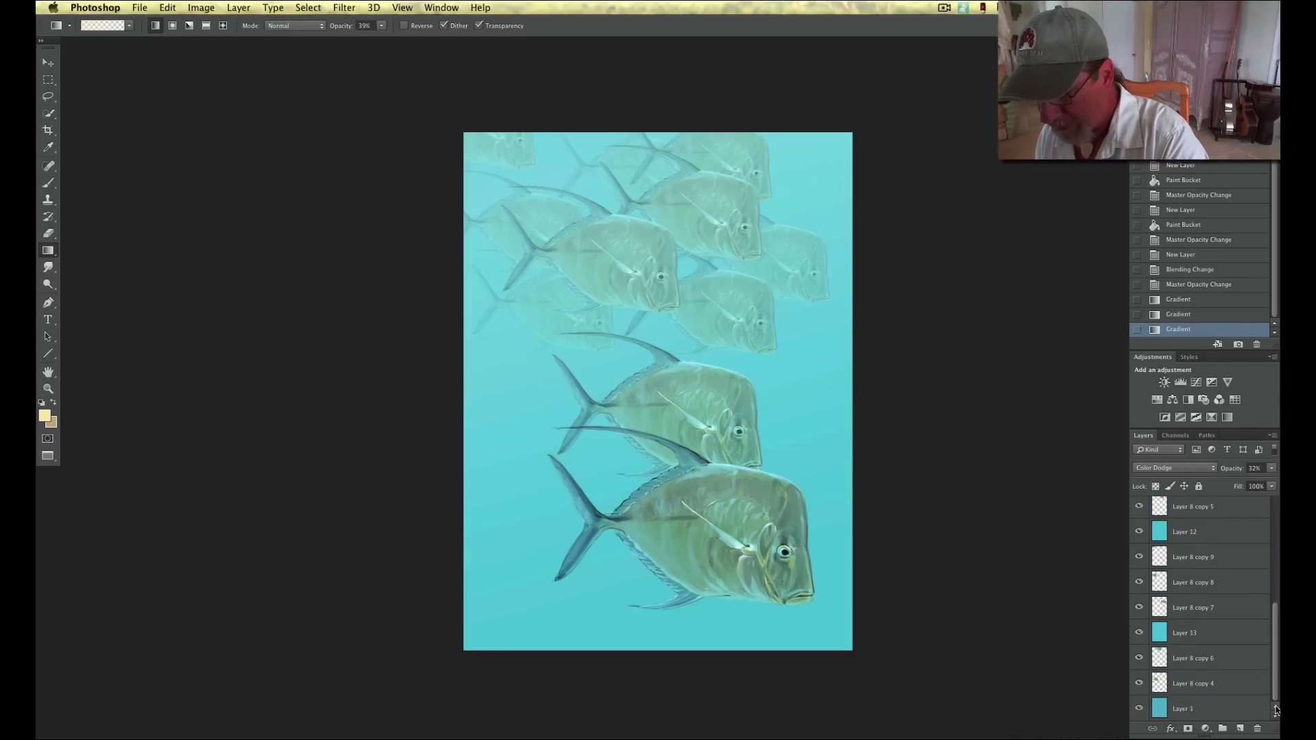
click(1196, 709)
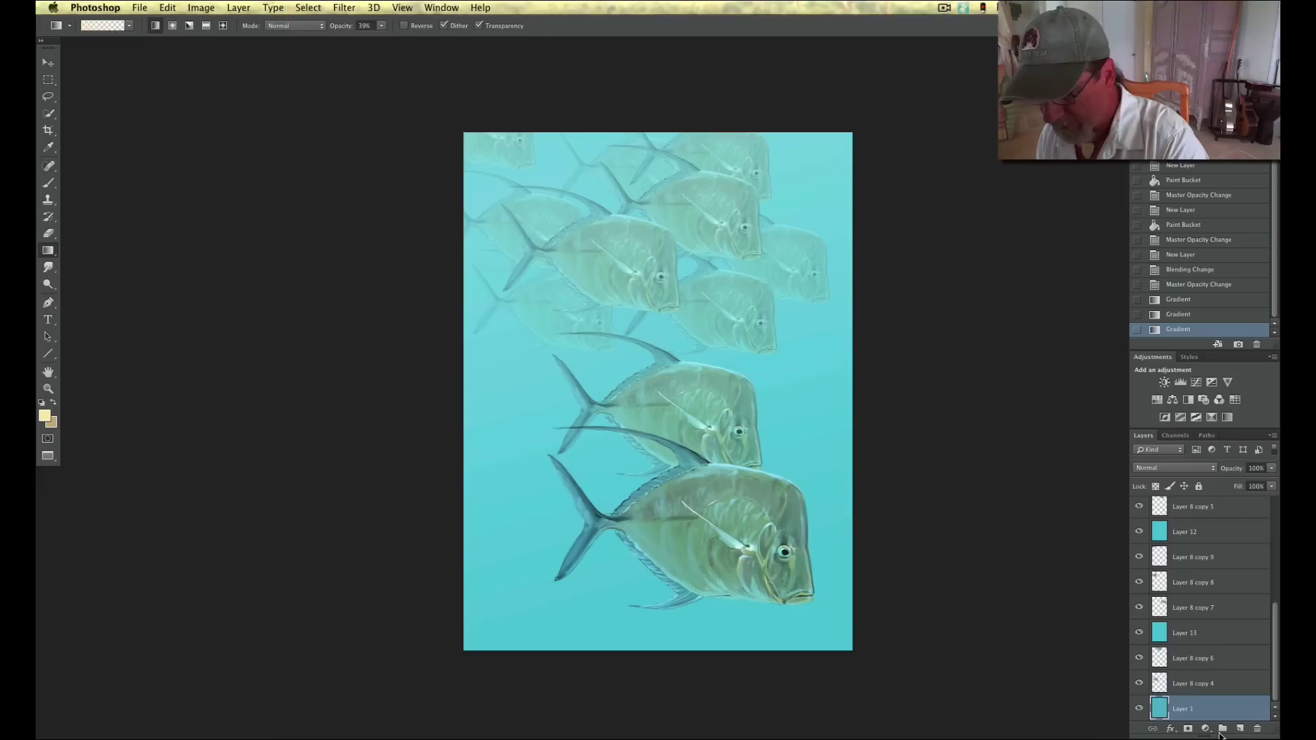
click(1240, 731)
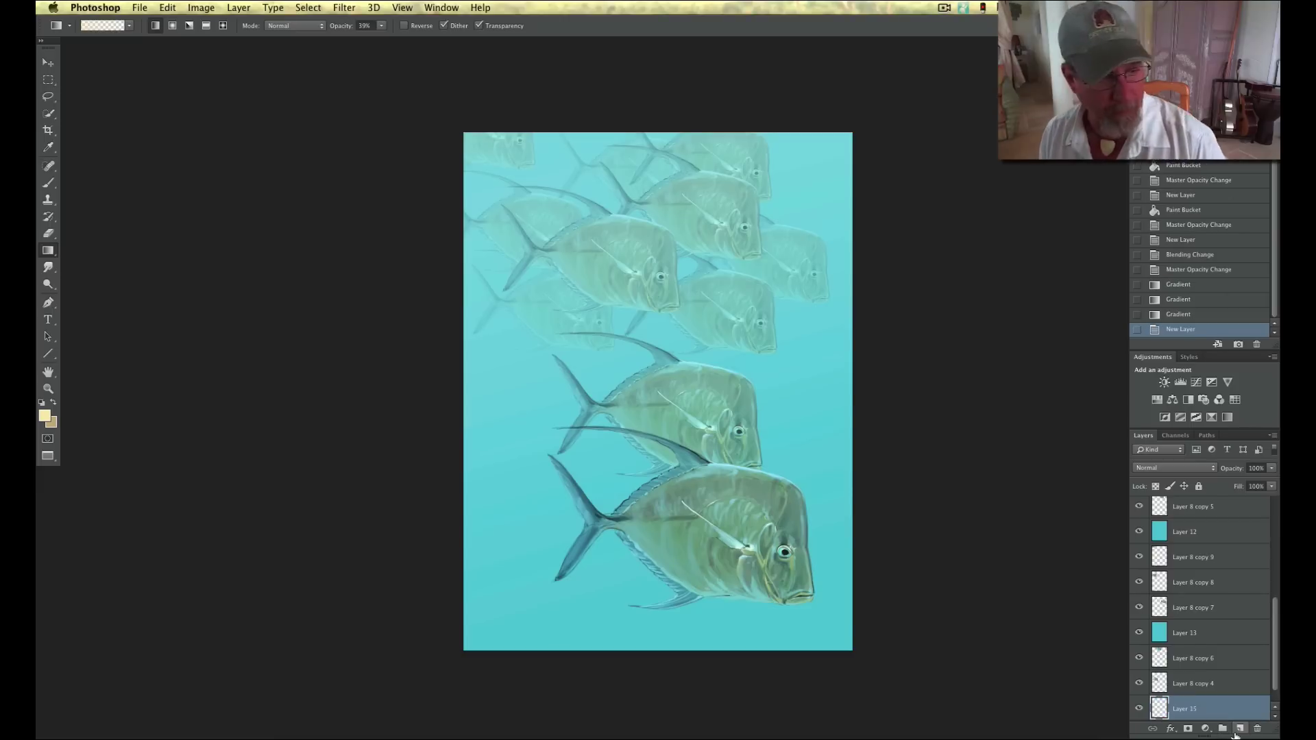
- Set the foreground colour to a dark teal, #18575f, derived from the blue water near the canvas's lower edge
click(44, 415)
click(671, 624)
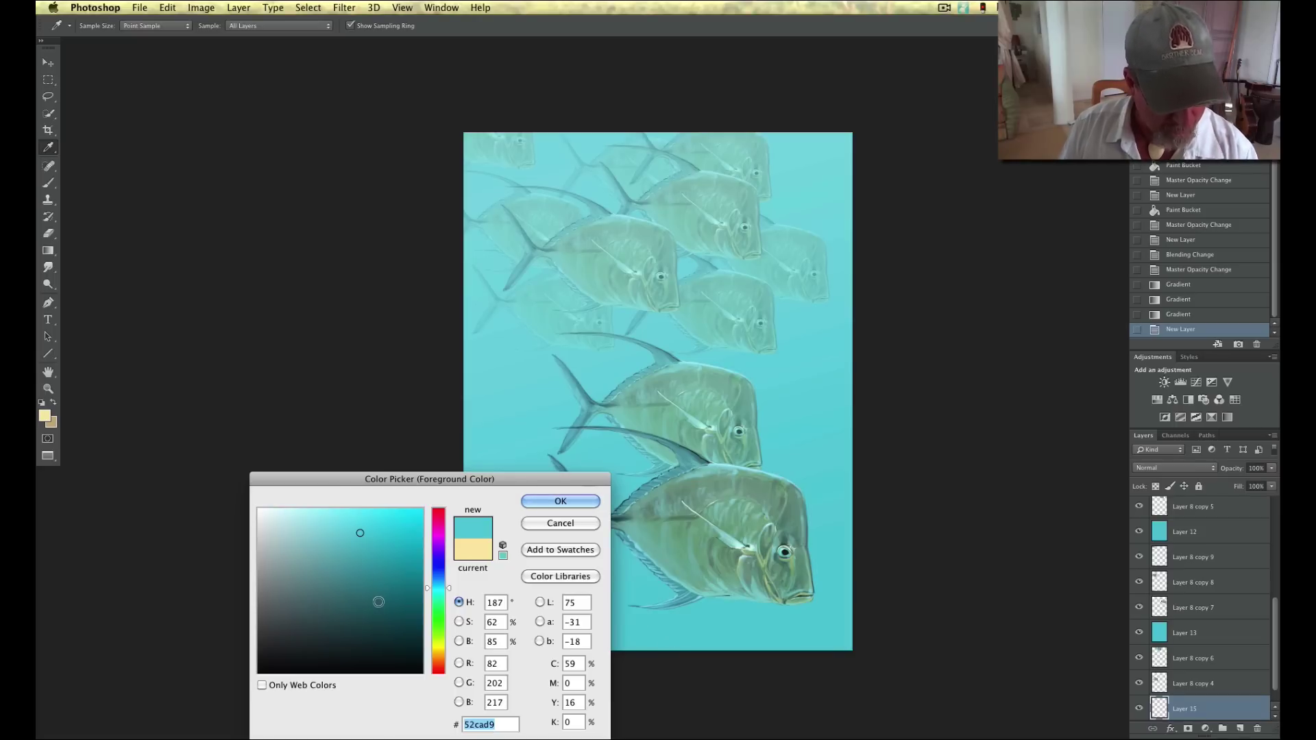
click(381, 610)
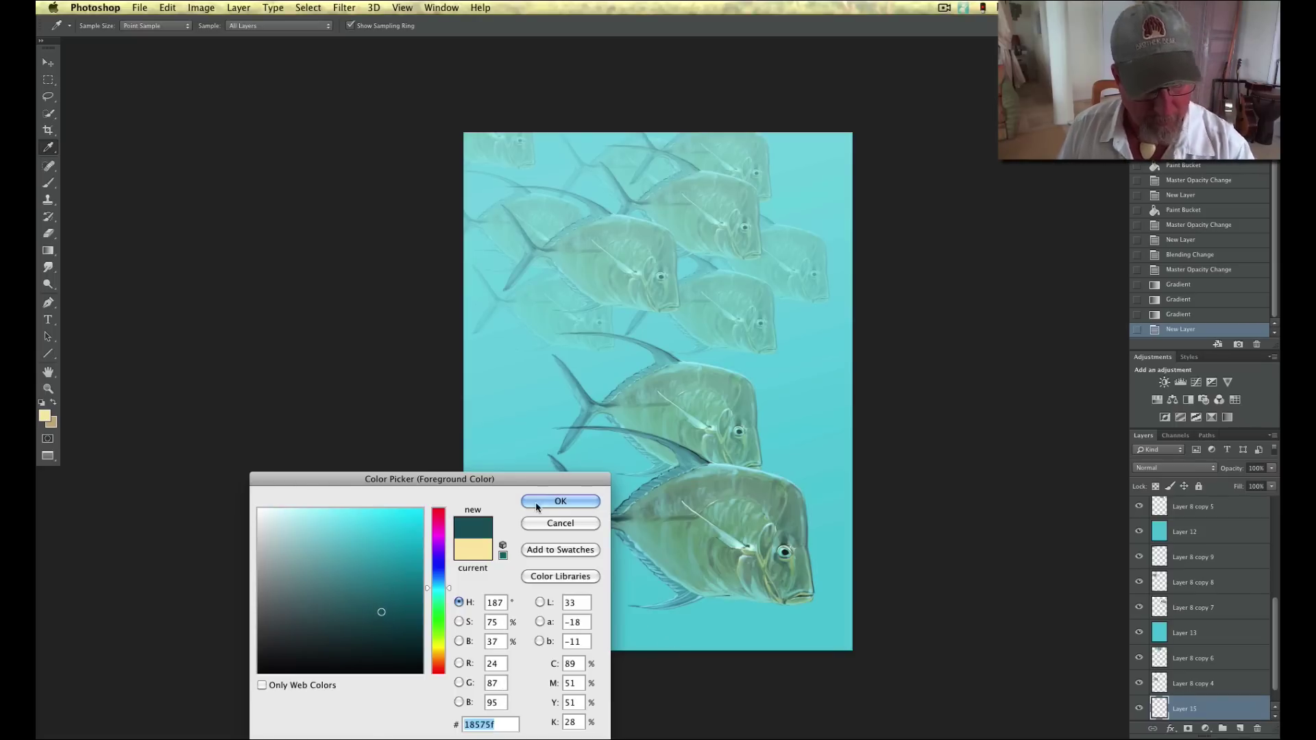
click(538, 502)
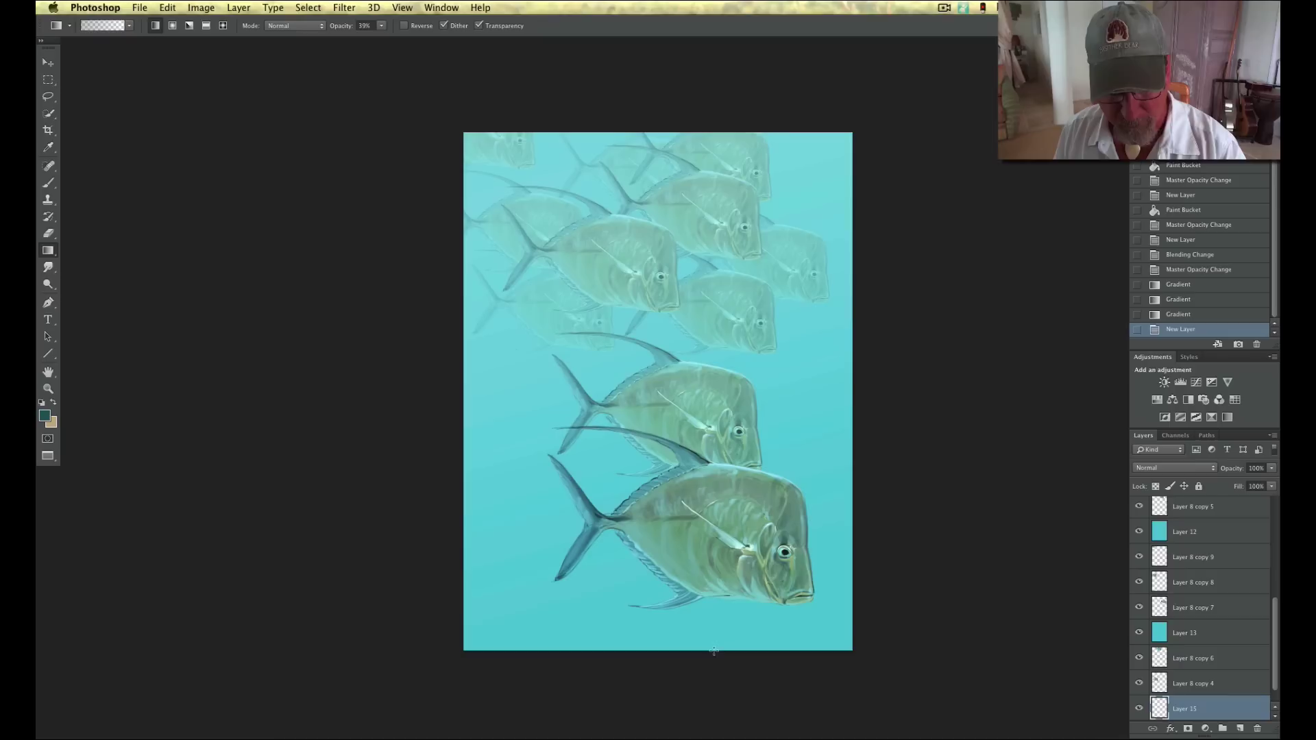
- Build up several overlapping dark teal gradients on Layer 15, fading upward from the canvas's lower part to the middle fish
drag(706, 610, 664, 396)
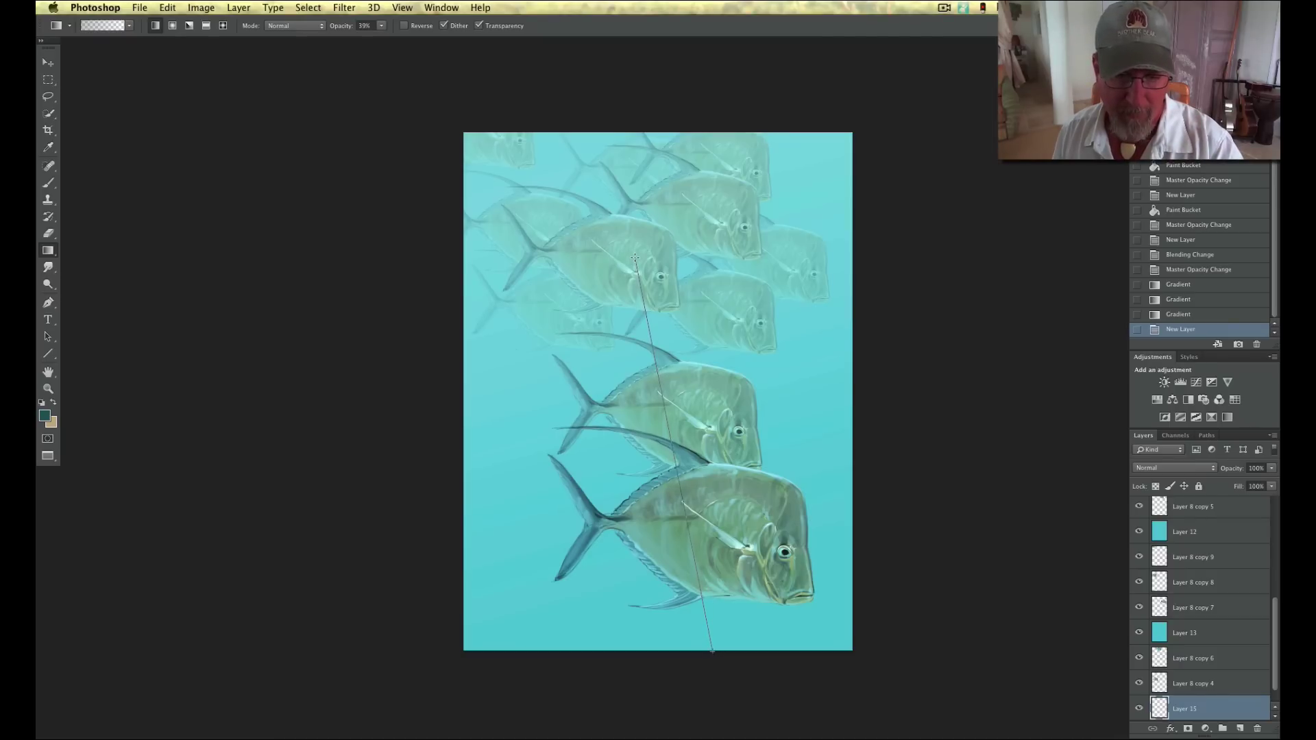
drag(634, 254, 633, 255)
drag(673, 368, 648, 257)
drag(673, 403, 650, 305)
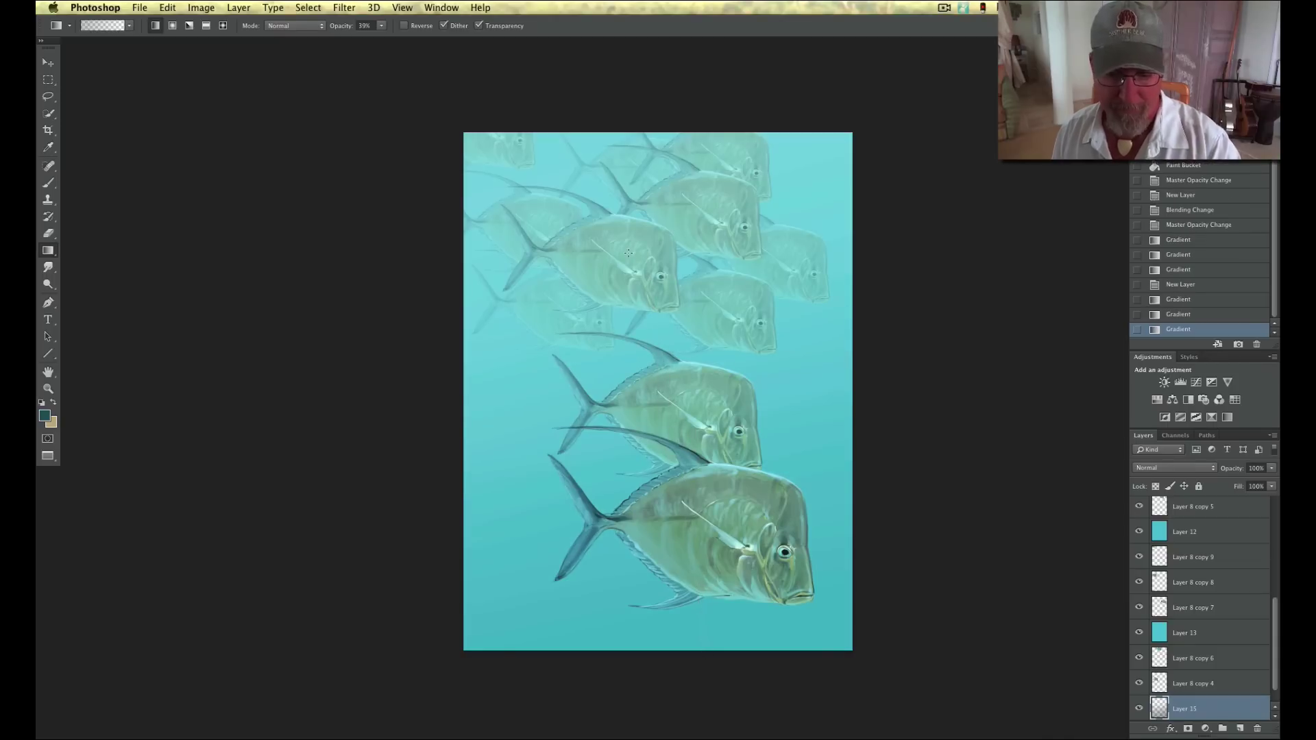
drag(676, 442, 652, 285)
drag(668, 467, 668, 467)
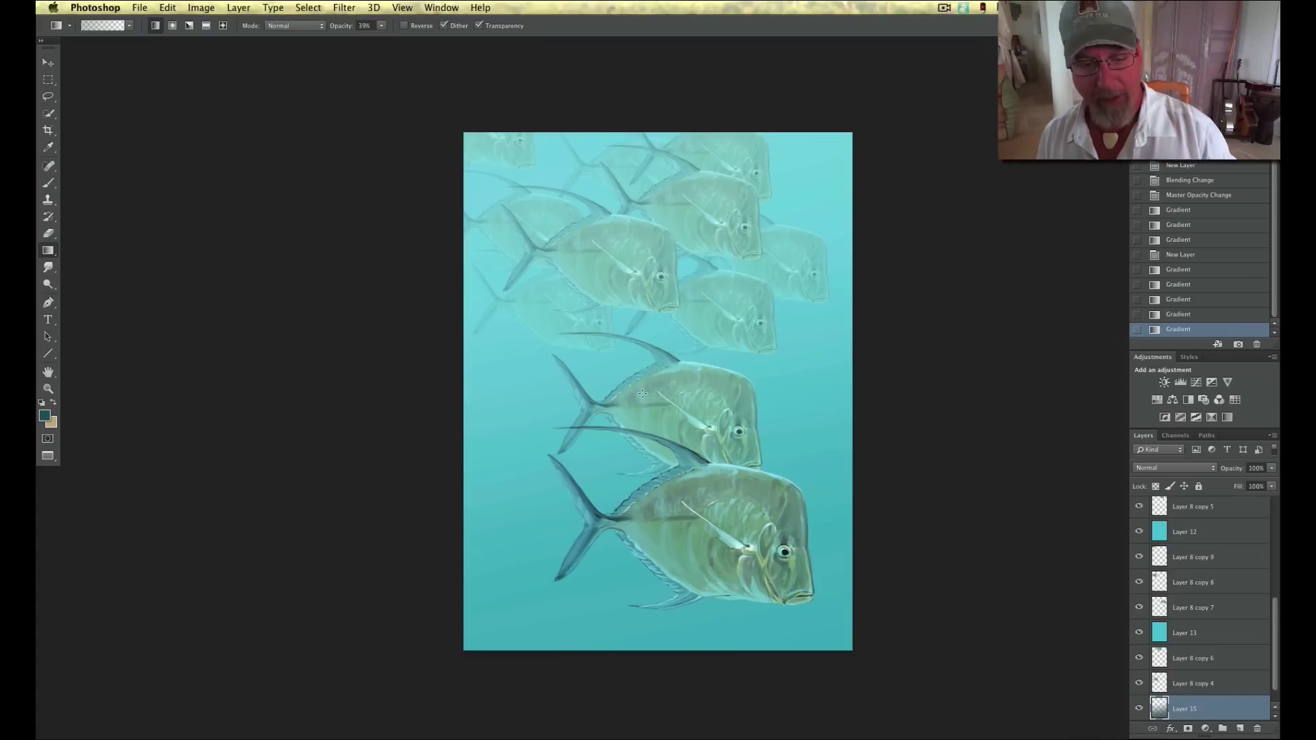
key(super+minus)
key(super+minus)
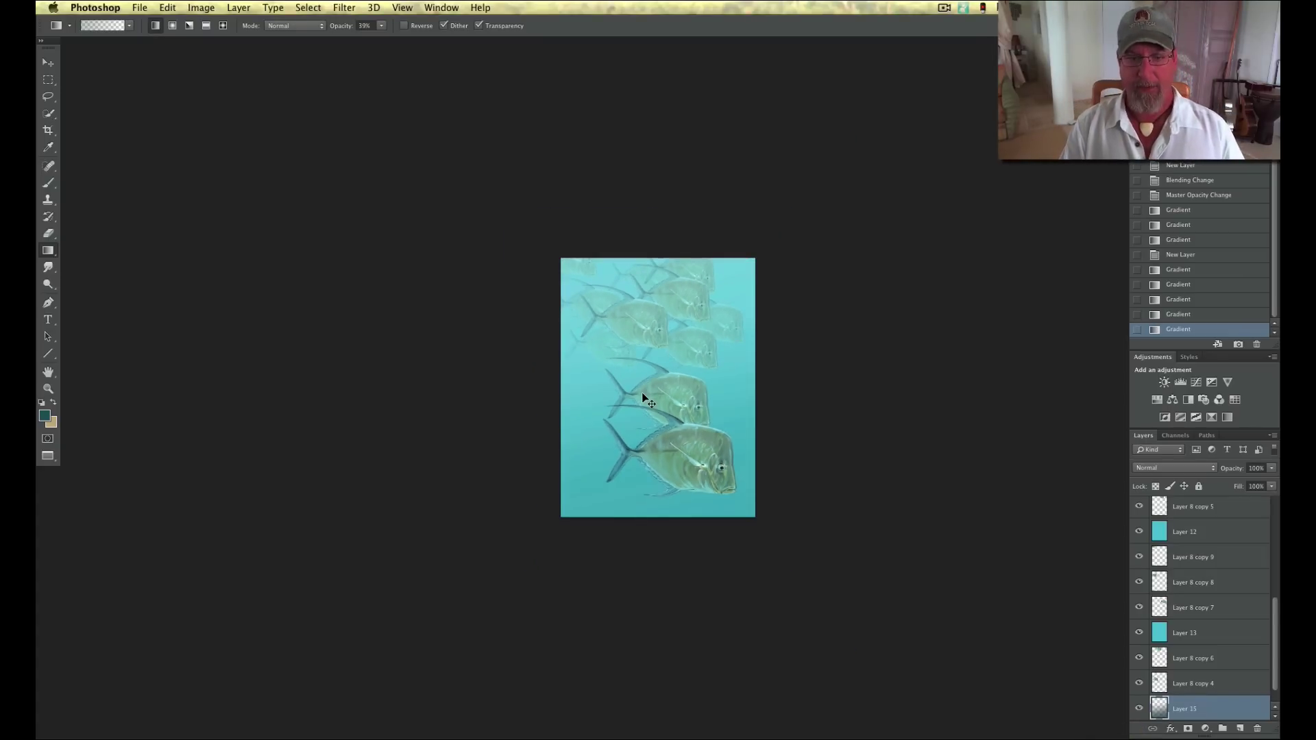
key(super+equal)
key(super+equal)
key(super+equal)
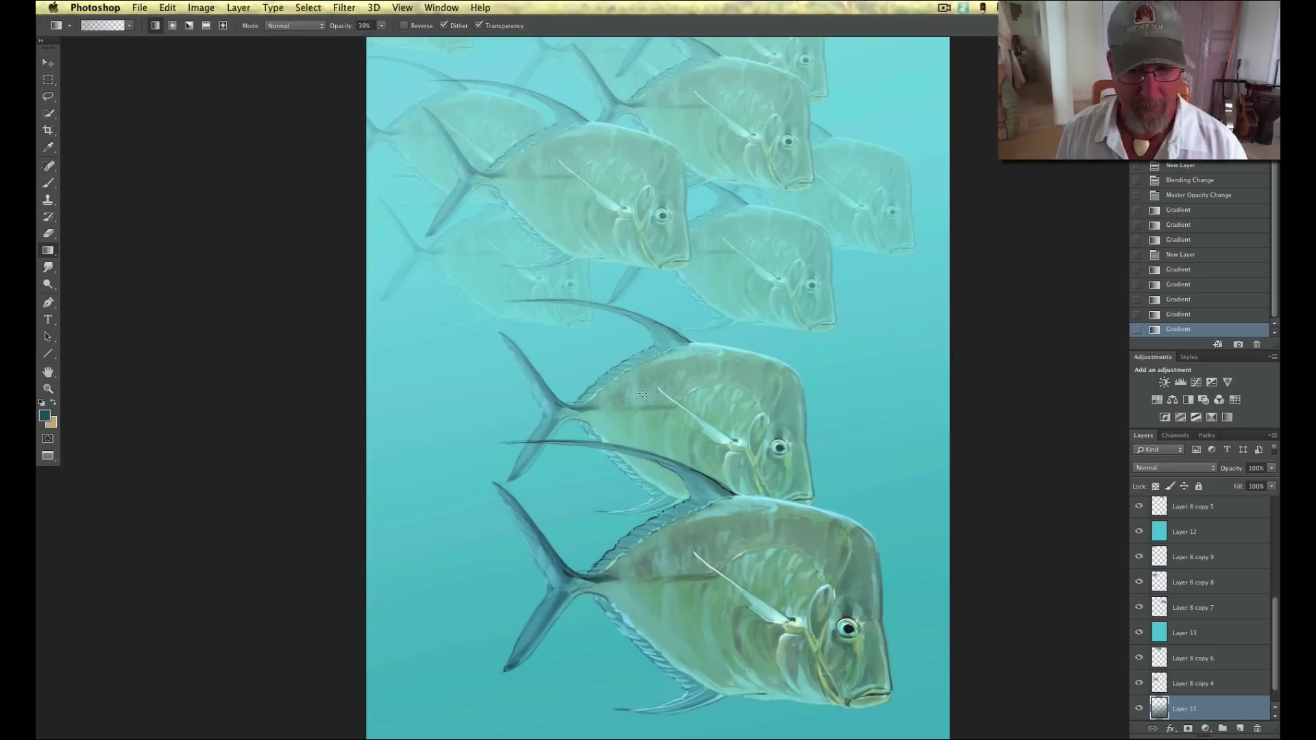
key(super+minus)
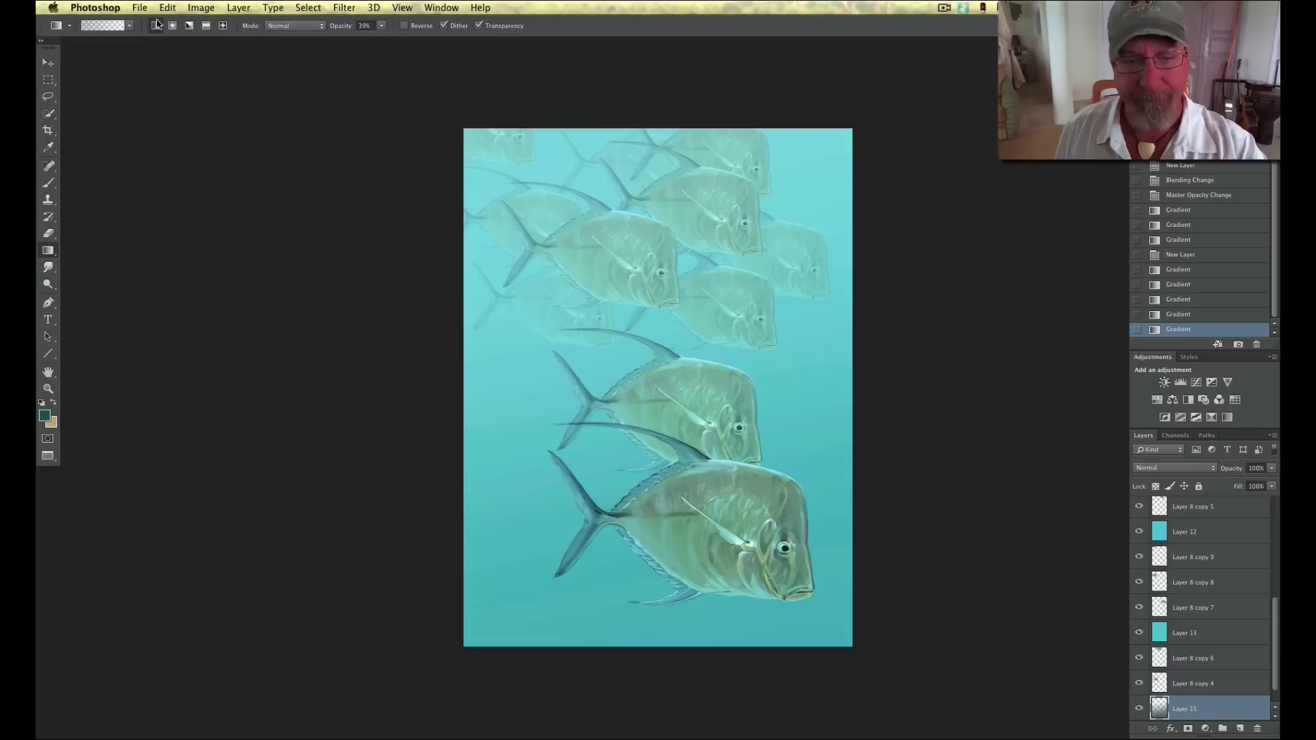
click(236, 8)
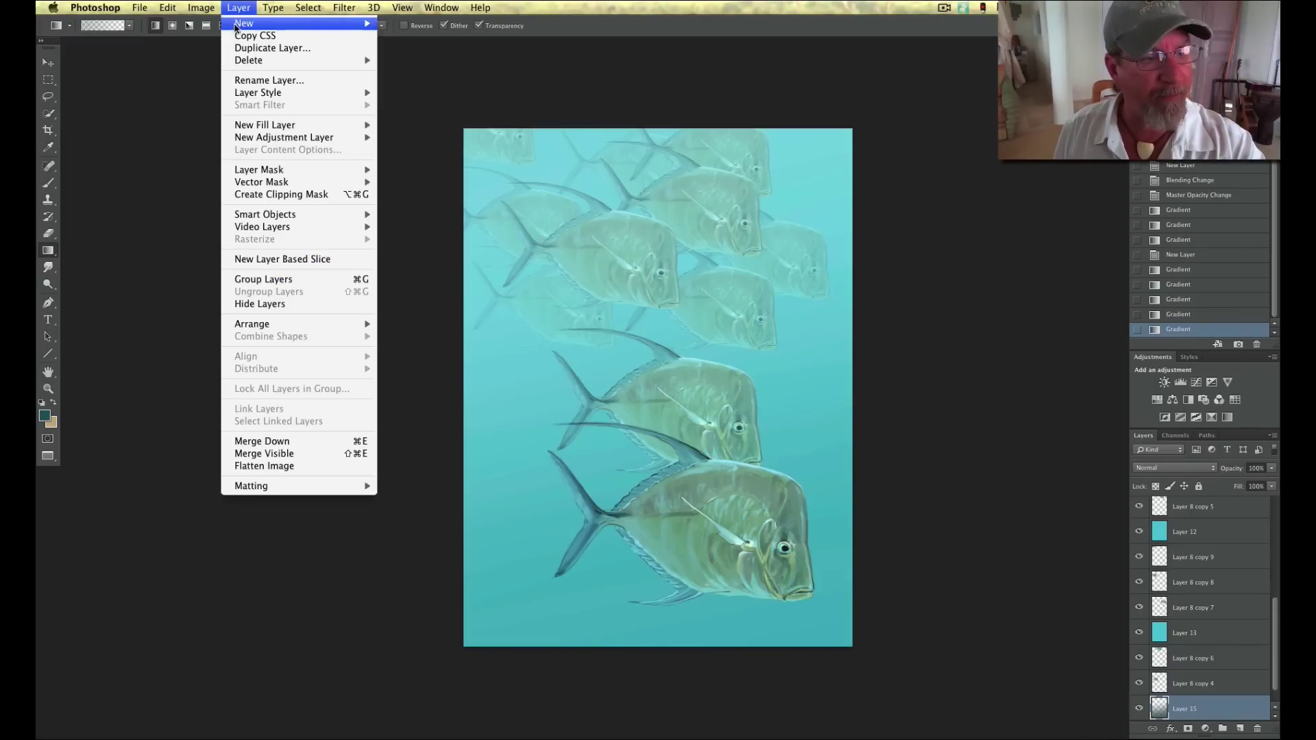
click(252, 467)
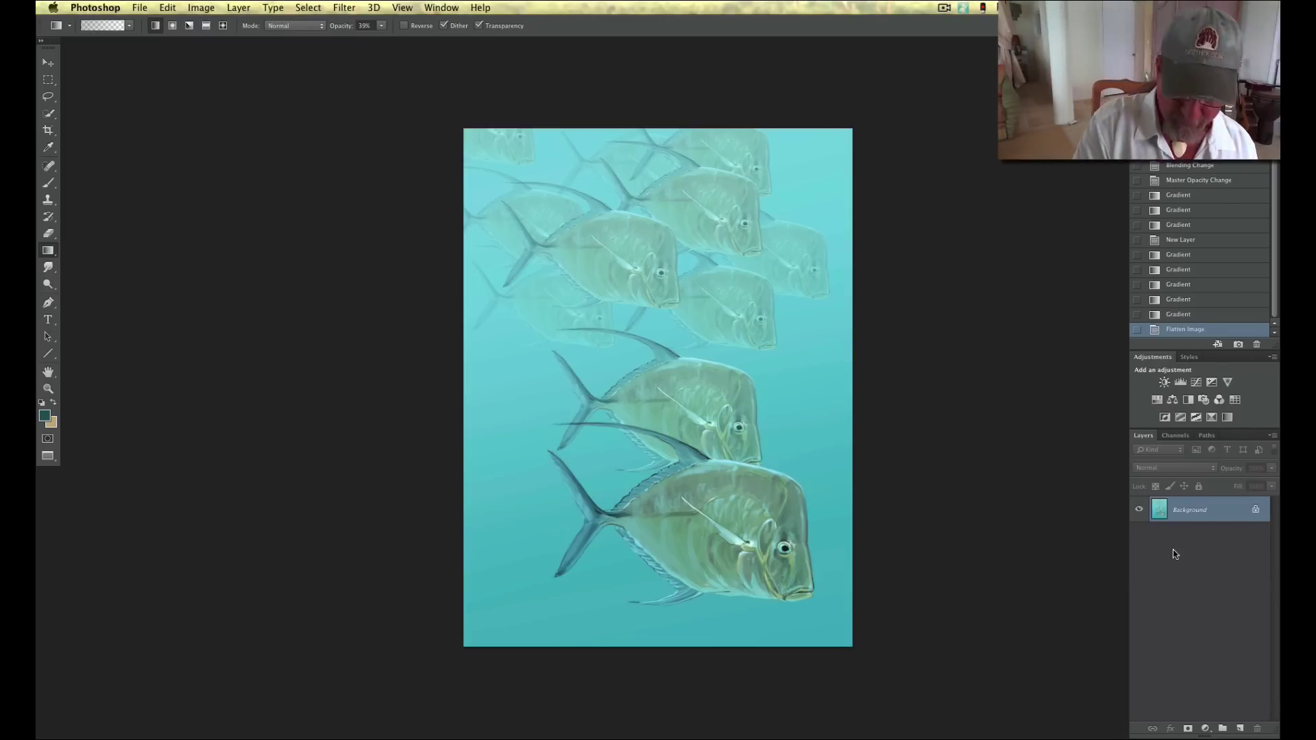
key(super+z)
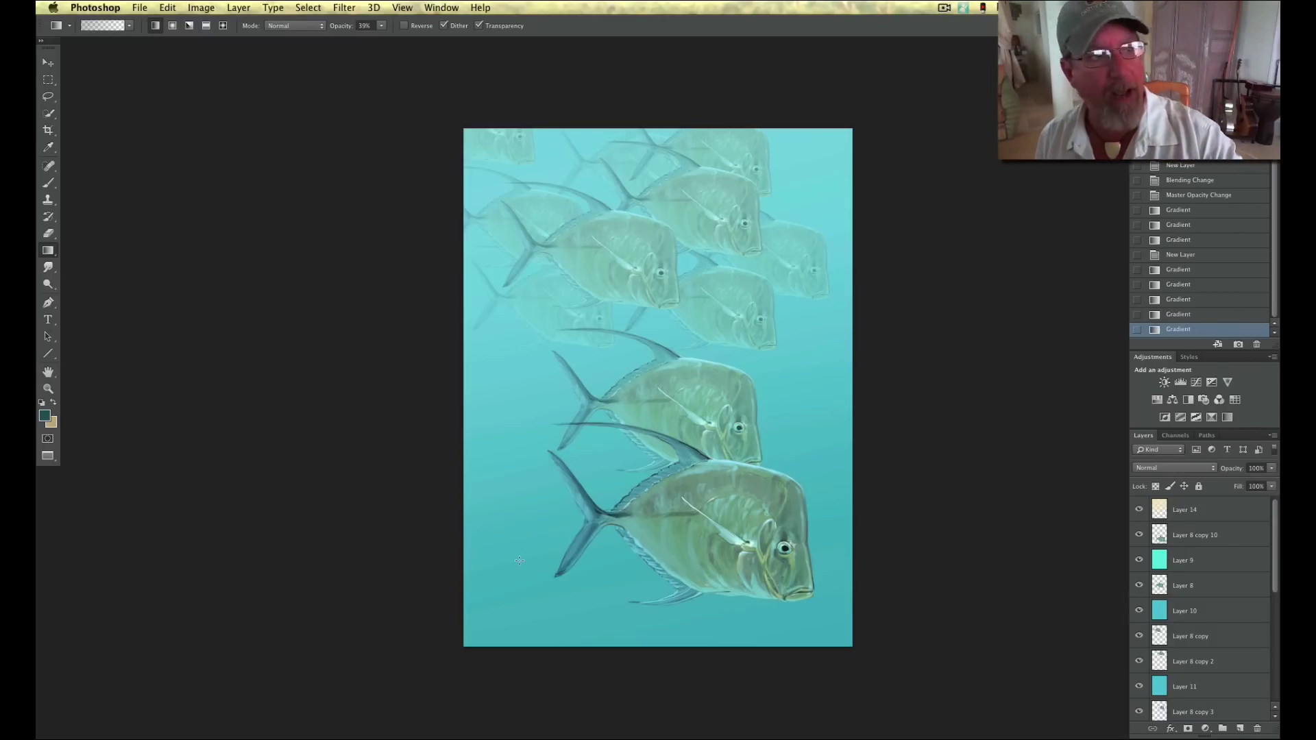
- Flatten all the fish, tint and gradient layers into a single background layer
click(233, 10)
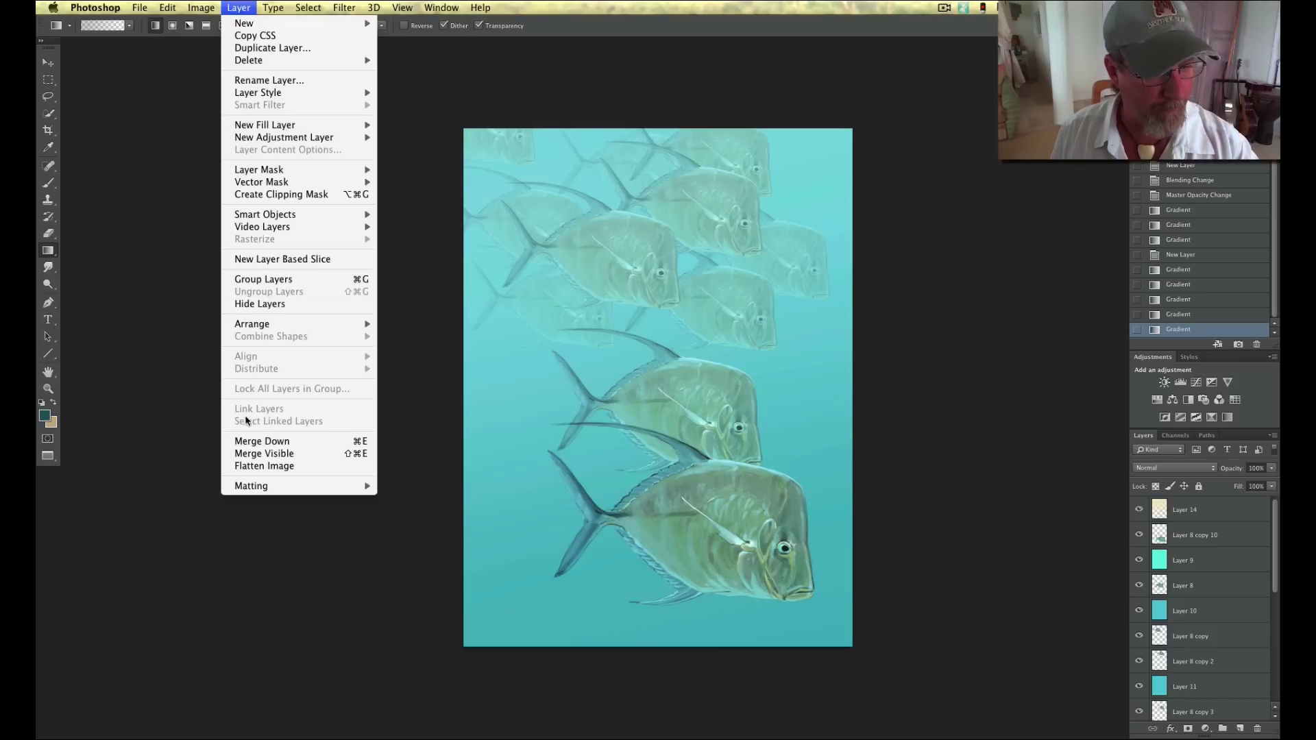
click(245, 465)
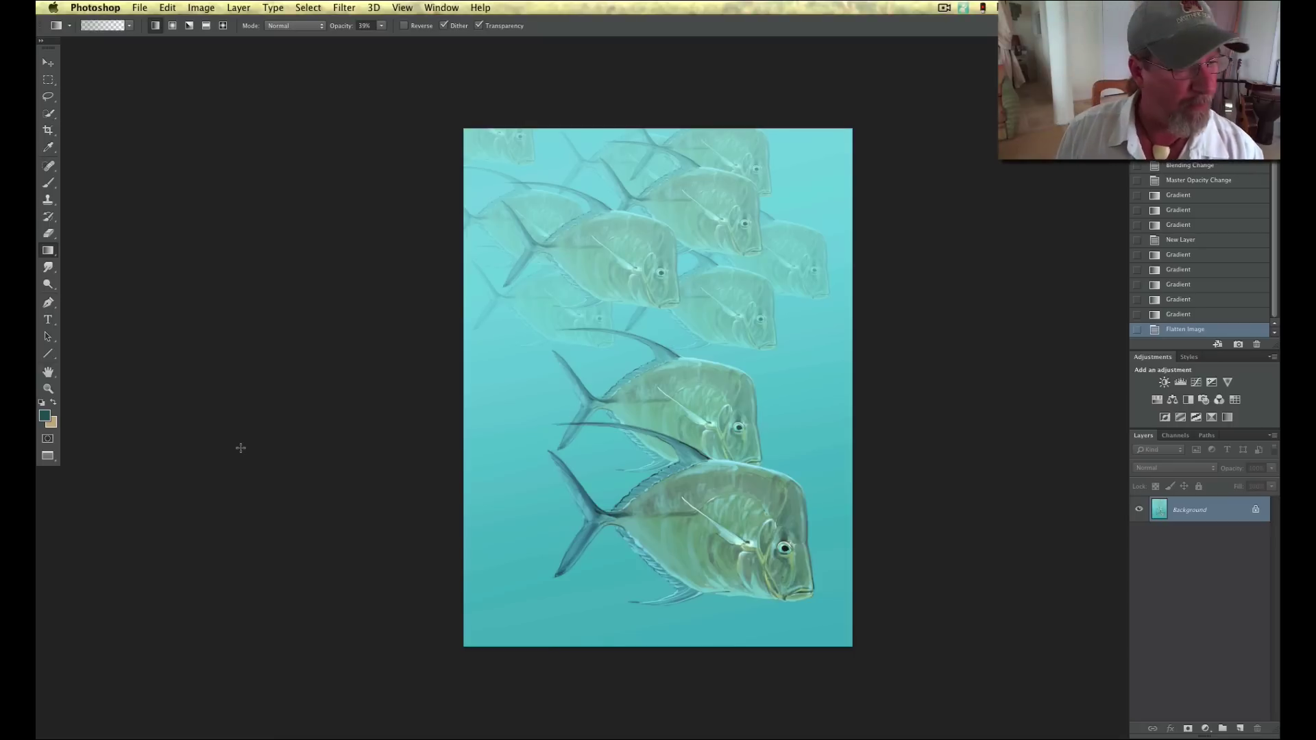
- Choose the irregular textured brush preset labelled 91 for the Brush tool and set its size to 1200 px
click(49, 184)
click(101, 25)
click(291, 298)
click(169, 68)
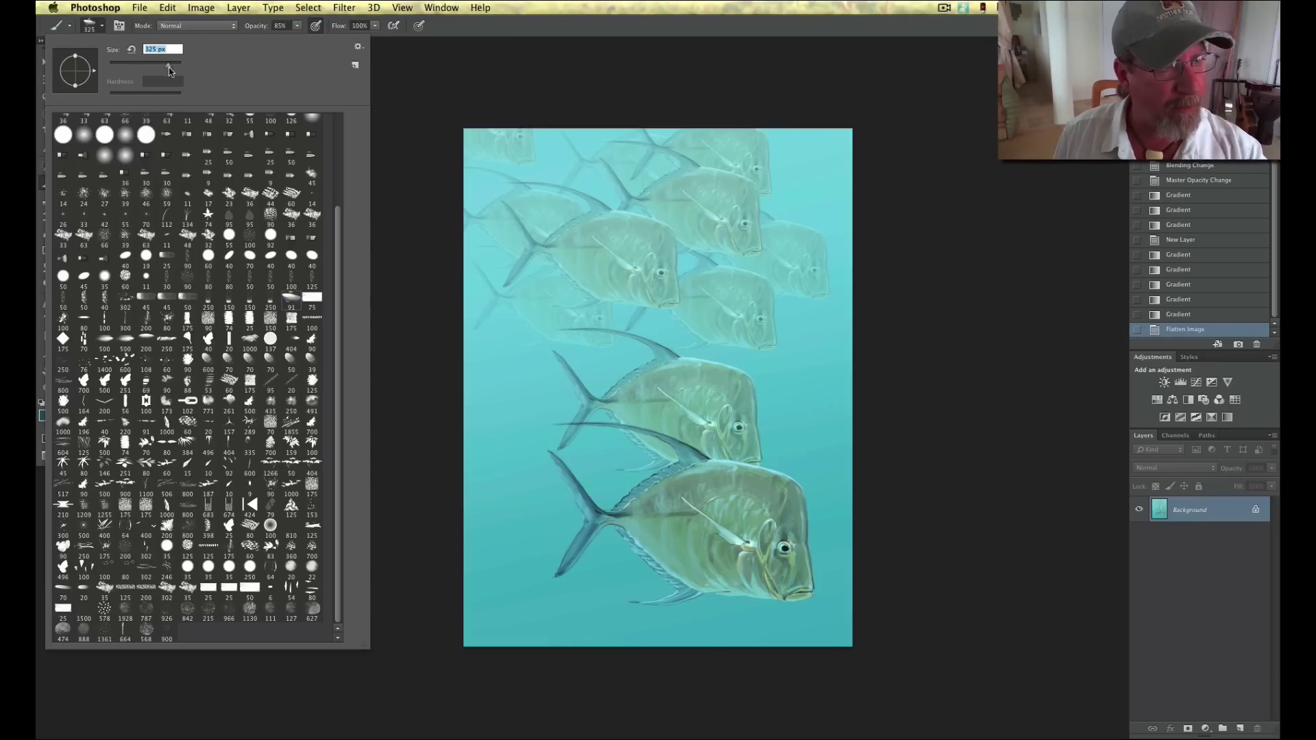
click(175, 66)
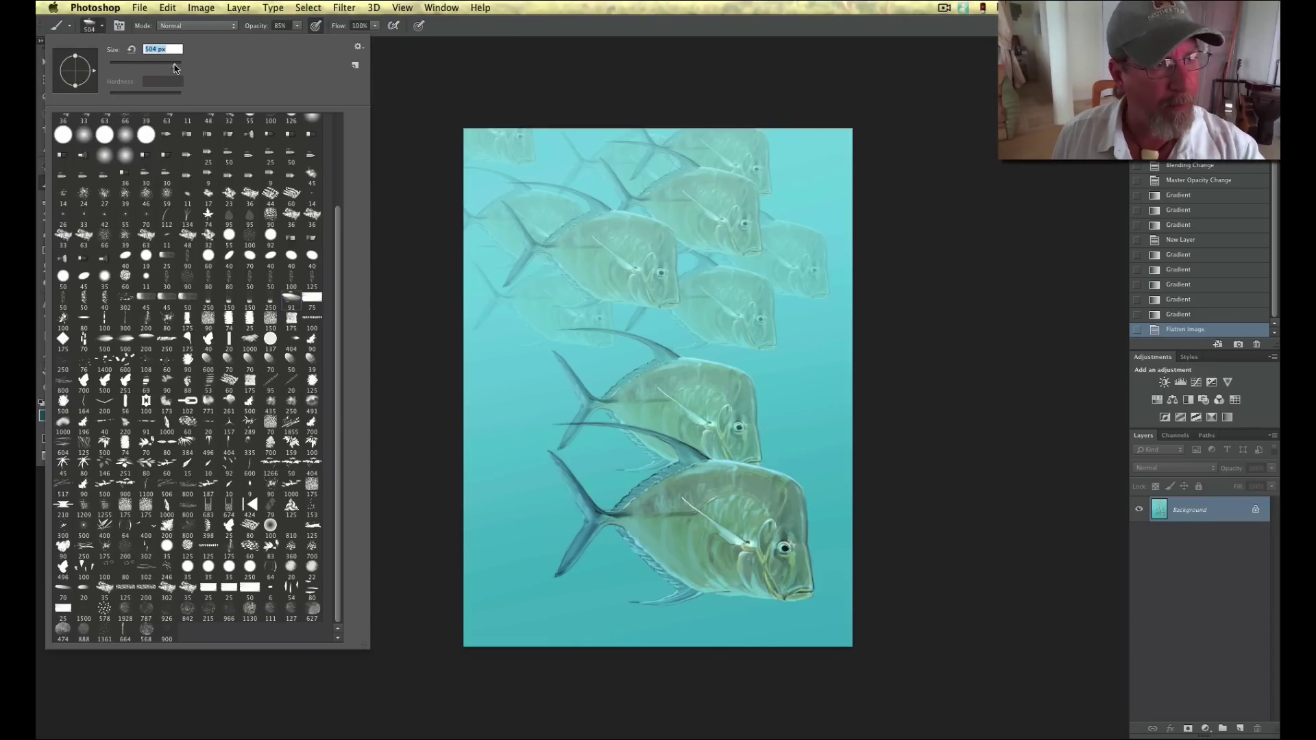
click(176, 65)
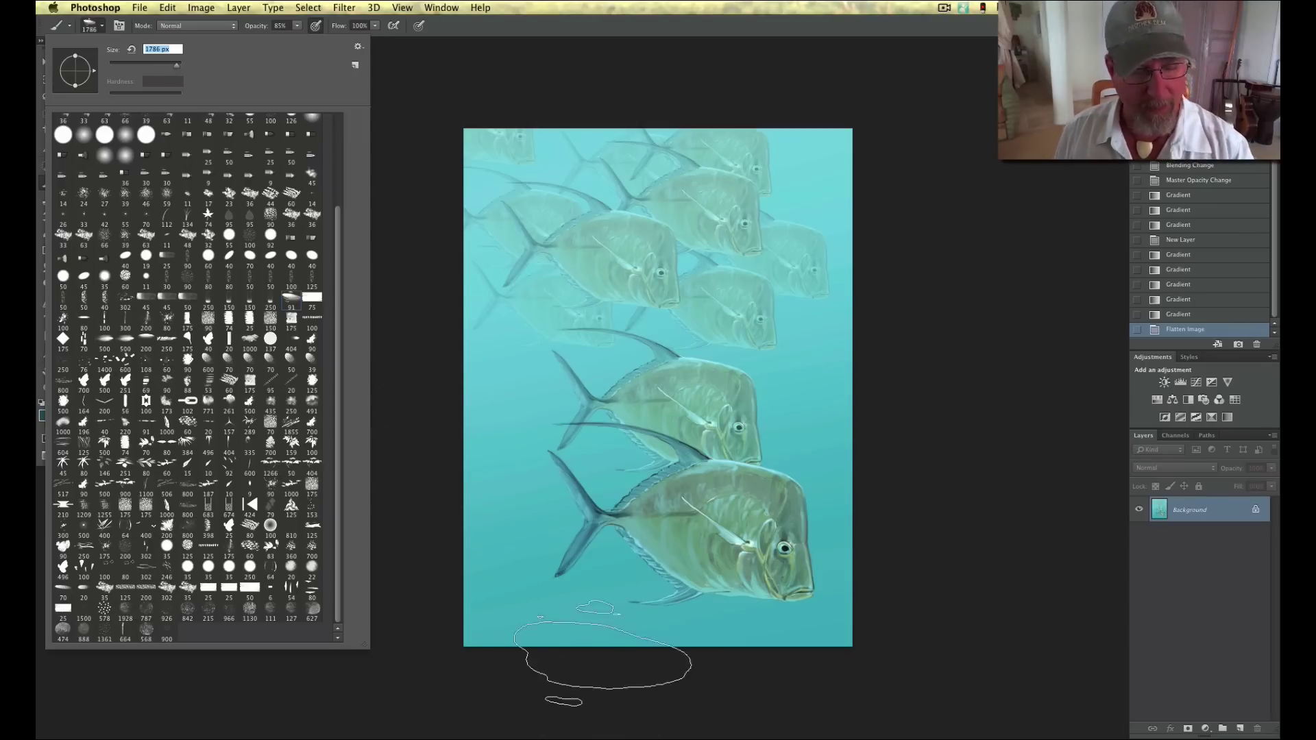
click(131, 50)
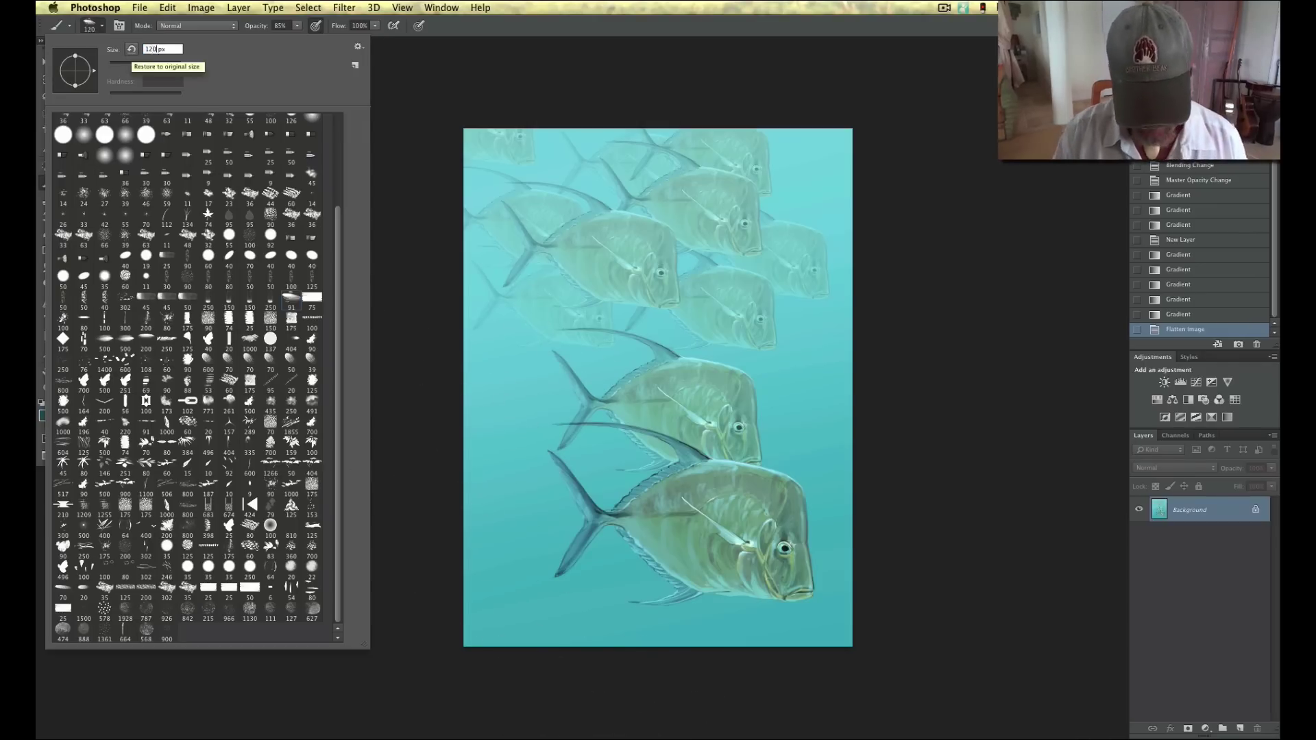
key(Return)
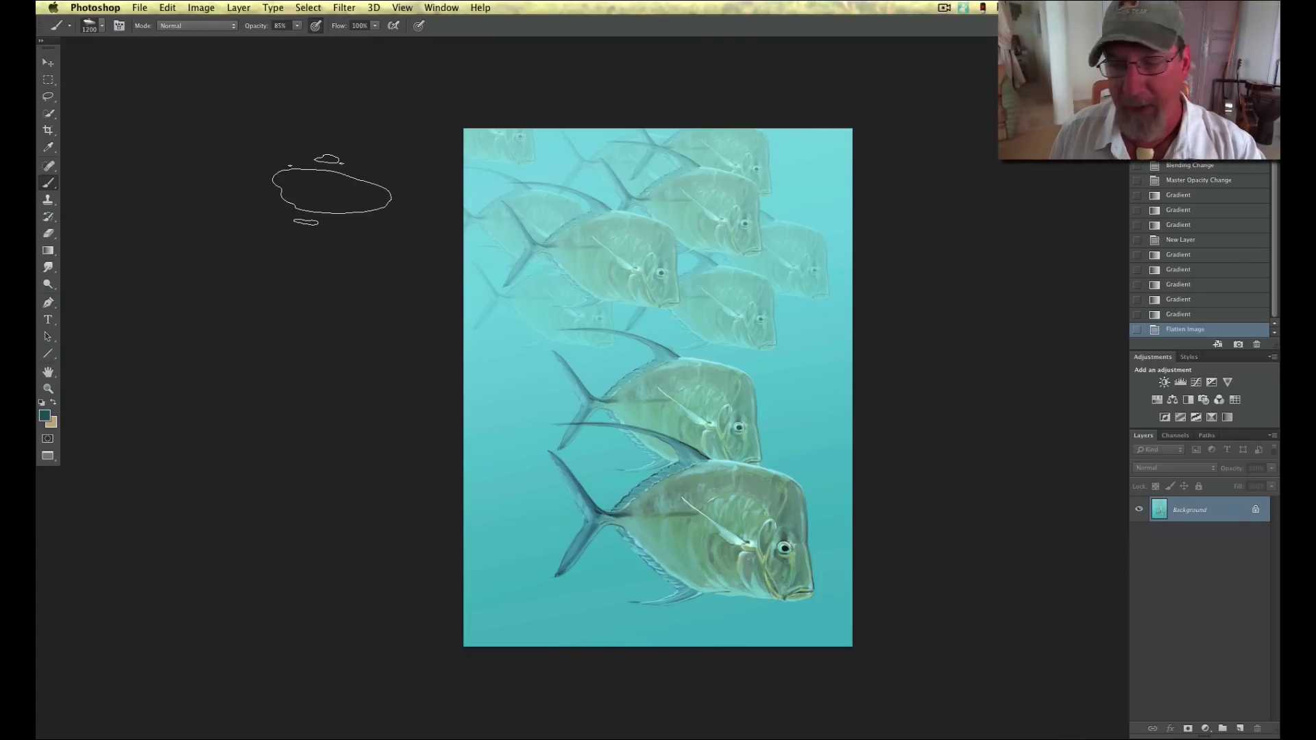
- Duplicate the Background layer, and lower the brush's opacity and change its blending mode for painting on the copy
drag(1197, 516, 1240, 728)
drag(296, 27, 252, 46)
click(195, 25)
click(170, 141)
- Set the foreground colour to the pale yellow #fce6ab for painting light
click(44, 415)
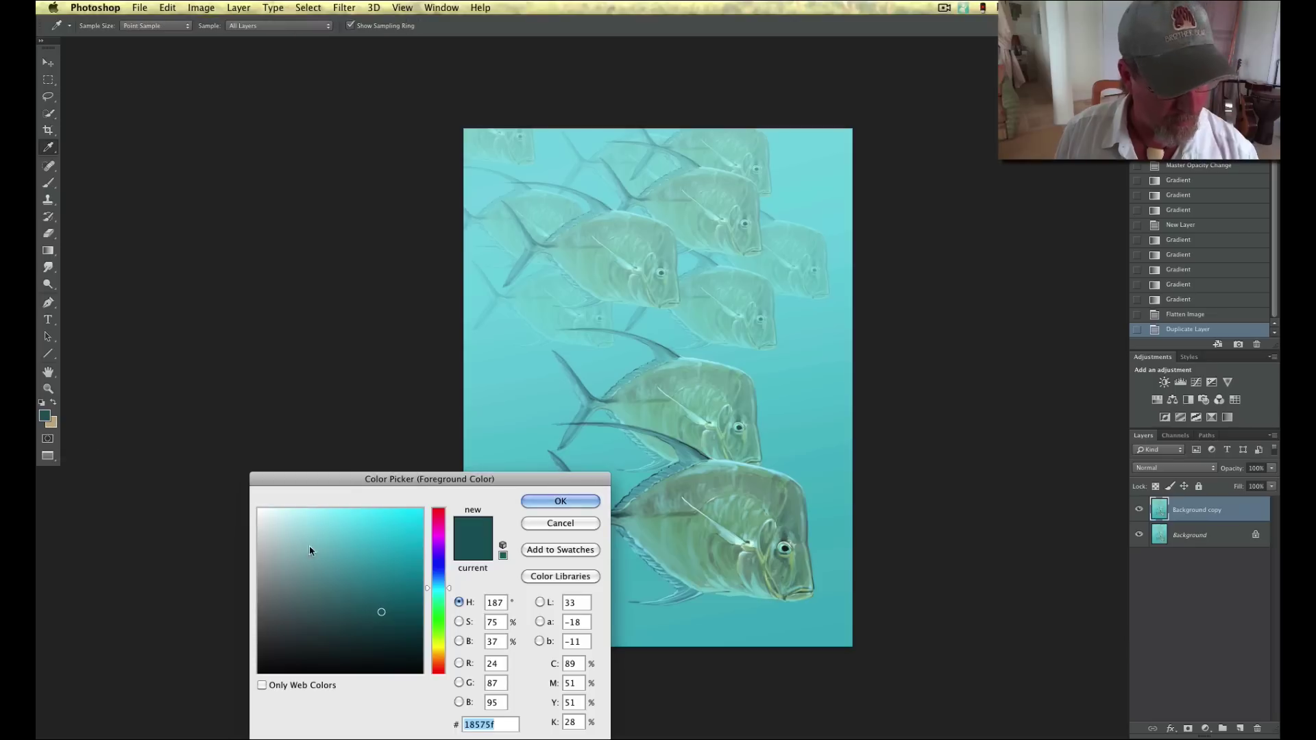
click(434, 653)
click(310, 511)
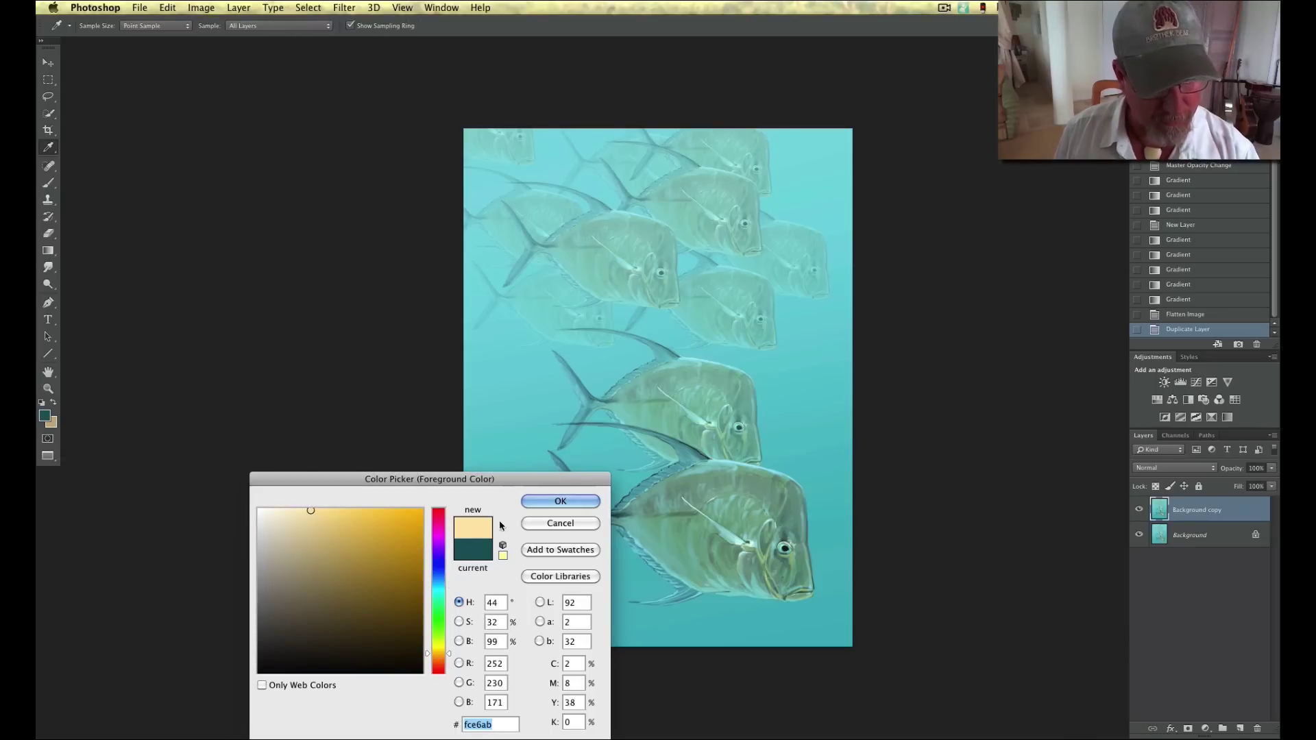
click(539, 507)
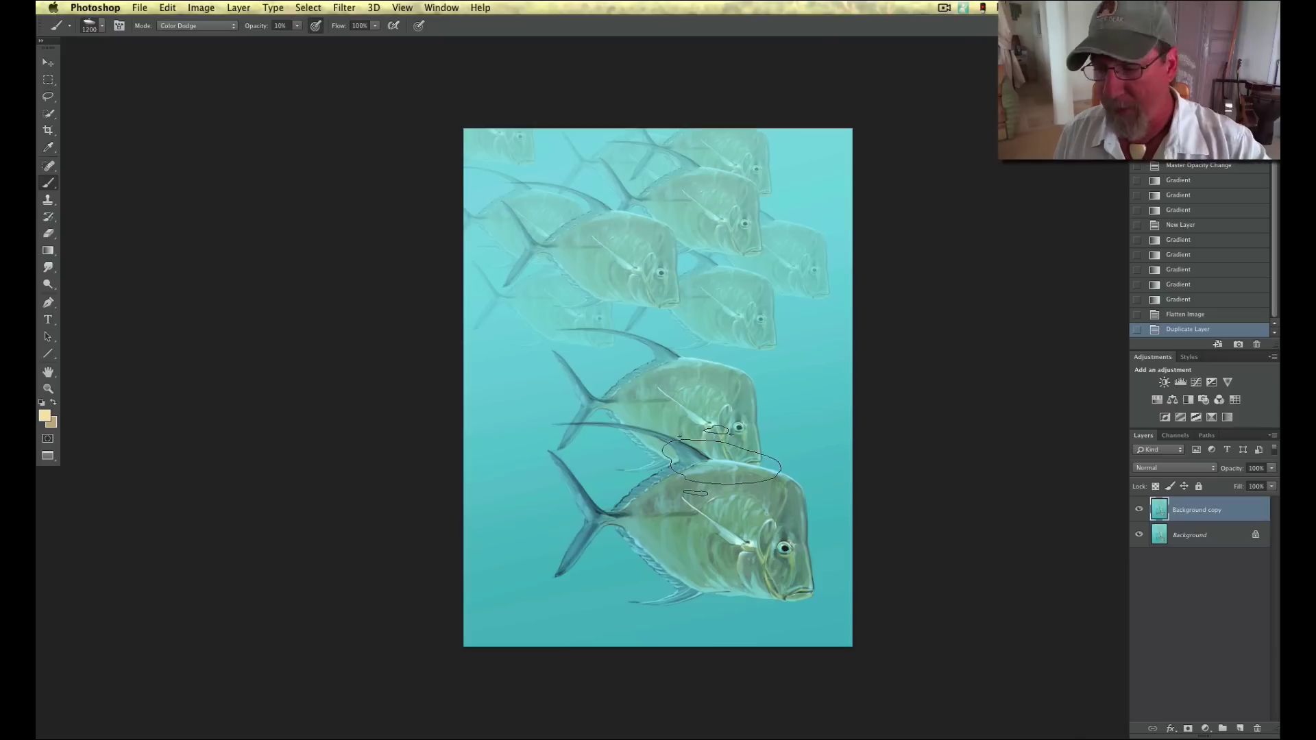
- Brush three faint Color Dodge light rays at 10% opacity down the water beside the upper-right fish on the Background copy layer
click(801, 219)
click(823, 372)
click(831, 245)
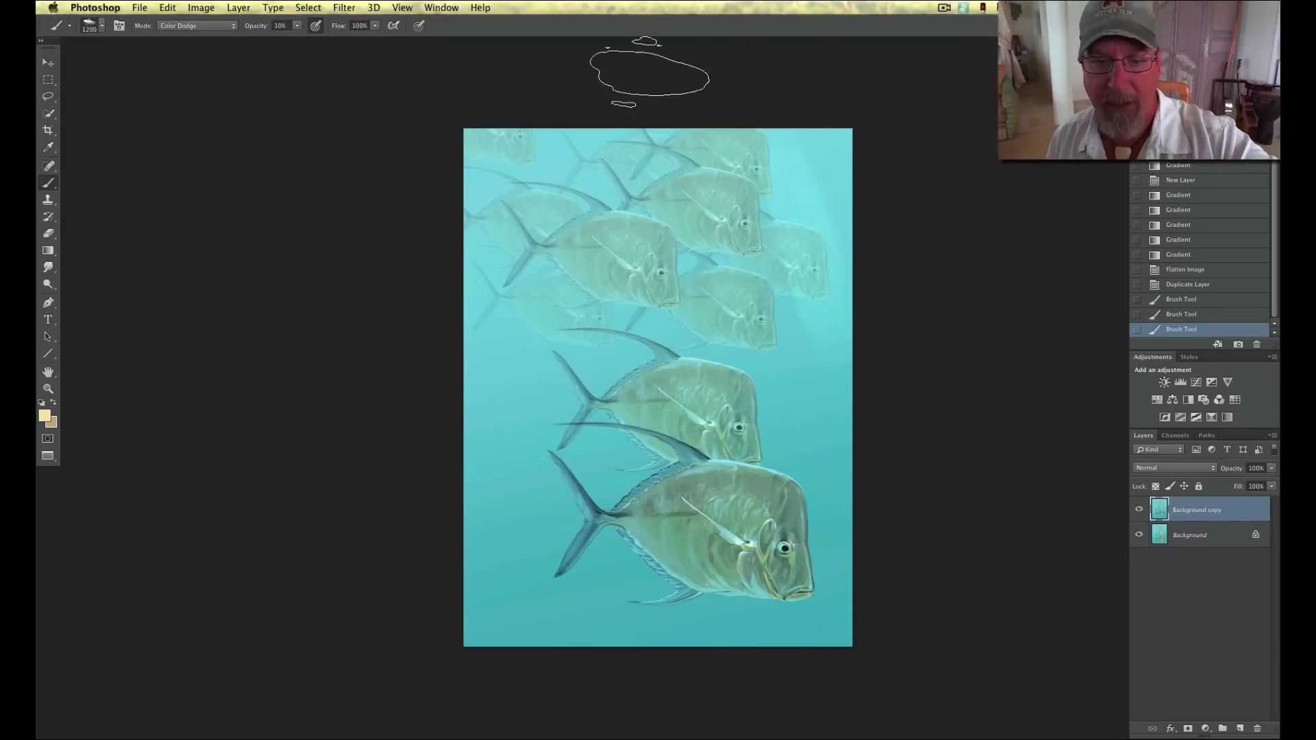
- Set the brush opacity to 7% and paint more soft light rays through the right and middle of the canvas
click(297, 26)
drag(297, 42, 301, 44)
click(837, 598)
click(749, 367)
click(656, 329)
click(655, 442)
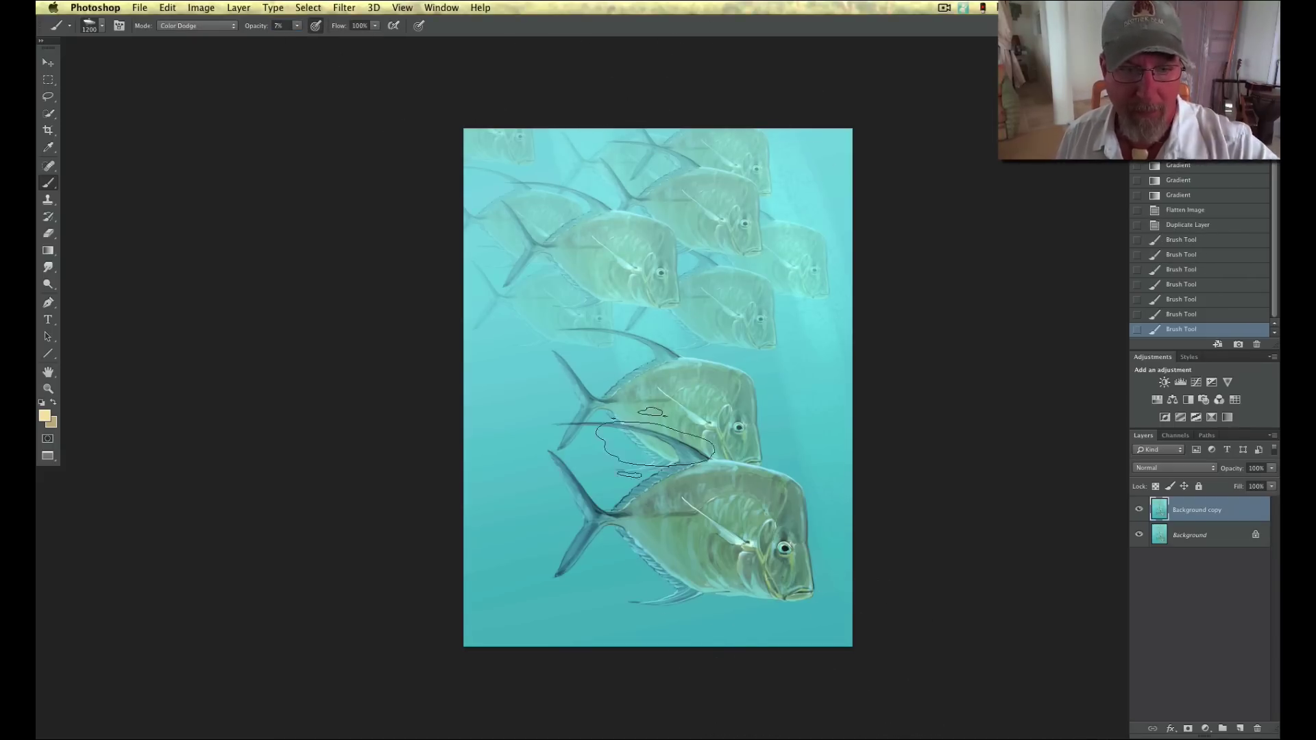
- Extend the soft light rays through the centre and down the open water on the canvas's left side
click(669, 611)
click(665, 611)
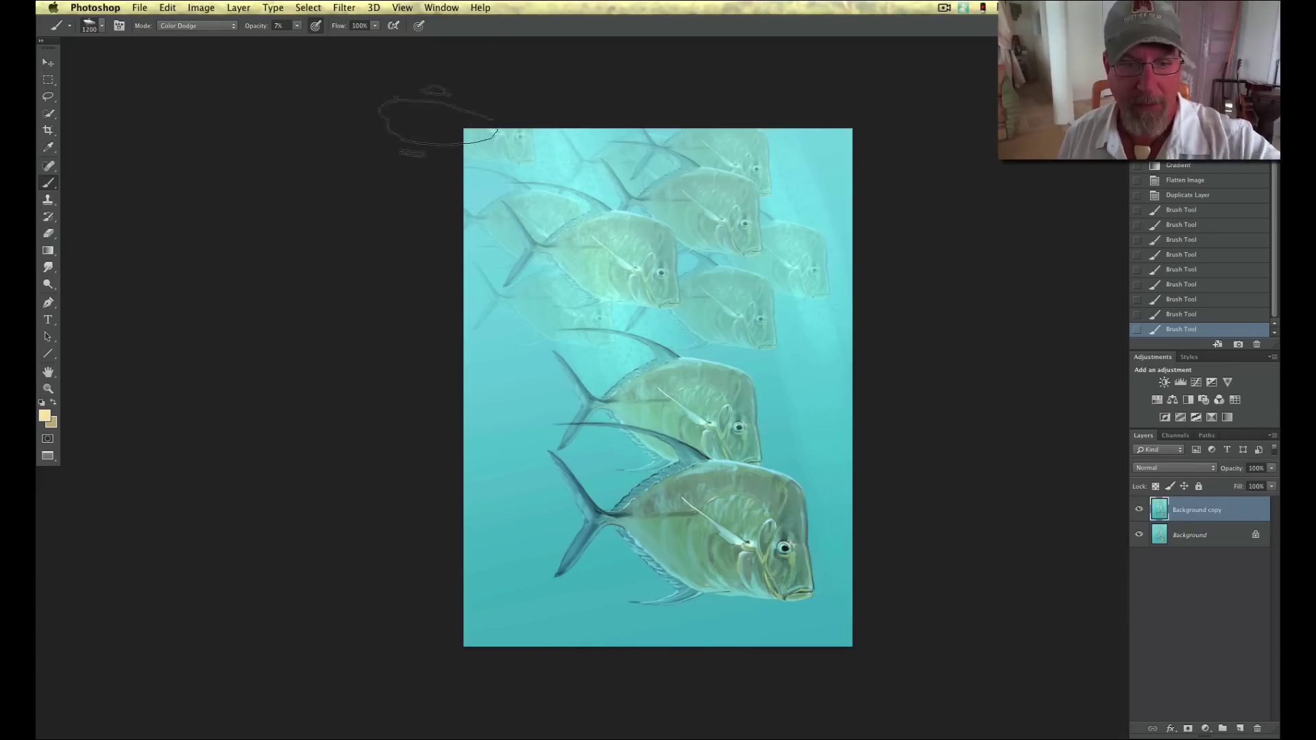
click(582, 560)
click(550, 446)
click(495, 420)
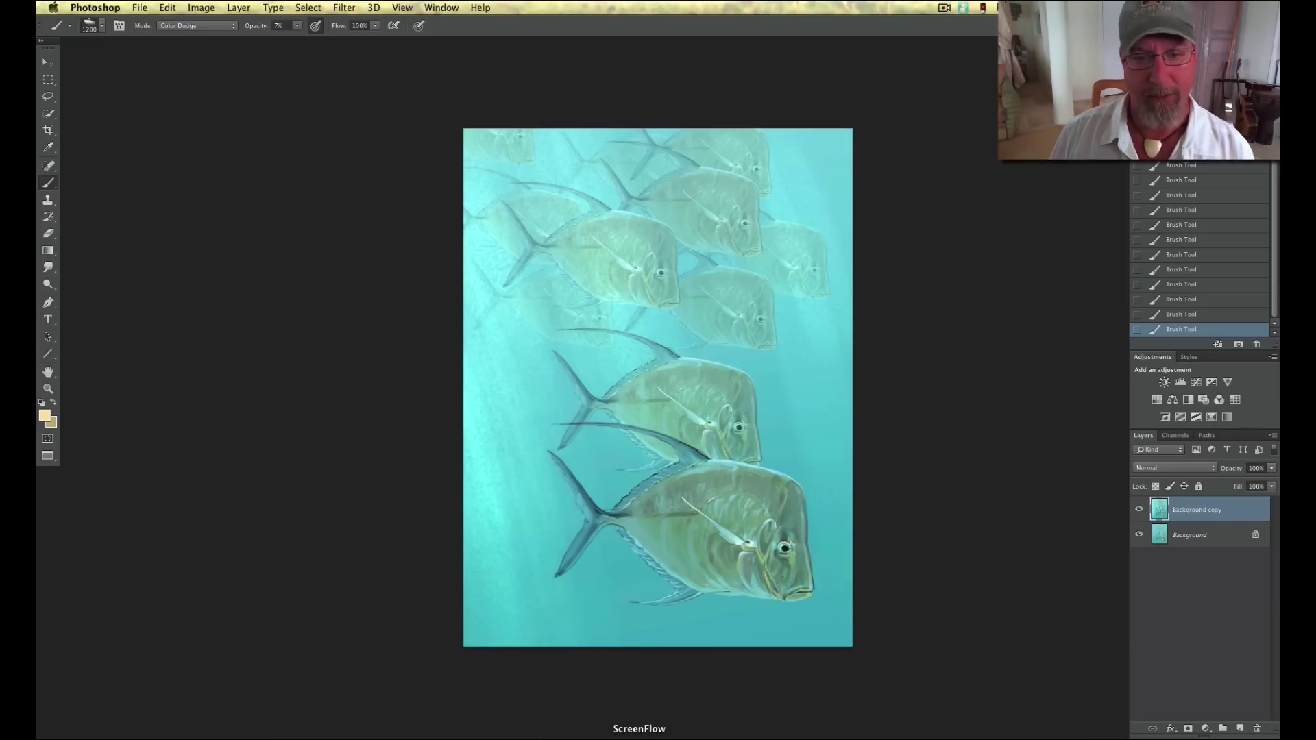
- Lower the Background copy layer's opacity to 45% and merge it with the Background layer
click(1271, 468)
mouse_move(1272, 481)
mouse_down()
mouse_move(1241, 486)
mouse_move(1240, 507)
mouse_up()
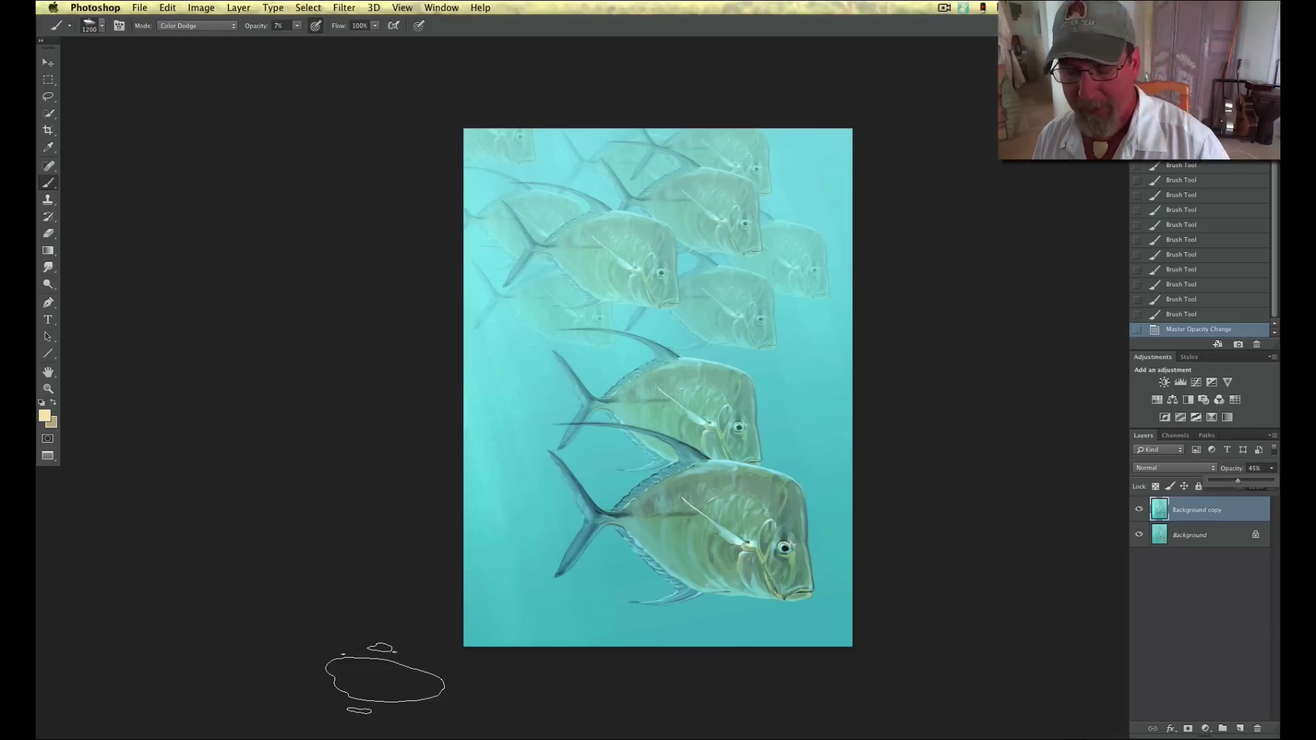
click(1204, 511)
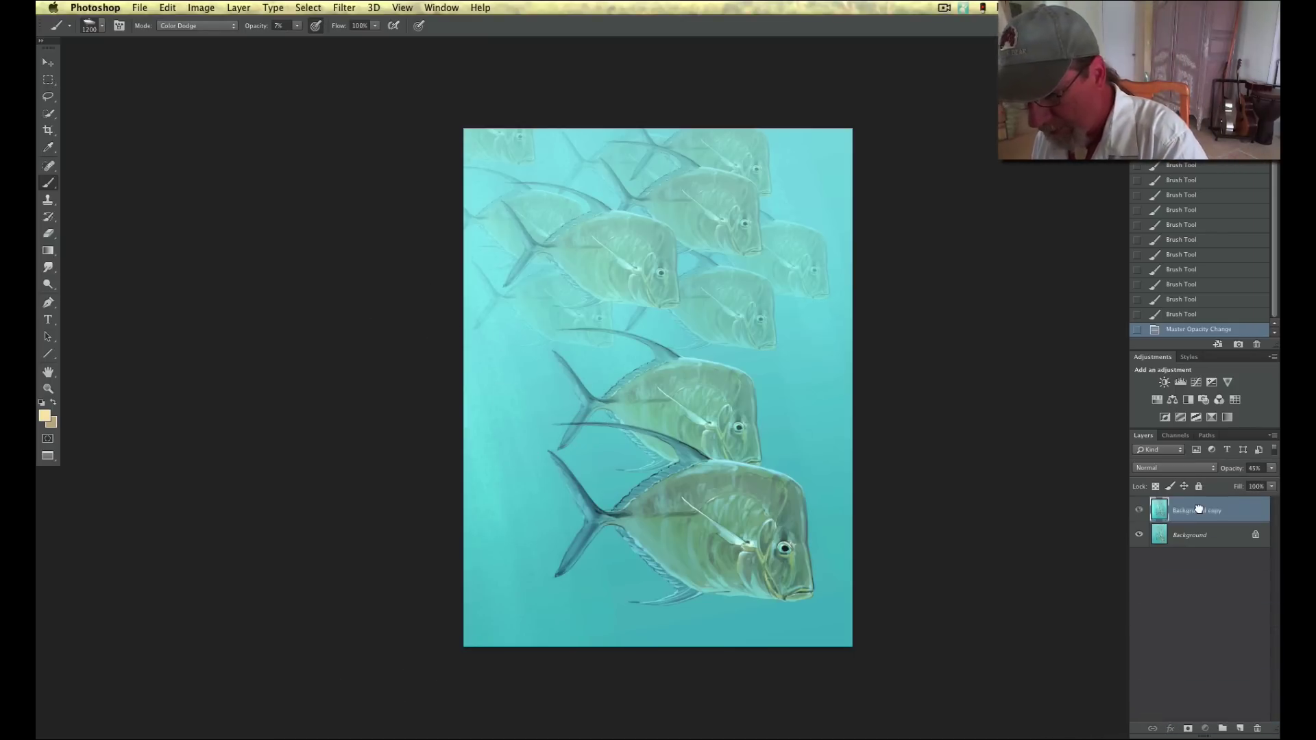
shift+click(1178, 538)
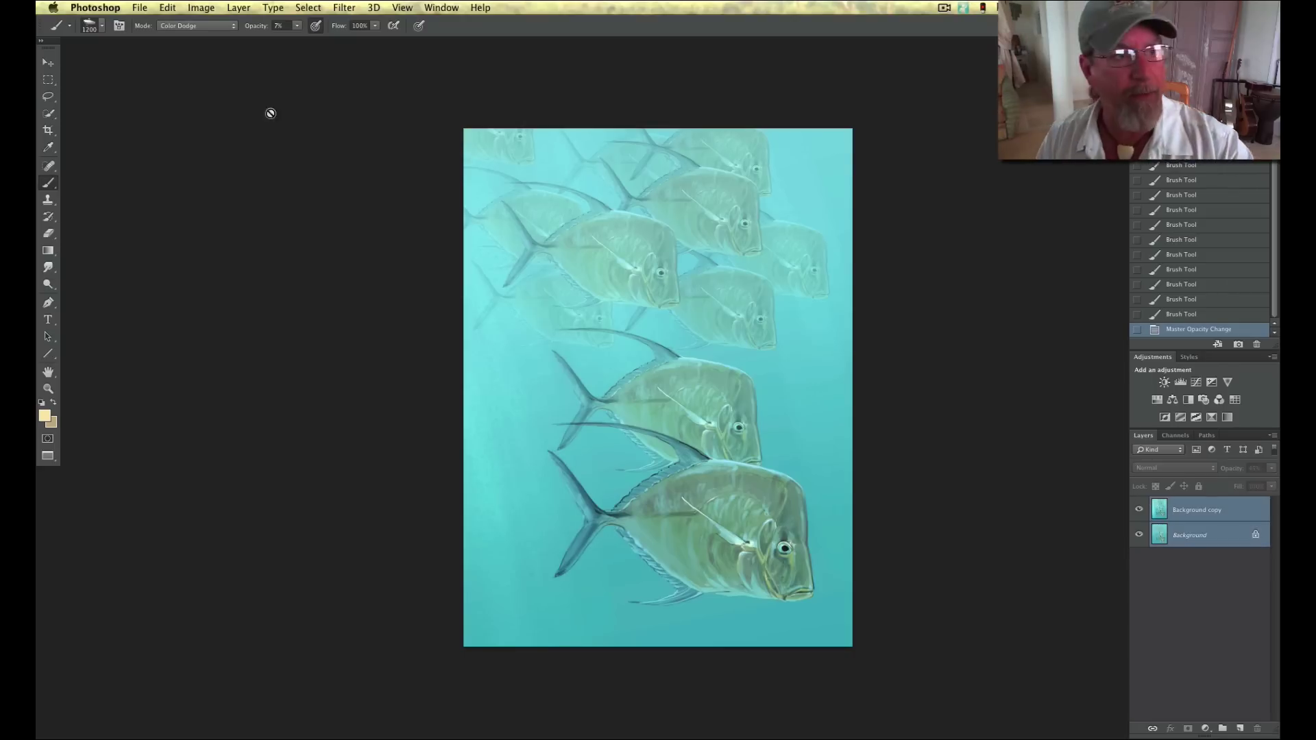
click(239, 8)
click(284, 437)
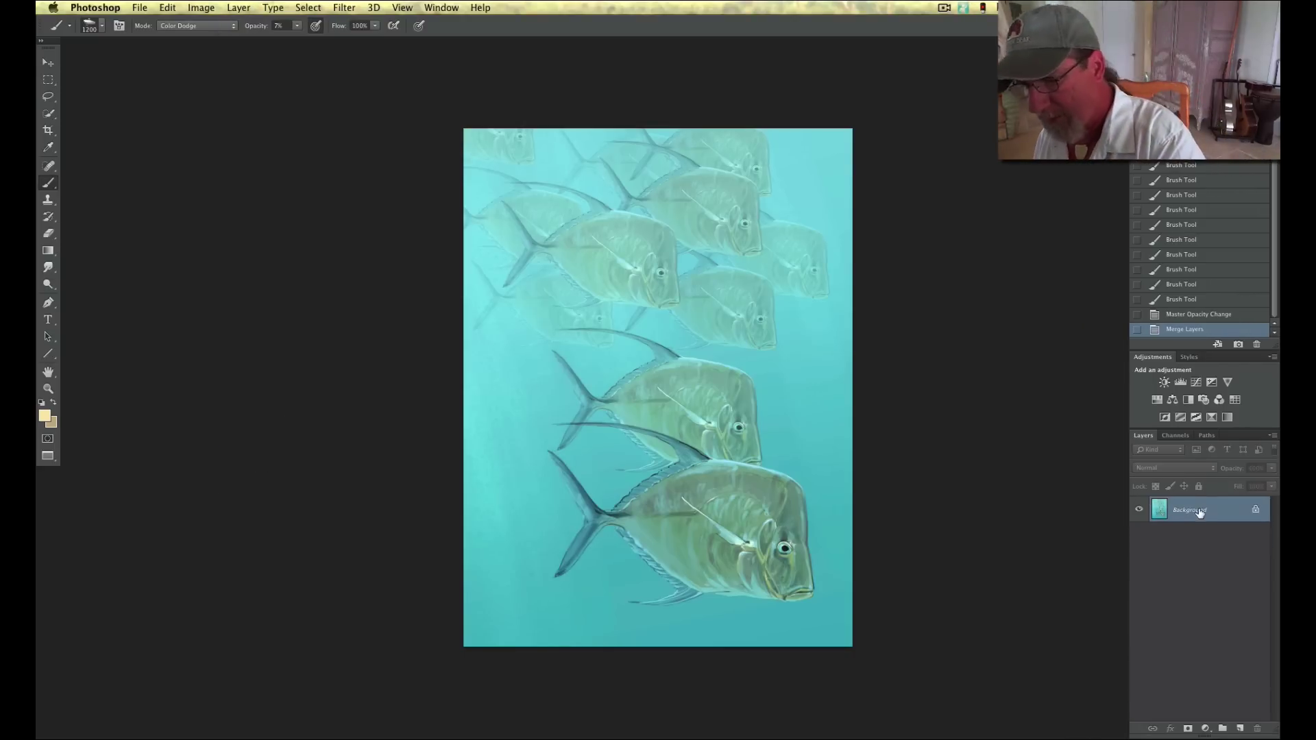
- Duplicate the merged Background layer and choose the textured brush preset labelled 91, sized to 85 px
drag(1197, 520, 1239, 728)
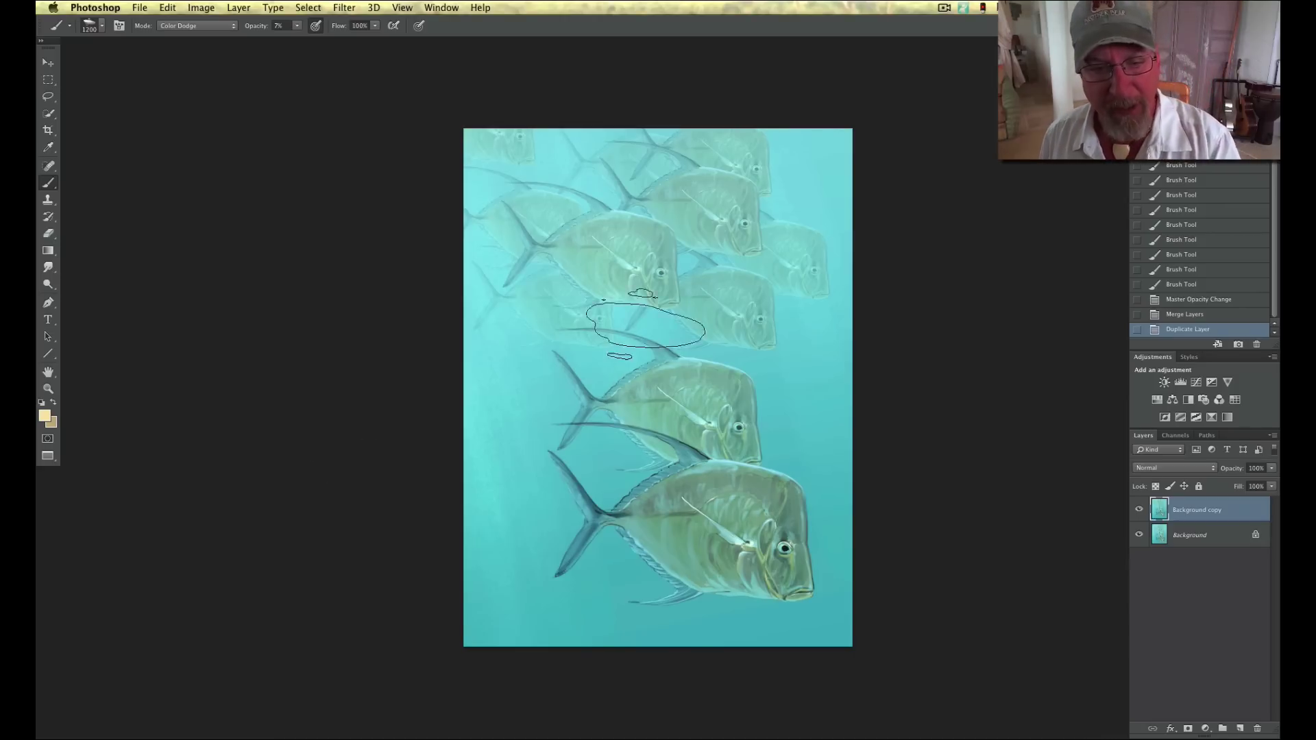
key(super+equal)
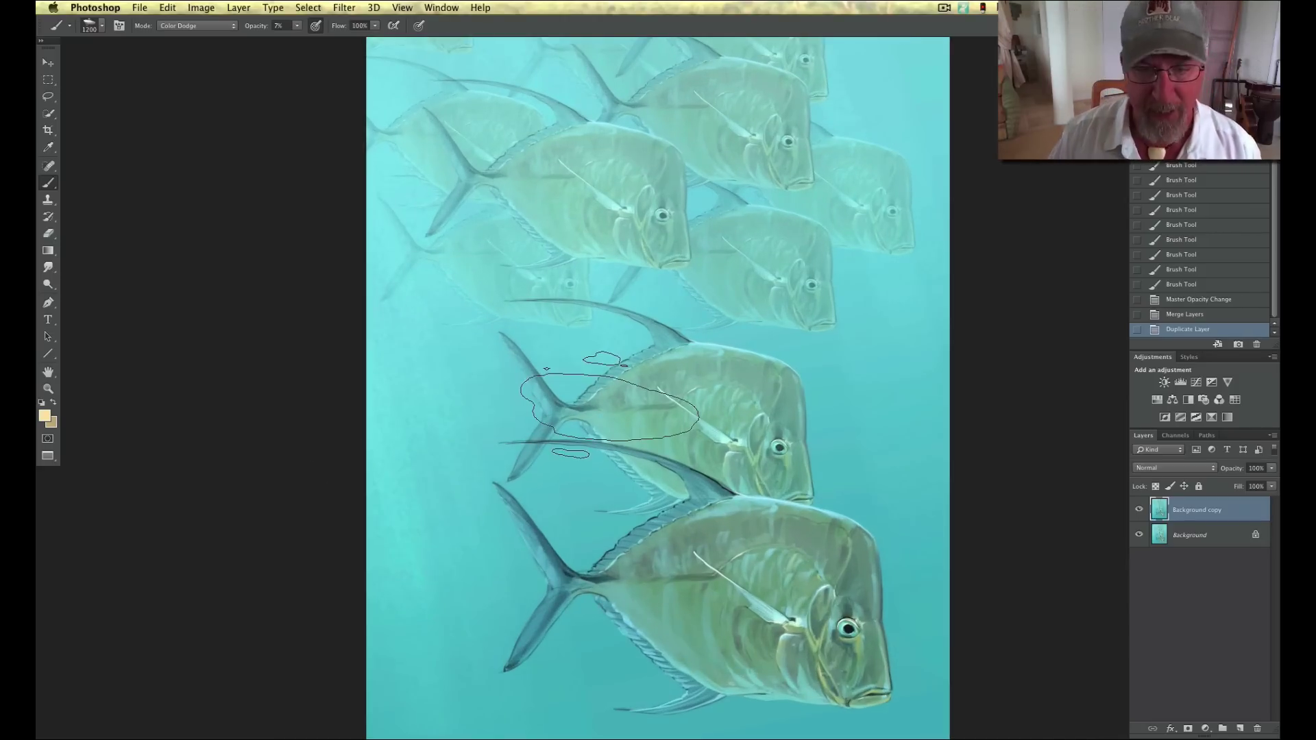
click(102, 25)
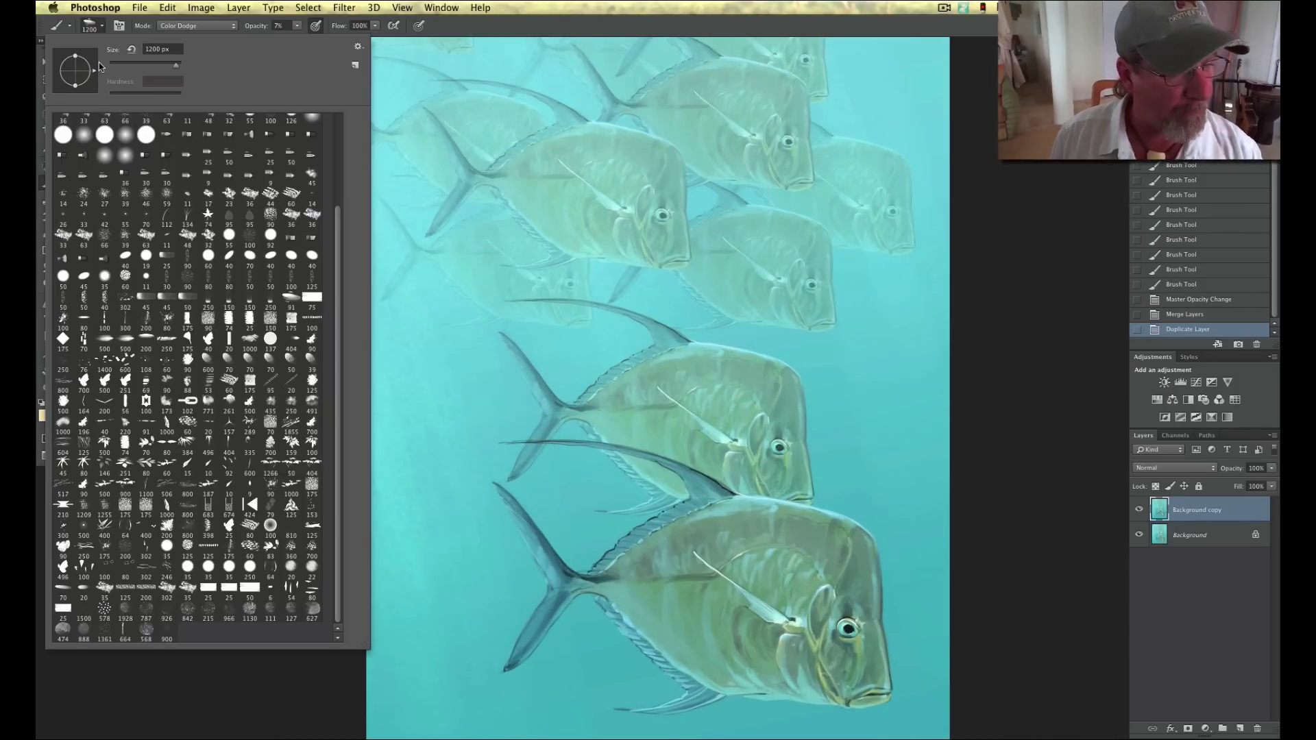
click(291, 299)
click(125, 64)
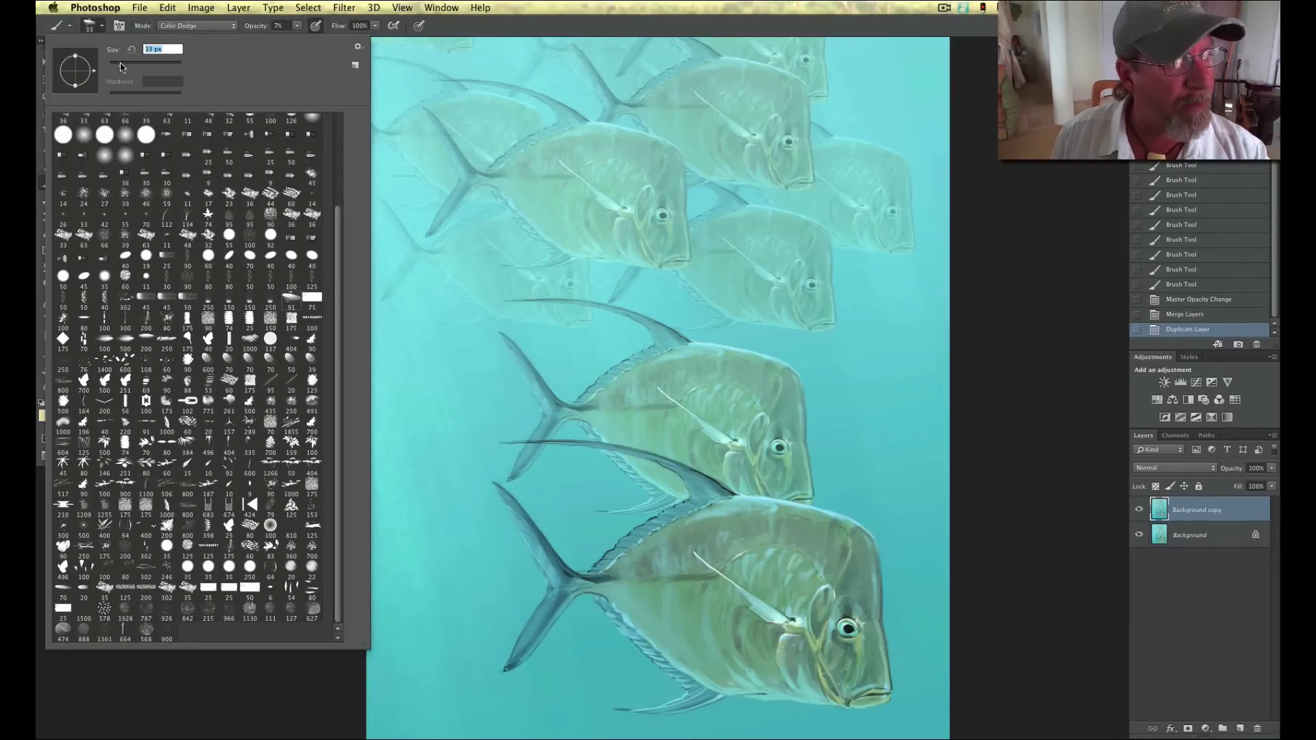
drag(125, 65, 140, 66)
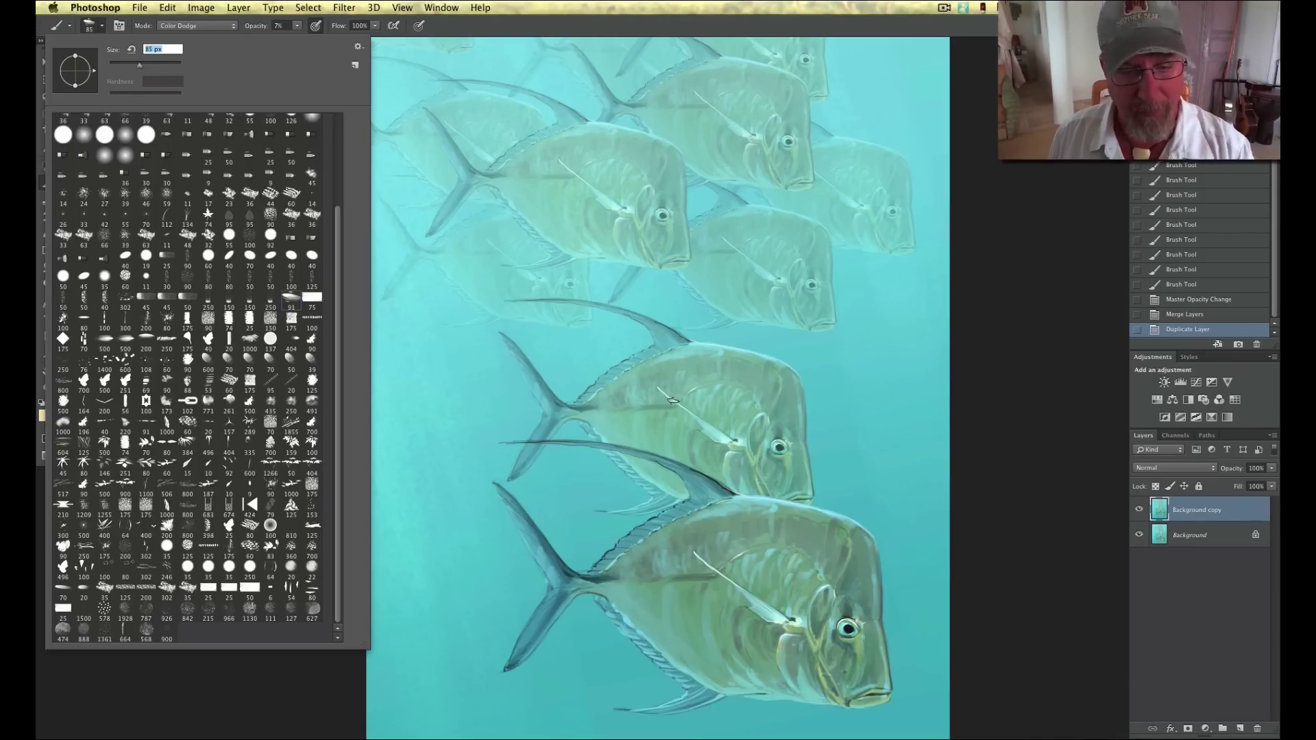
click(1027, 423)
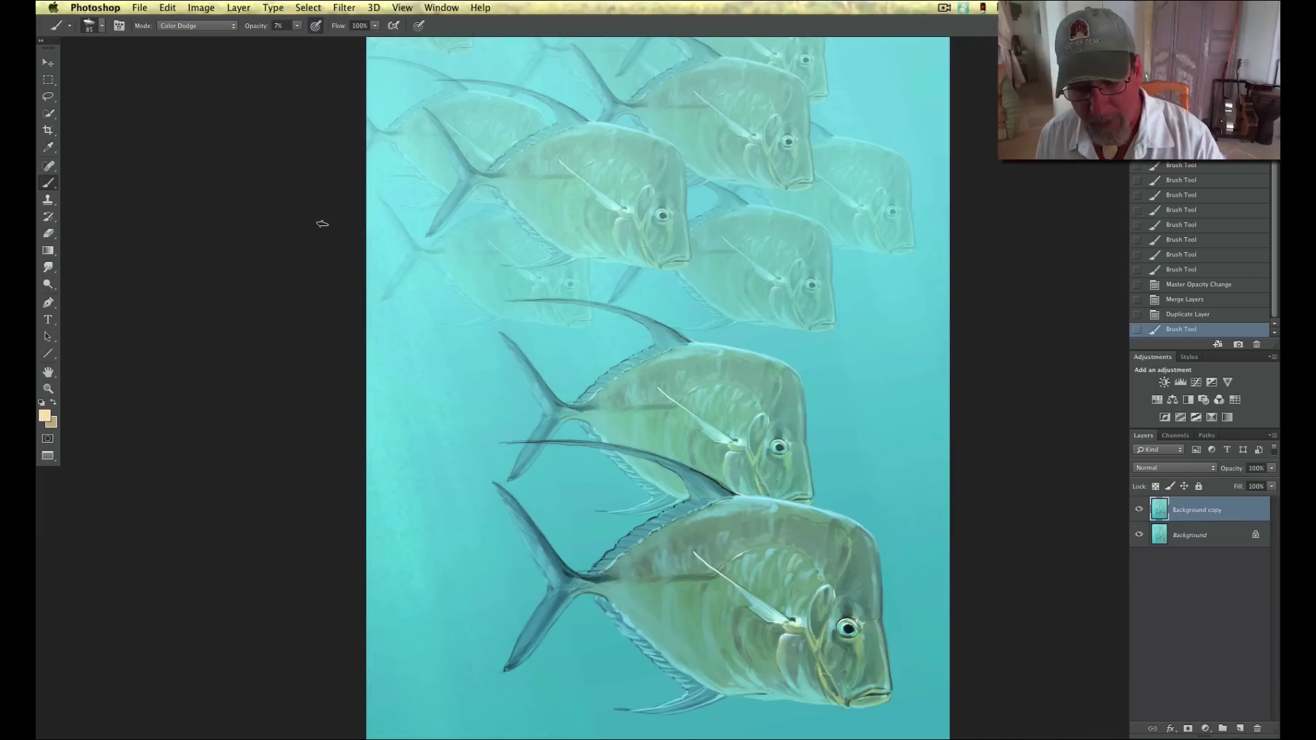
- Brush a few faint highlight strokes at 7% opacity along the front fish's upper back
drag(826, 518, 815, 521)
drag(813, 519, 776, 521)
drag(774, 520, 765, 520)
- Set the brush opacity to 12% and dab brighter rippling light highlights along the front fish's upper back
click(297, 25)
drag(298, 38, 314, 38)
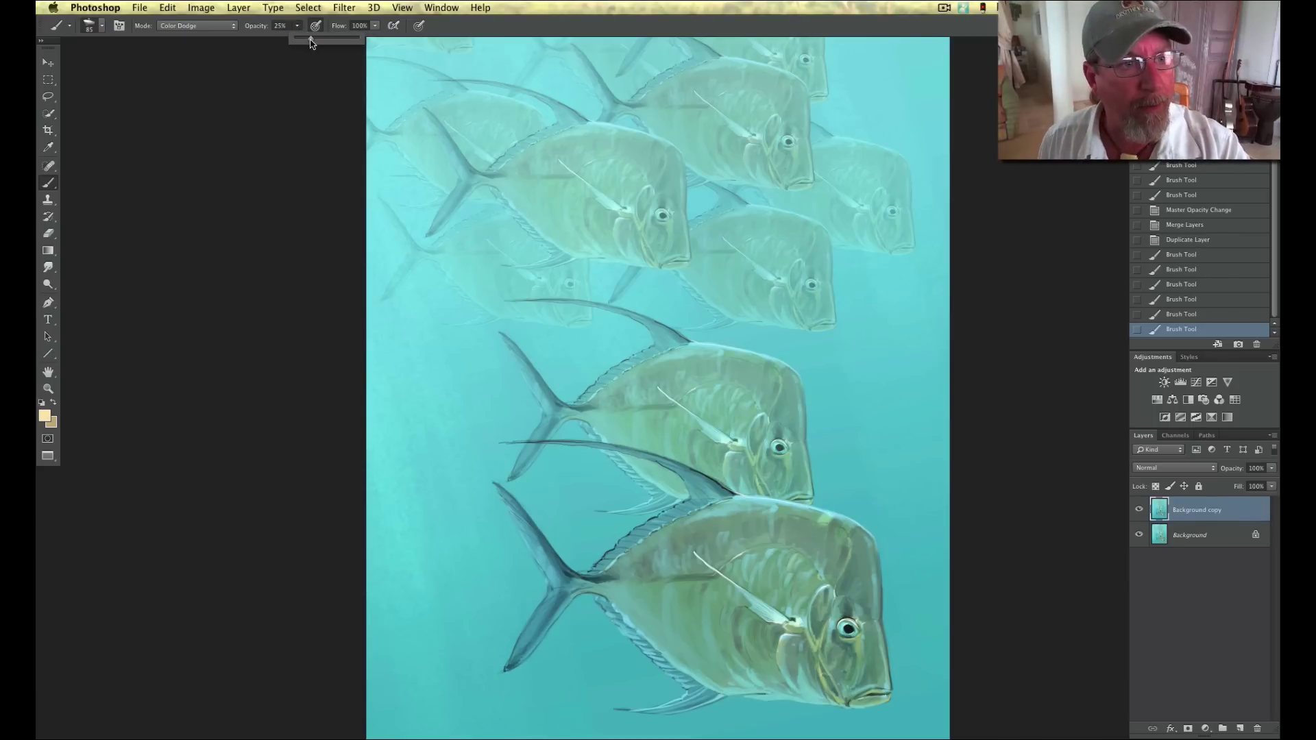
click(297, 25)
mouse_move(296, 38)
mouse_down()
mouse_move(320, 39)
mouse_move(306, 38)
mouse_up()
click(827, 519)
click(825, 521)
click(822, 528)
click(818, 534)
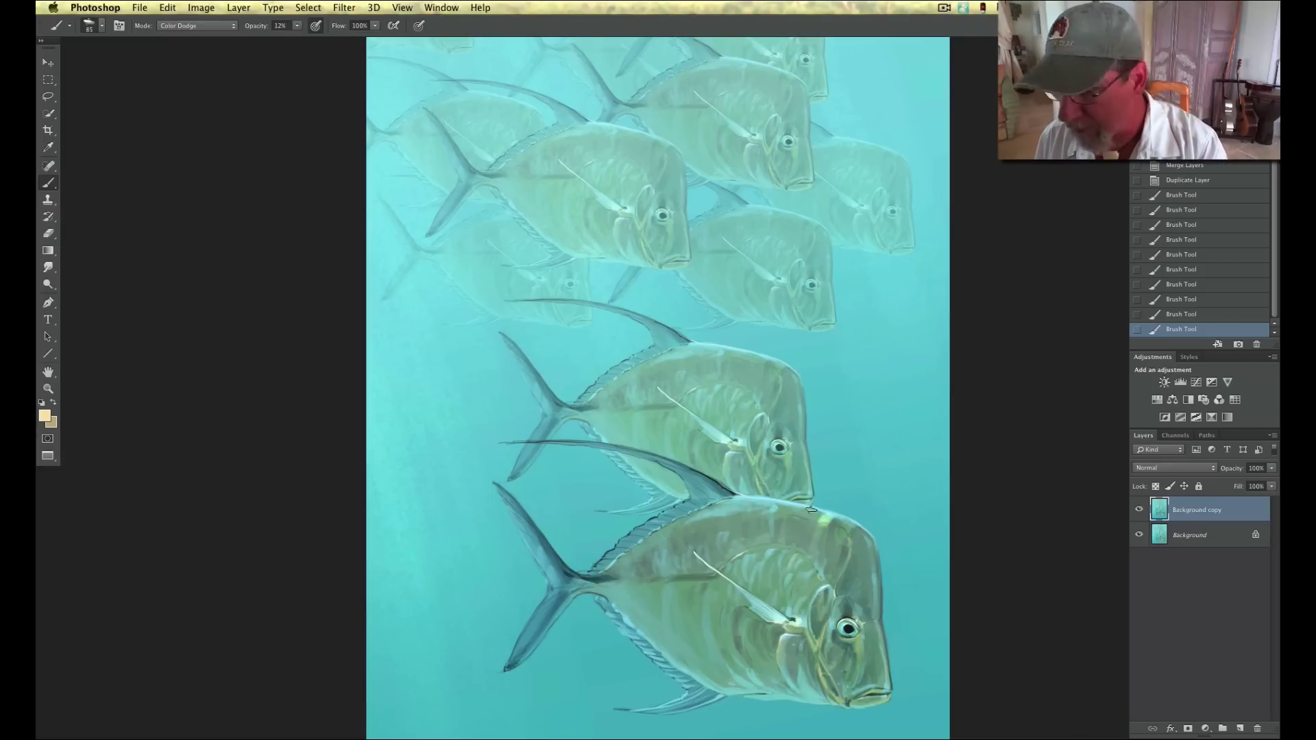
click(803, 514)
click(795, 515)
click(788, 523)
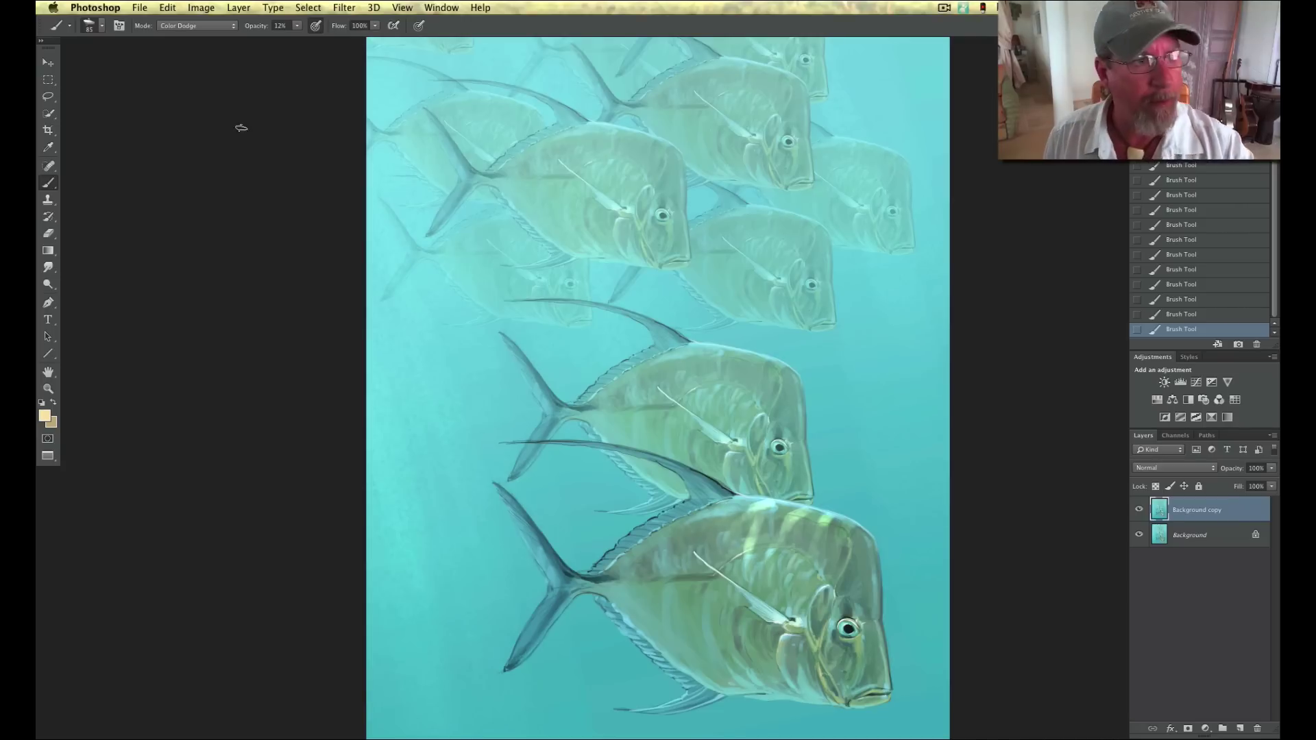
- Switch the Brush tool to the small preset labelled 9 and set its size to 17 px
click(101, 26)
drag(139, 65, 134, 65)
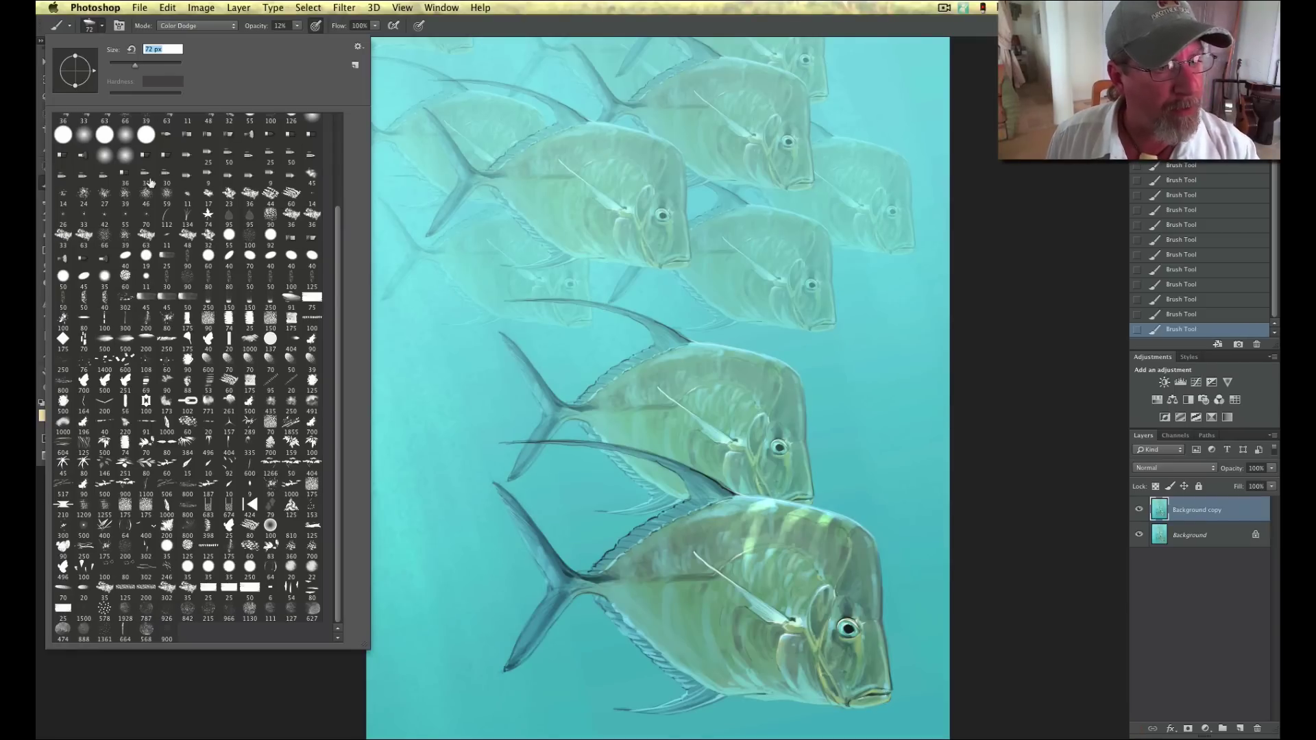
click(268, 176)
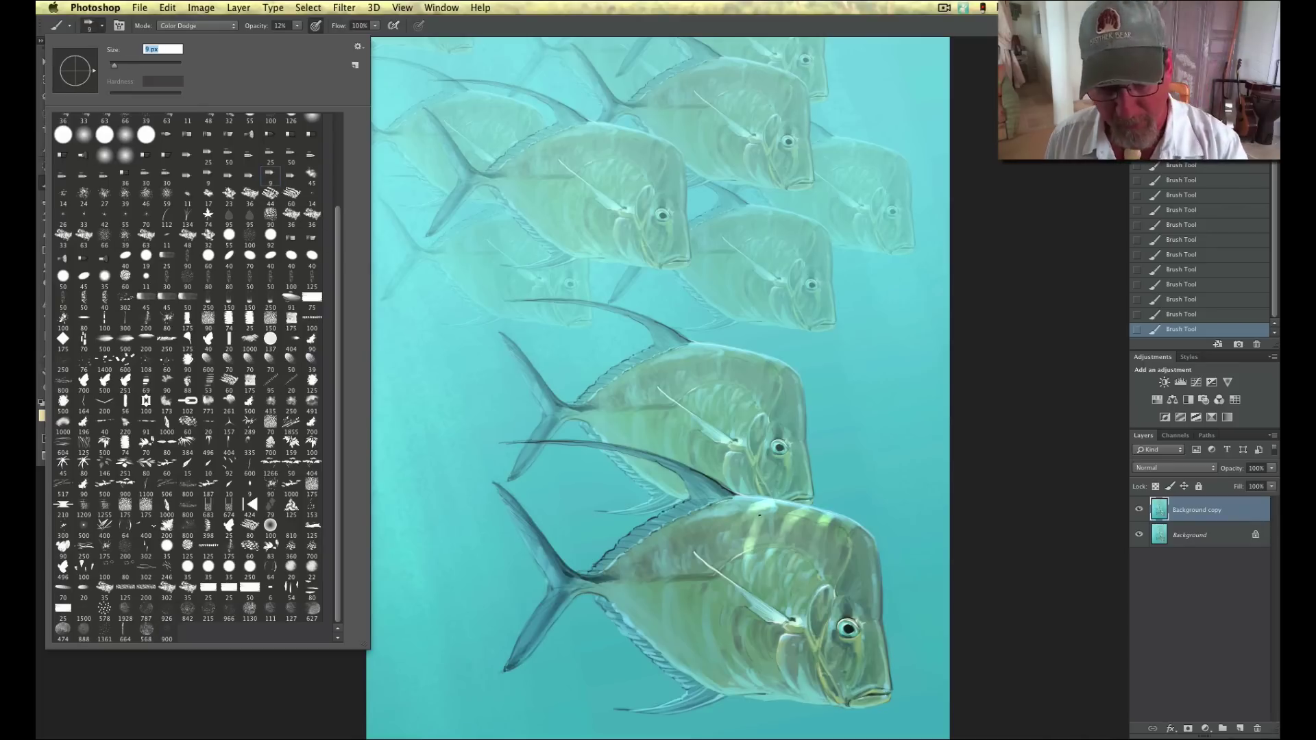
drag(115, 65, 120, 66)
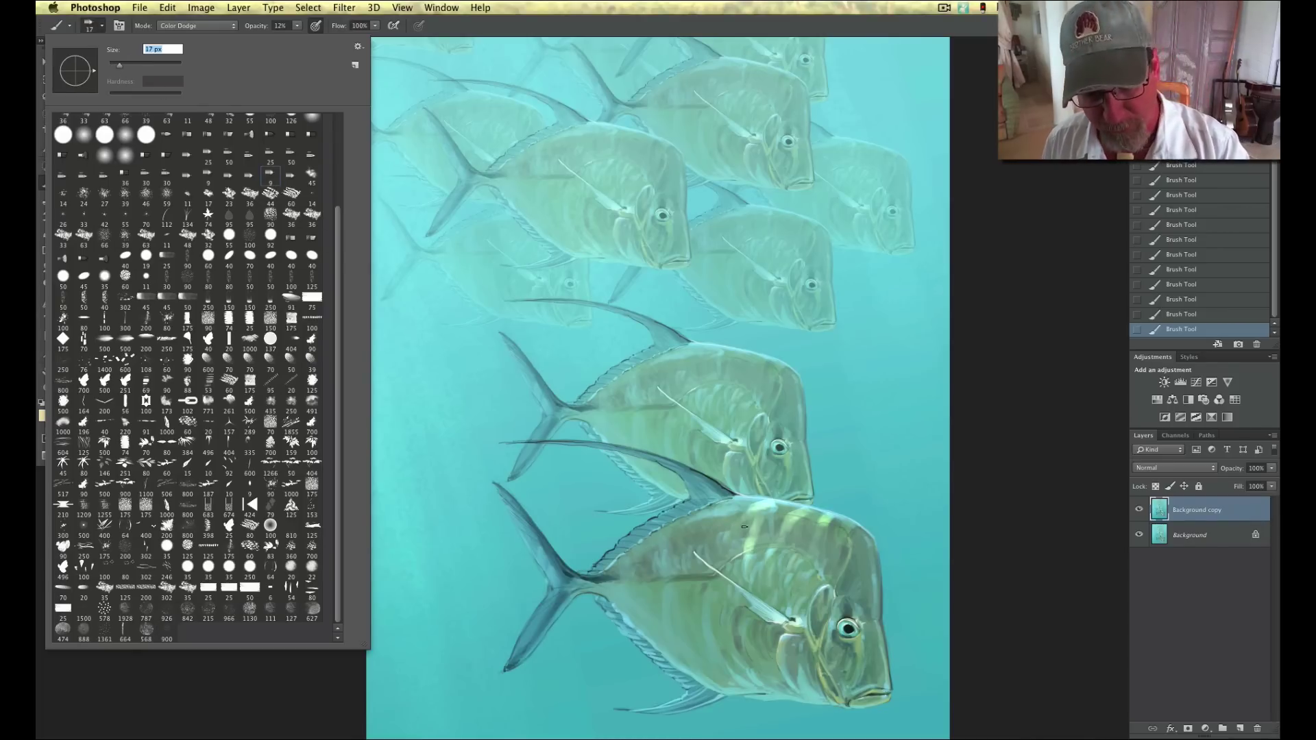
- Paint thin curved light streaks across the front fish's back, from above the side fin to the forehead
click(730, 506)
drag(715, 530, 728, 547)
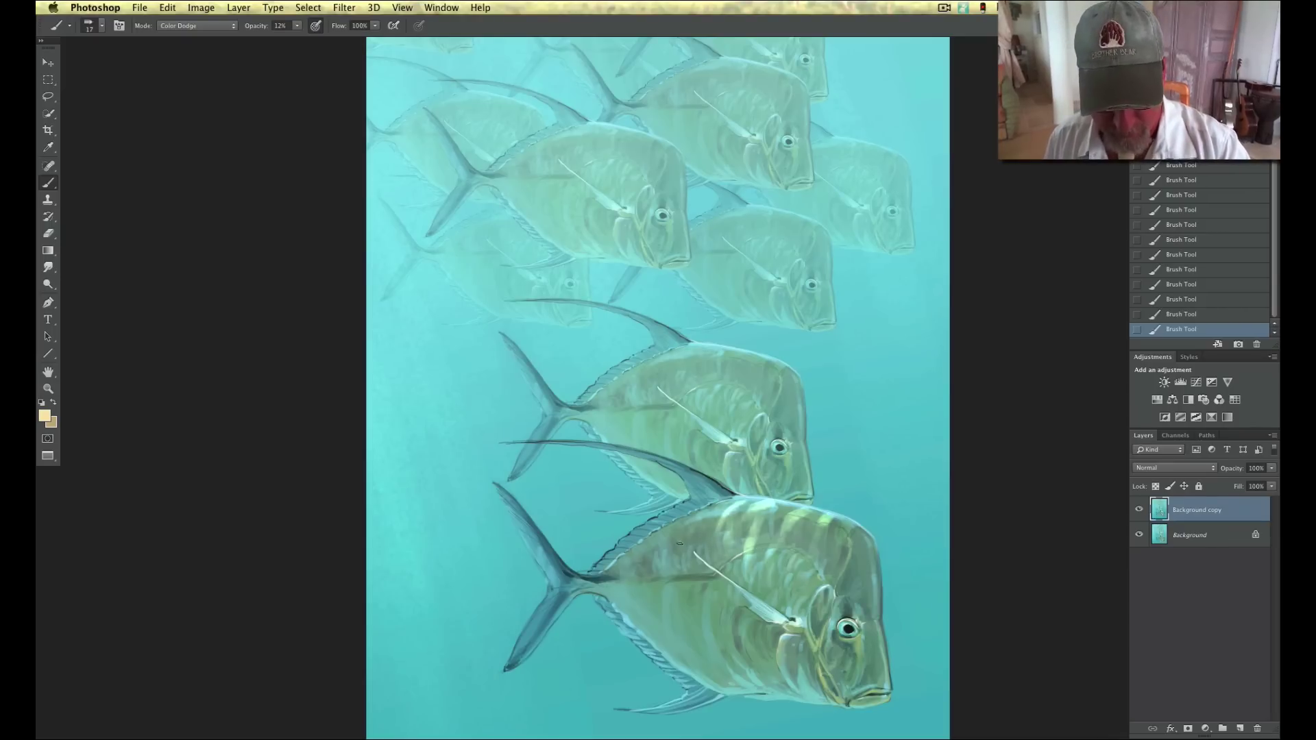
mouse_move(674, 556)
mouse_down()
mouse_move(691, 525)
mouse_move(677, 584)
mouse_move(670, 539)
mouse_up()
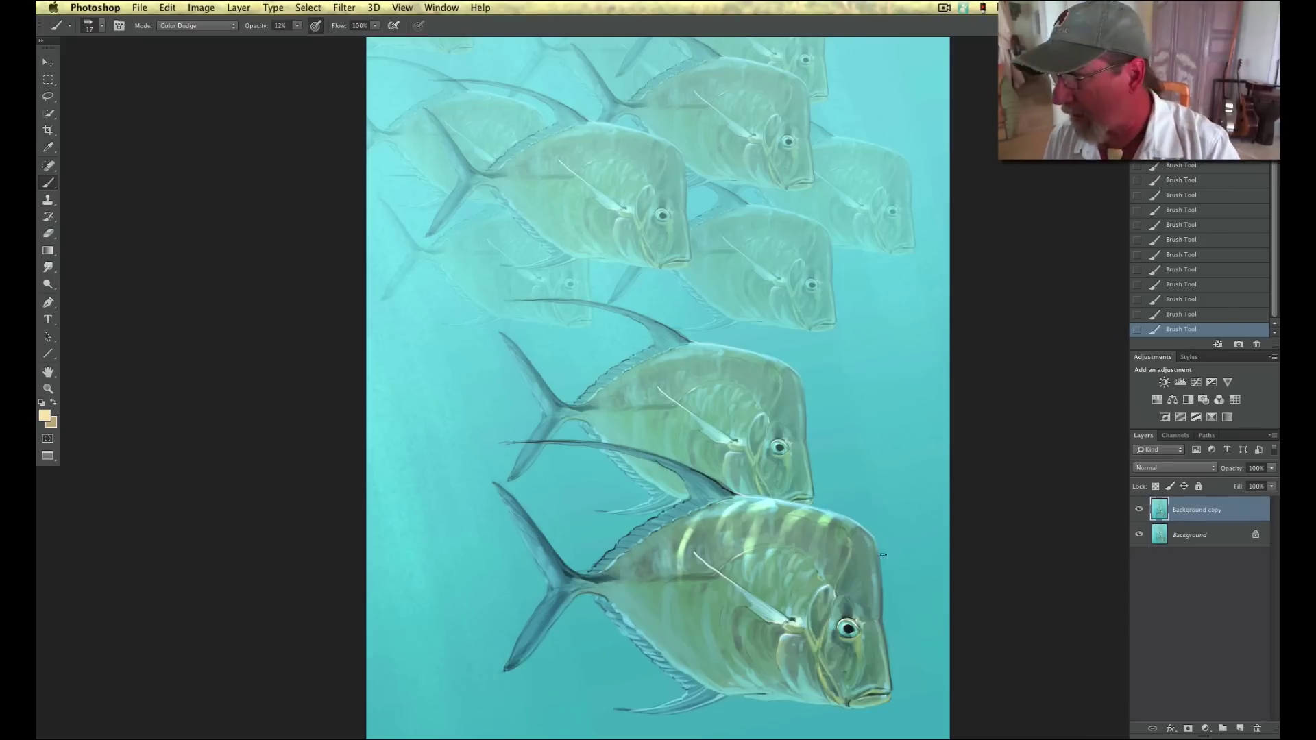
mouse_move(863, 537)
mouse_down()
mouse_move(862, 554)
mouse_move(869, 533)
mouse_up()
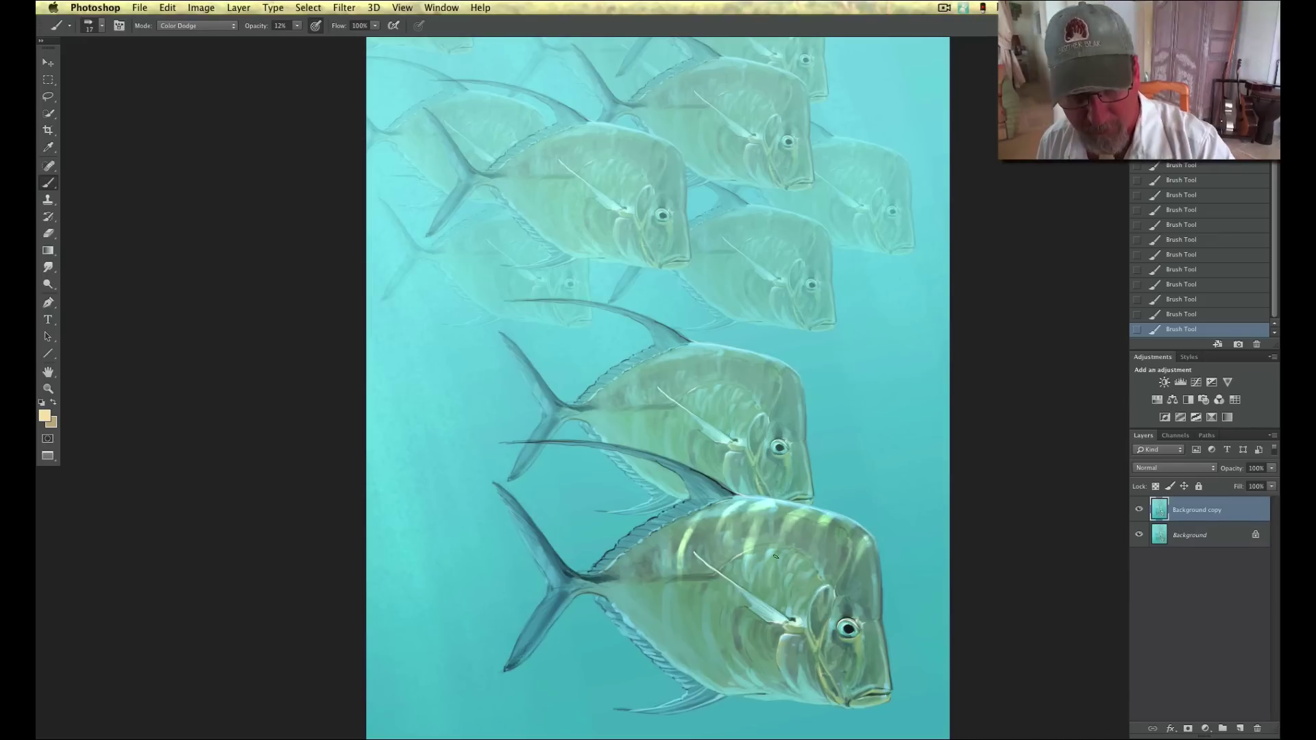
- Paint matching light streaks on the second fish's back, and add more across the front fish's flank and towards its tail
mouse_move(749, 357)
mouse_down()
mouse_move(762, 376)
mouse_move(743, 417)
mouse_up()
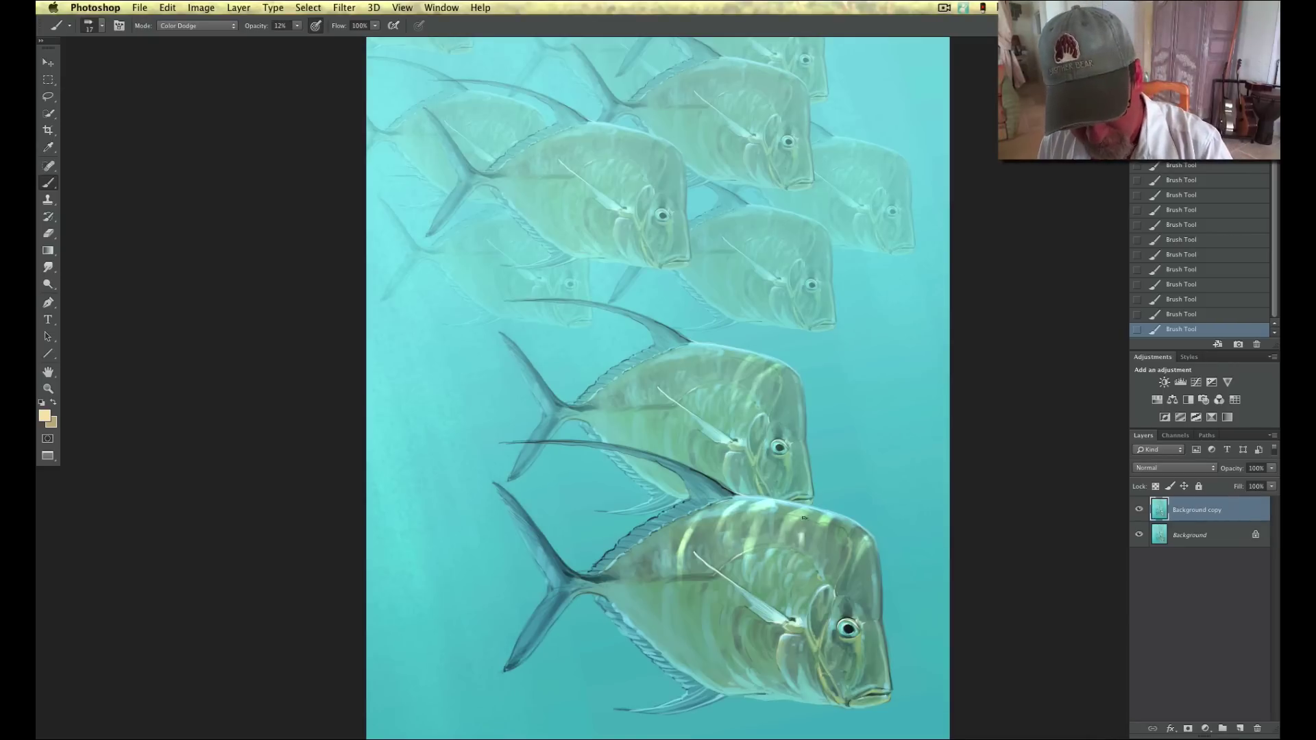
mouse_move(795, 565)
mouse_down()
mouse_move(791, 593)
mouse_move(781, 552)
mouse_move(777, 582)
mouse_up()
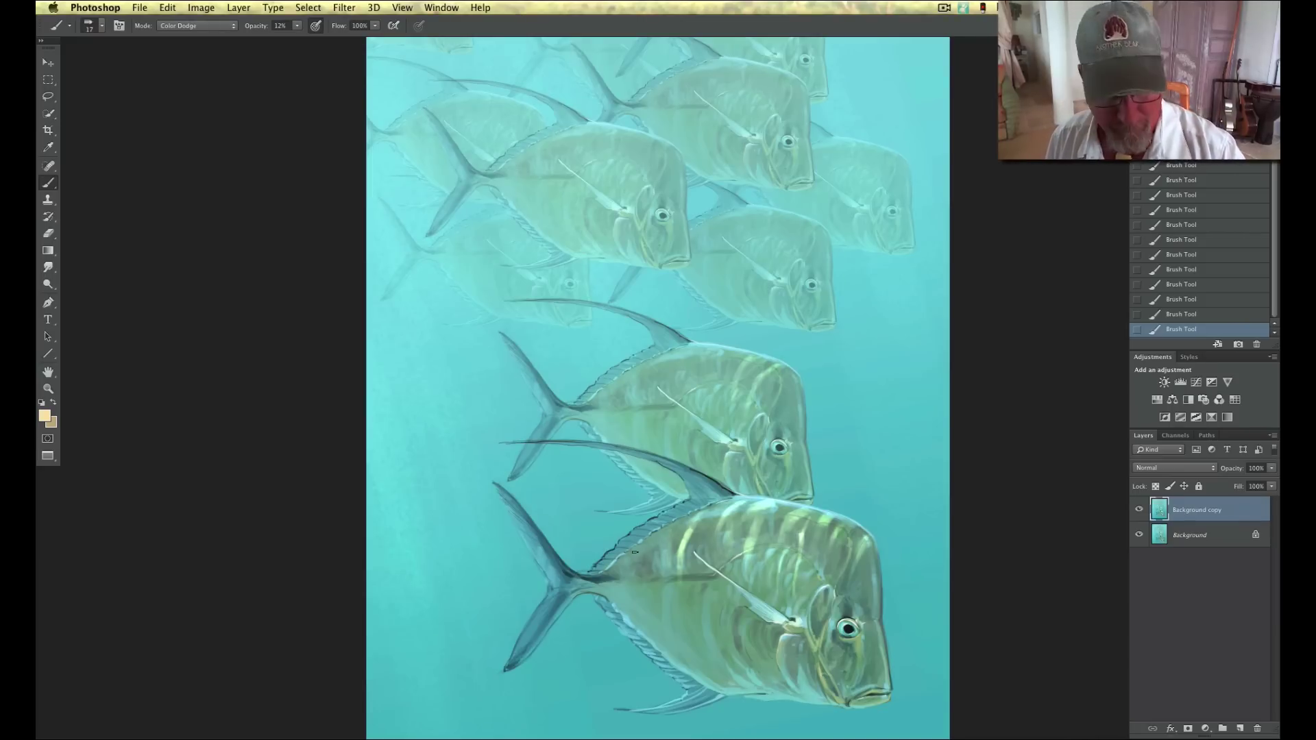
drag(638, 544, 630, 583)
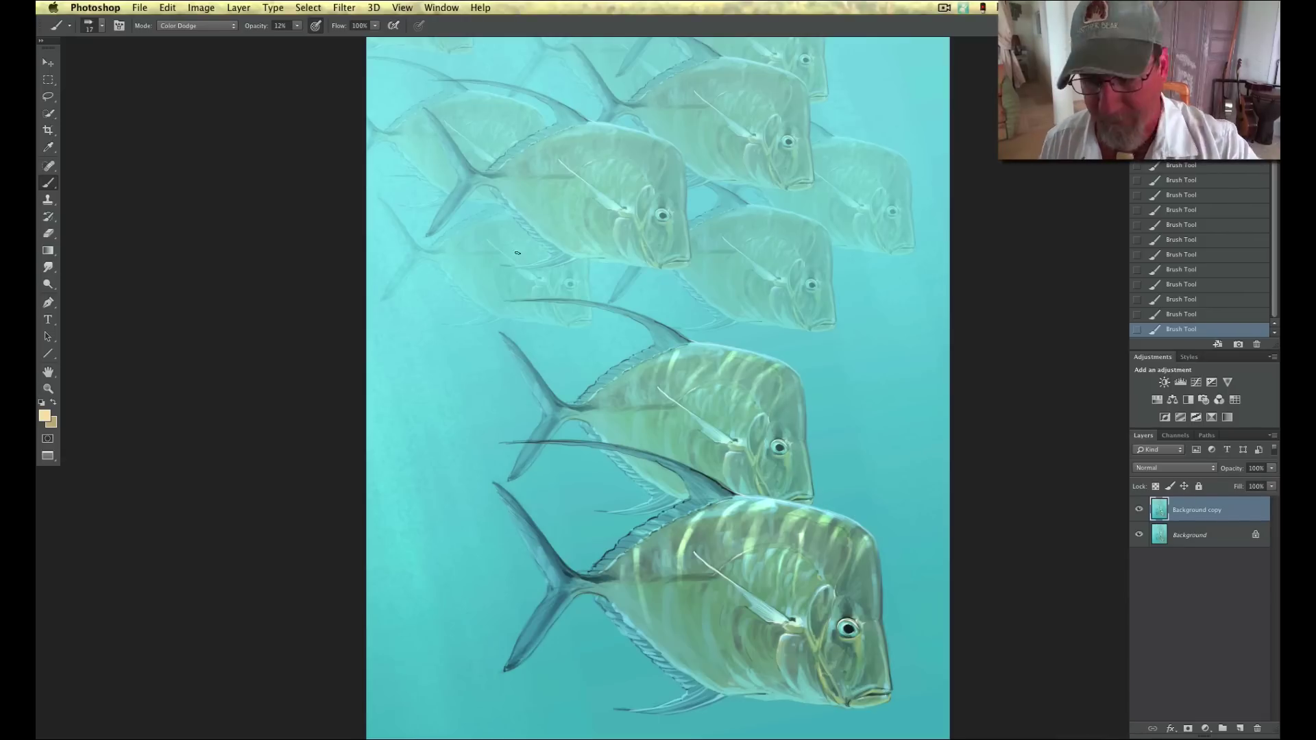
- Paint light streaks on the backs of the mid-distance fish above, and touch up those on the front two fish
scroll(355, 405, up, 4)
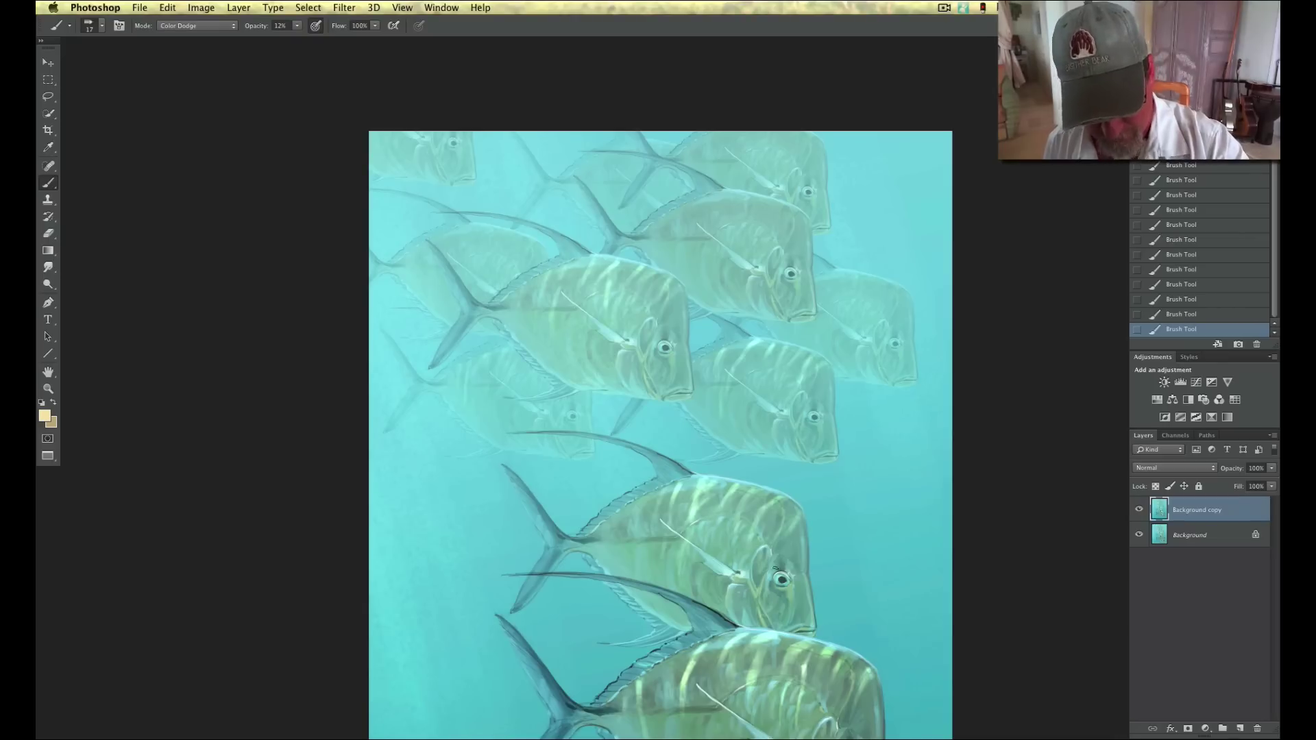
scroll(338, 312, down, 8)
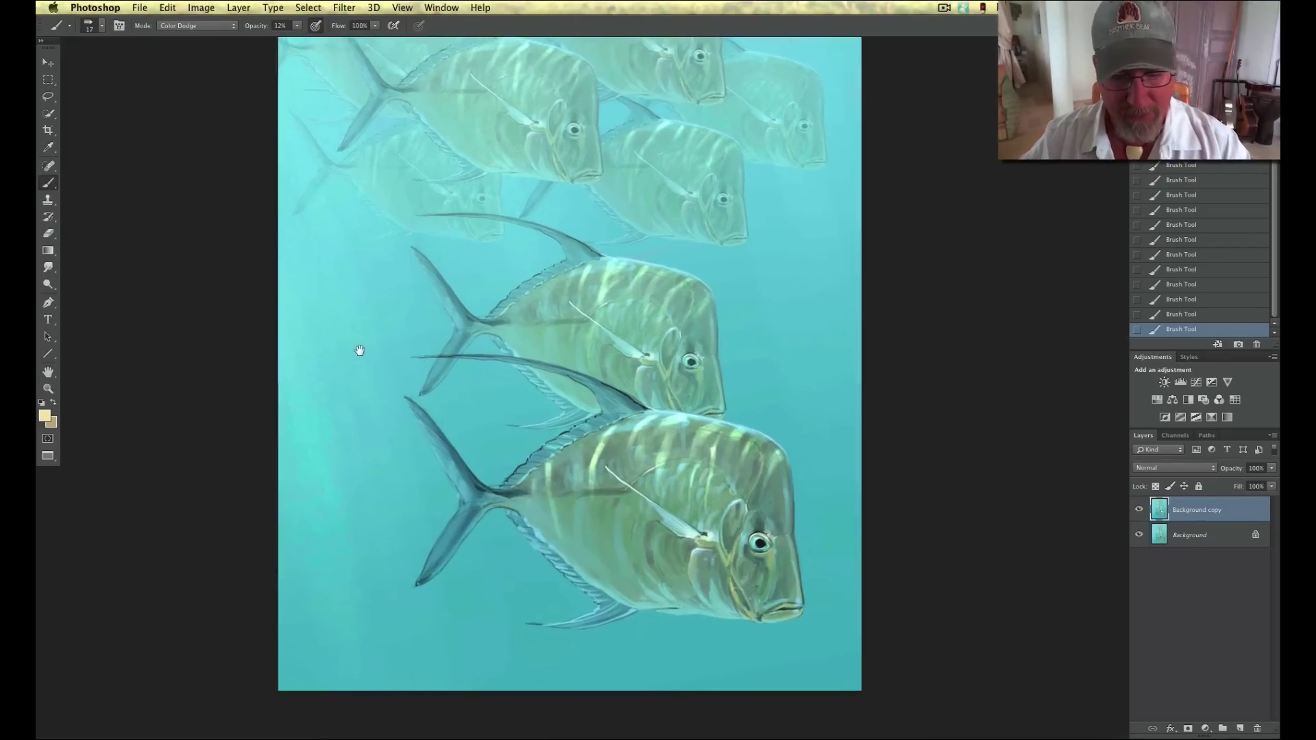
drag(738, 401, 724, 418)
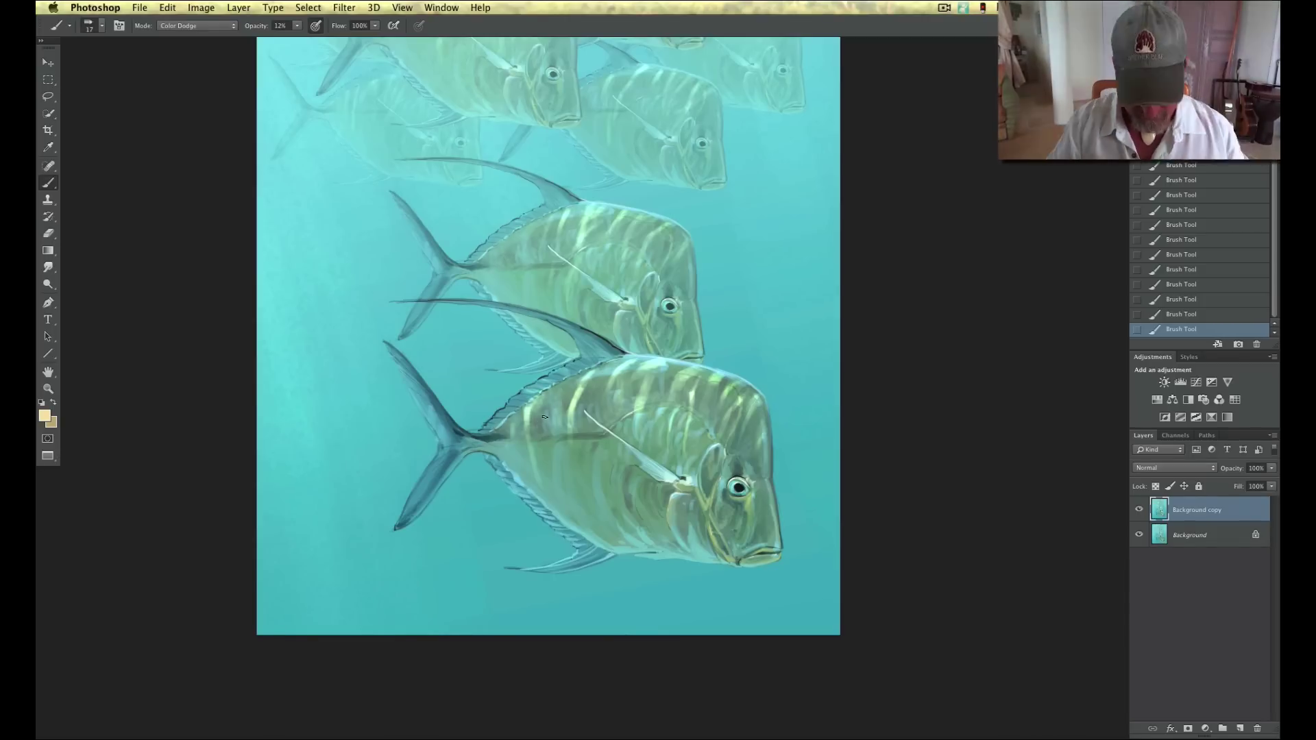
- Paint fine light streaks across the backs of the remaining, more distant fish in the upper part of the school
key(super+minus)
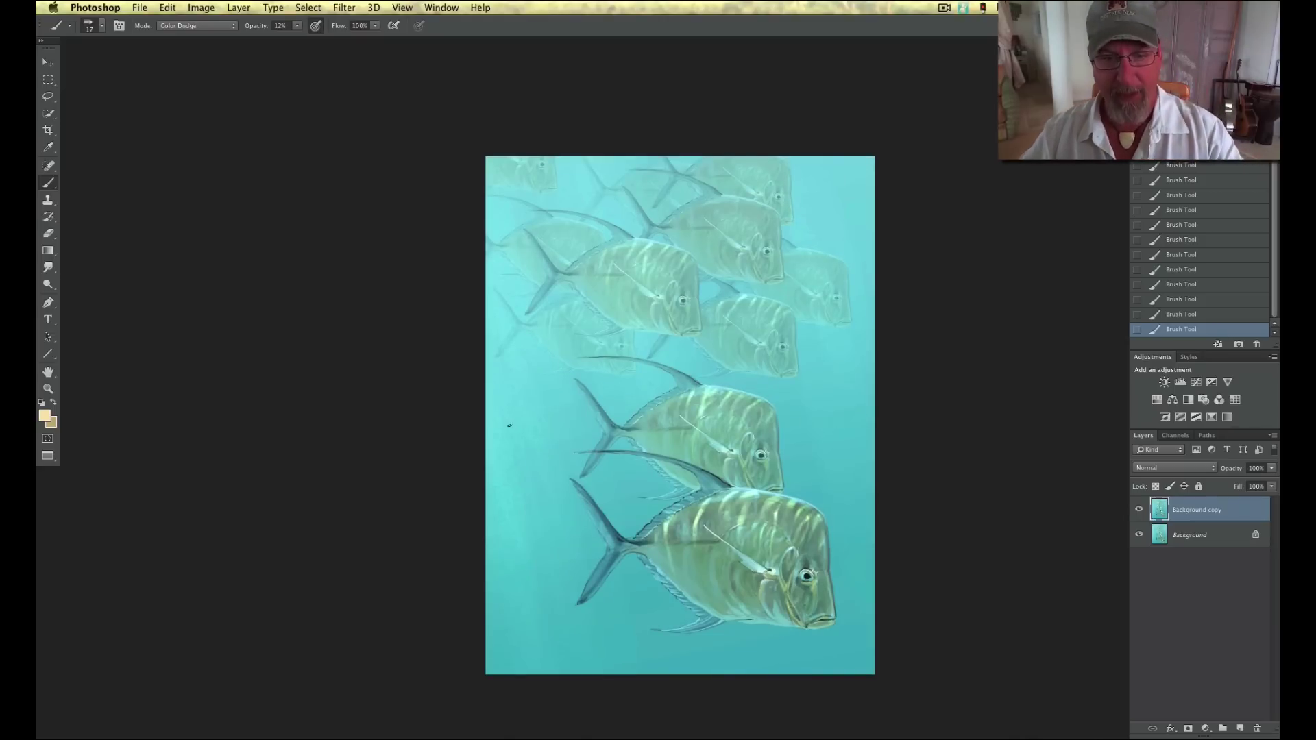
key(super+equal)
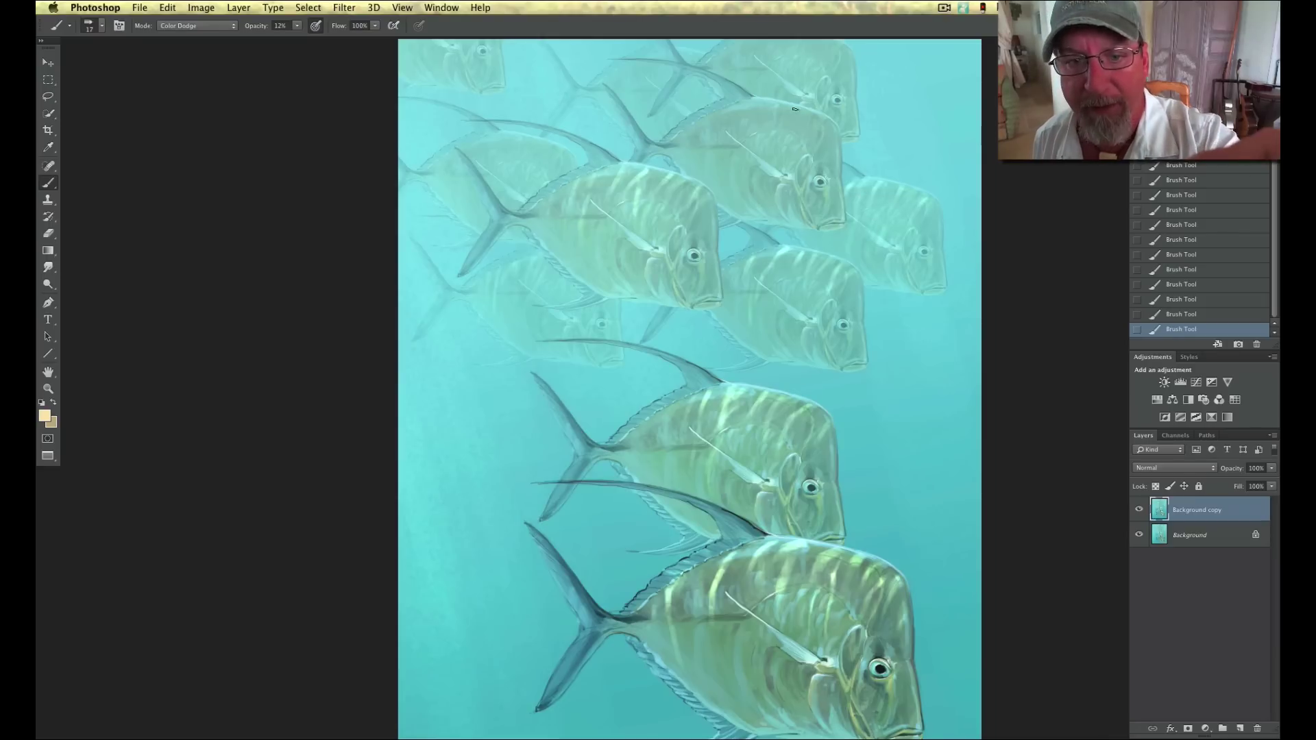
drag(446, 286, 382, 484)
key(super+plus)
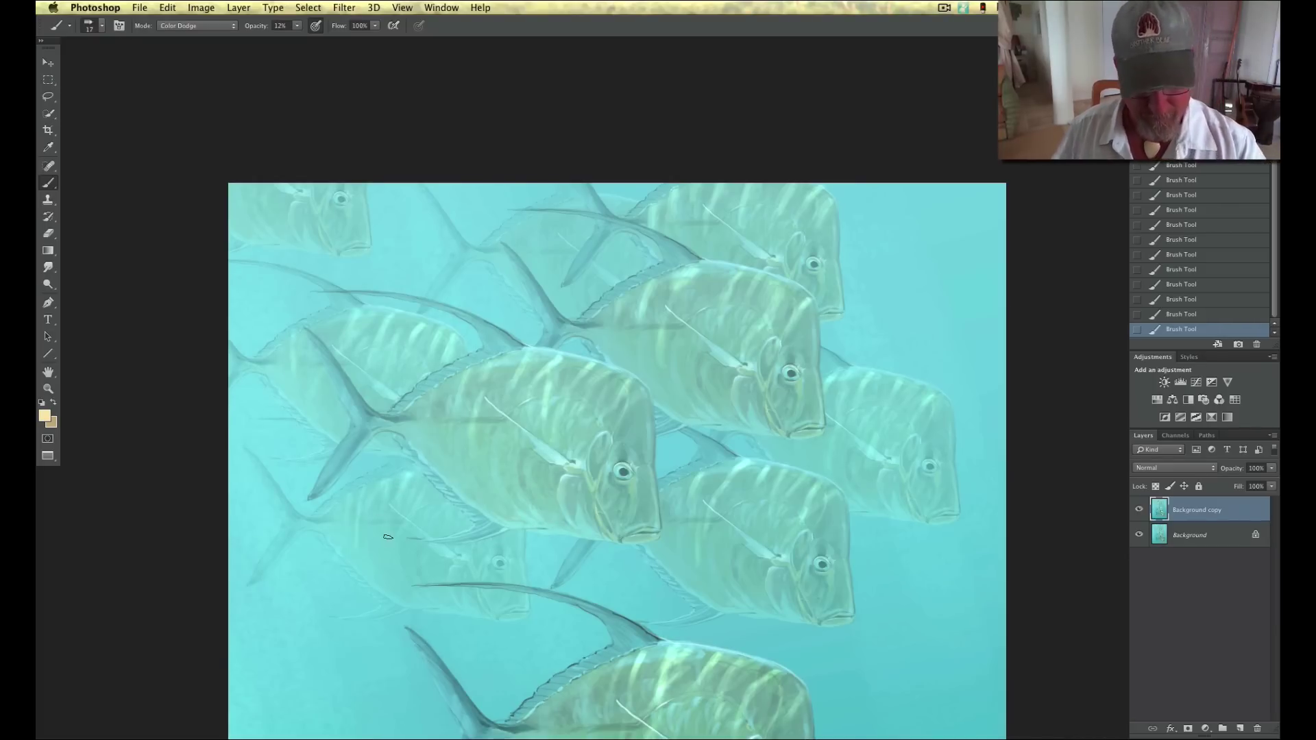
- Sample the water's blue as the brush colour, lighten it to a pale aqua, and reduce the brush size to 15 px
key(super+minus)
key(super+minus)
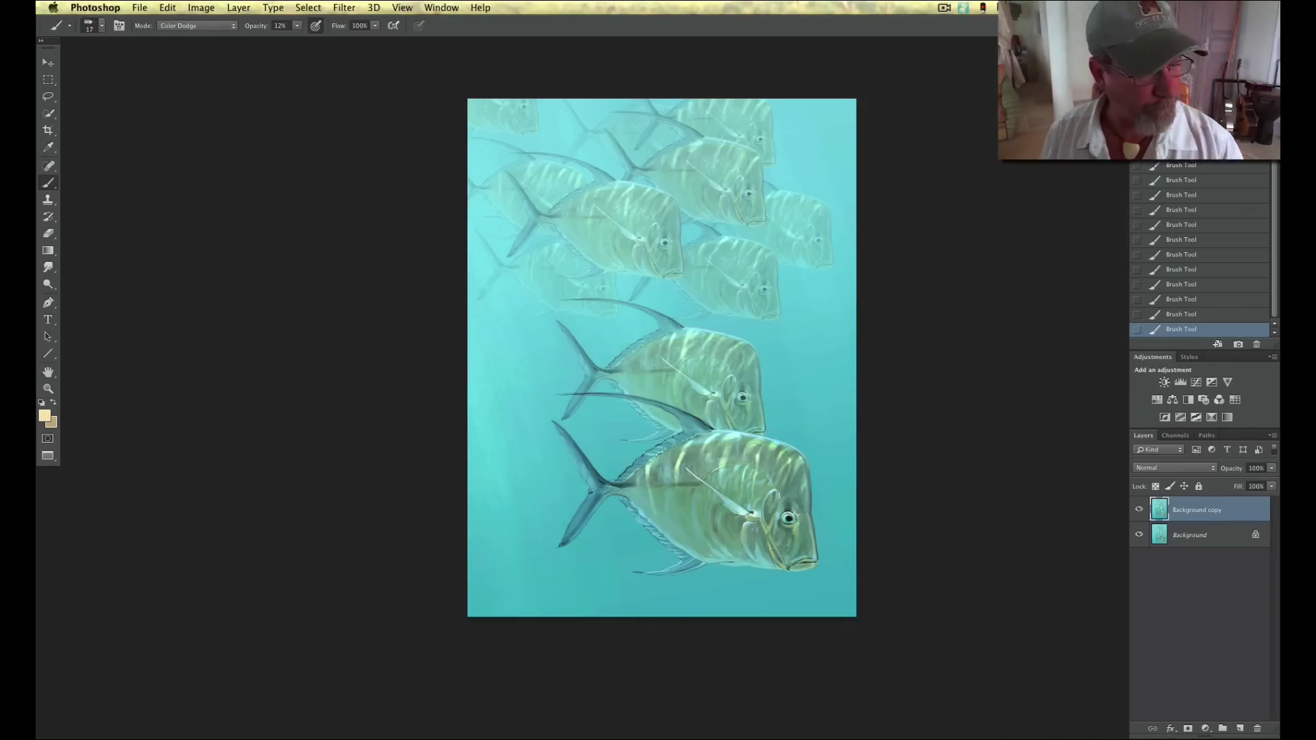
click(45, 417)
click(541, 433)
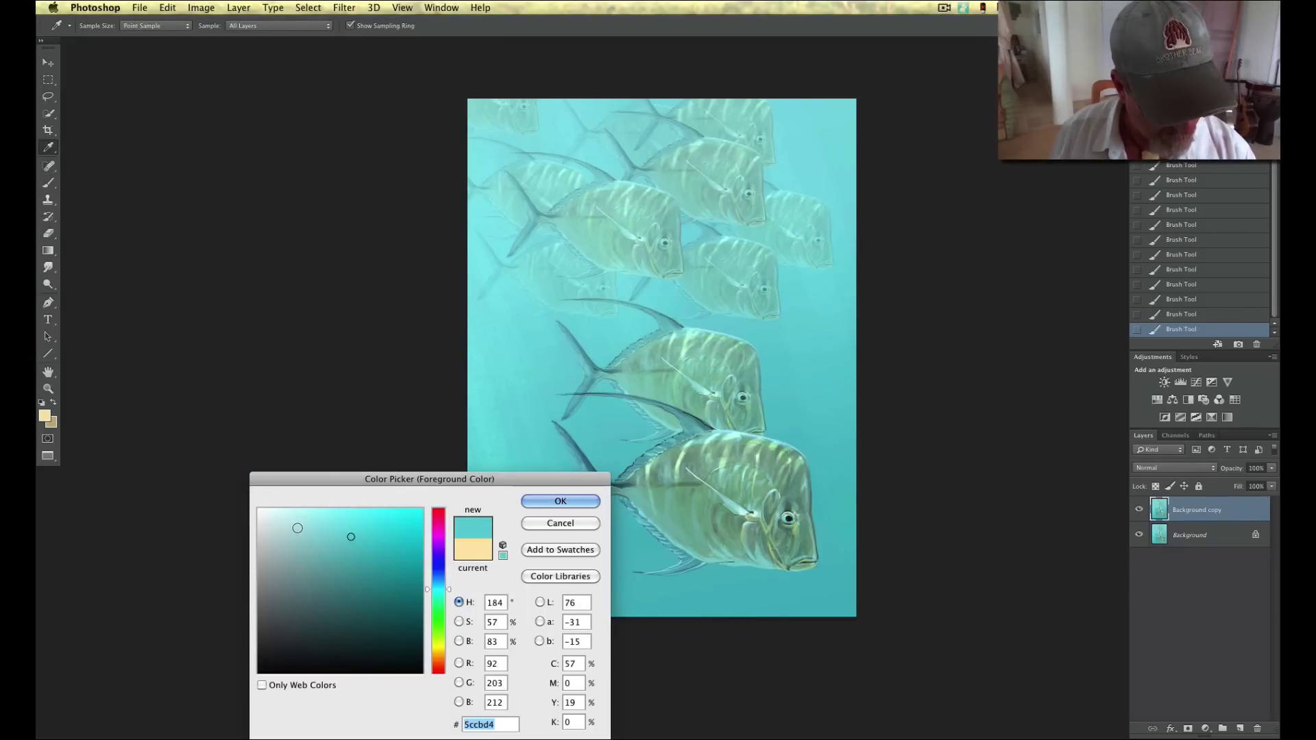
click(436, 592)
click(298, 519)
key(Return)
key(b)
click(101, 26)
key(bracketleft)
key(Return)
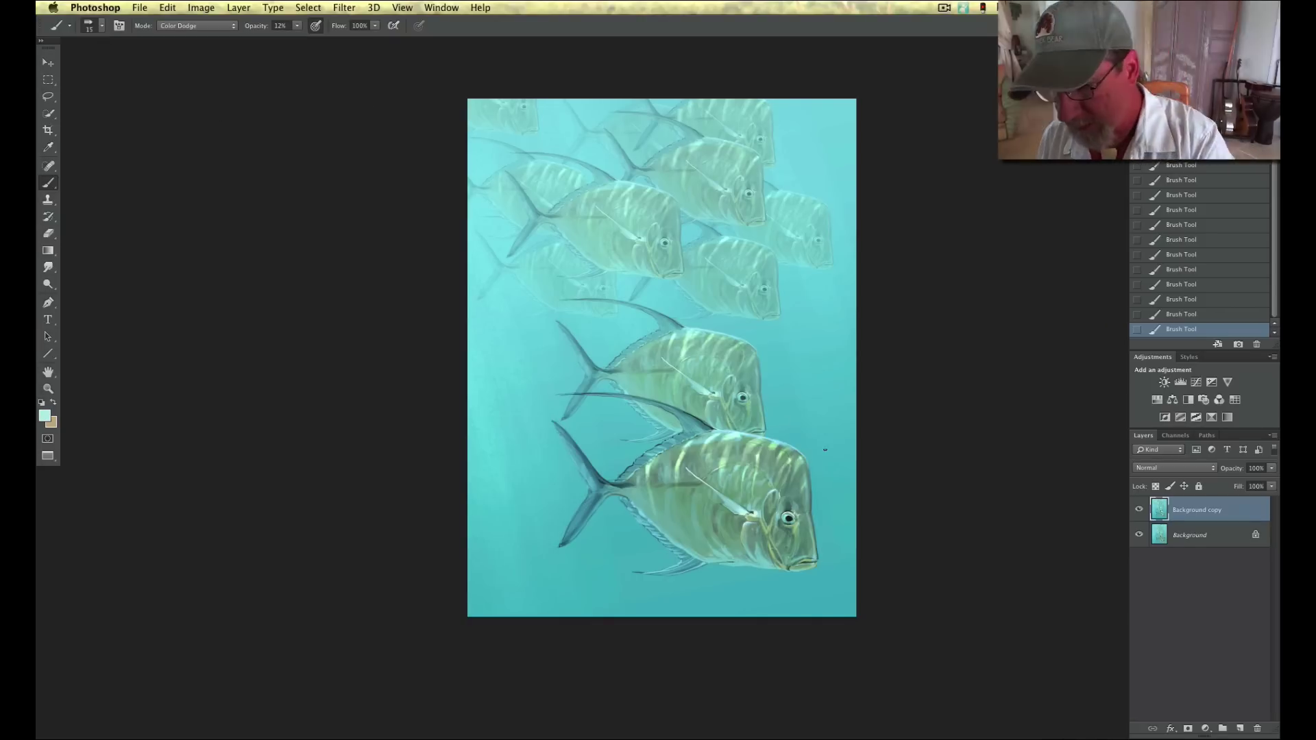
- Add a new layer above the painting and set the brush to Normal mode at 100% opacity
click(1240, 728)
click(793, 421)
click(792, 421)
click(792, 420)
click(792, 420)
click(295, 27)
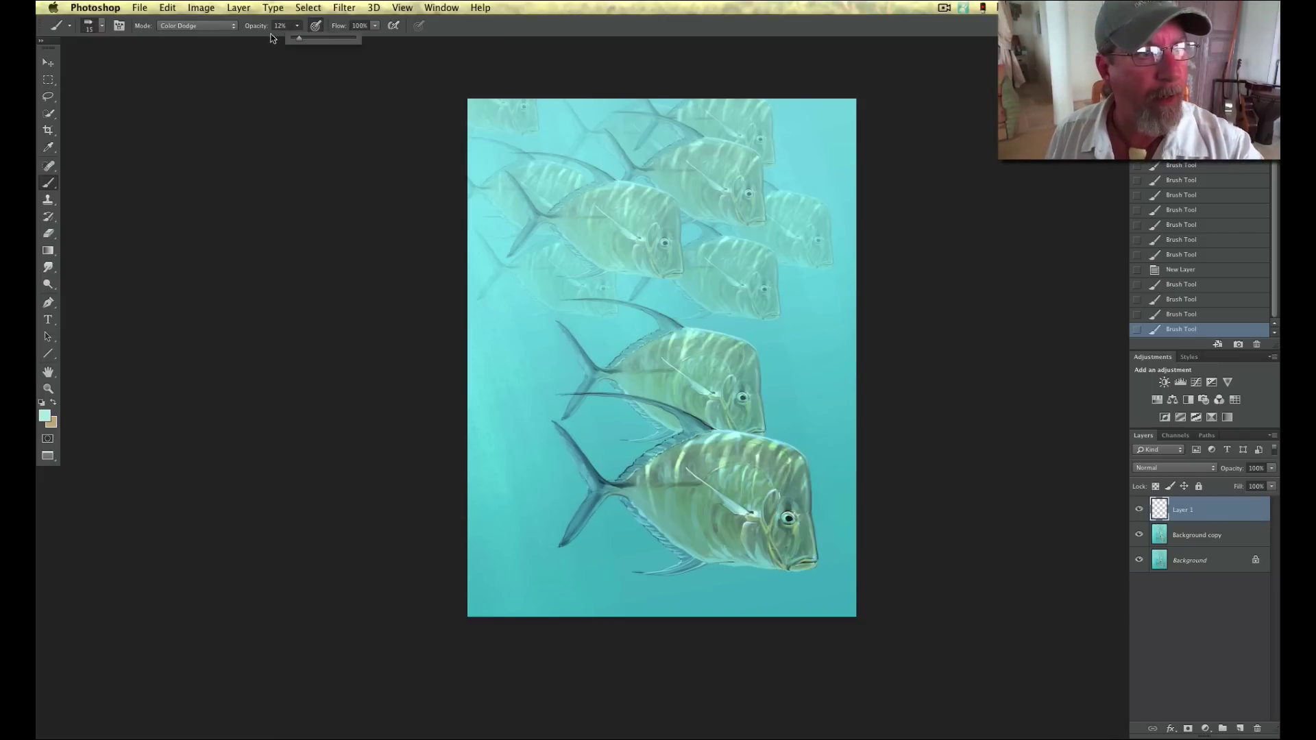
drag(293, 35, 358, 38)
click(175, 26)
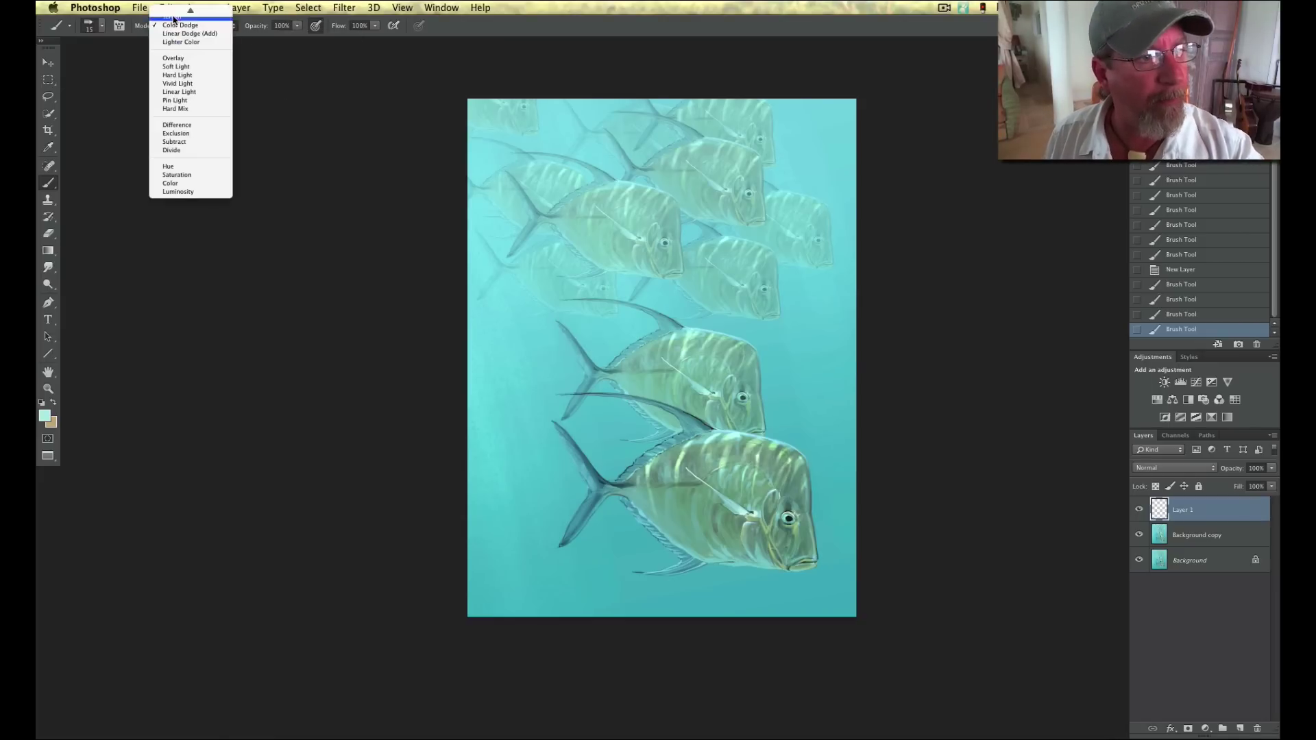
click(168, 17)
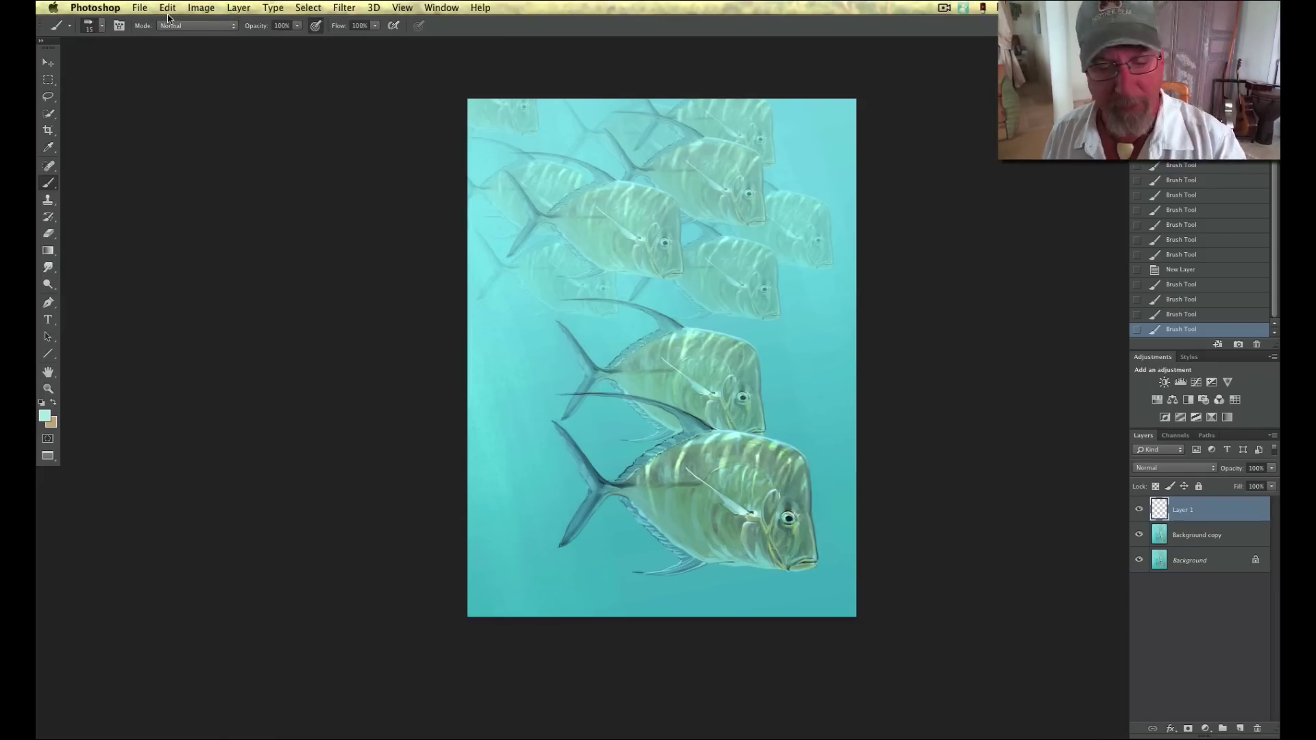
- Dot tiny pale floating specks throughout the water around the whole school of fish
click(825, 444)
click(816, 435)
click(802, 425)
click(791, 417)
click(781, 411)
click(779, 400)
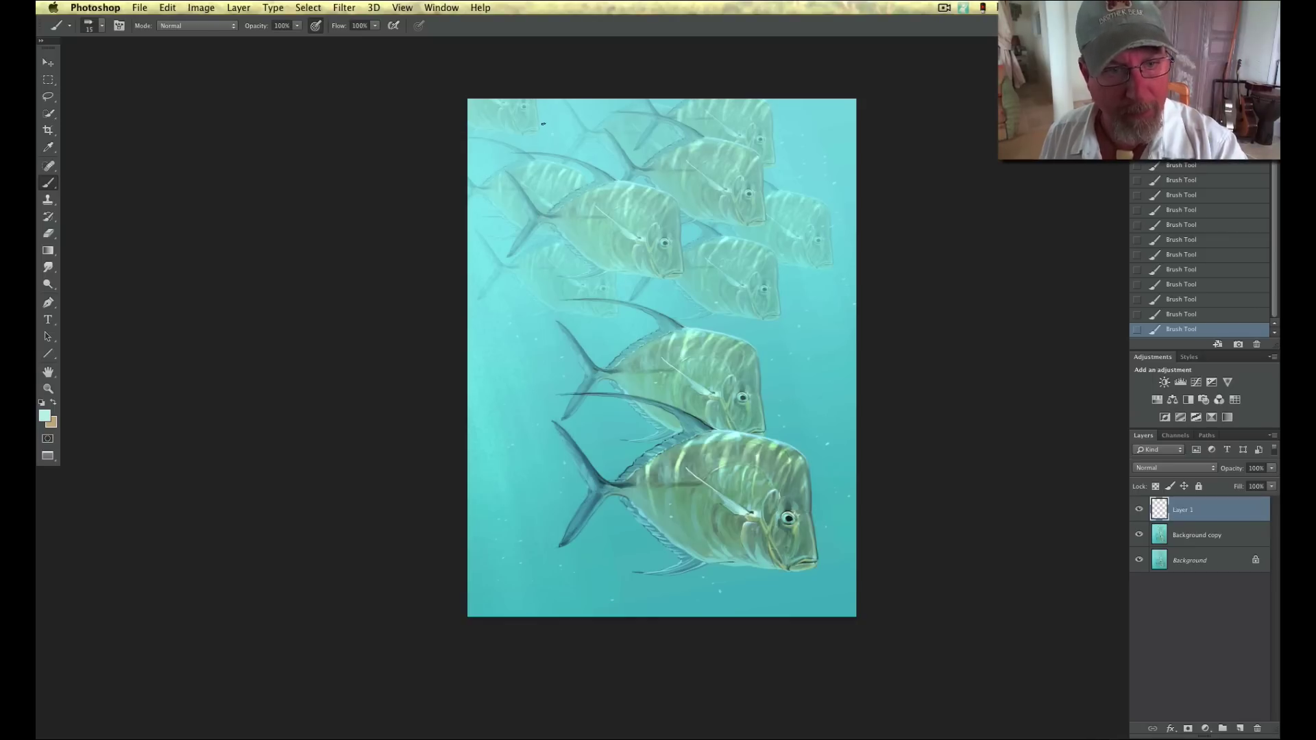
key(super+plus)
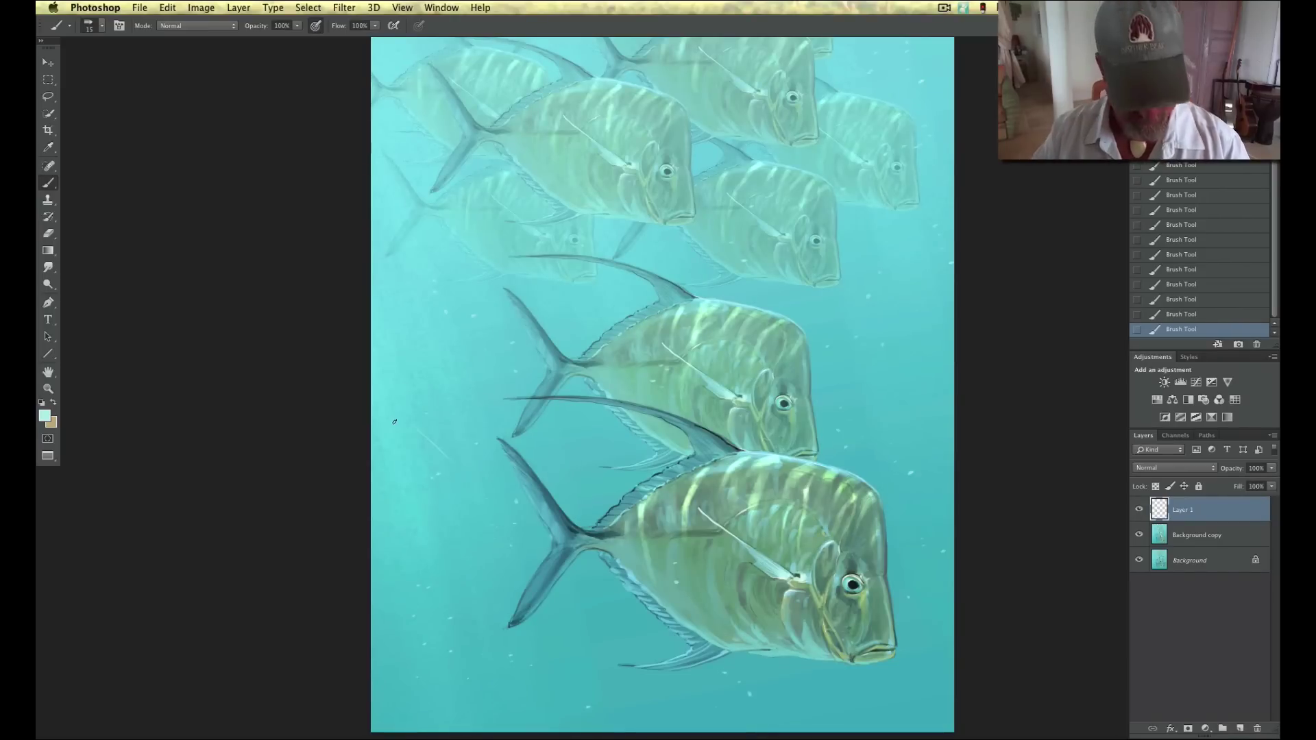
mouse_move(461, 452)
mouse_down()
mouse_move(473, 484)
mouse_move(517, 506)
mouse_up()
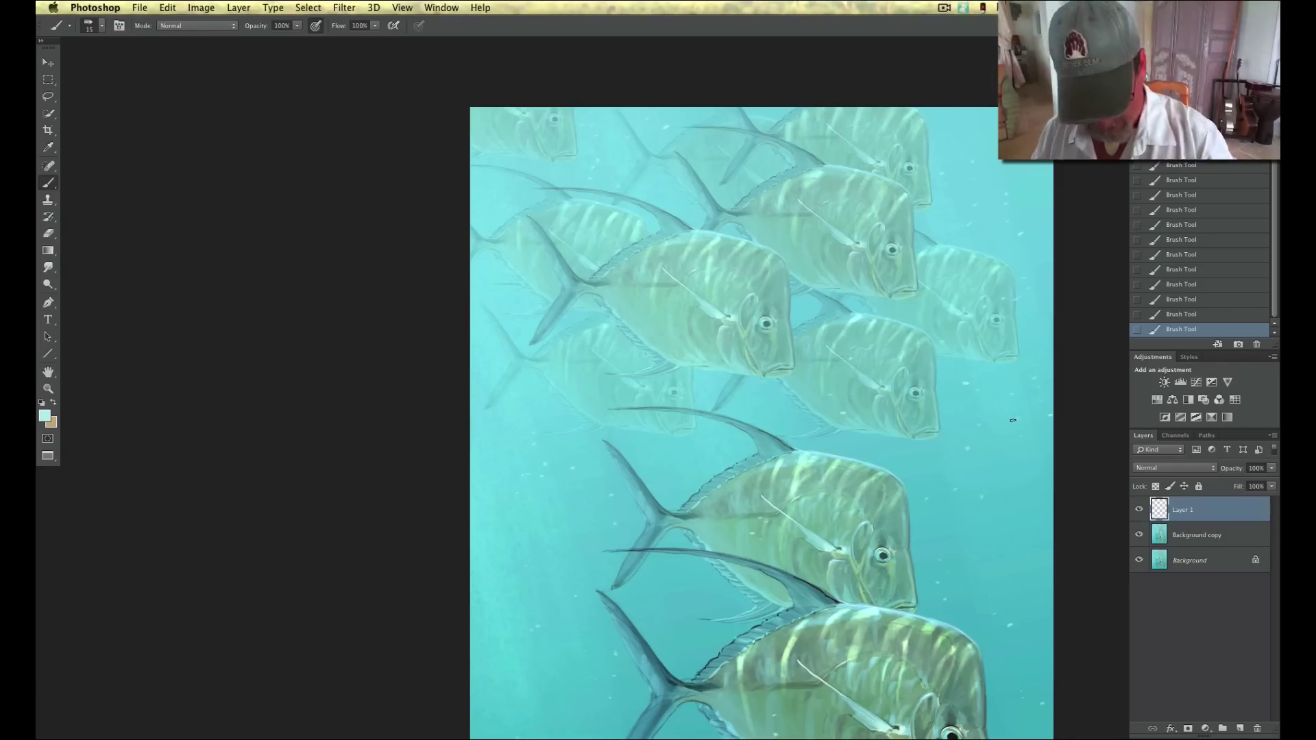
key(super+minus)
key(super+minus)
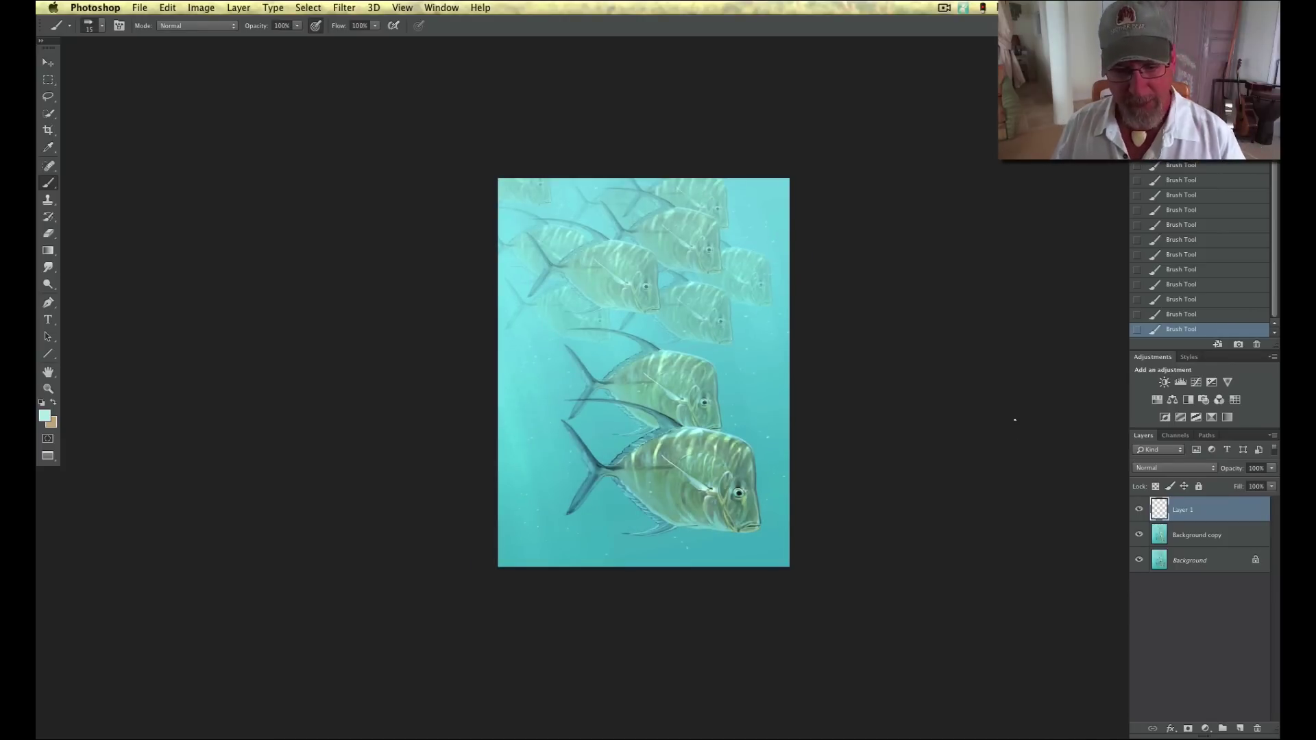
- Add another new layer in Multiply mode and set the foreground colour to deep teal #13a1ab
click(1240, 729)
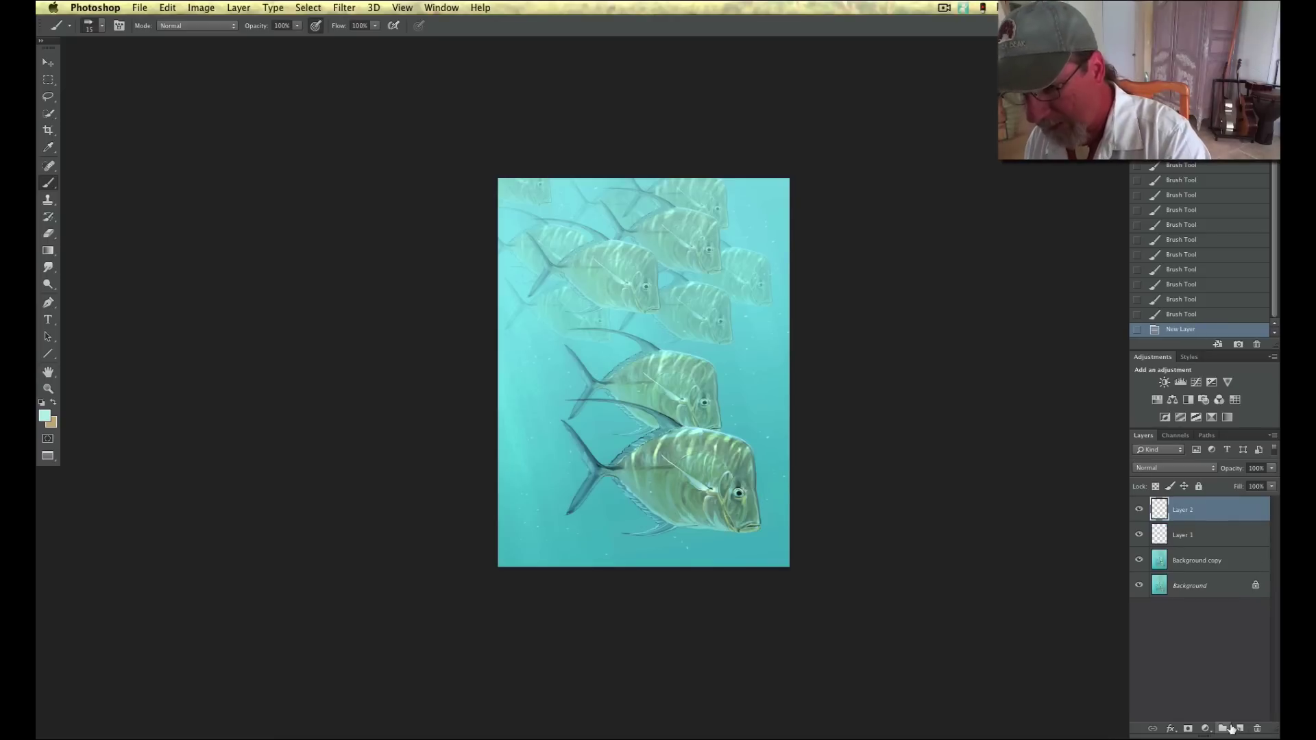
click(1133, 469)
click(1149, 500)
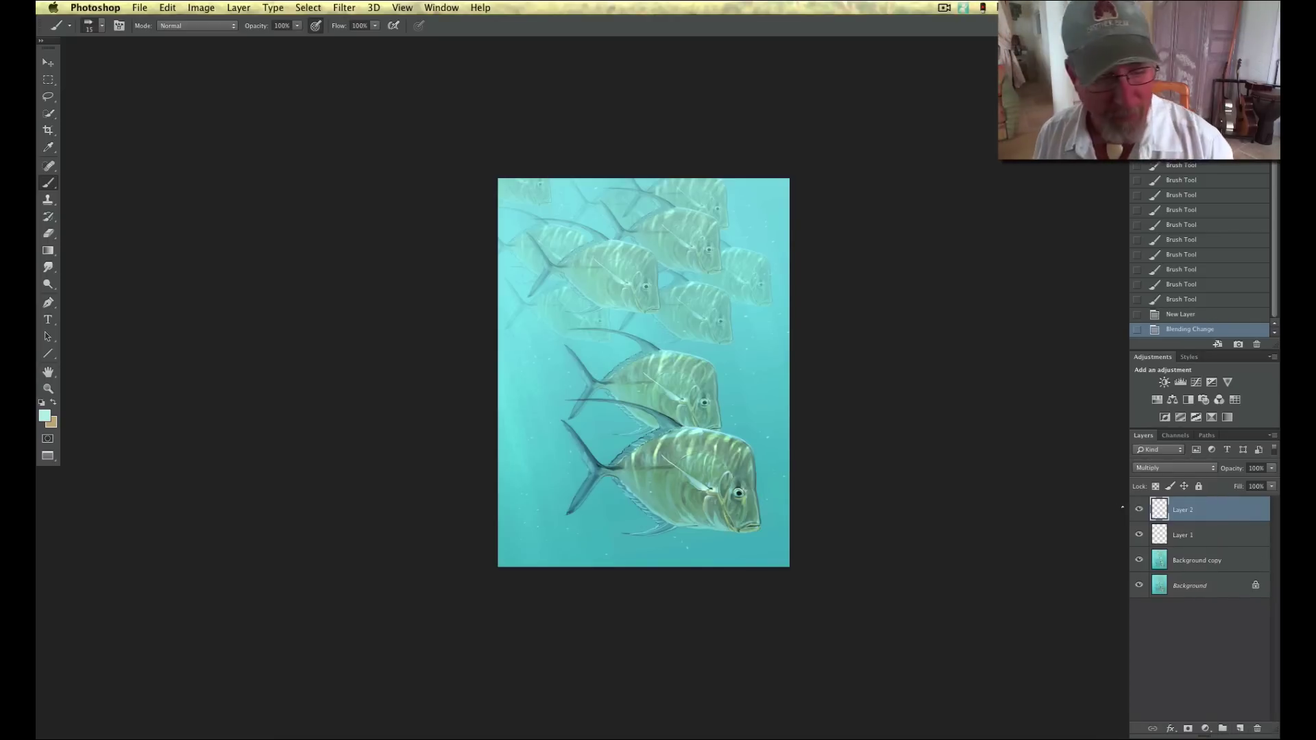
click(44, 416)
click(354, 538)
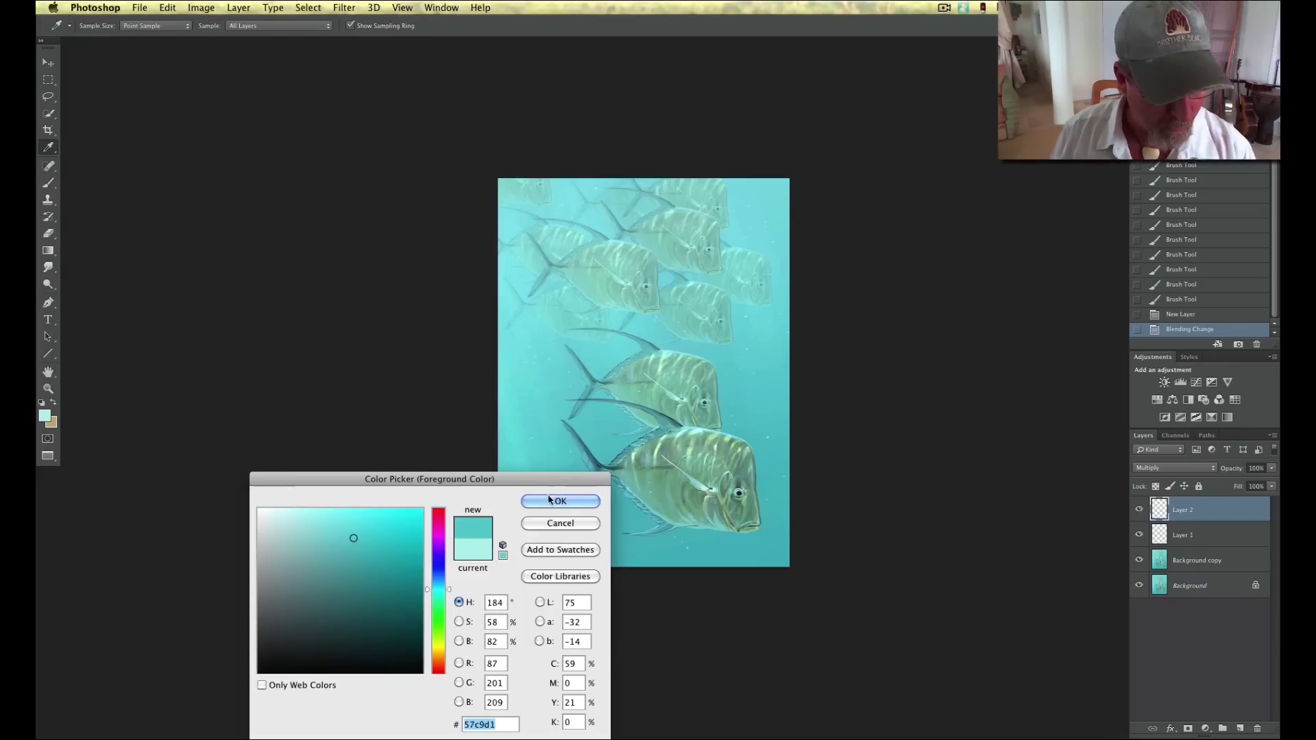
click(405, 564)
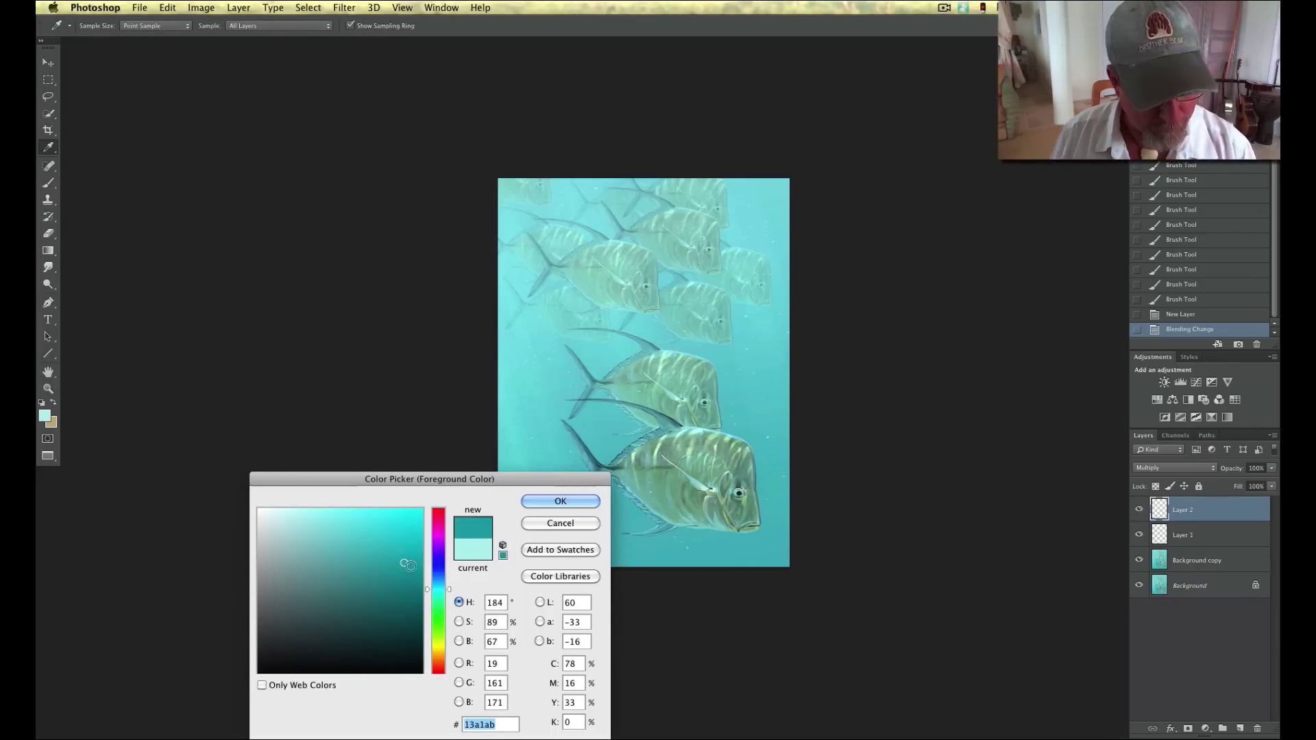
click(533, 504)
- Choose the textured 91 px brush, enlarge it to several hundred pixels, and set its opacity to 56%
key(b)
click(102, 26)
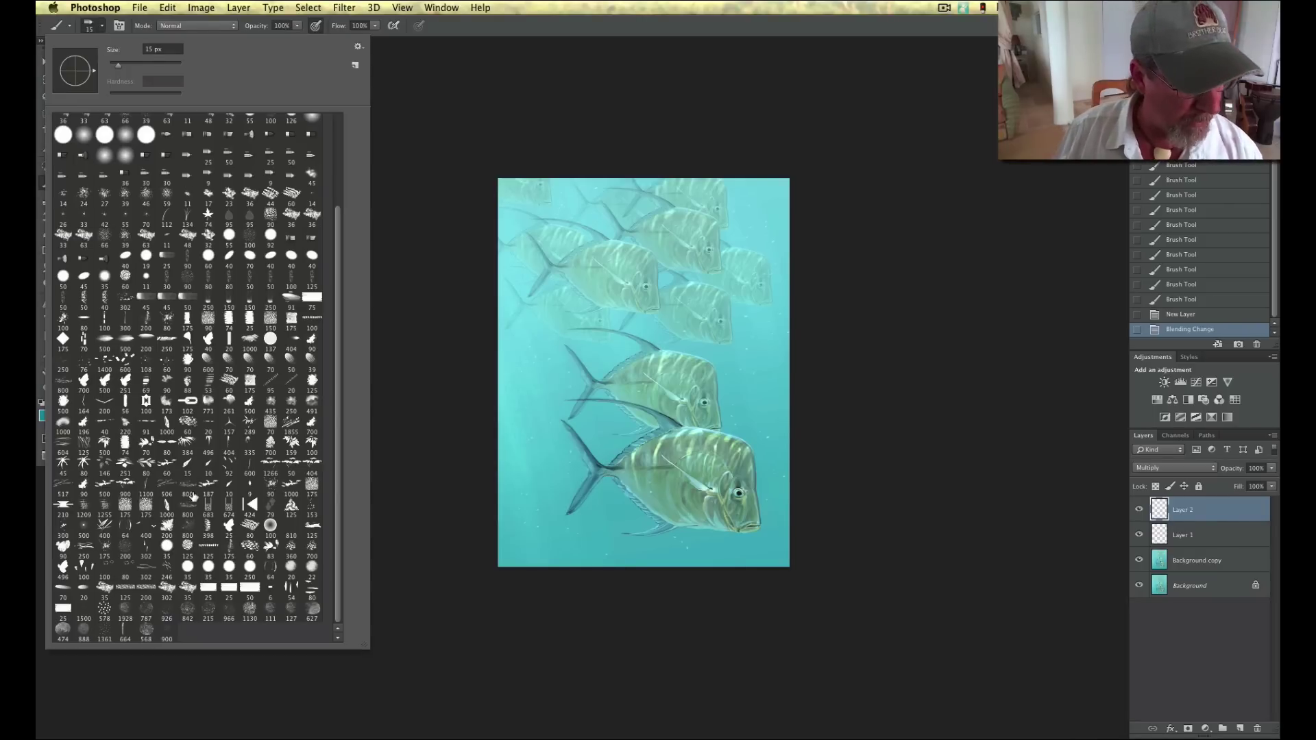
click(293, 298)
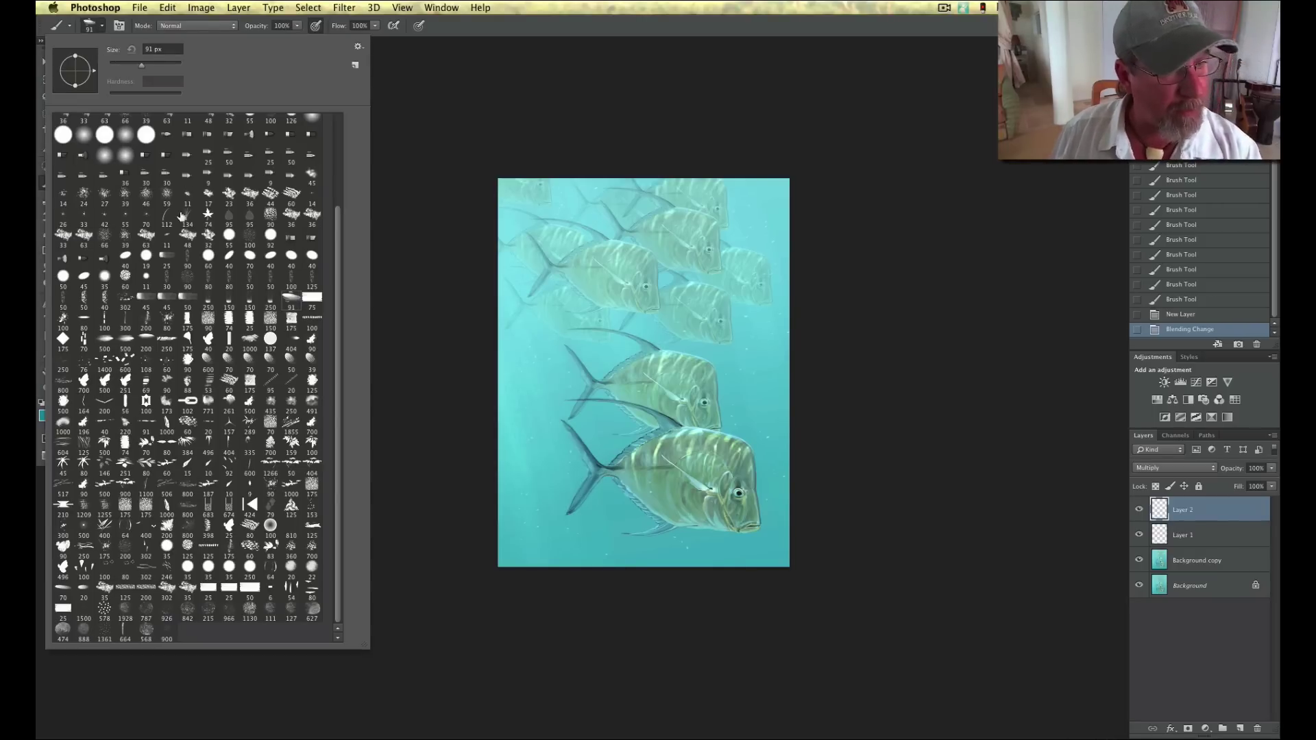
drag(158, 67, 178, 68)
click(426, 121)
click(297, 26)
drag(277, 38, 271, 39)
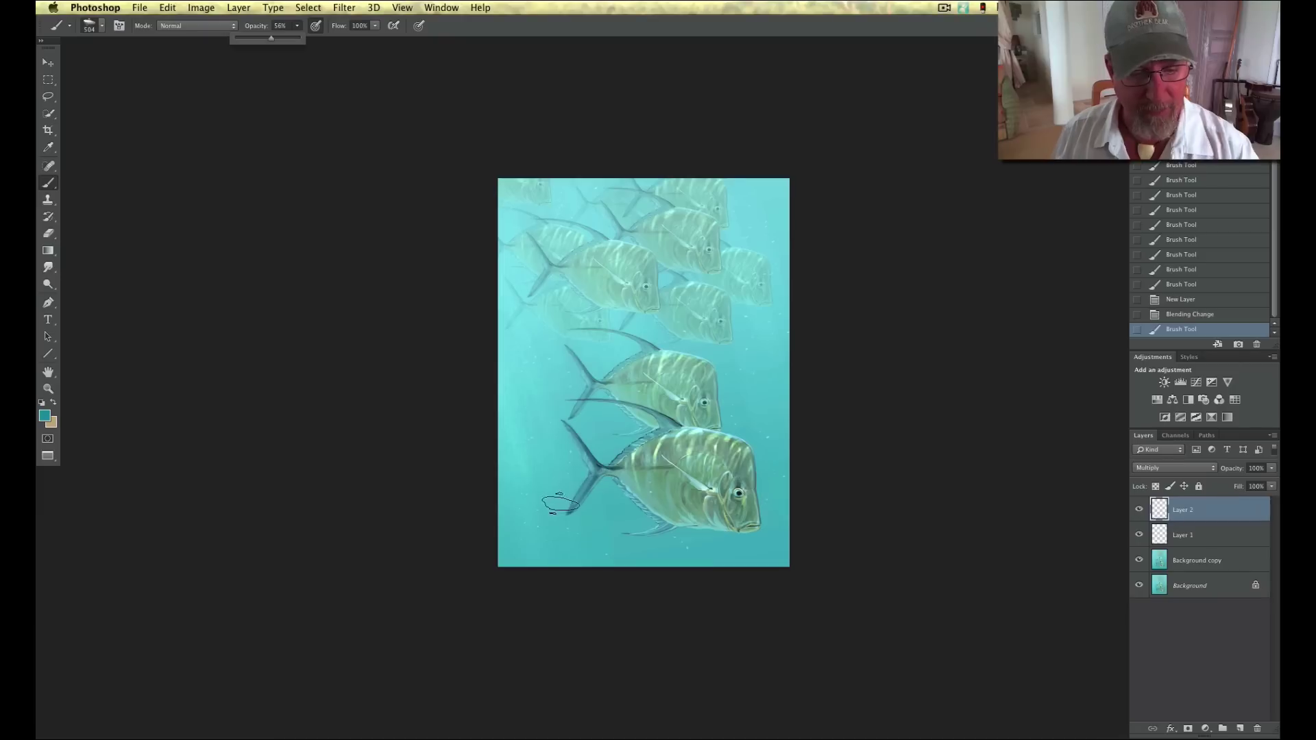
click(95, 26)
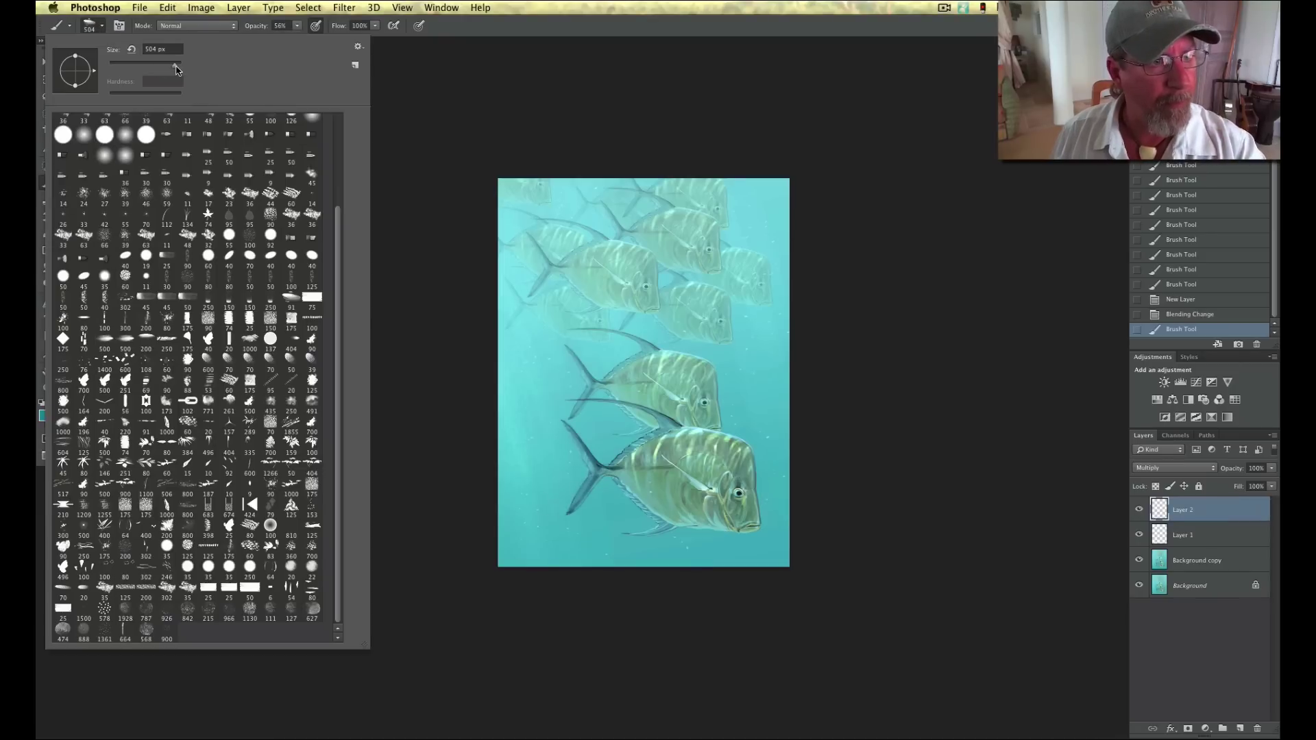
click(176, 66)
click(175, 66)
- Paint diagonal teal shadow strokes down through the water behind the front fish's tail
drag(502, 401, 533, 554)
drag(484, 398, 523, 559)
drag(473, 423, 518, 559)
- Set the brush opacity to 48% and its size to 1000 px
click(297, 25)
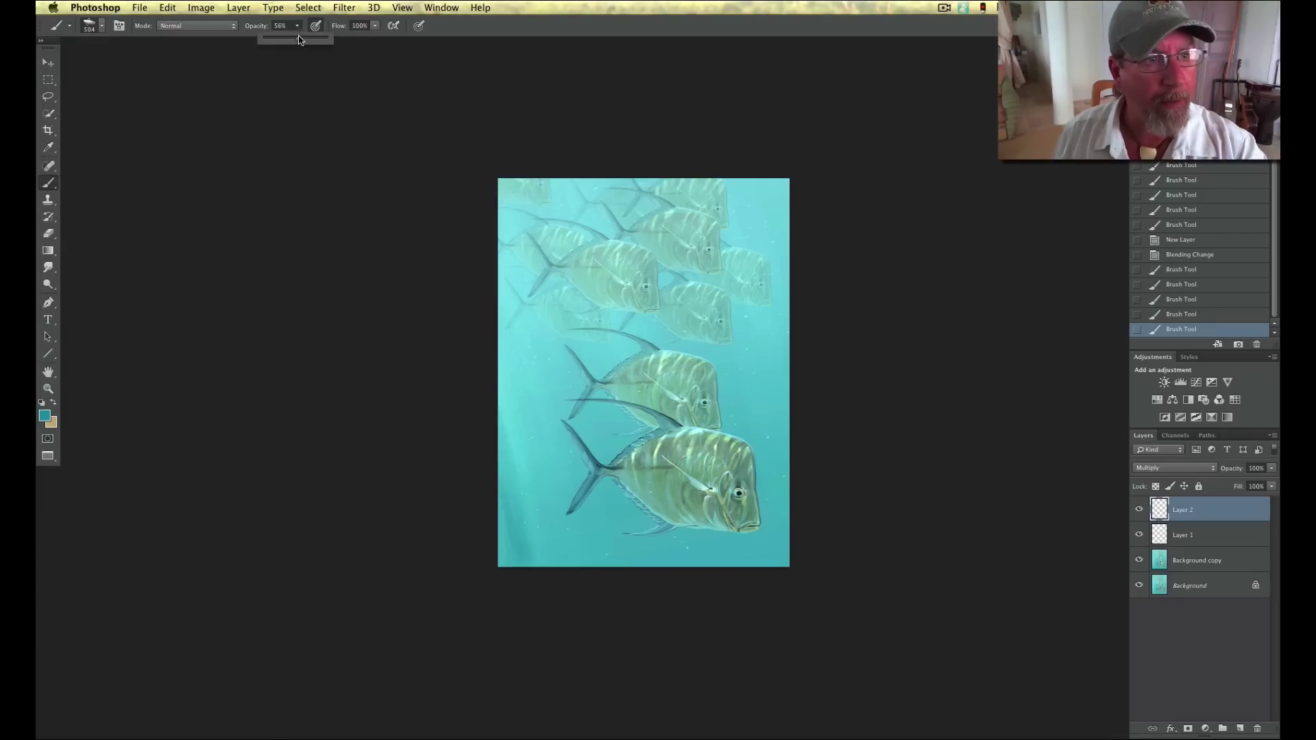
drag(297, 42, 292, 41)
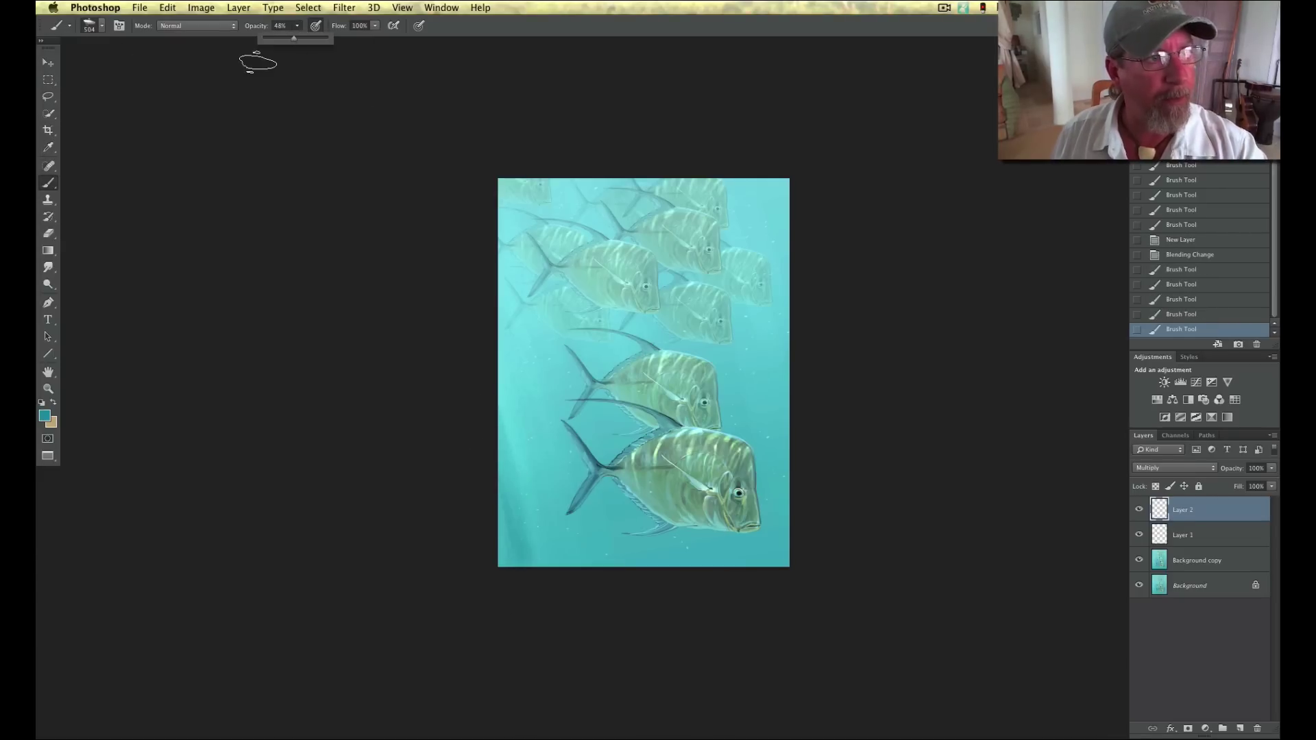
click(102, 32)
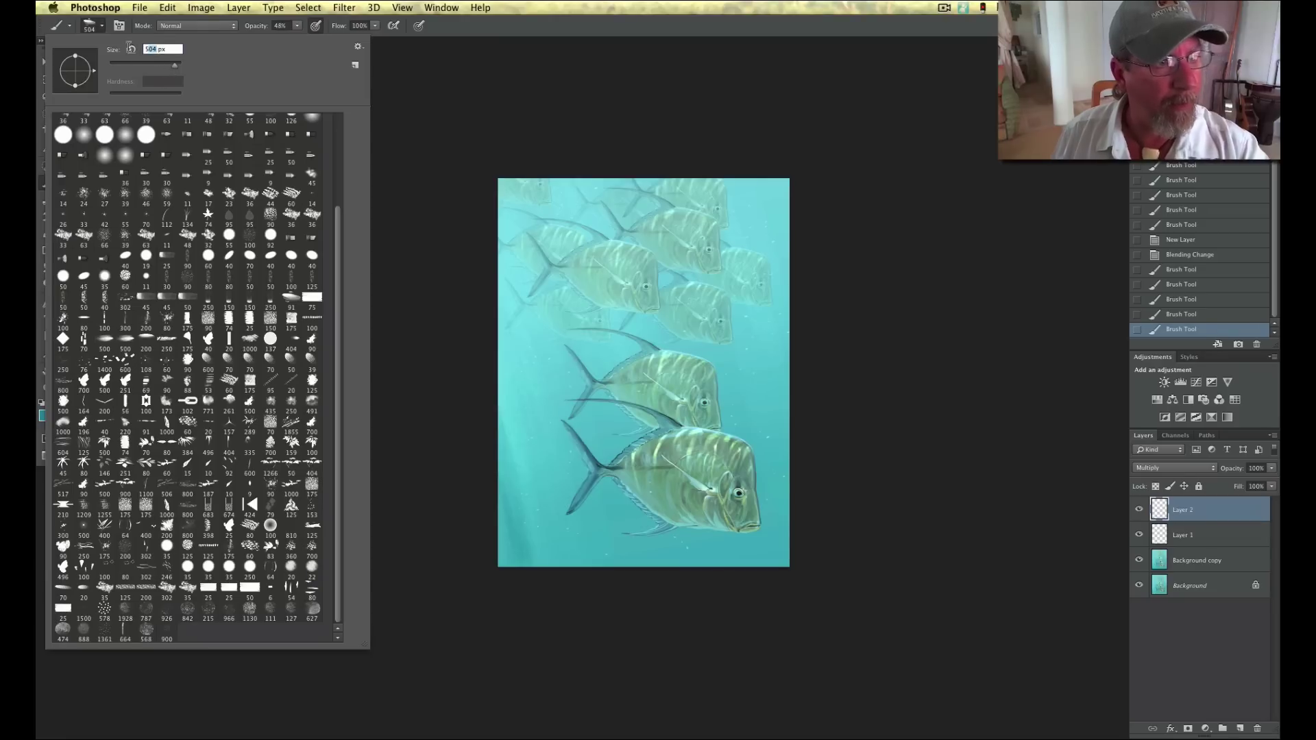
text(100)
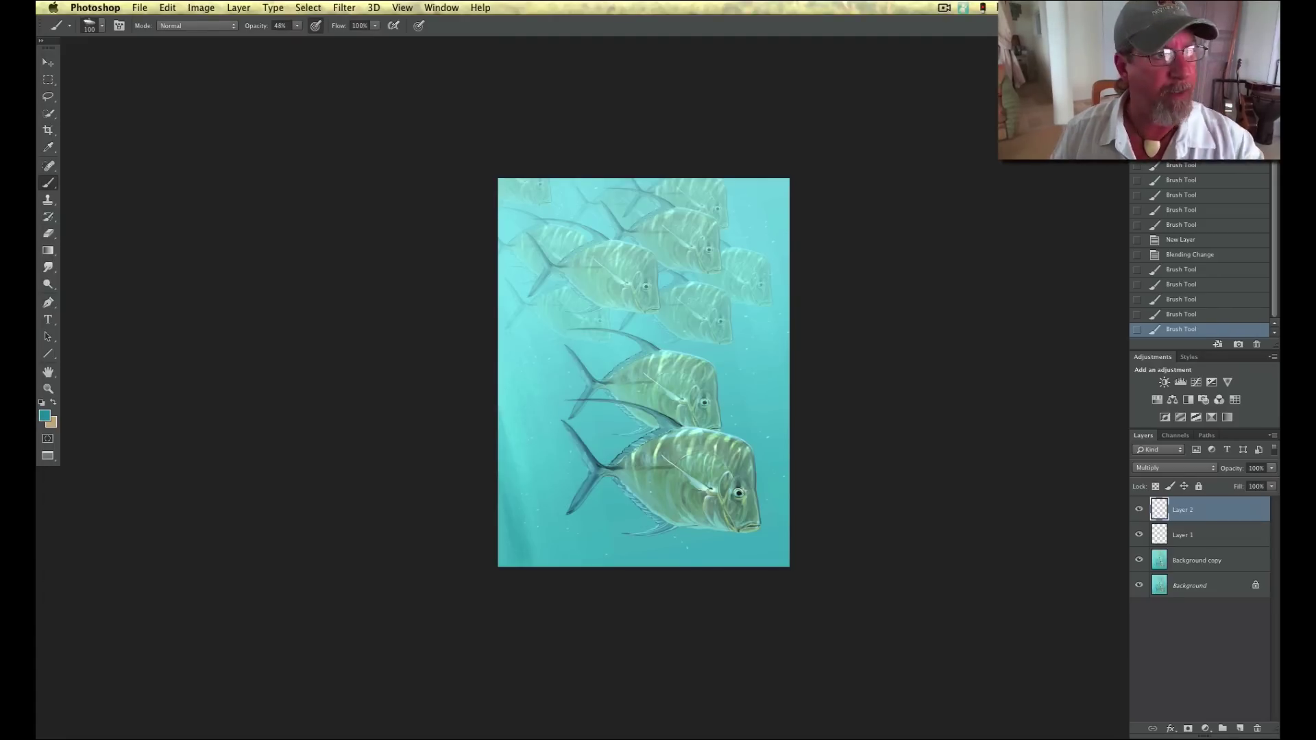
click(102, 27)
double_click(155, 49)
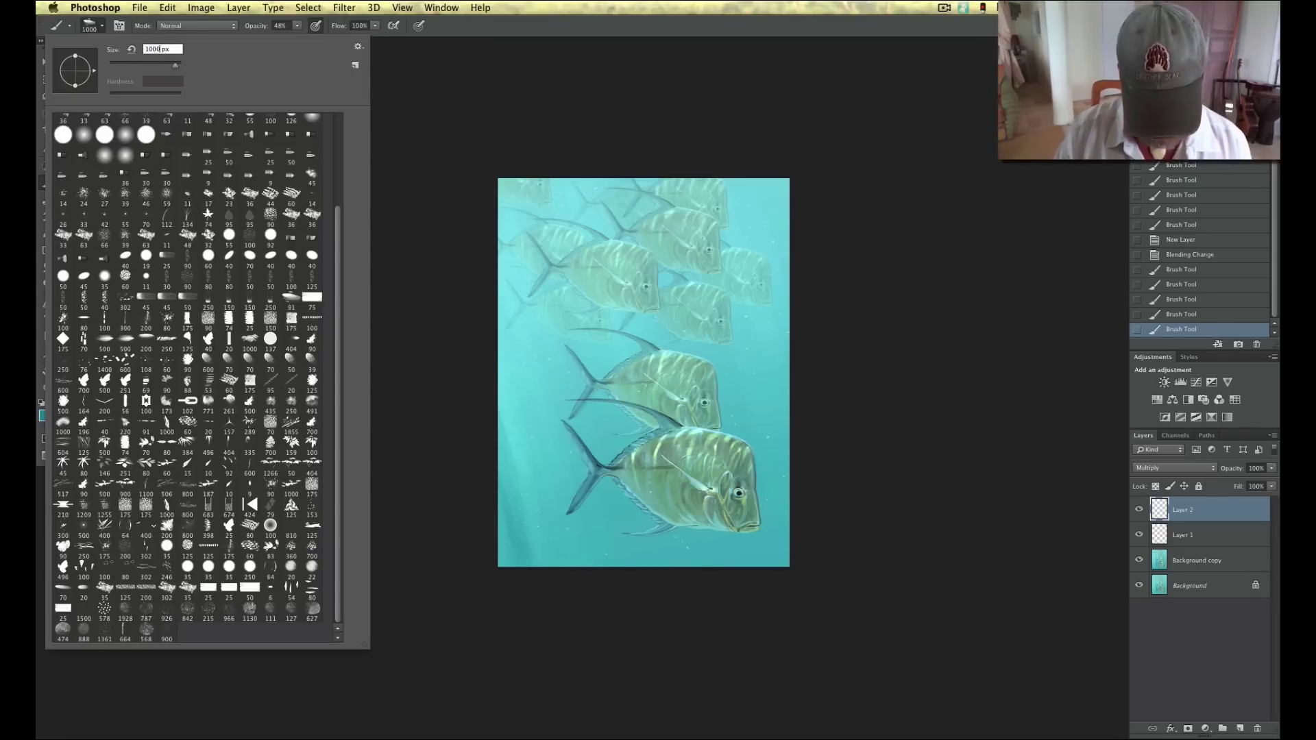
key(Return)
- Paint broad diagonal shadow bands through the water behind the fish tails, darkening the lower corner
click(535, 425)
click(584, 582)
click(546, 388)
click(617, 630)
click(496, 311)
click(473, 247)
click(580, 637)
click(482, 320)
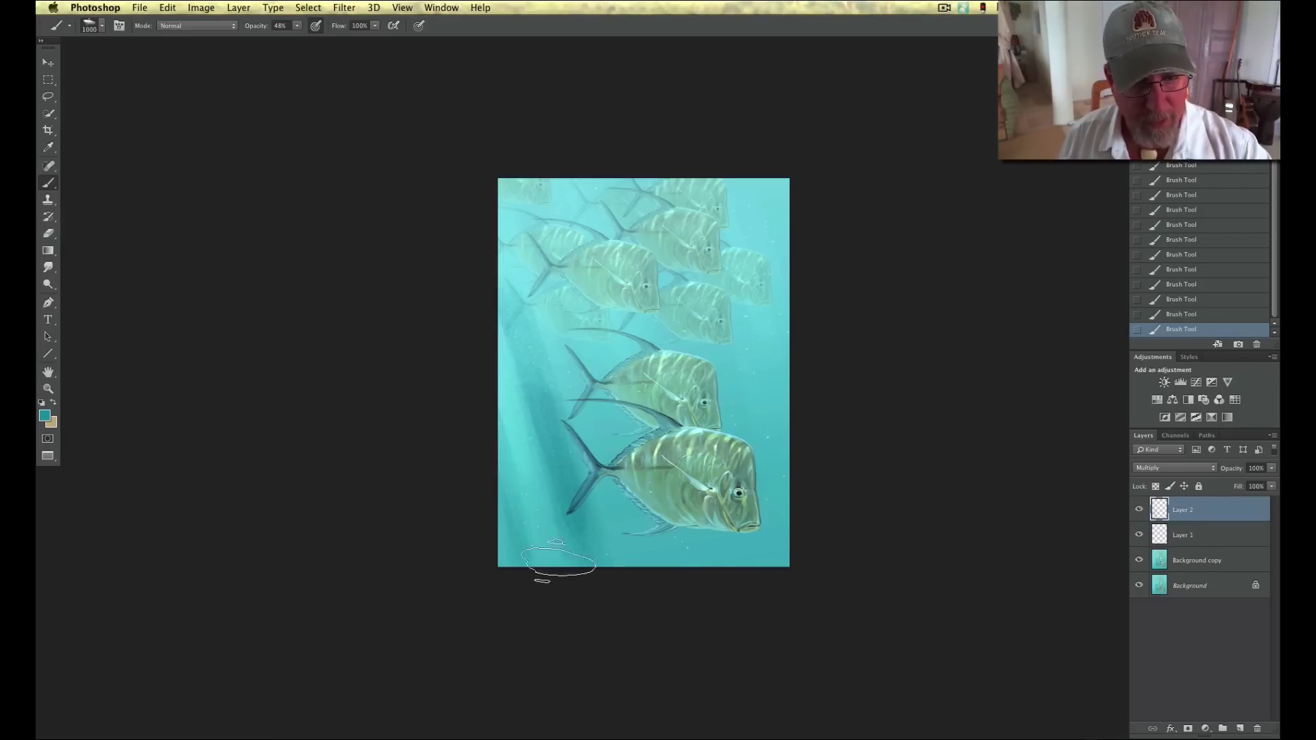
click(494, 421)
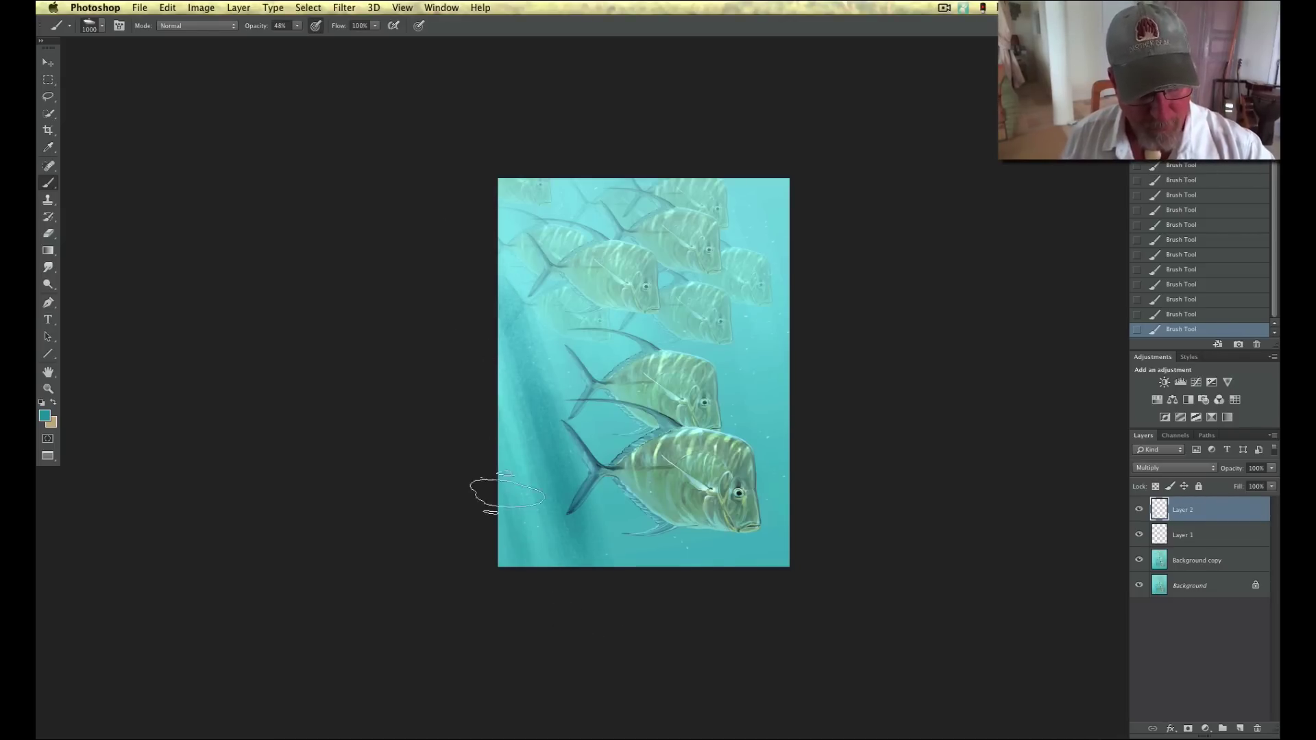
click(470, 464)
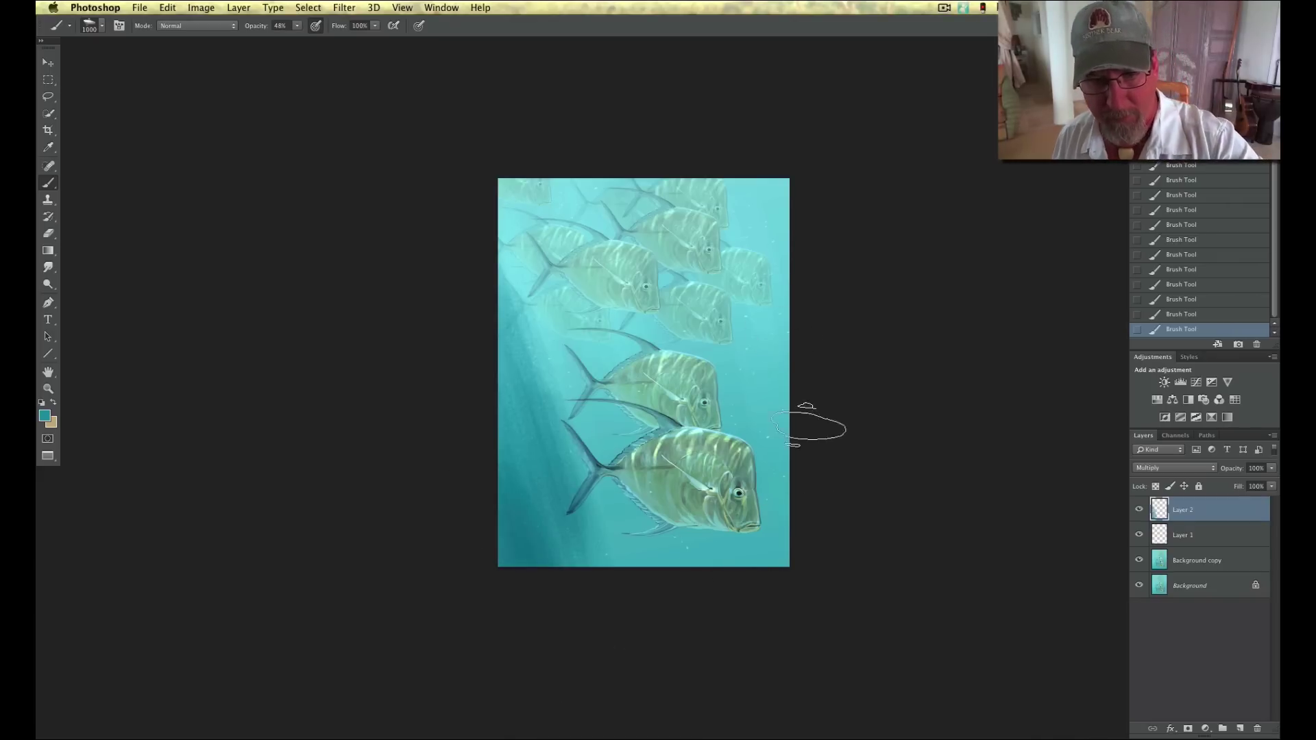
- Paint shadow bands across the fish and remaining water, leaving light rays between them, and move the shadow layer beneath the specks layer
click(741, 271)
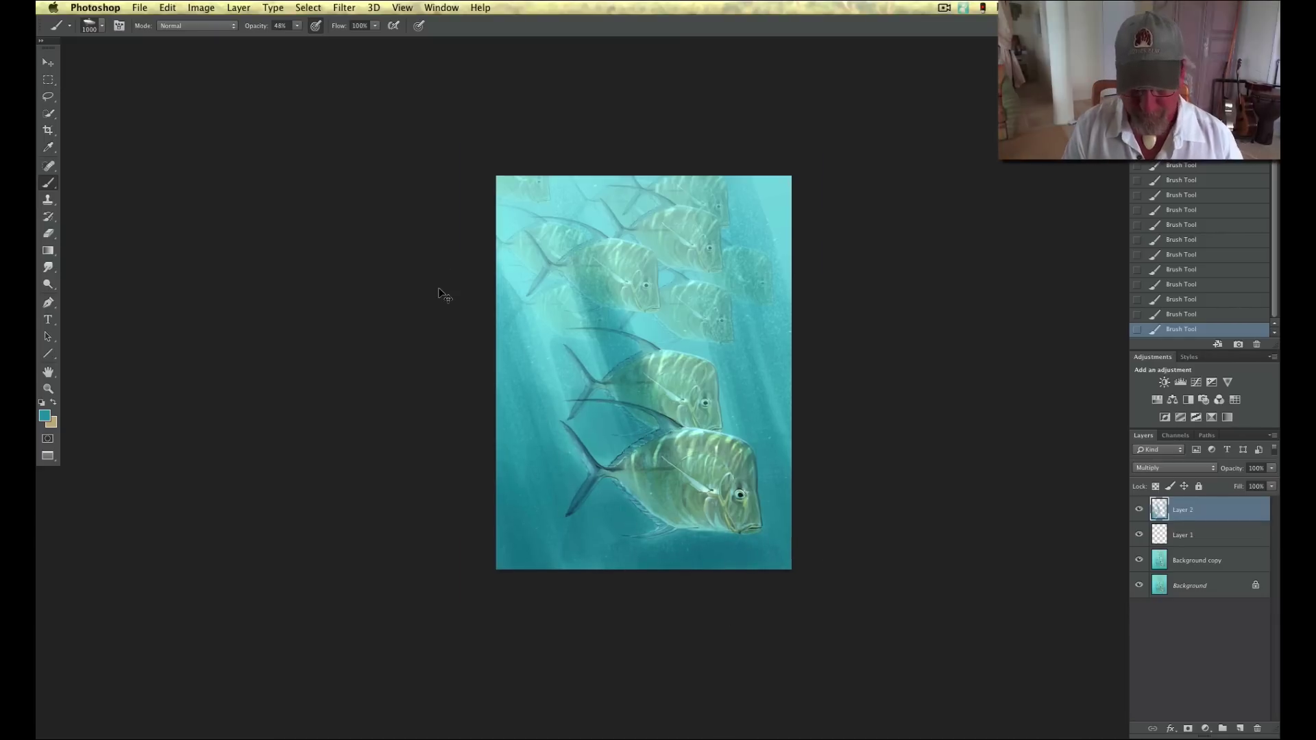
key(super+equal)
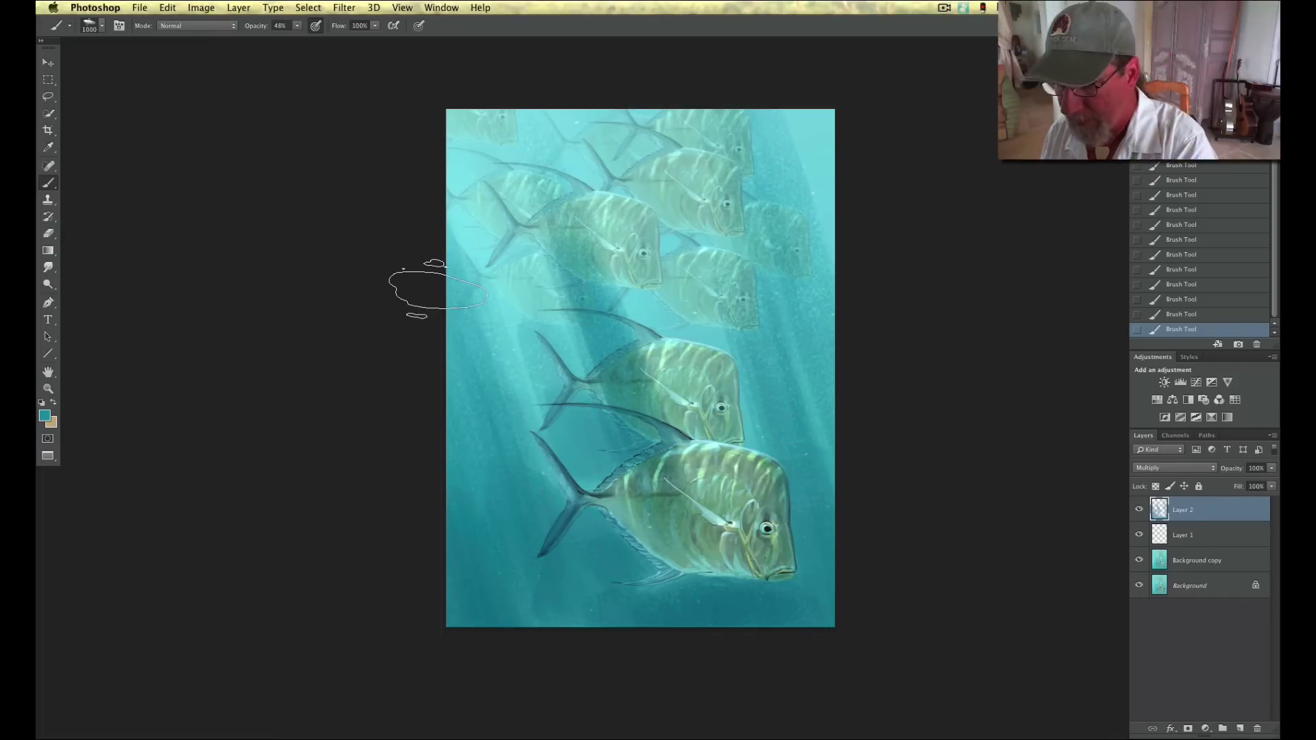
drag(1182, 511, 1184, 557)
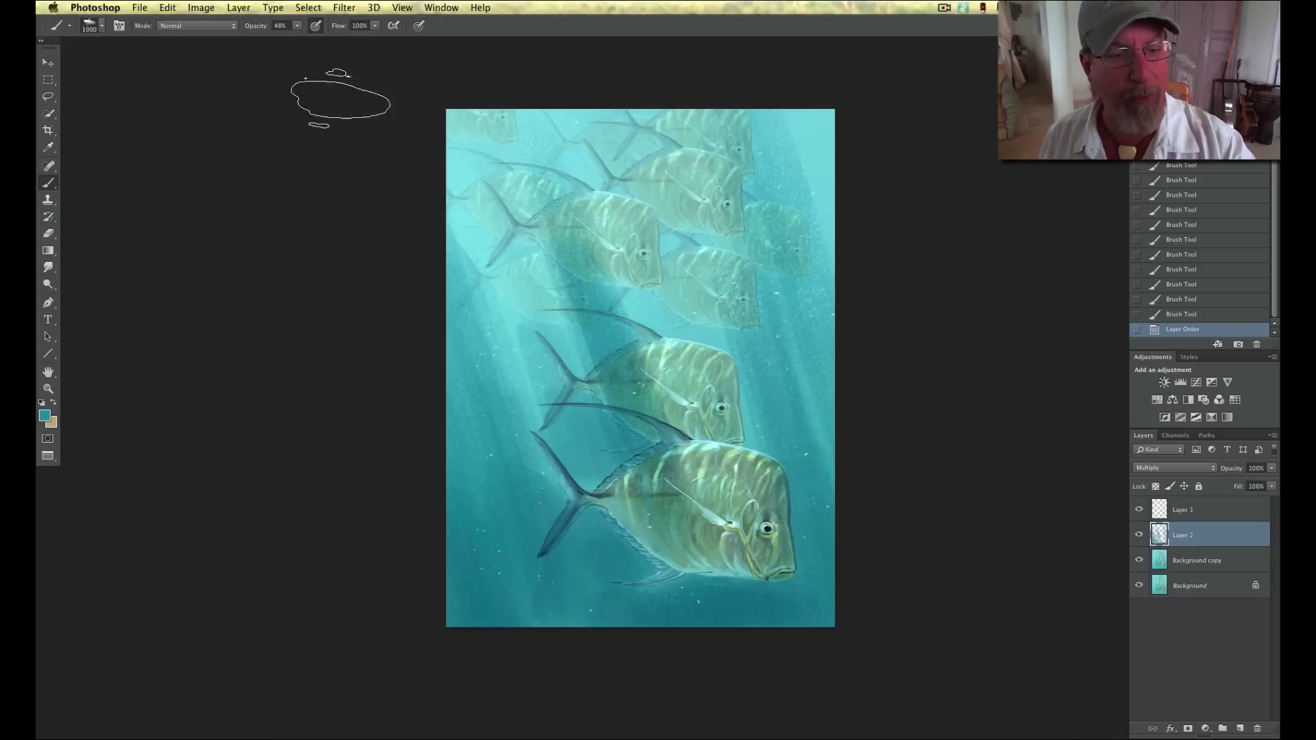
- Apply a Motion Blur to the shadow layer at an angle of -79° and a distance of 1219 pixels
click(340, 8)
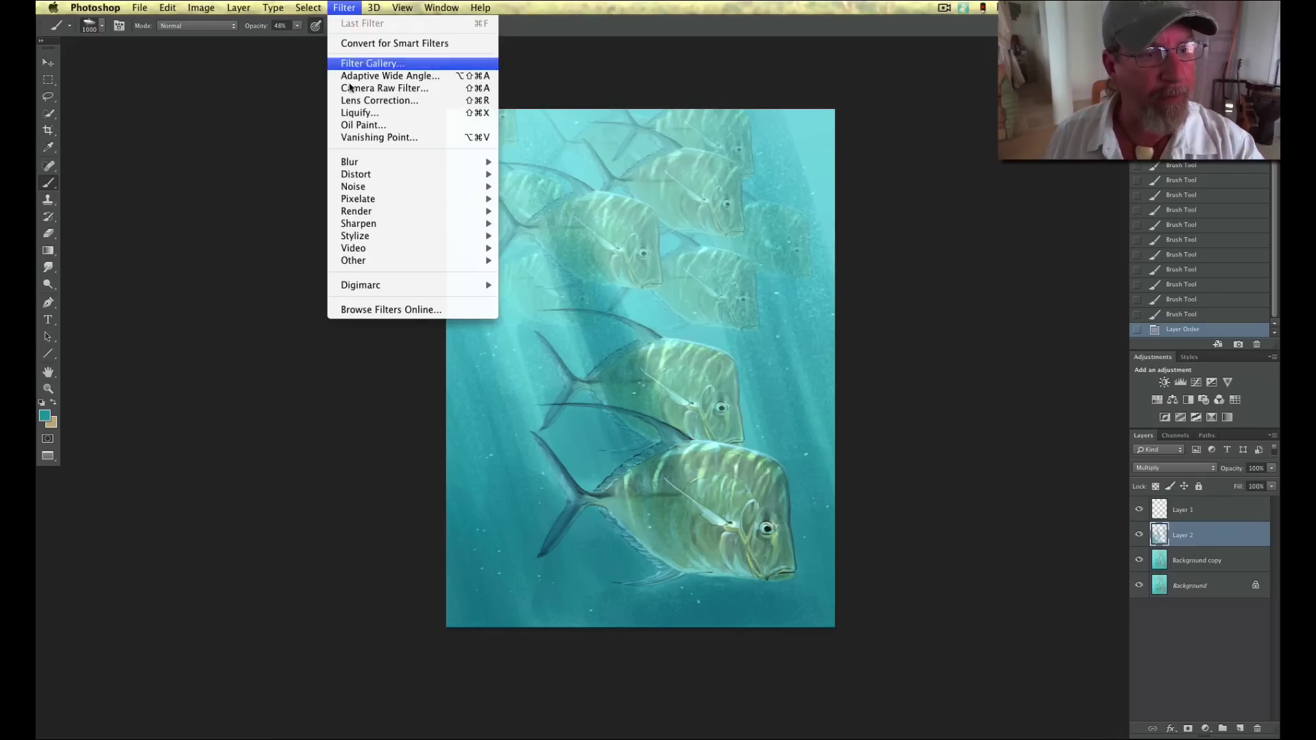
mouse_move(401, 163)
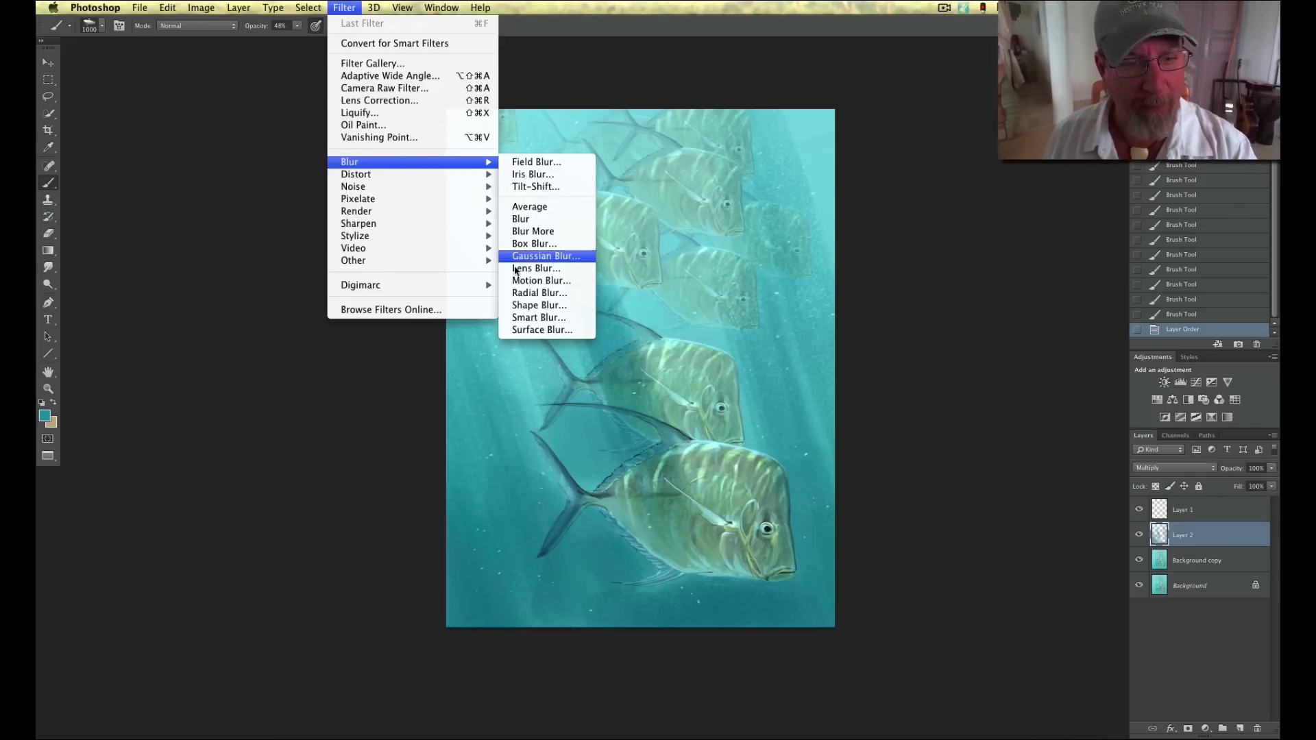
click(516, 281)
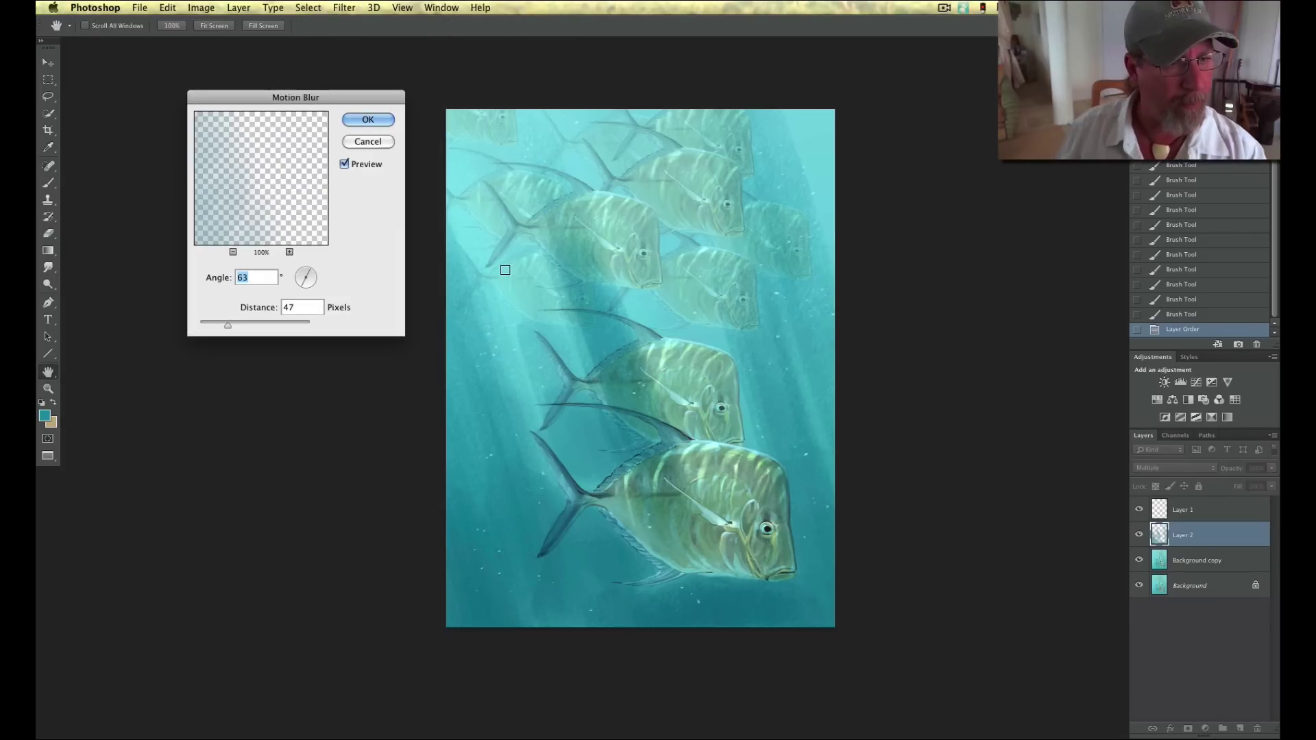
drag(308, 274, 305, 272)
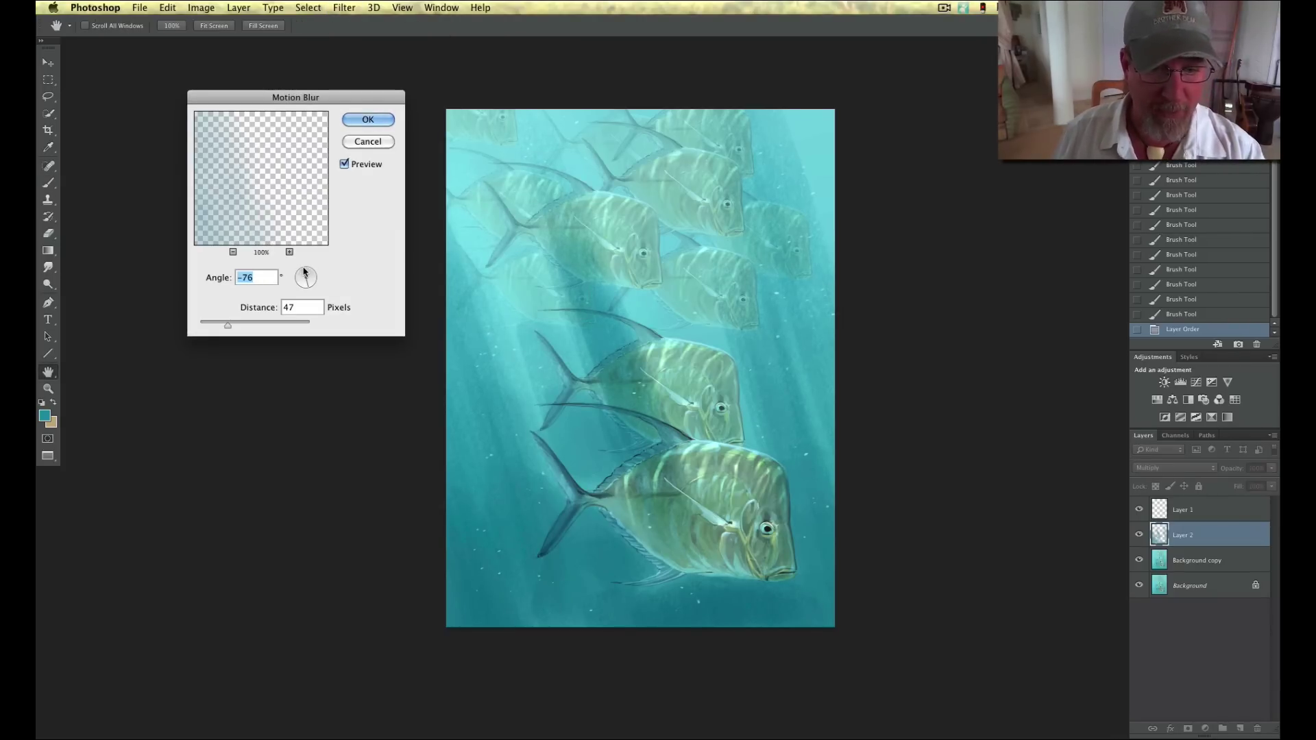
drag(230, 328, 290, 331)
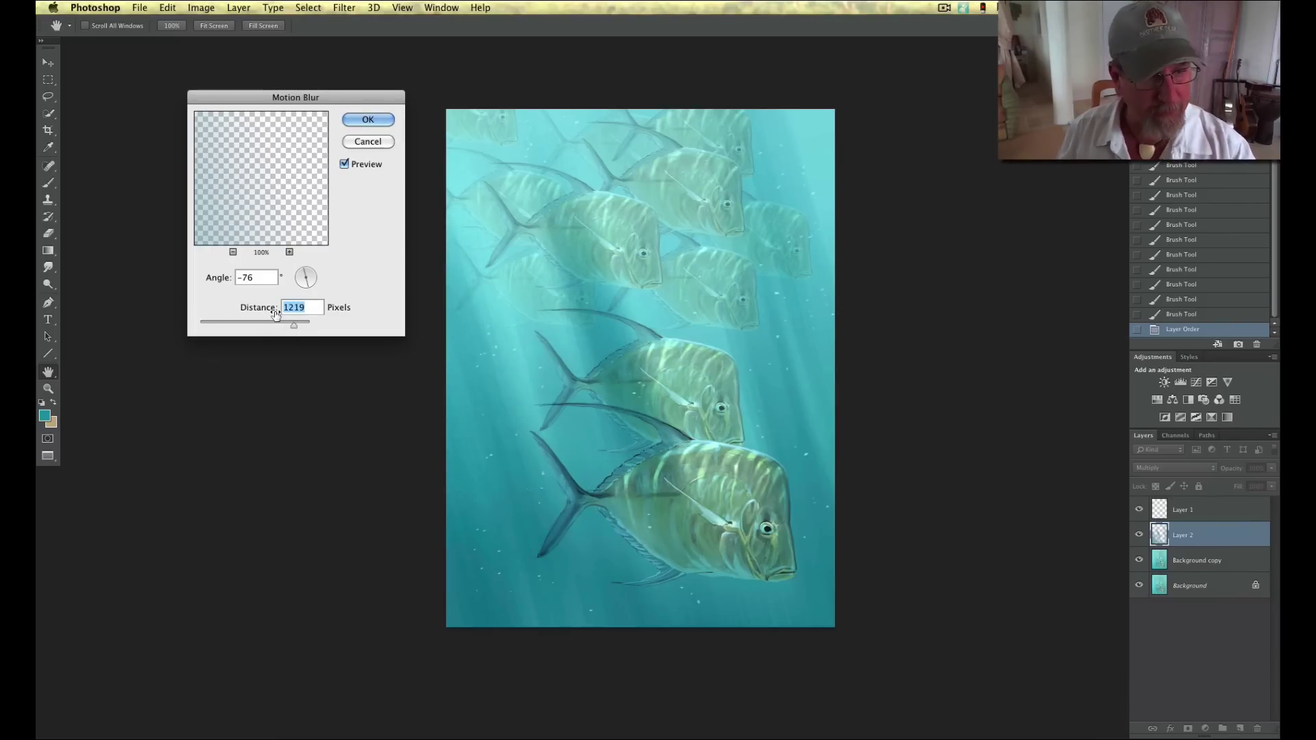
drag(306, 281, 305, 272)
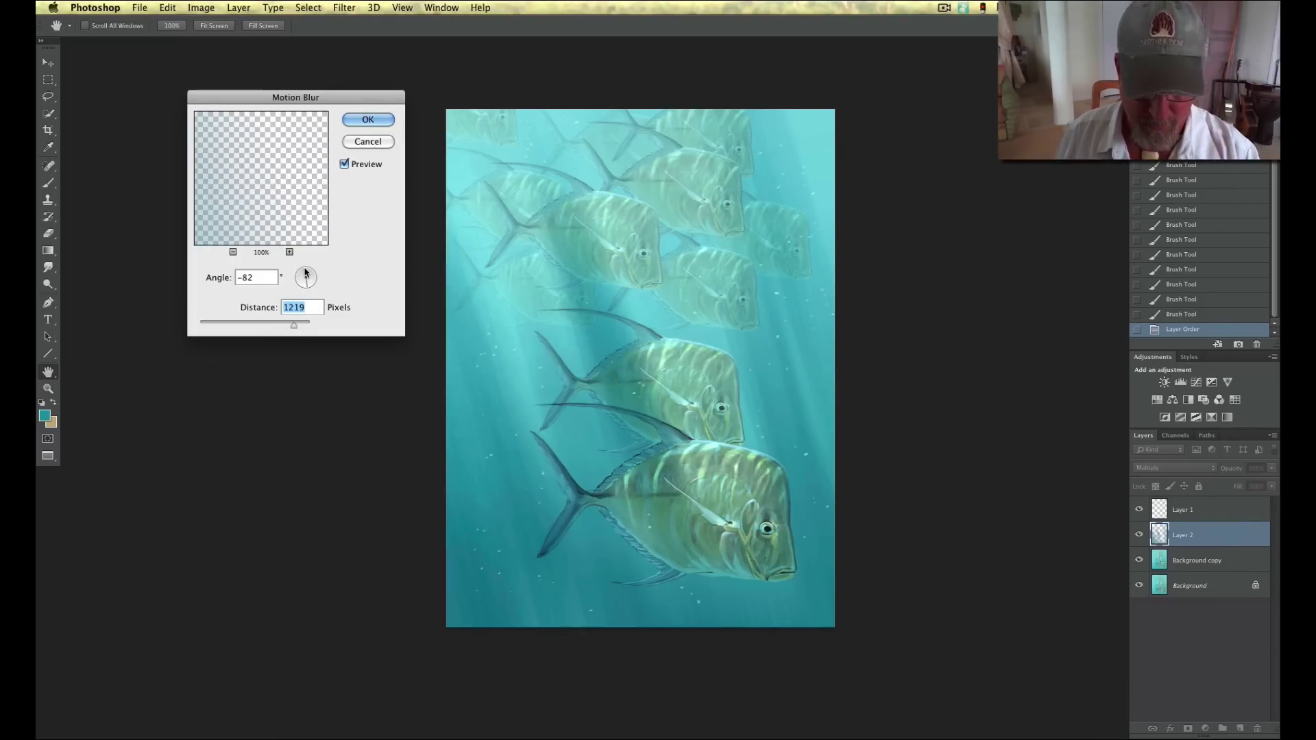
click(302, 273)
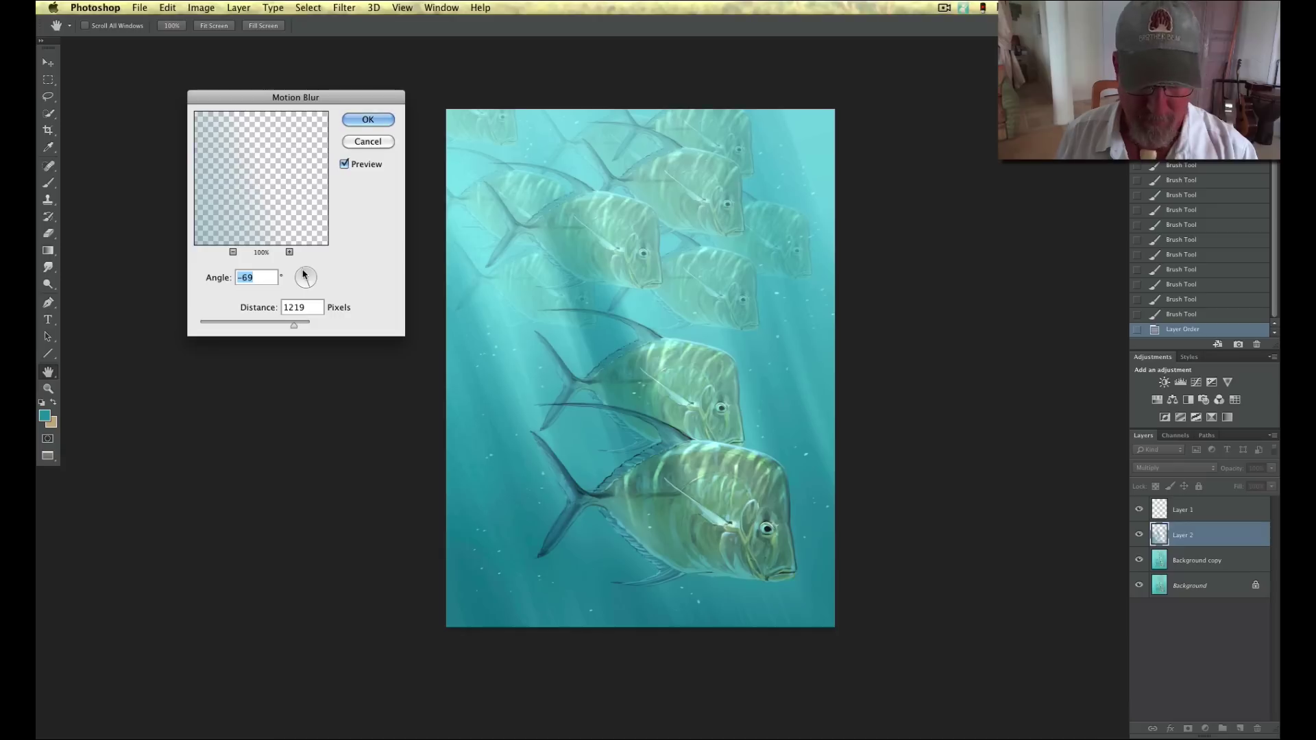
drag(303, 273, 298, 272)
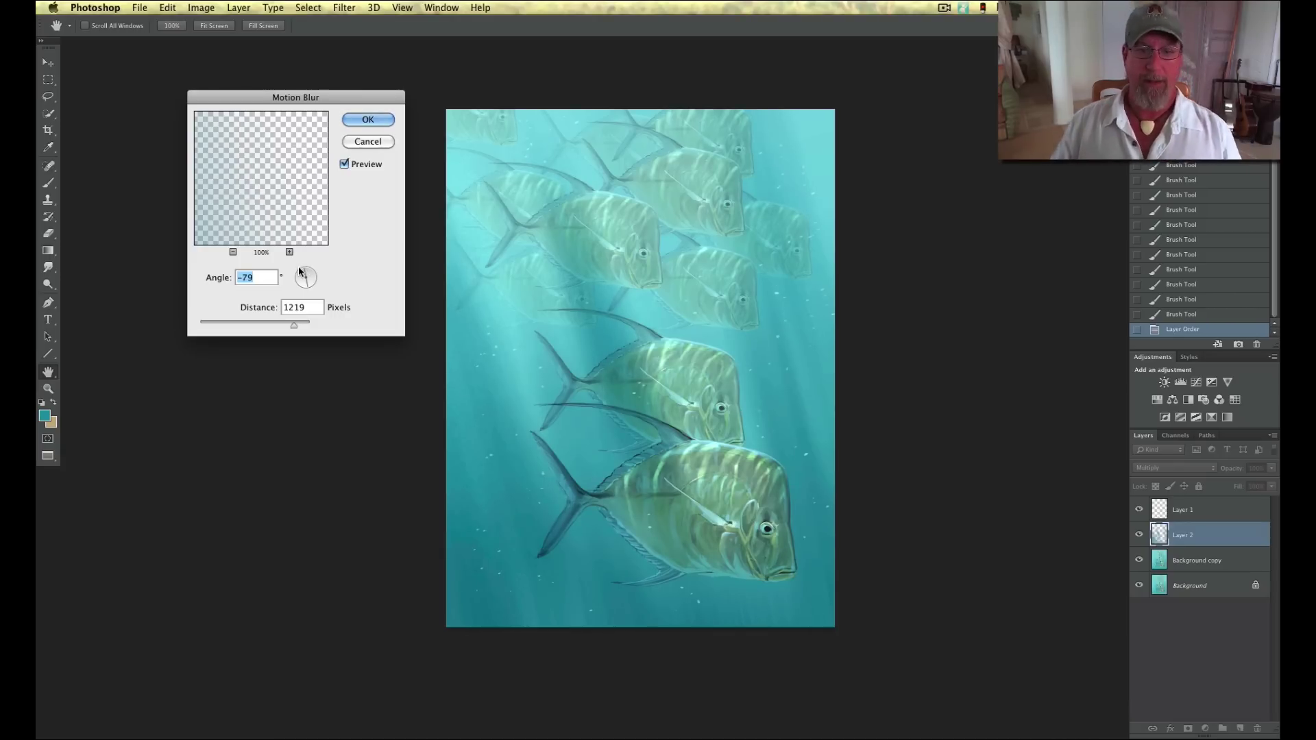
key(Return)
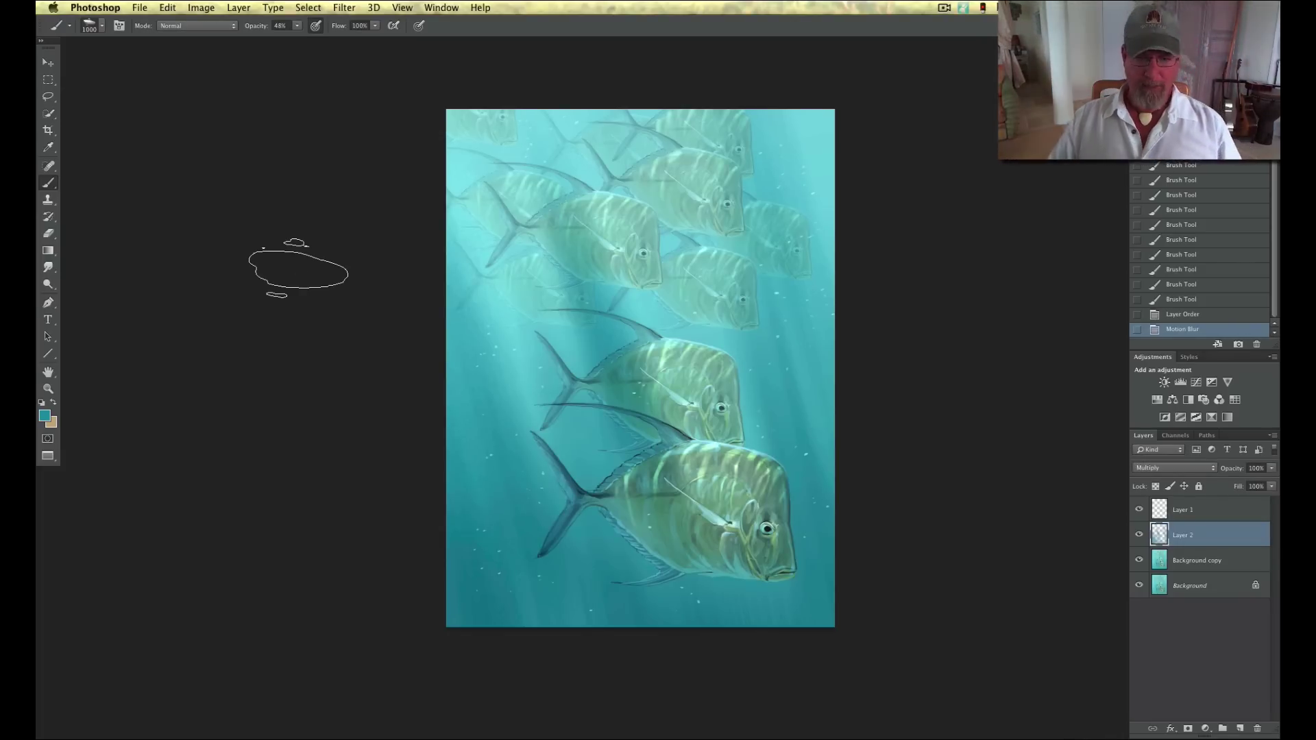
- Save the layered painting to the Desktop as a Photoshop file named Lookdown combined.psd
key(super+minus)
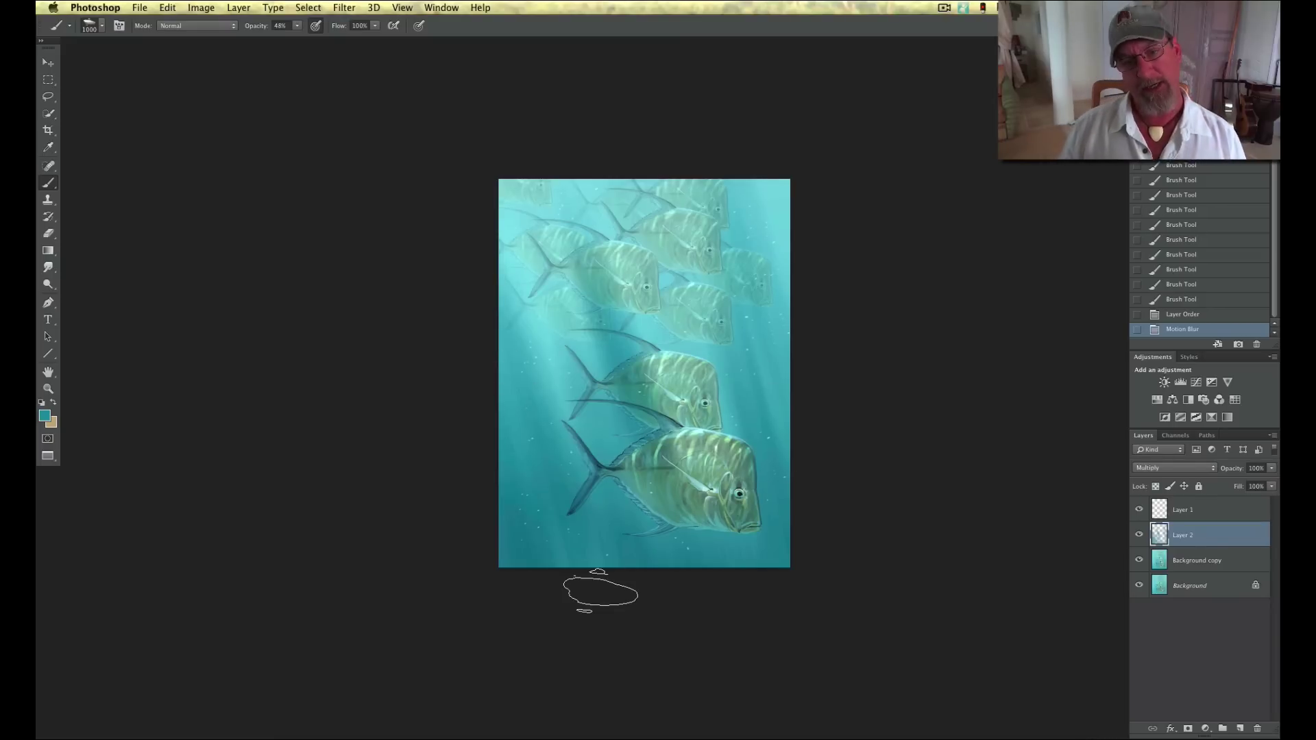
click(140, 8)
click(152, 155)
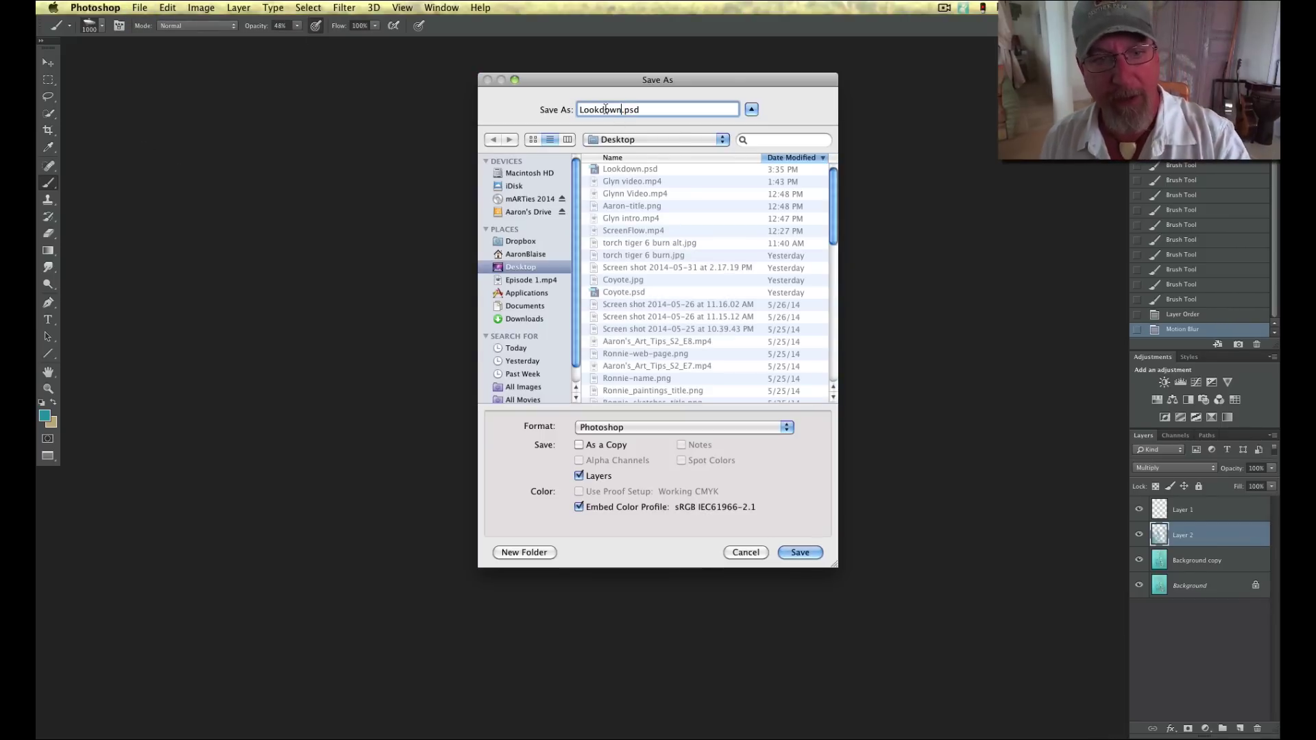
text(combined)
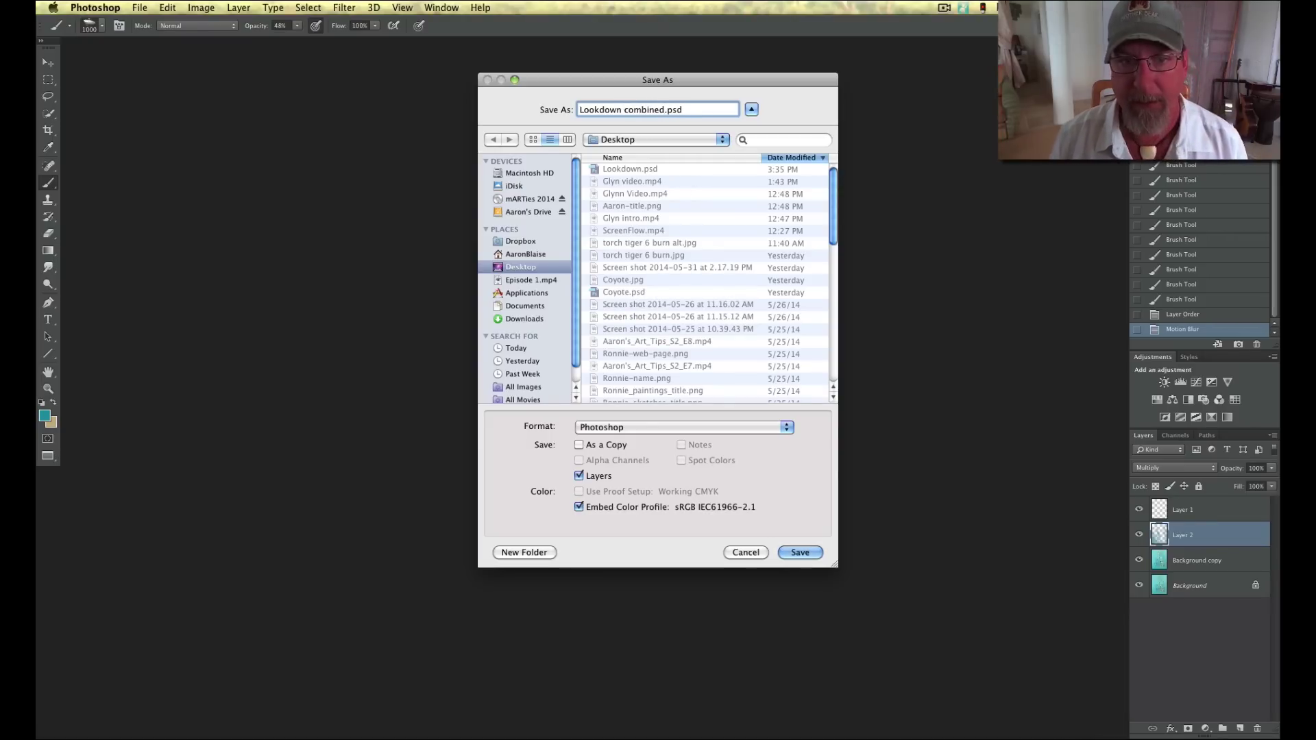
key(Return)
key(Return)
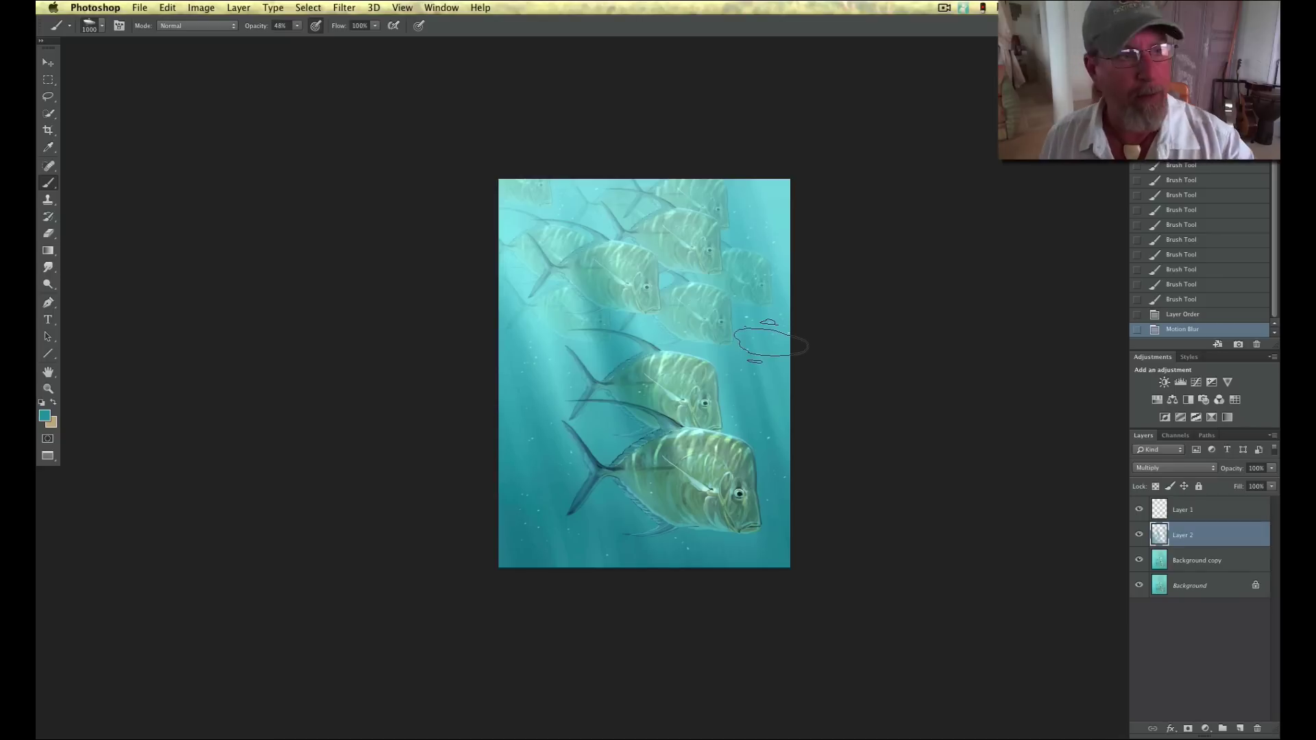
click(229, 9)
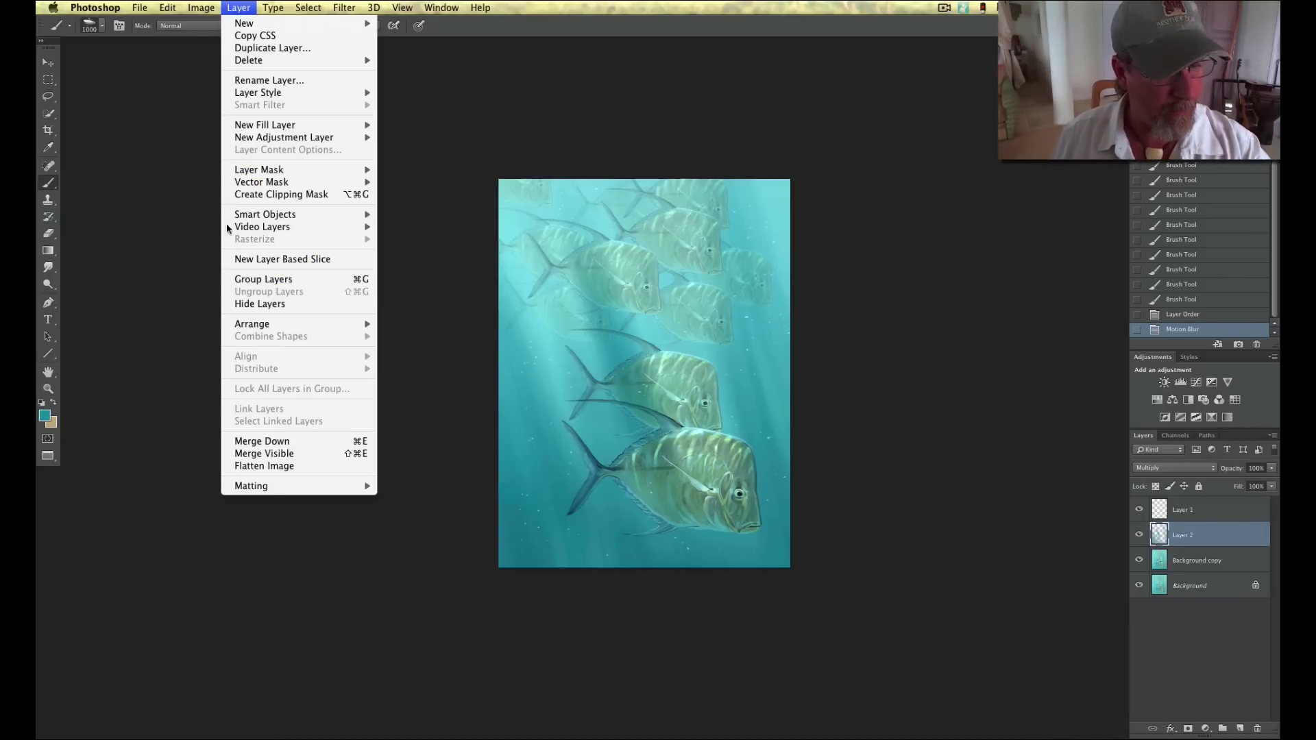
click(241, 441)
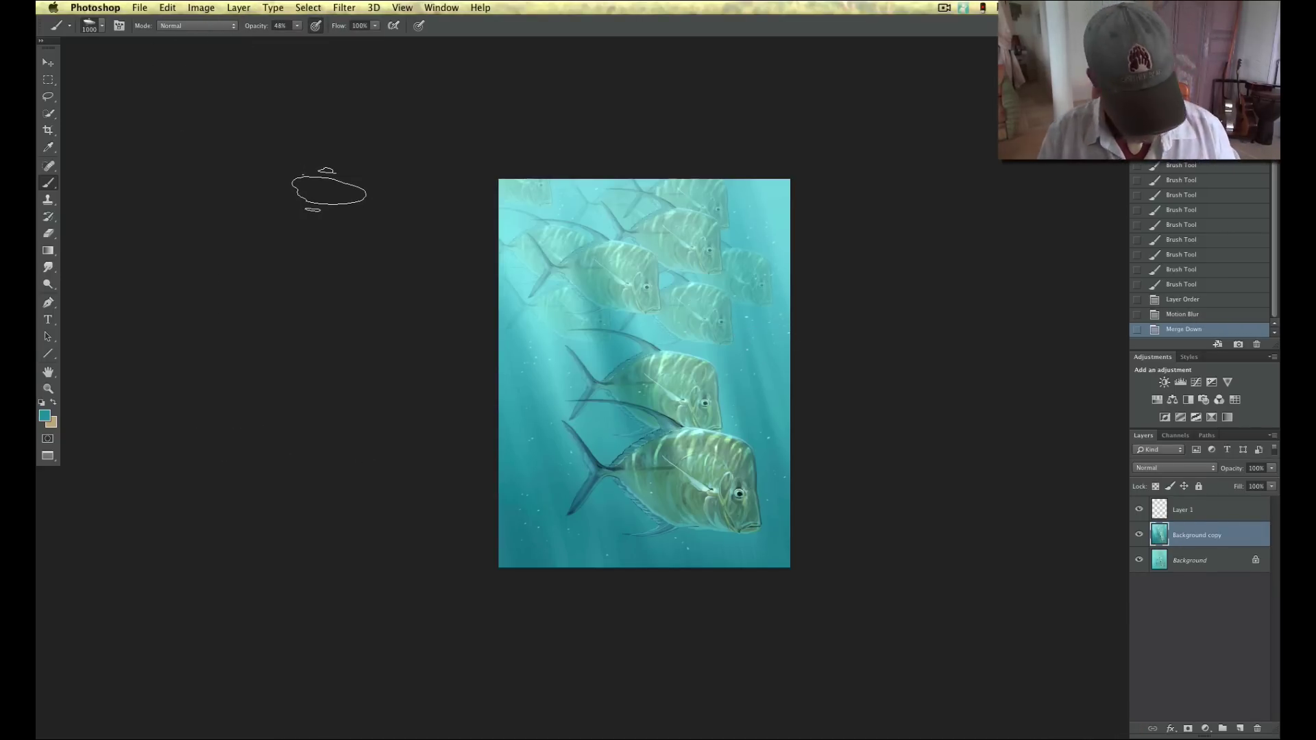
key(super+z)
- Flatten the image and duplicate the flattened Background layer
click(239, 8)
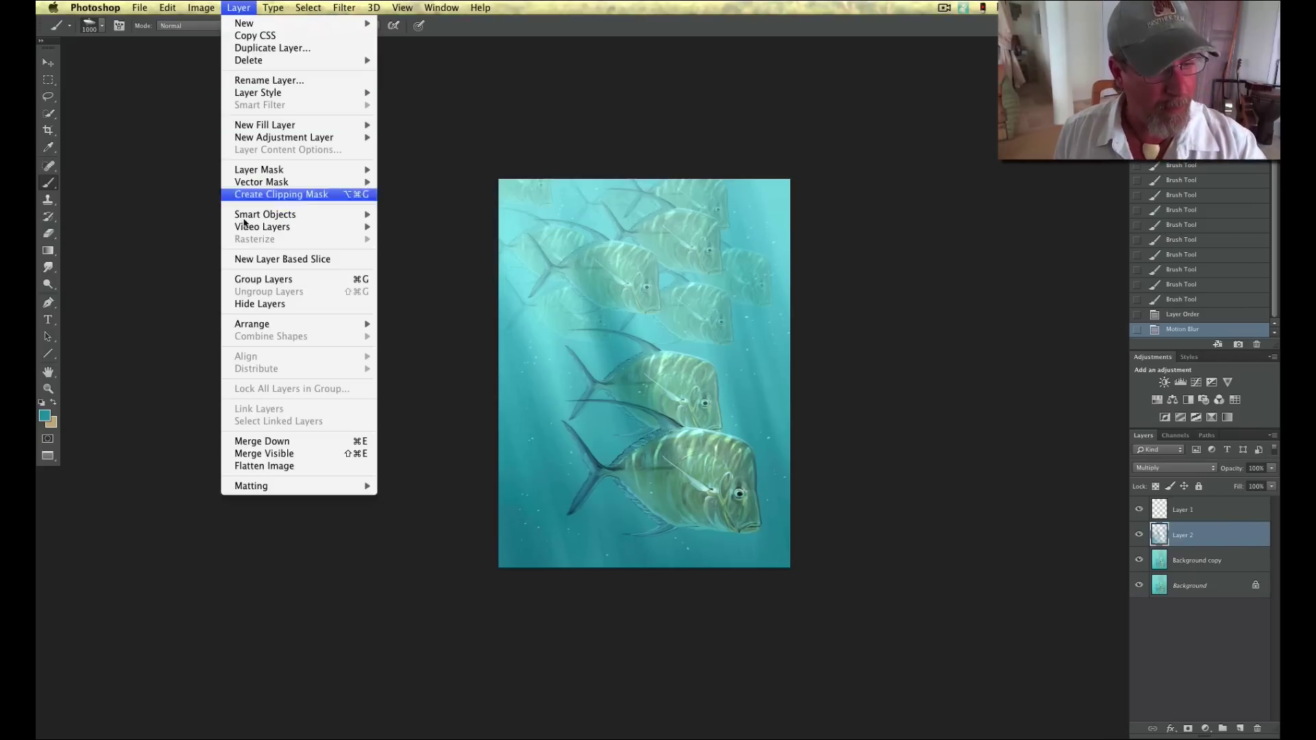
click(241, 467)
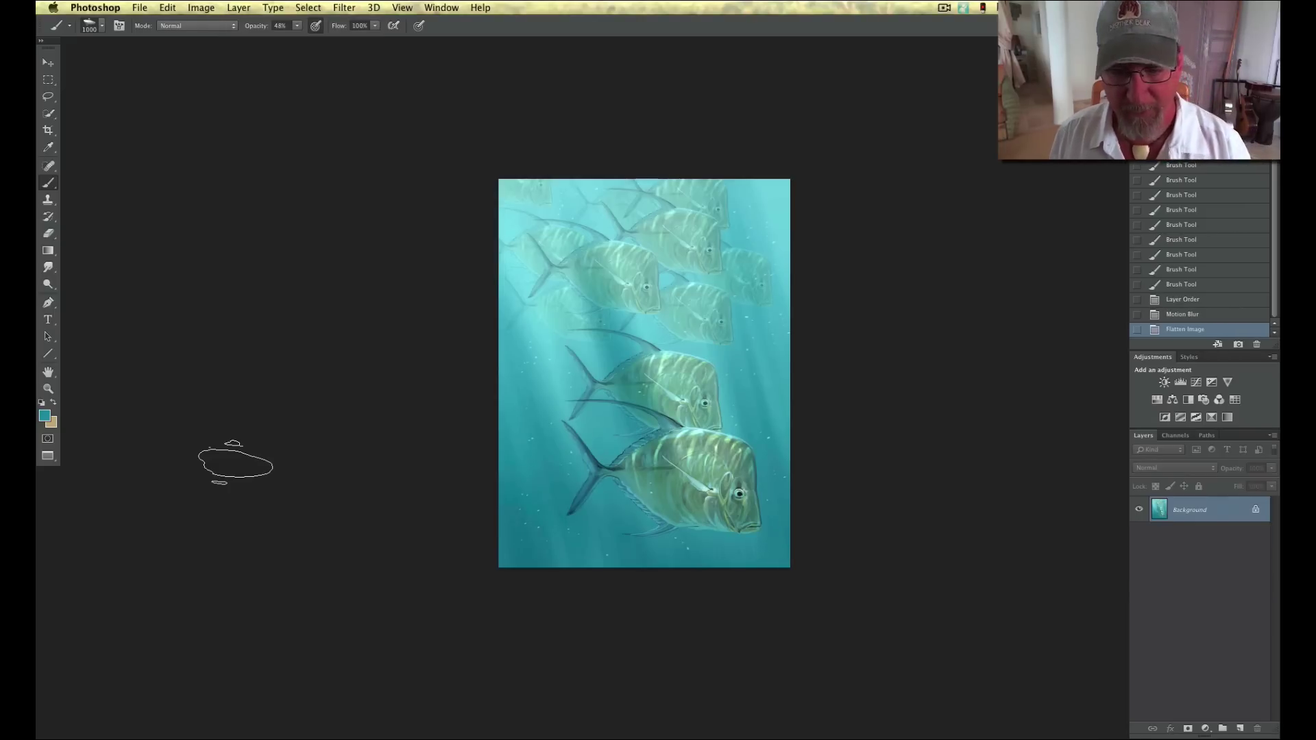
drag(1193, 510, 1238, 723)
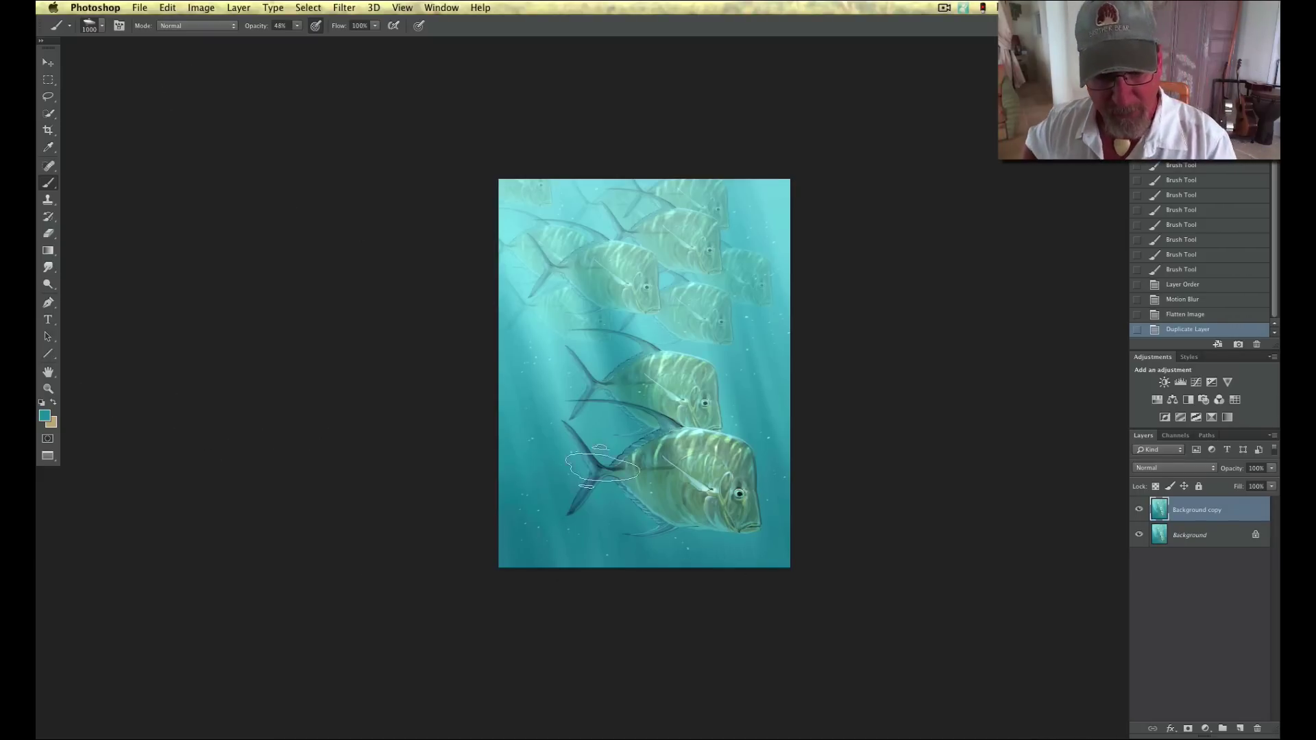
- Choose the soft round brush at 486 px with 0% hardness and set its blending mode to Color Dodge
key(super+plus)
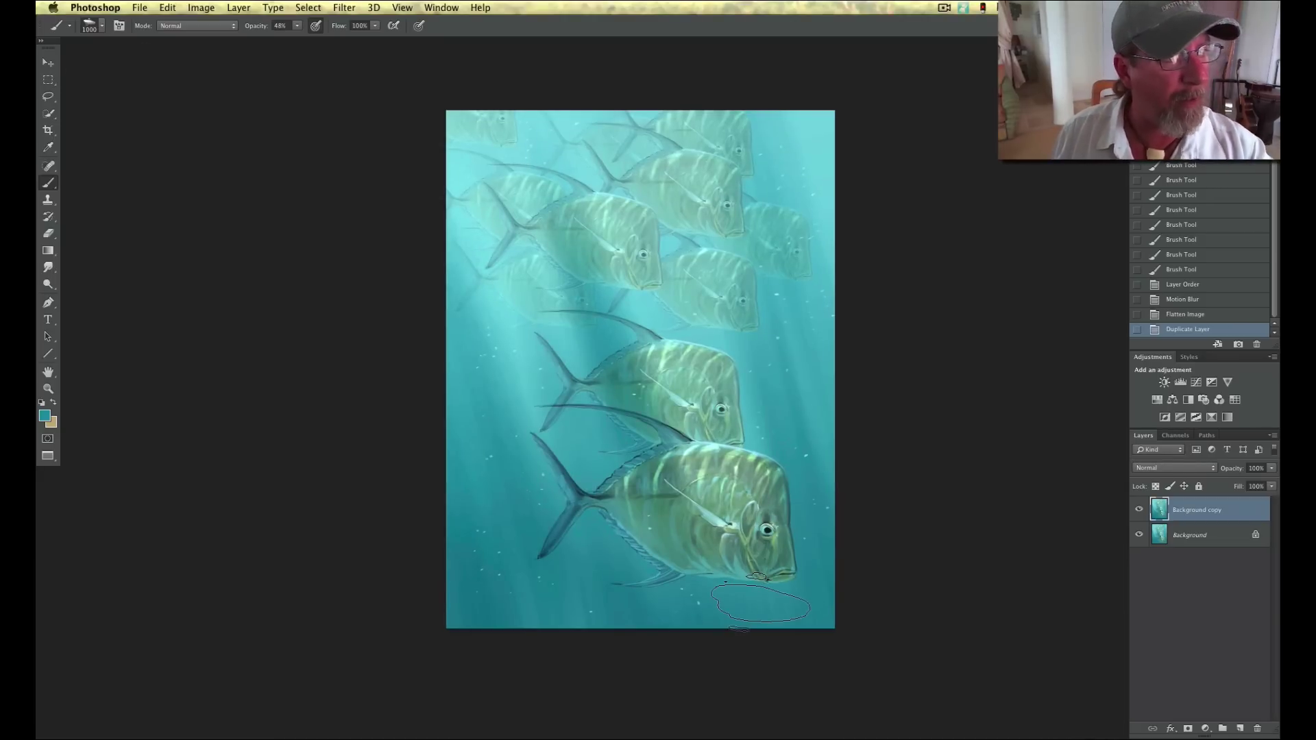
click(101, 26)
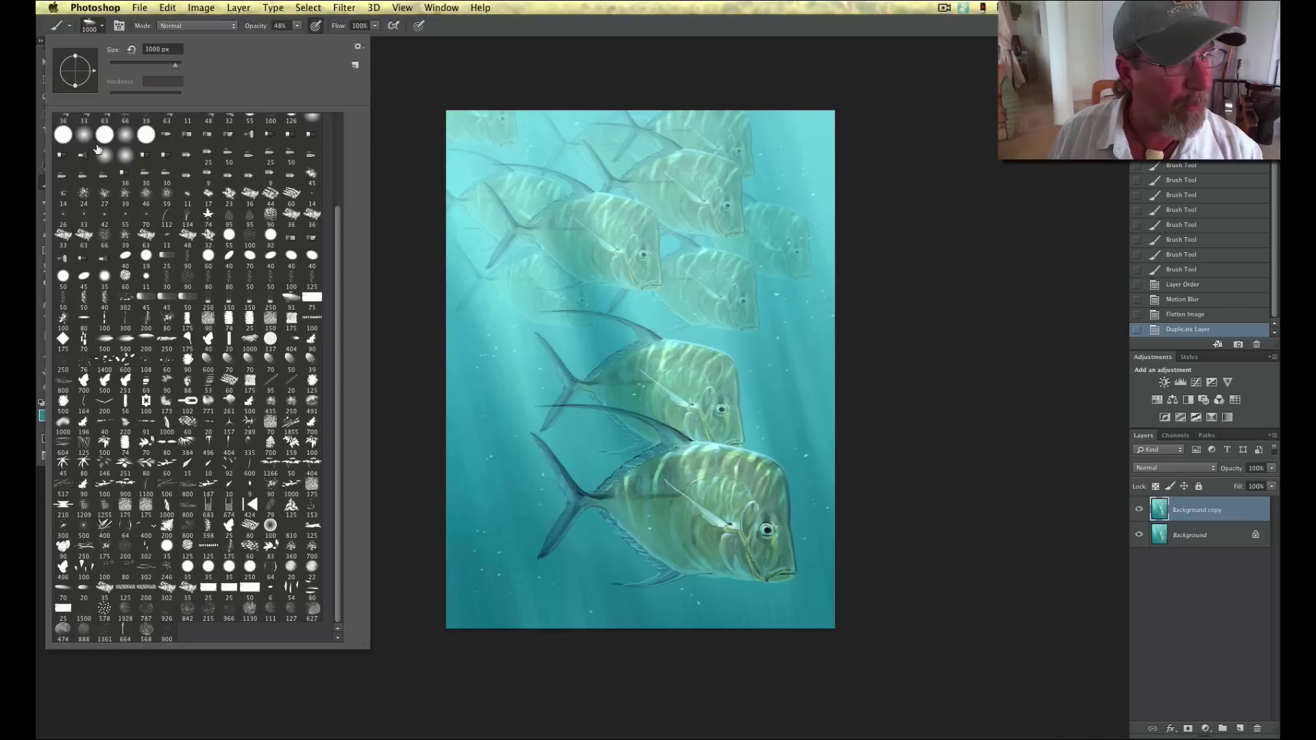
scroll(336, 291, up, 5)
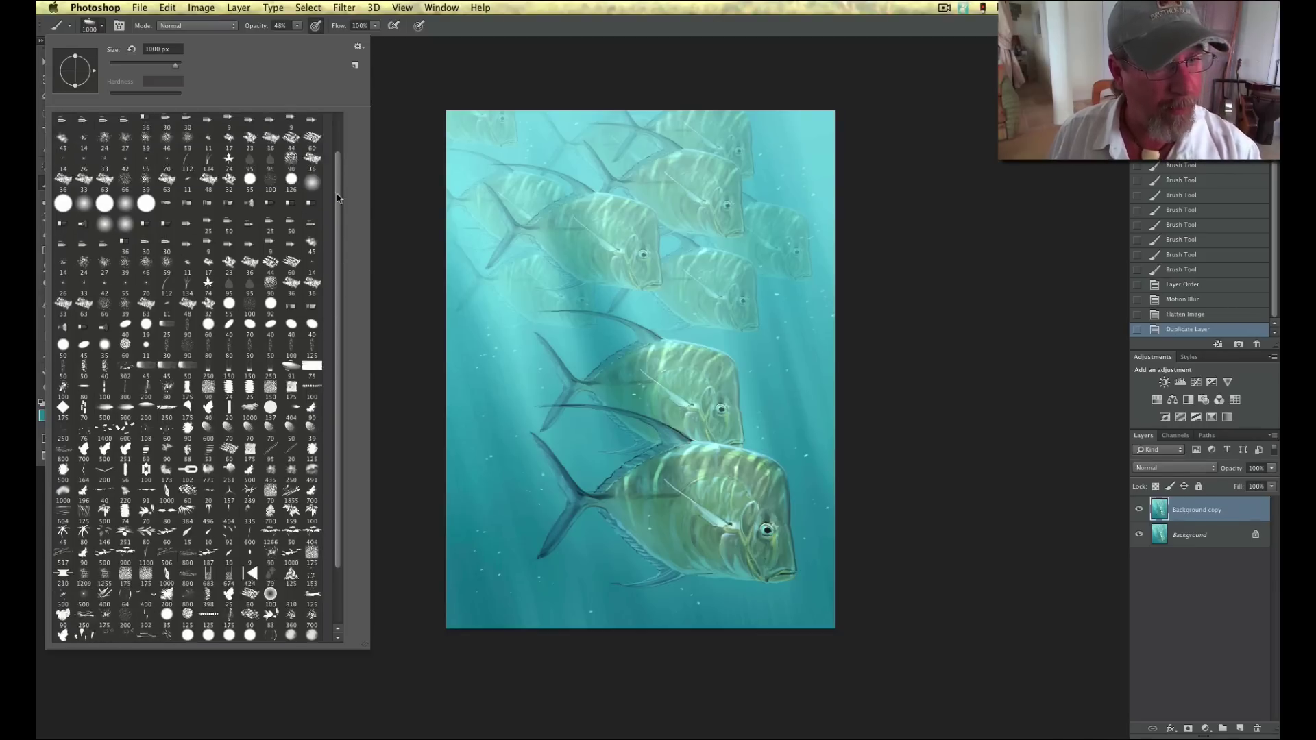
click(62, 123)
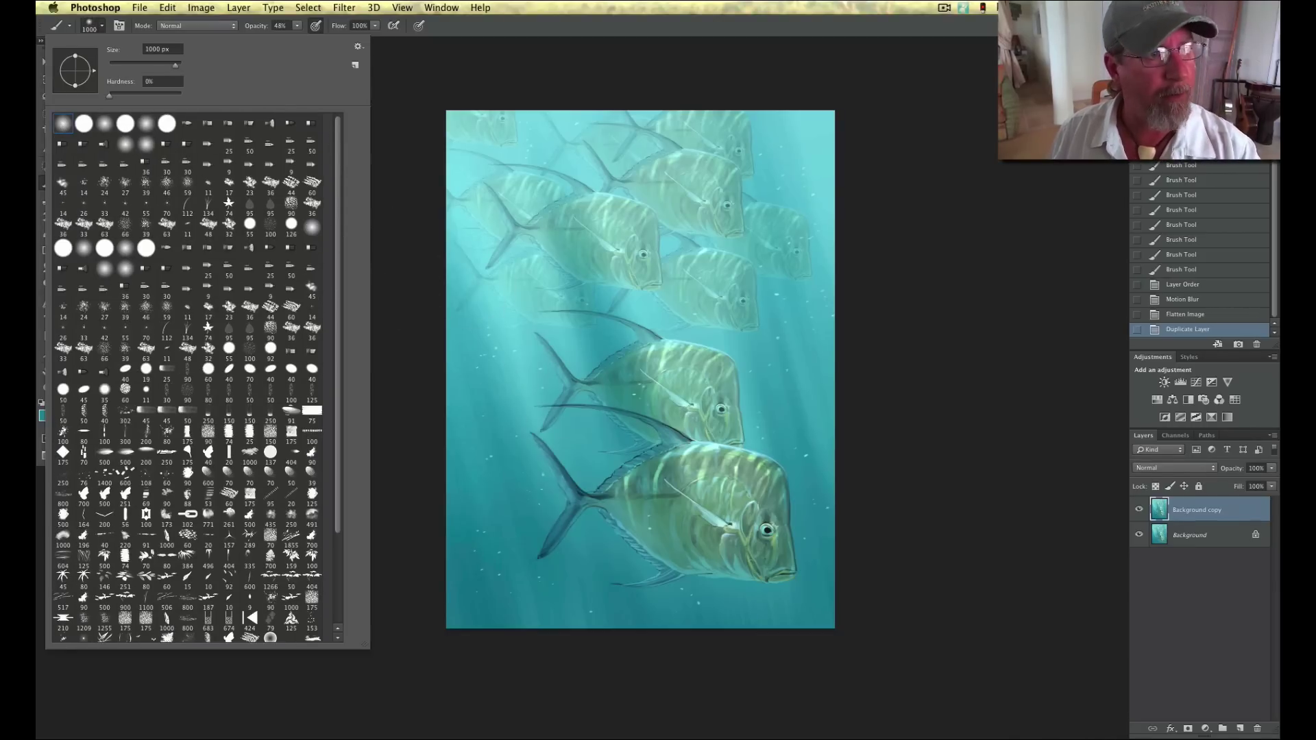
click(153, 64)
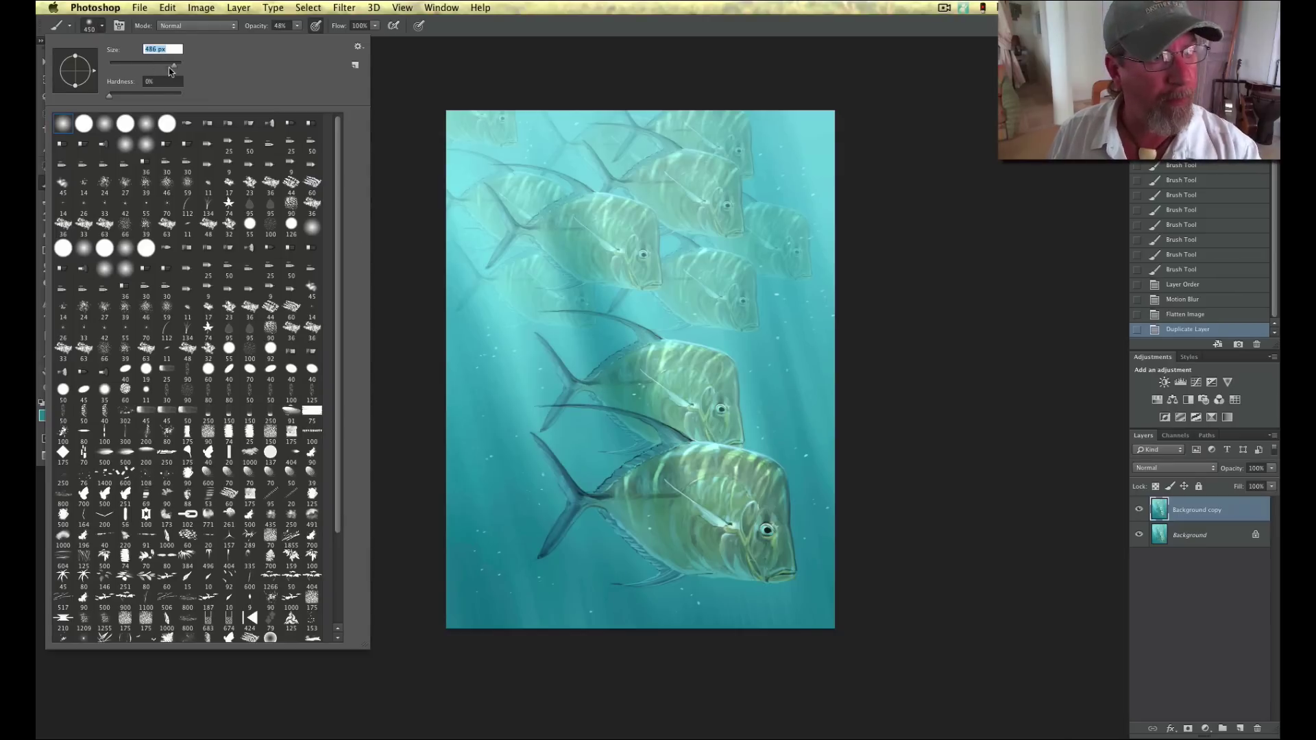
click(416, 75)
click(174, 29)
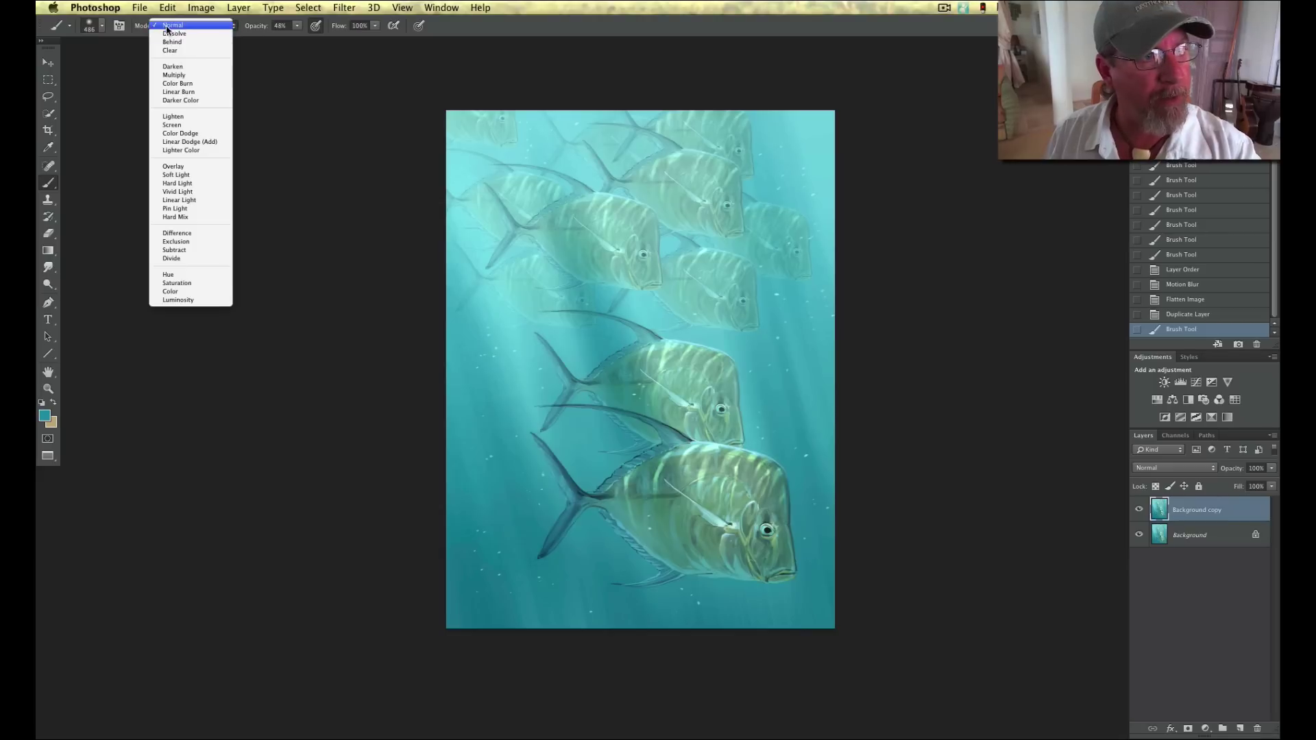
click(168, 134)
- Set the foreground colour to pale yellow fae5b2 and the brush opacity to 8%
click(45, 415)
drag(438, 590, 425, 645)
drag(337, 530, 306, 512)
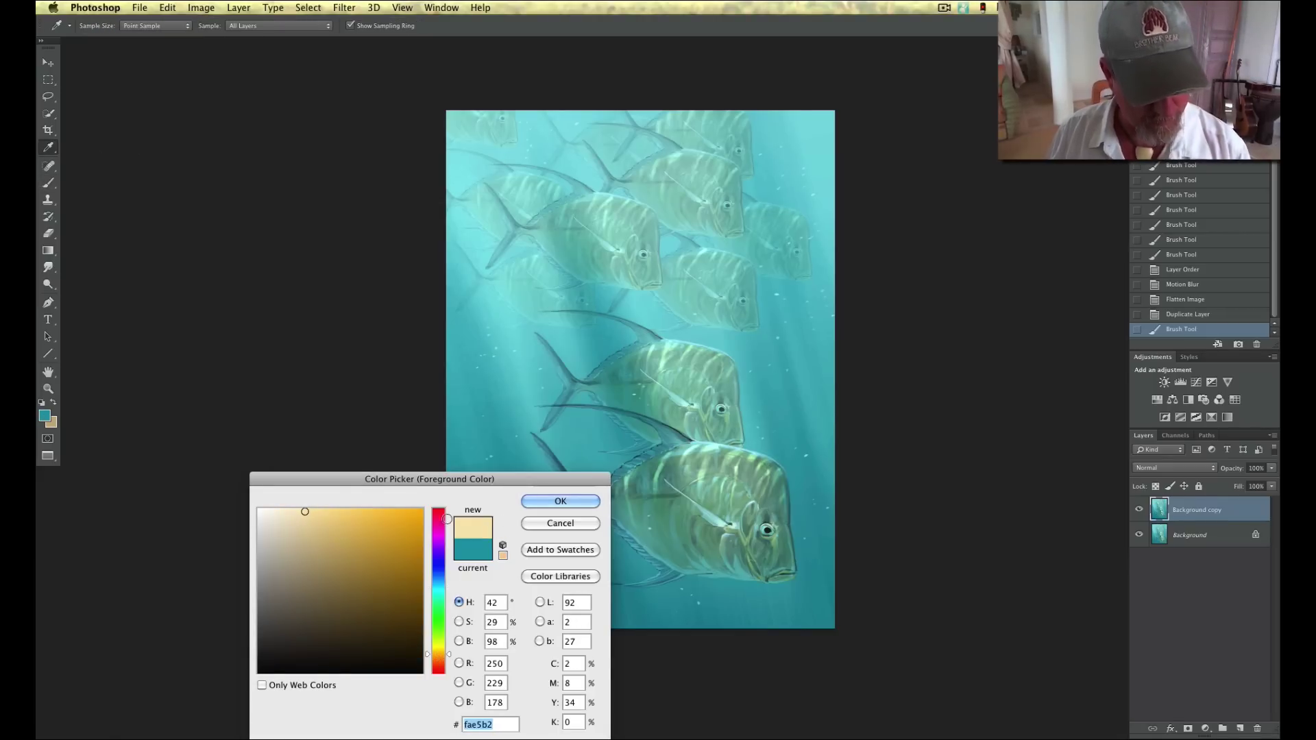
click(560, 501)
click(297, 27)
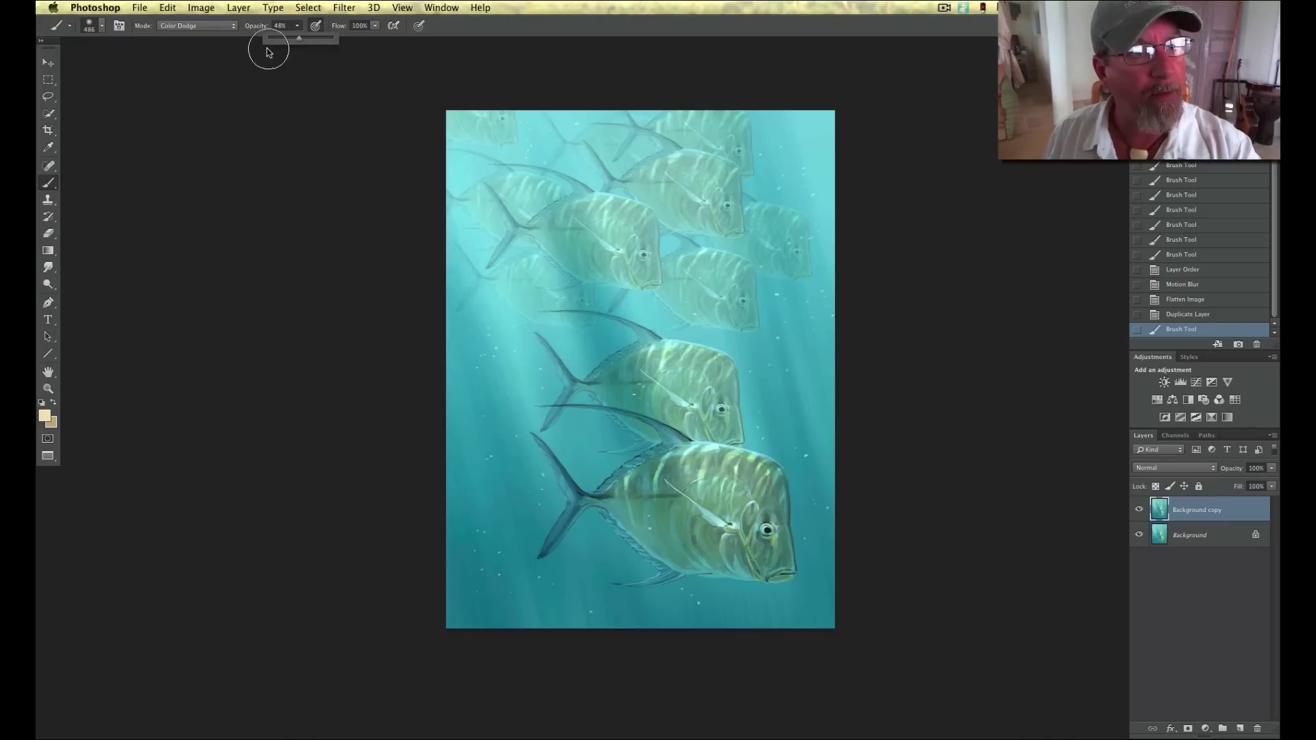
drag(273, 42, 262, 147)
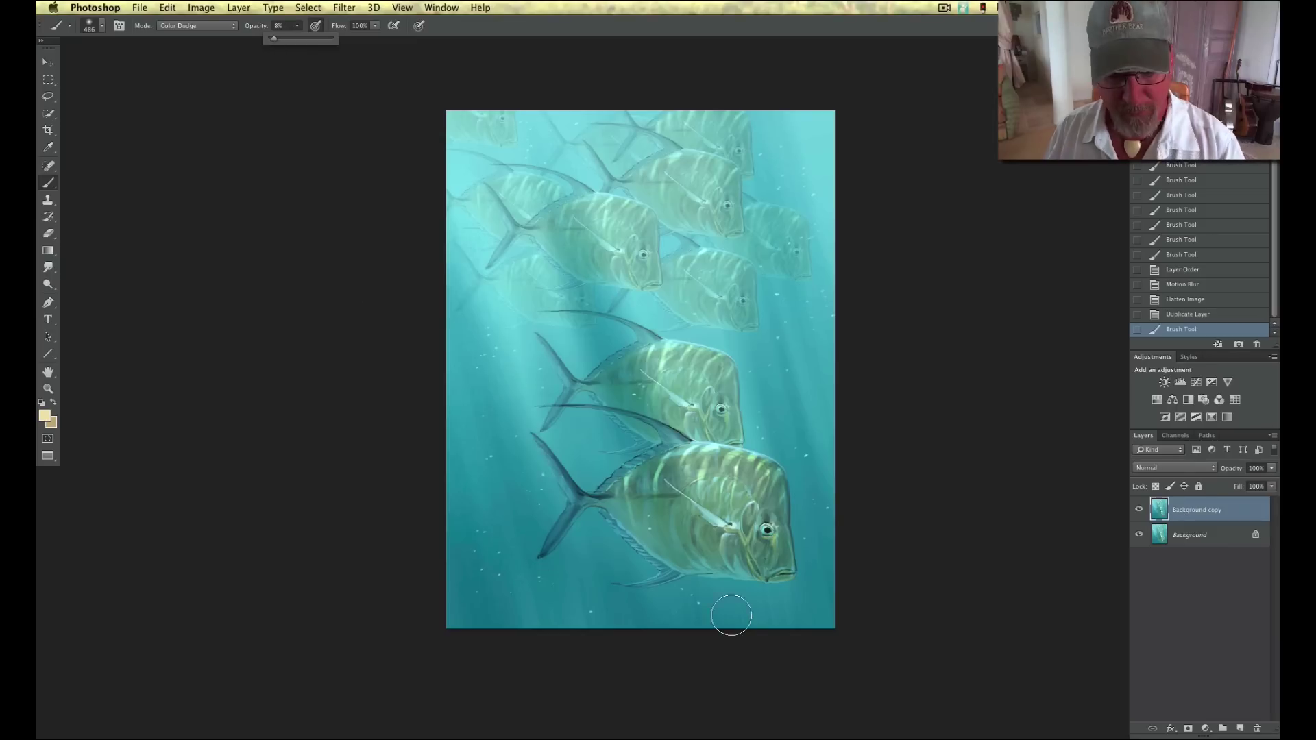
- Paint soft Color Dodge glows over the lit backs and faces of the fish and the light rays in the upper water
mouse_move(736, 462)
mouse_down()
mouse_move(785, 500)
mouse_move(735, 457)
mouse_move(770, 508)
mouse_move(742, 461)
mouse_move(722, 506)
mouse_move(672, 457)
mouse_up()
mouse_move(671, 515)
mouse_down()
mouse_move(640, 464)
mouse_move(610, 478)
mouse_up()
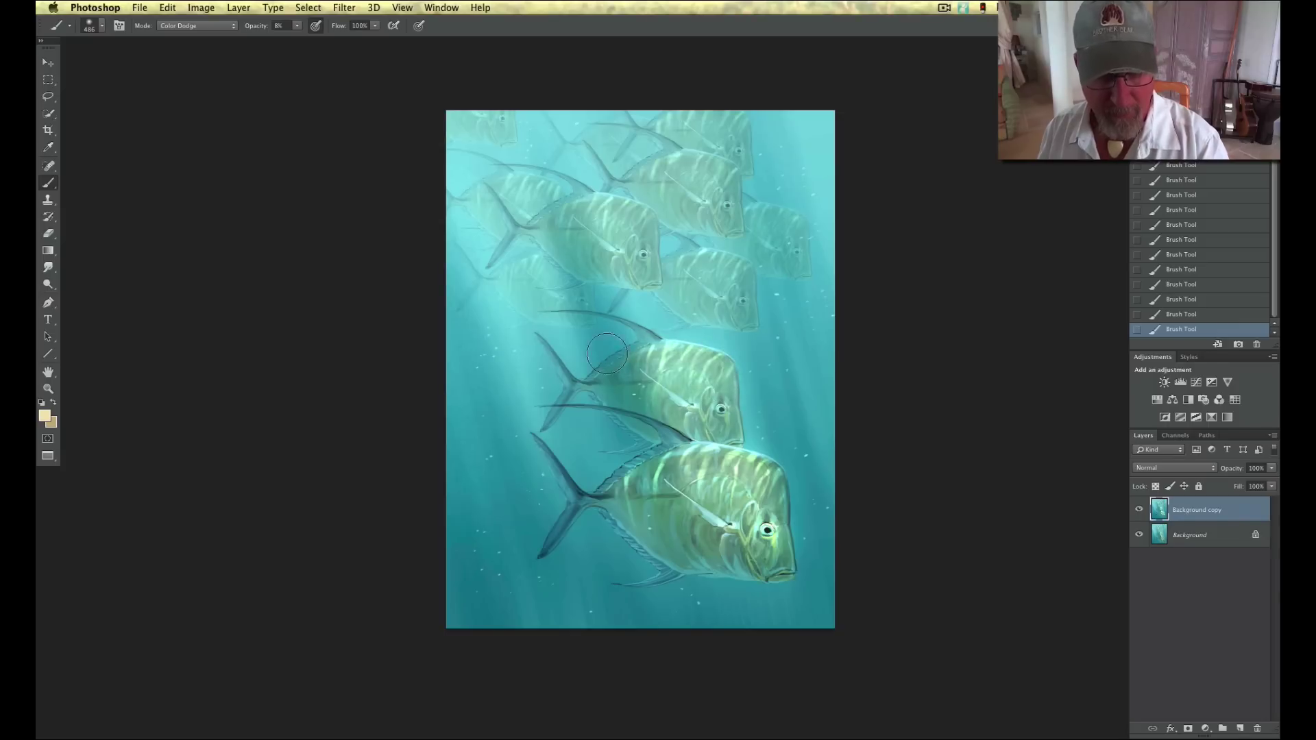
mouse_move(640, 271)
mouse_down()
mouse_move(585, 193)
mouse_move(639, 226)
mouse_move(640, 242)
mouse_move(582, 220)
mouse_move(553, 227)
mouse_move(624, 246)
mouse_up()
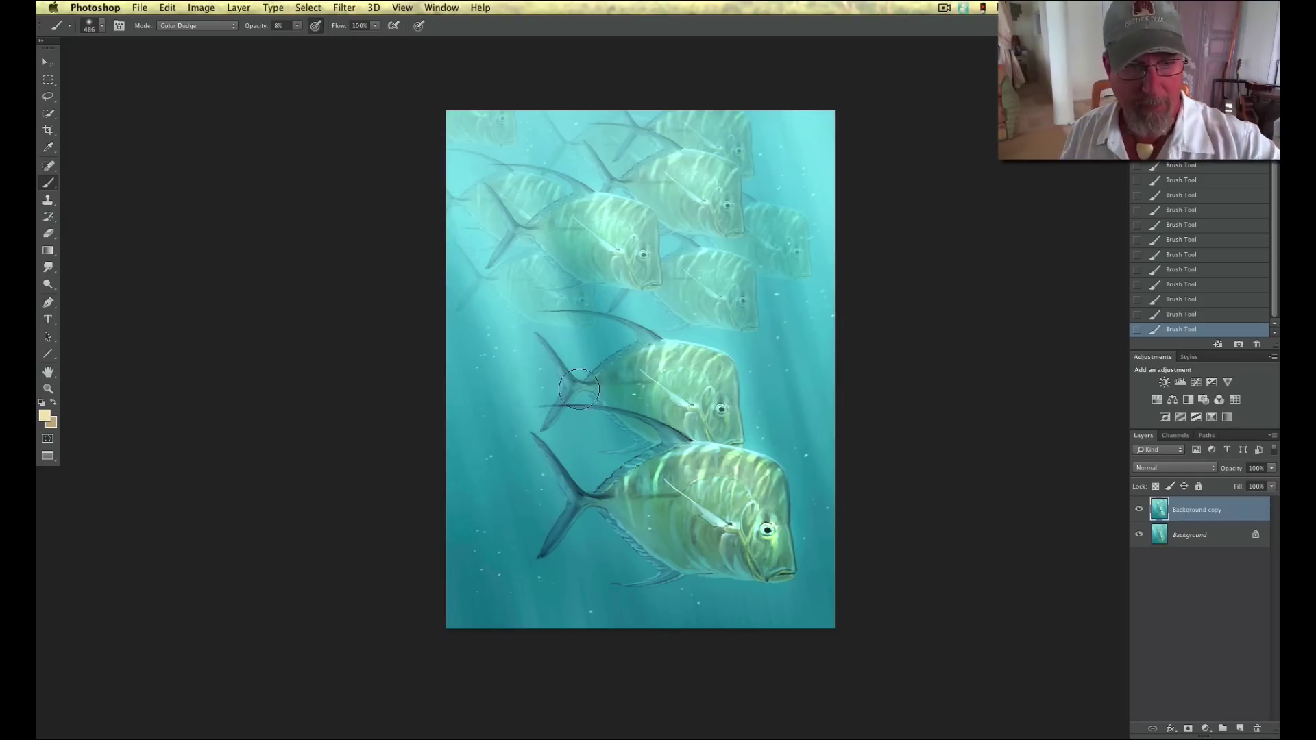
mouse_move(439, 53)
mouse_down()
mouse_move(501, 209)
mouse_move(562, 300)
mouse_move(609, 325)
mouse_move(588, 252)
mouse_up()
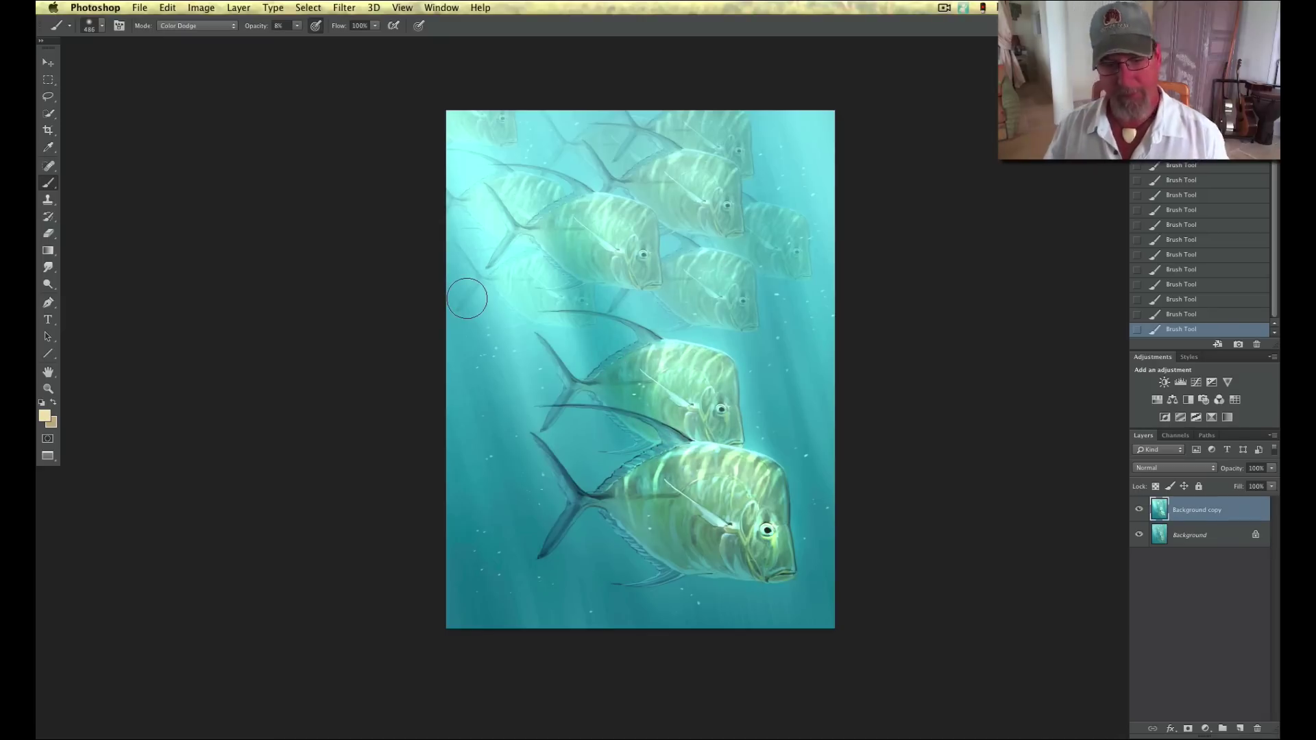
- Examine the overall effect of the painting at reduced size and in full-screen mode, fitted to the screen
key(super+minus)
key(super+minus)
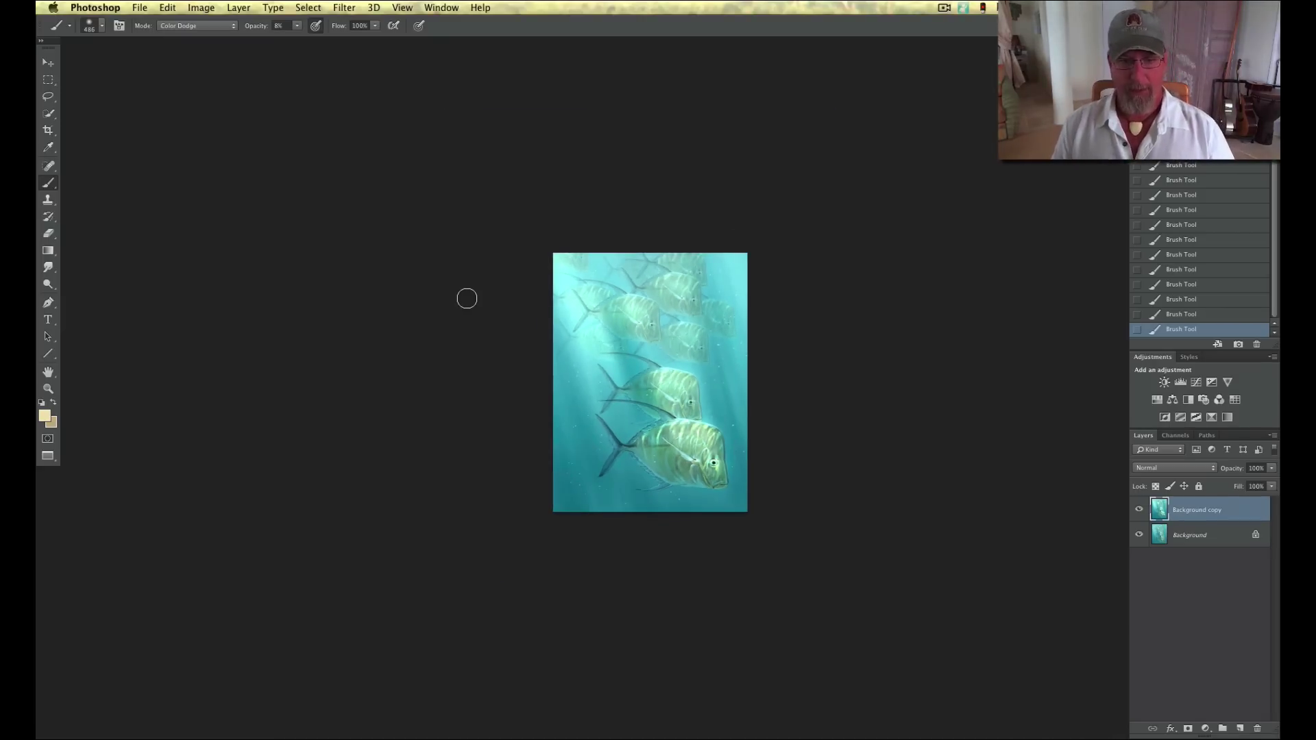
key(super+plus)
key(super+plus)
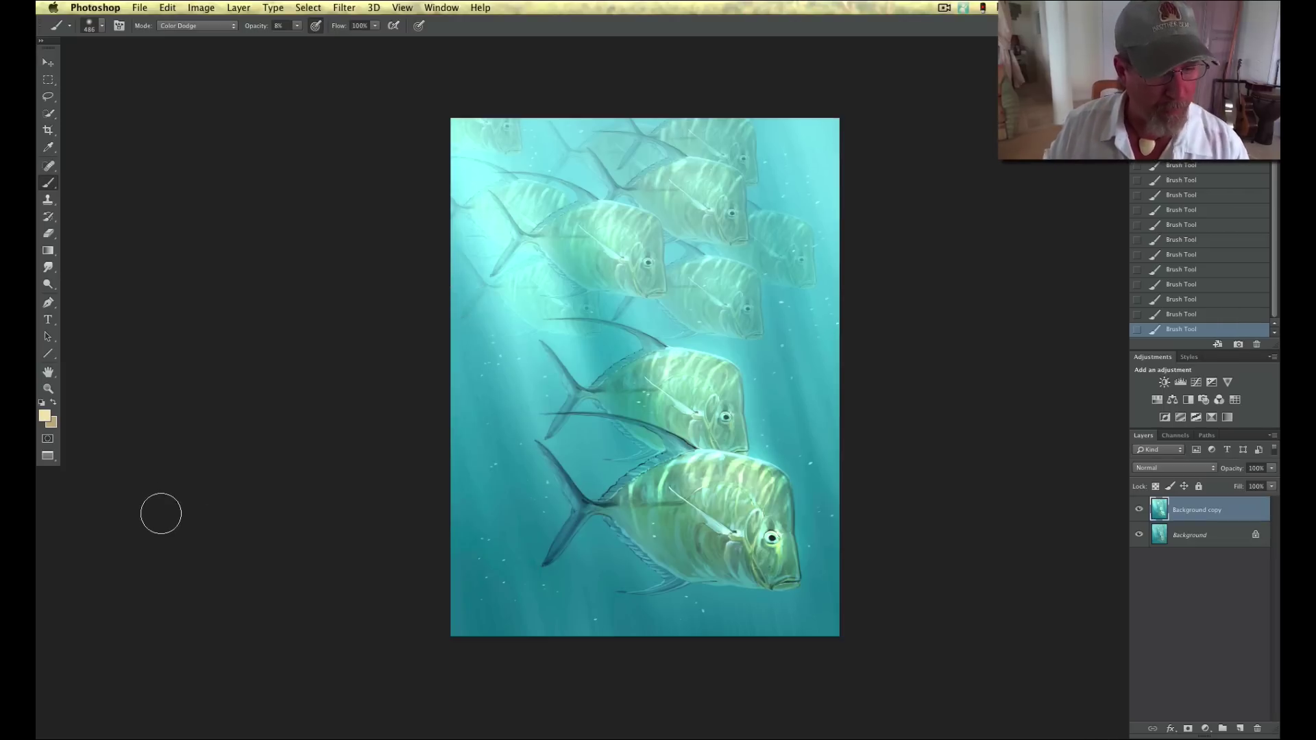
key(f)
key(f)
key(super+0)
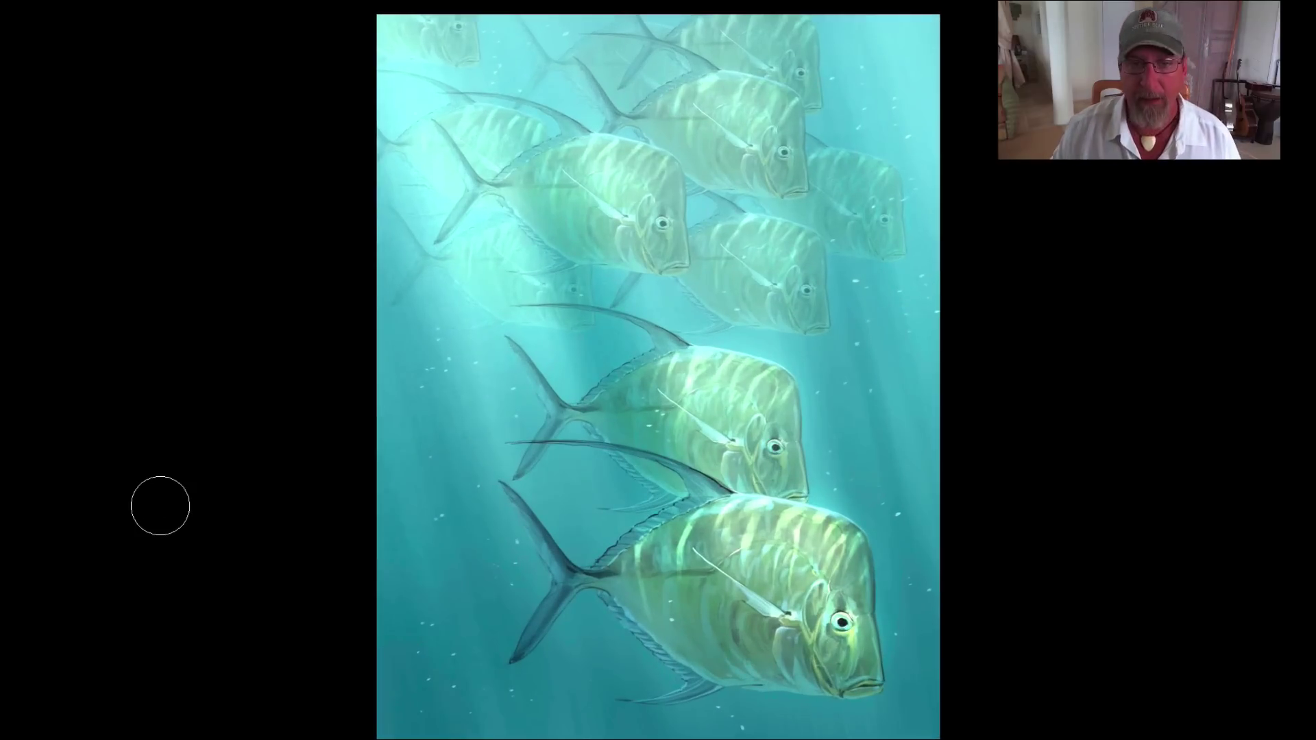